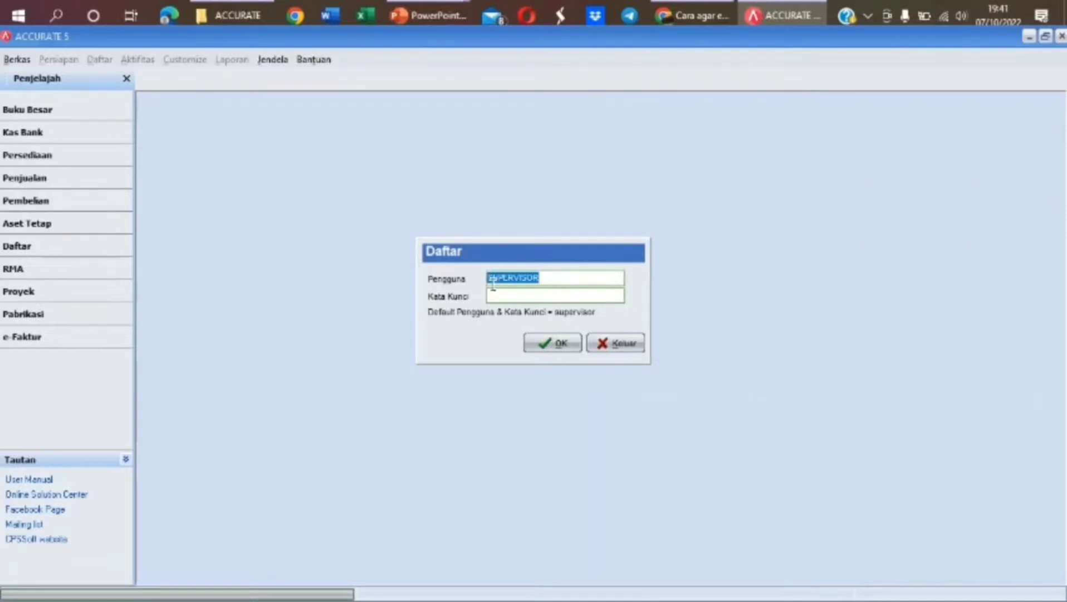
Log in to the PT. PRIMA UTAMA company books with the supervisor account's password
left_click(503, 296)
type("supervisor")
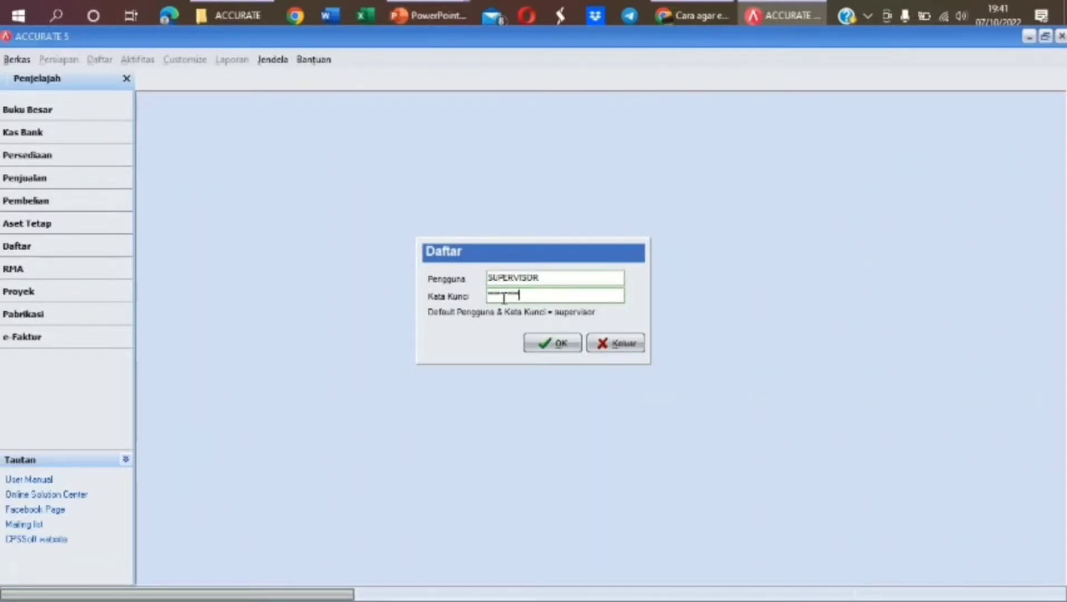
left_click(560, 345)
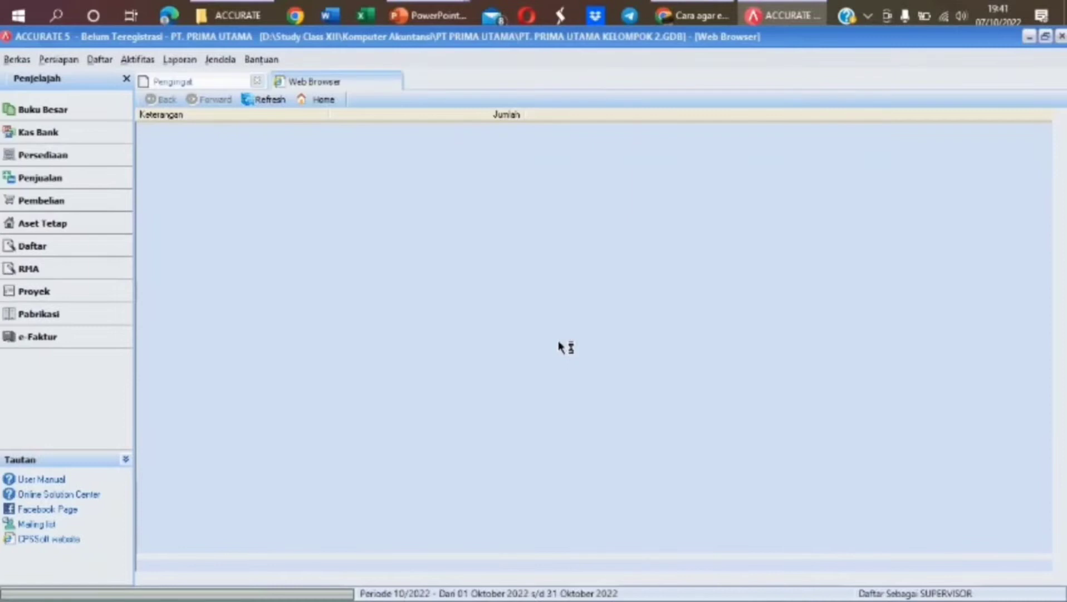
From Kas Bank, start a new blank Other Payment (Pembayaran Baru)
left_click(183, 84)
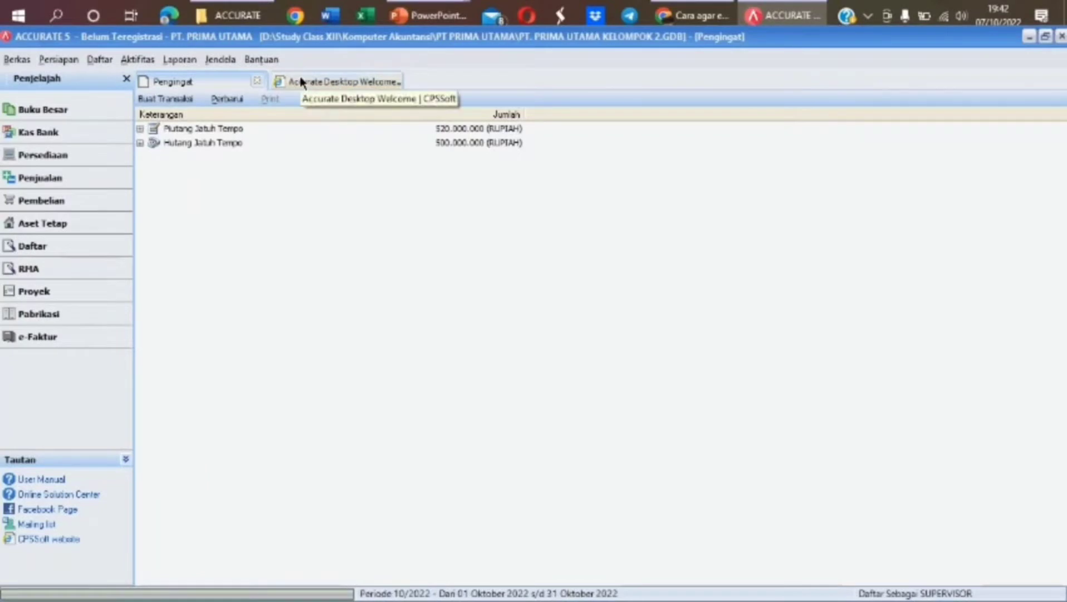
left_click(109, 142)
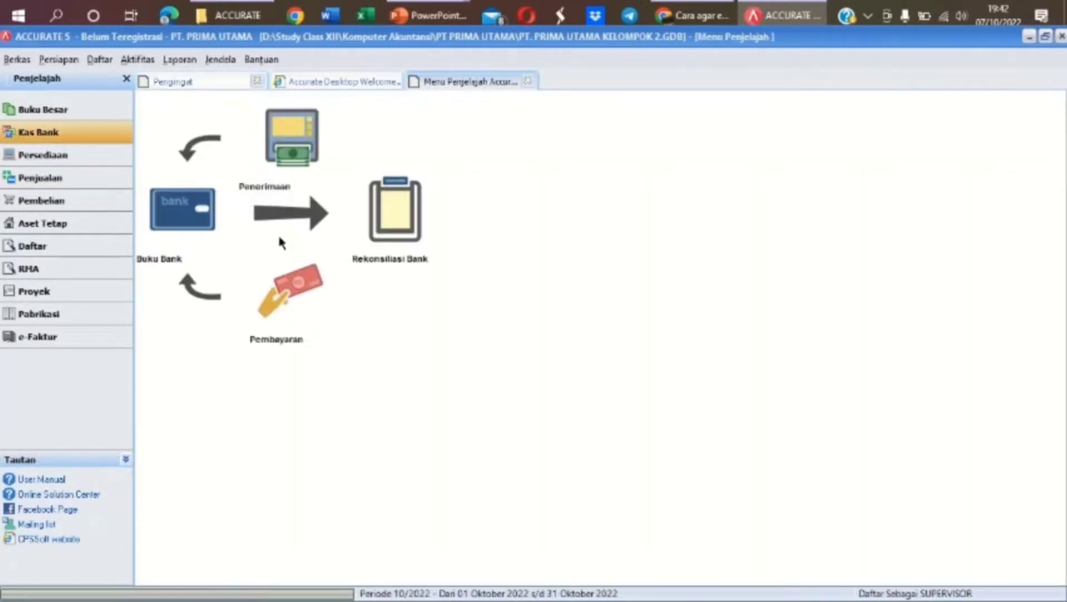
left_click(286, 299)
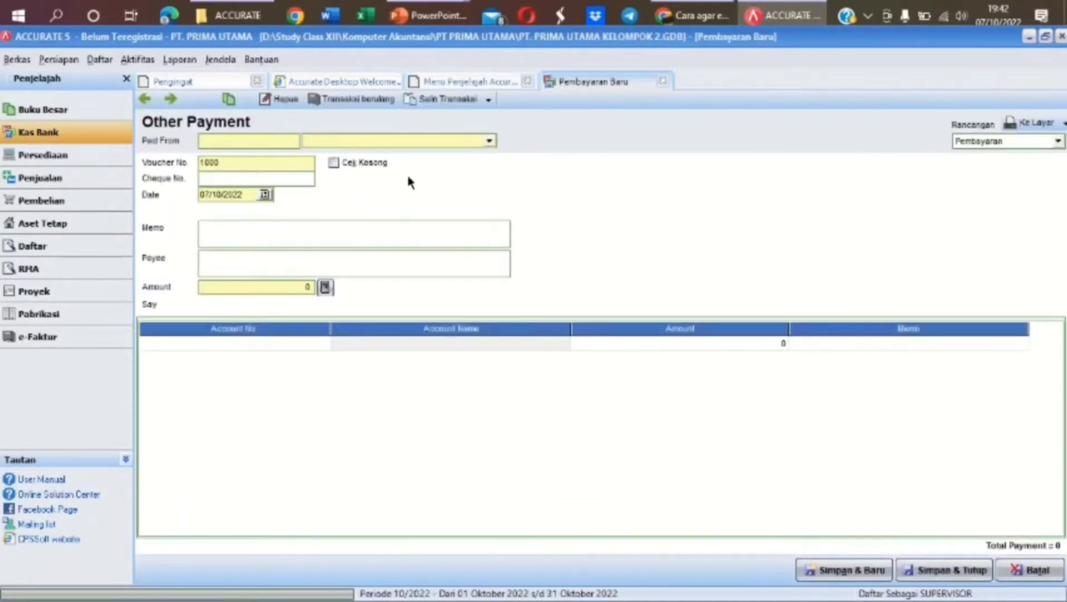
Pay from 1-1100 Bank BRI with voucher number 001/BKK
left_click(489, 141)
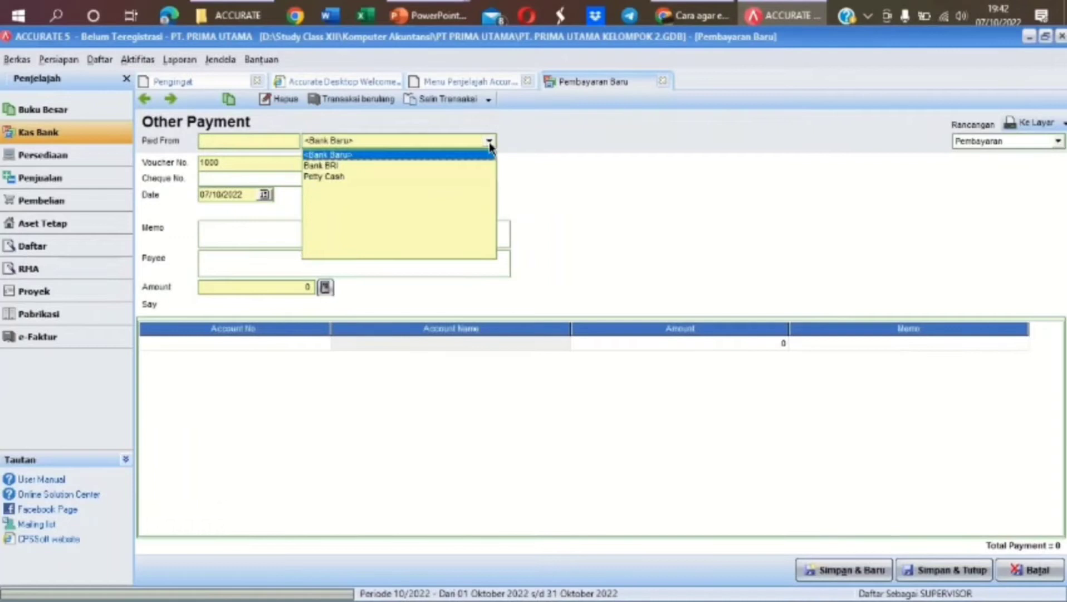
left_click(362, 165)
left_click(255, 160)
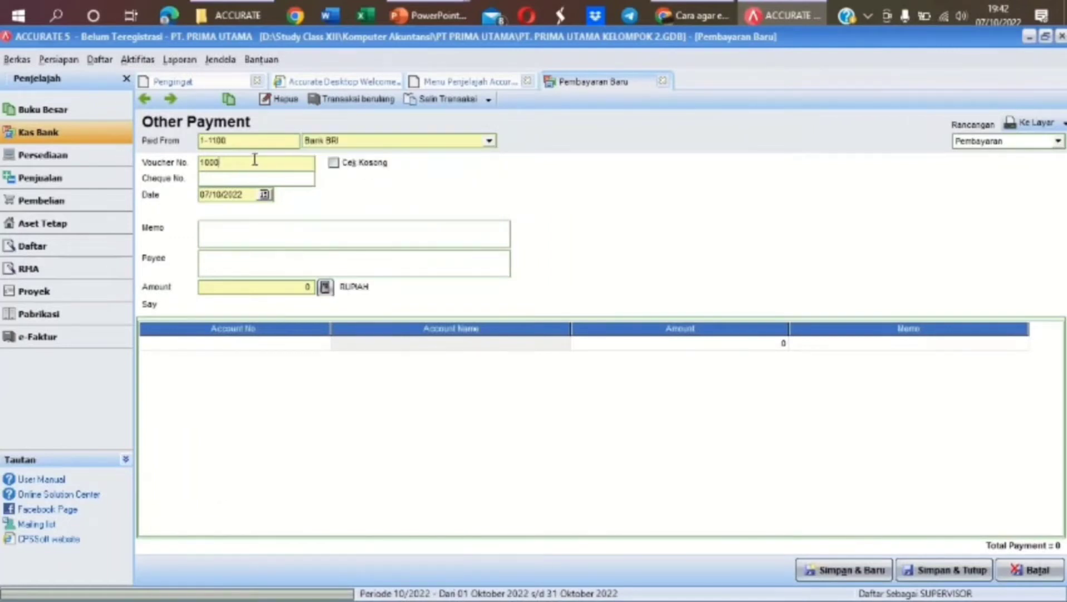
left_click_drag(255, 160, 194, 164)
type("001/BKK")
Date it 01/12/2021, memo 'PEMBAYARAN GAJI KARYAWAN BULAN NOV 2021', payee 'KARYAWAN SERTA PDAM. TELKOM & PLN'
left_click_drag(244, 195, 197, 202)
type("01/12/2021")
left_click(287, 237)
type("PEMBAYARA")
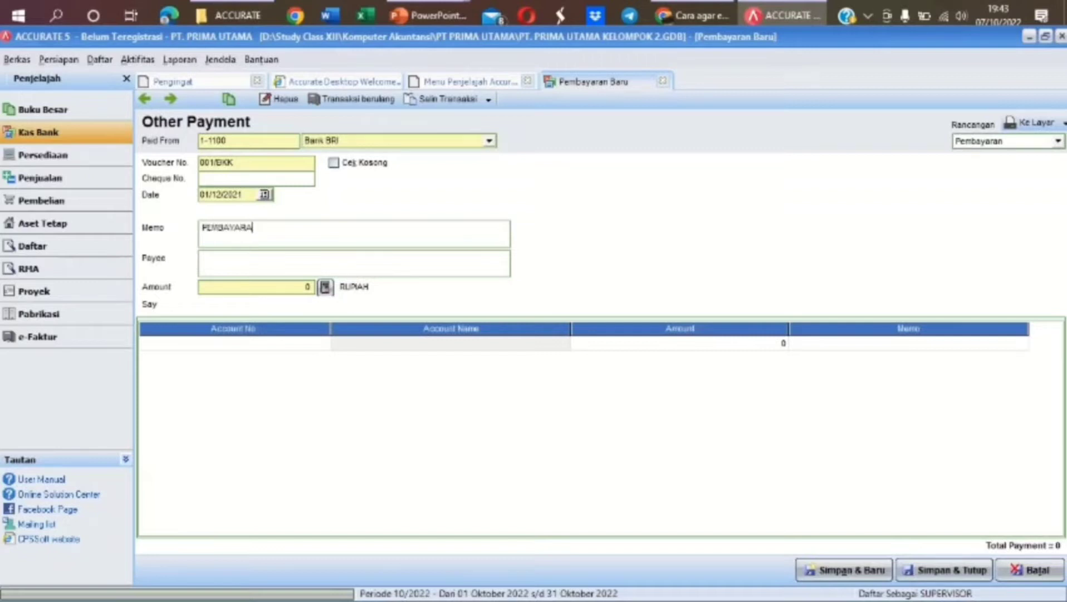
type("N GAJI KARYAWAN")
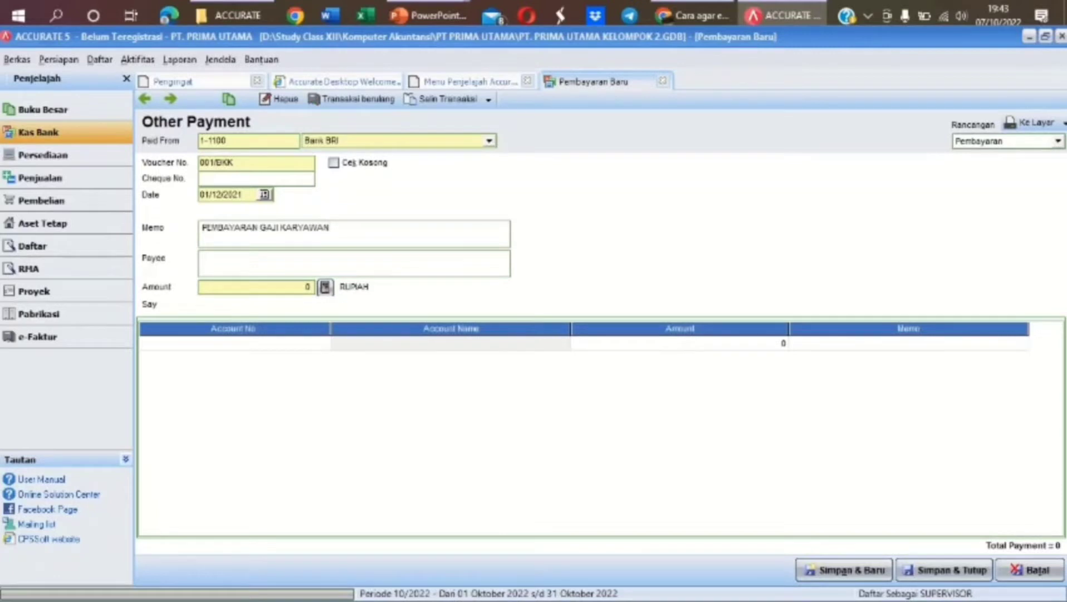
type(" BULAN NOV 2021")
left_click(269, 274)
type("KARYAWAN")
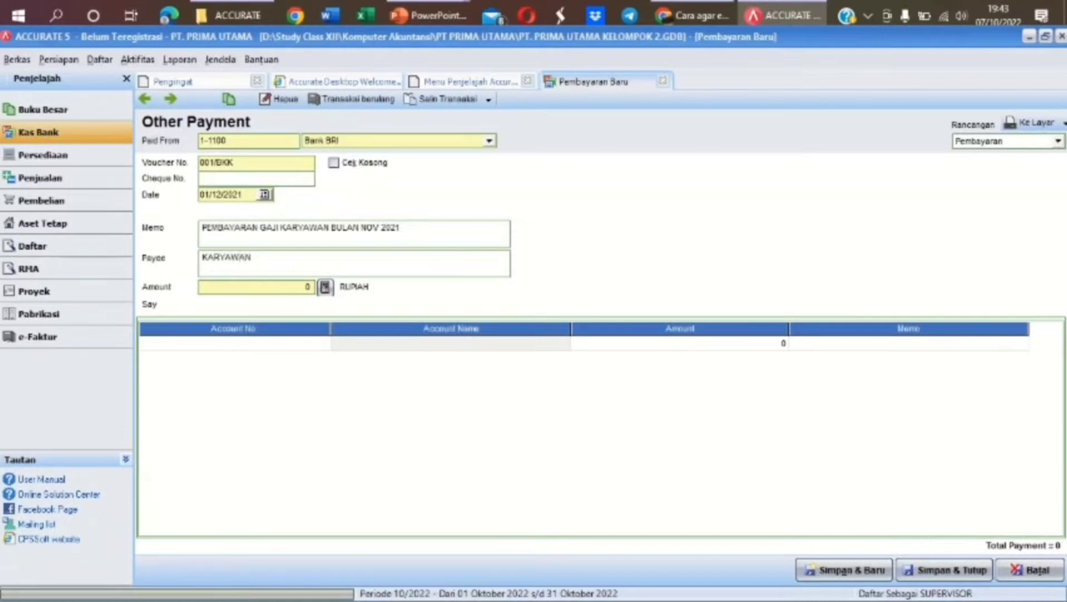
type(" SERTA PDAM. TELKOM &")
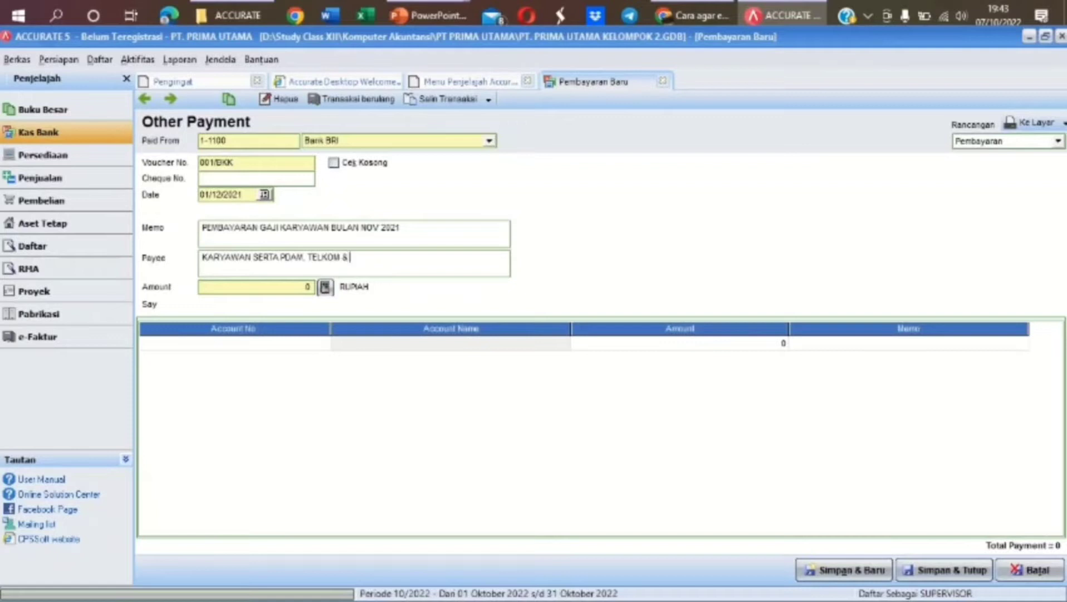
type(" PLN")
left_click(311, 342)
Add a line charging 27.500.000 to 2-1111 Wages & Salaries Payable
left_click(323, 343)
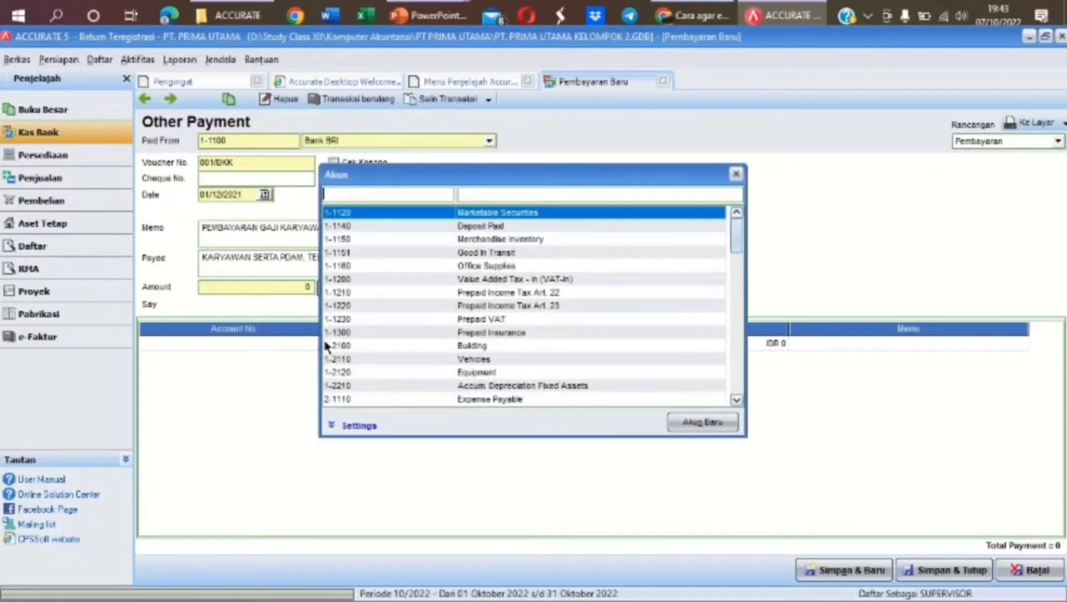
left_click(527, 194)
type("WAGE")
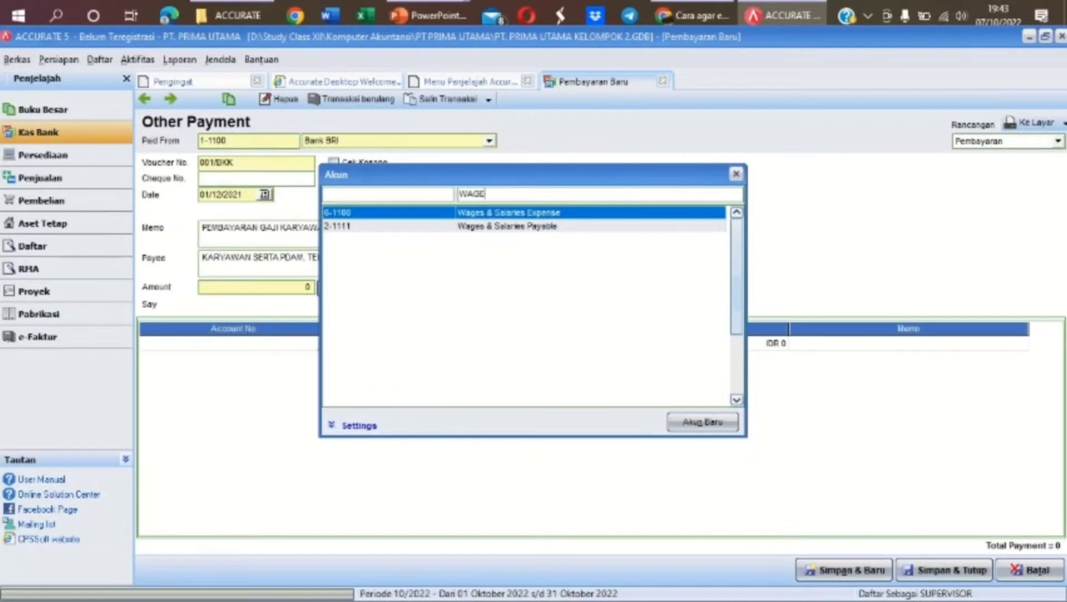
double_click(569, 225)
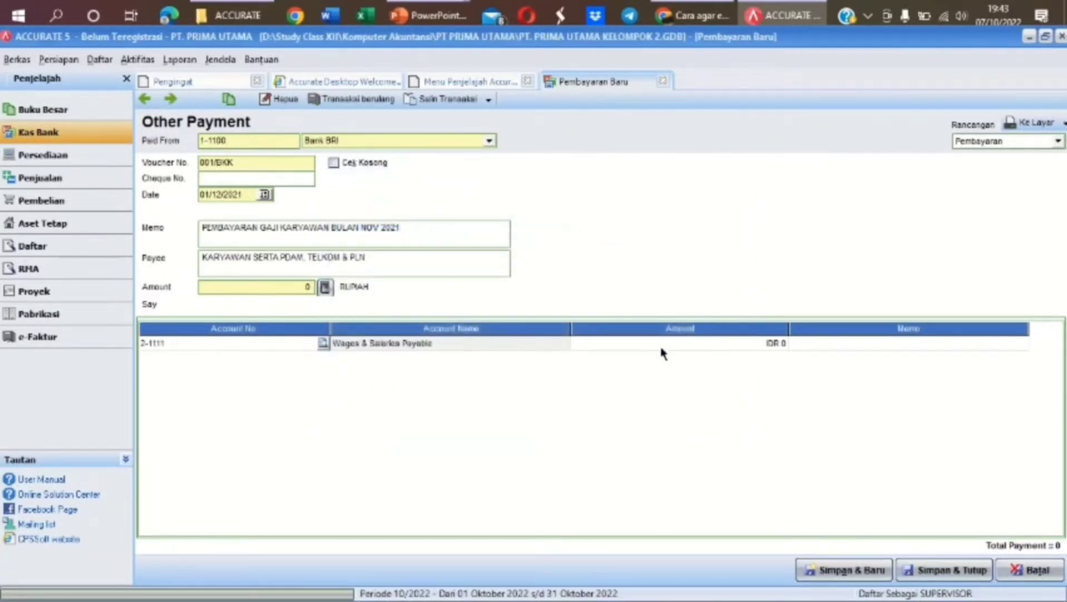
left_click(662, 351)
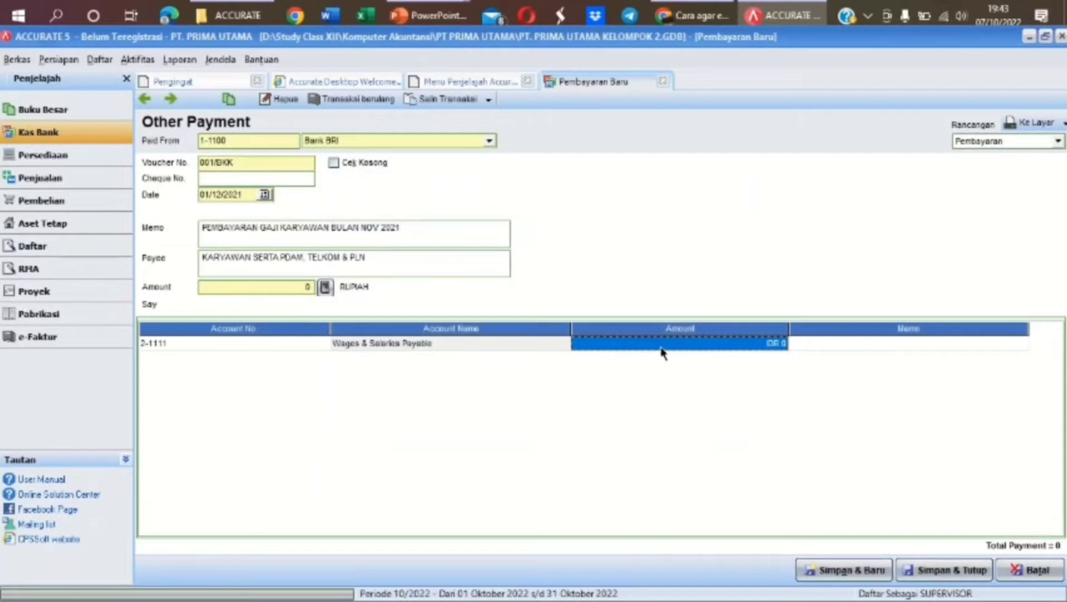
type("275")
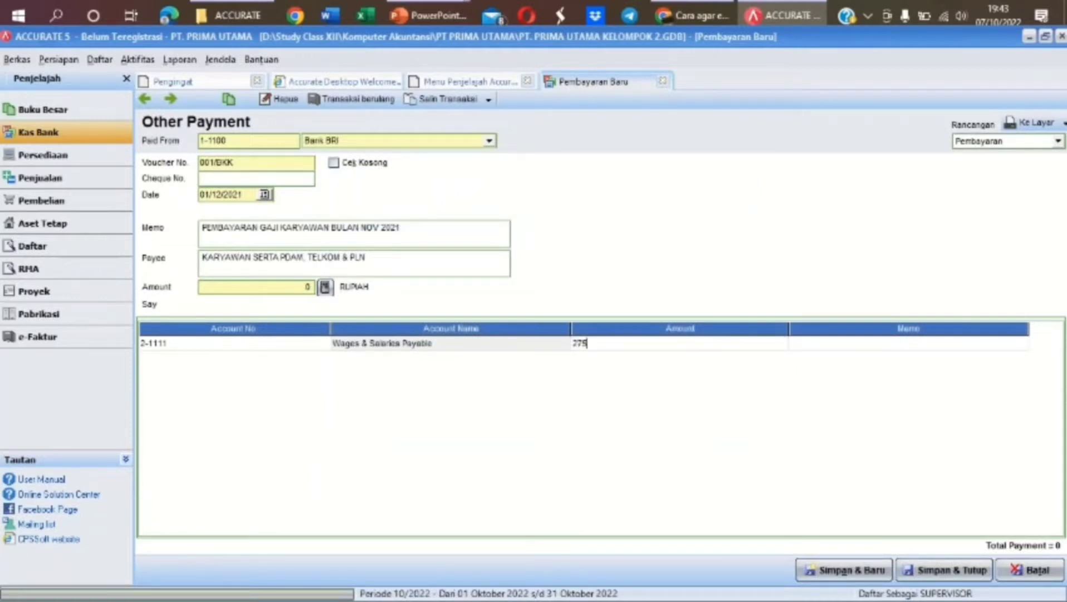
type("00000")
key("Tab")
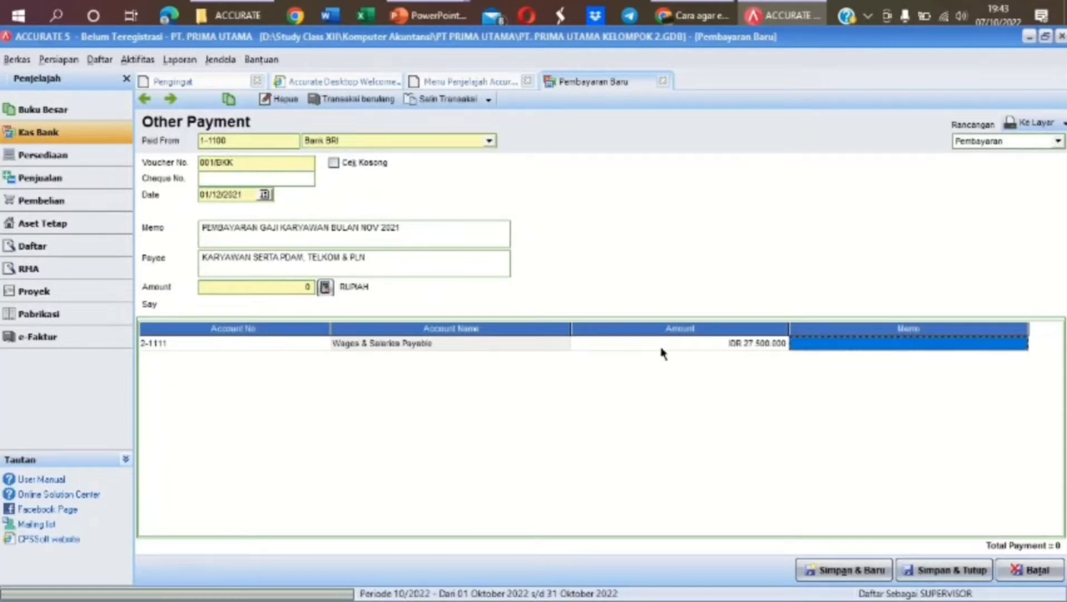
key("Tab")
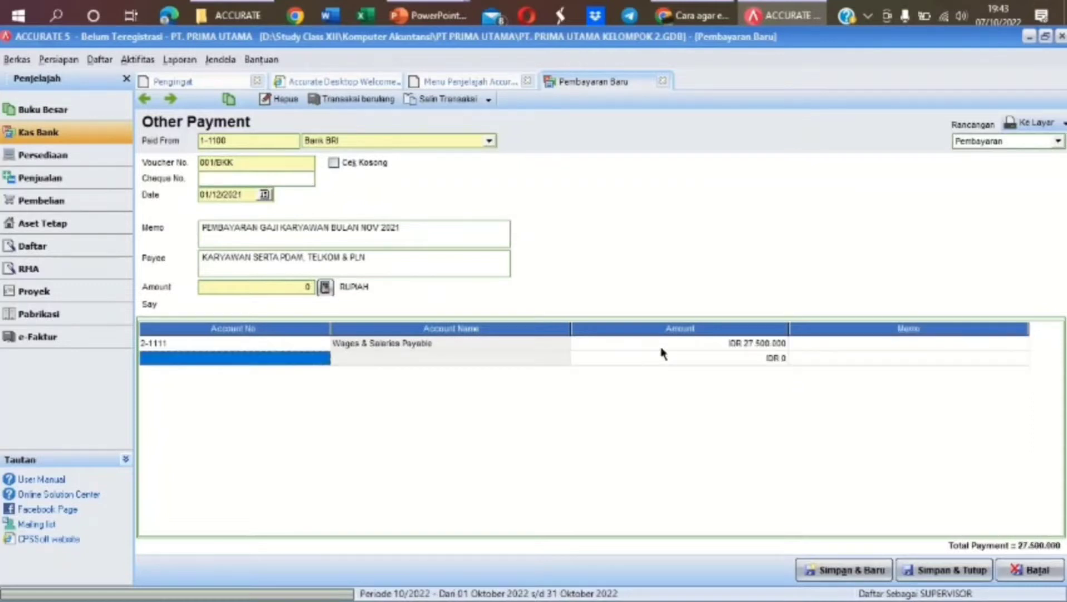
Add 5.500.000 to 2-1120 Electricity, Telephone & Water Payable, fill the 33.000.000 total and save
left_click(315, 361)
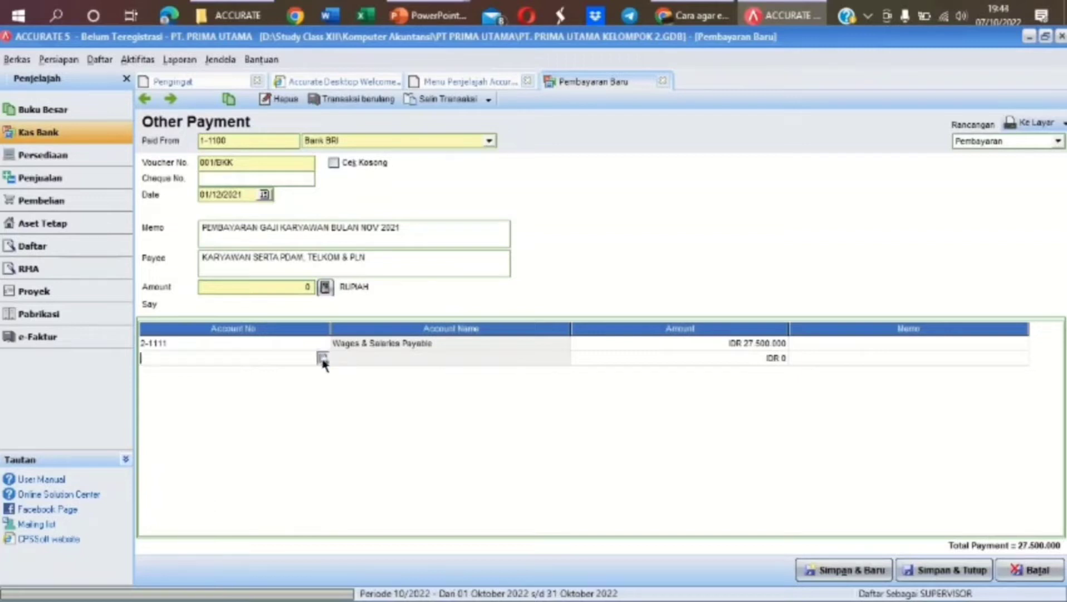
left_click(322, 359)
left_click(538, 195)
type("ELEC")
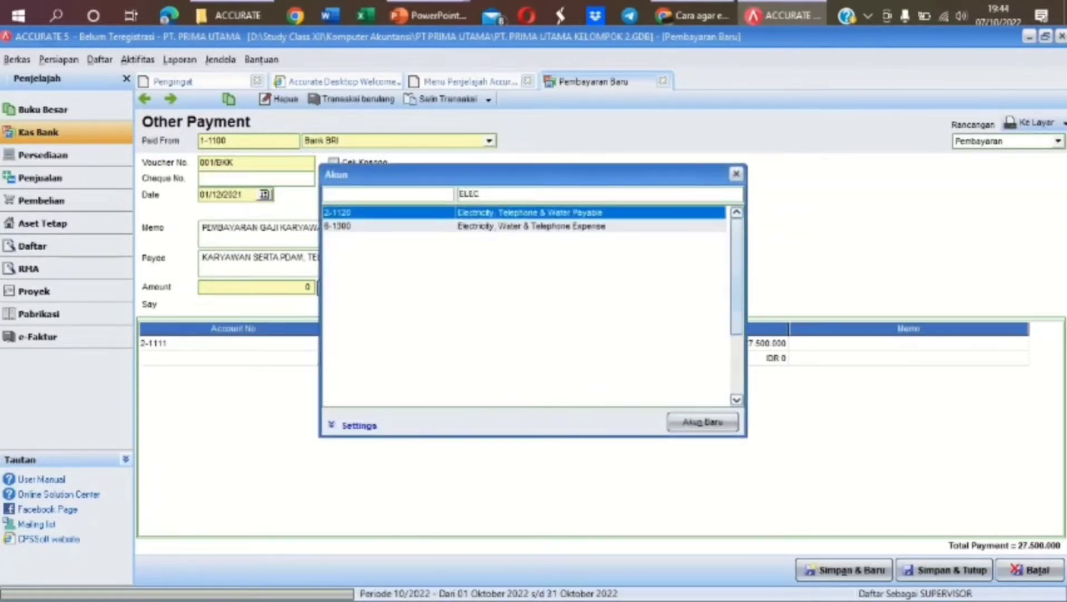
double_click(613, 218)
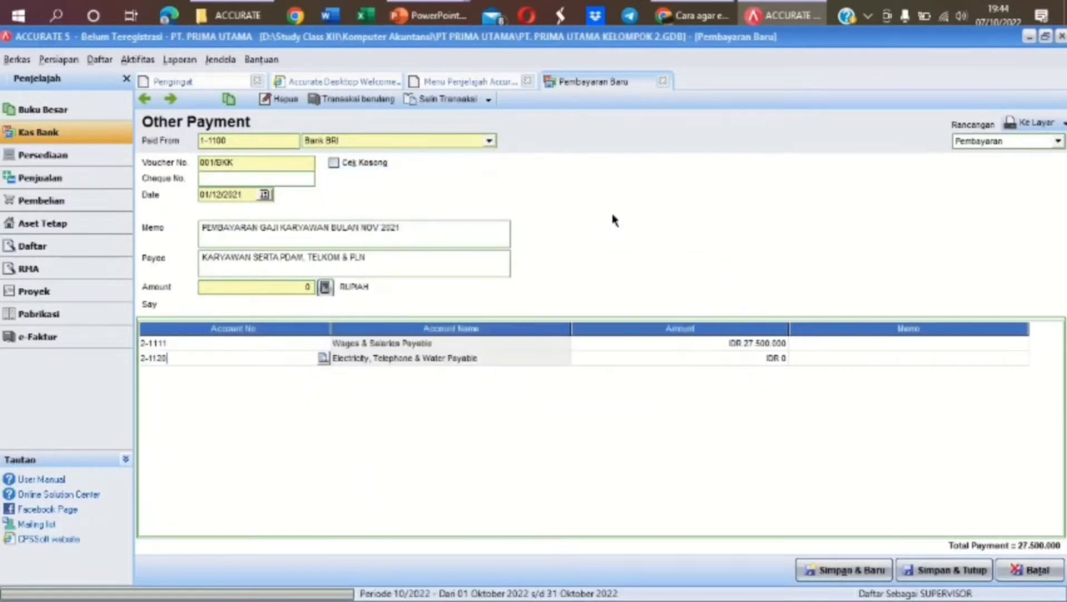
left_click(688, 362)
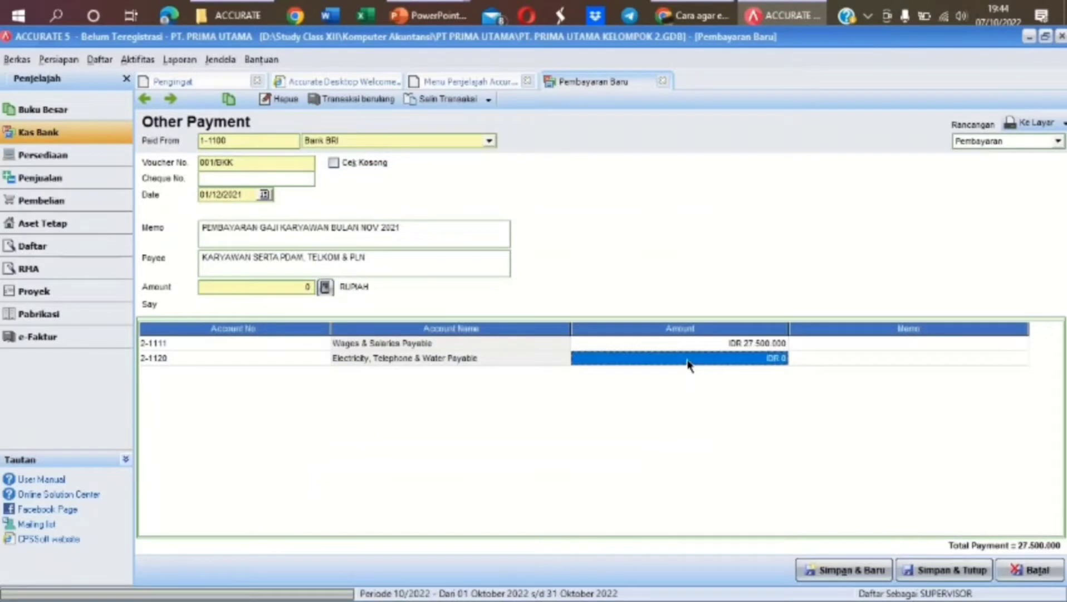
type("5.500.")
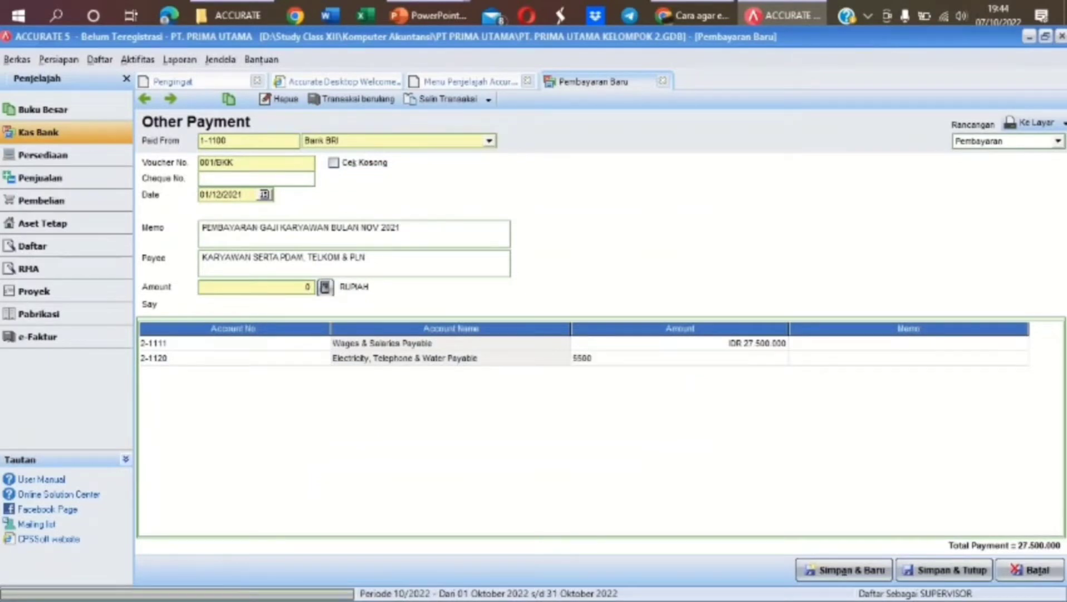
type("000")
key("Return")
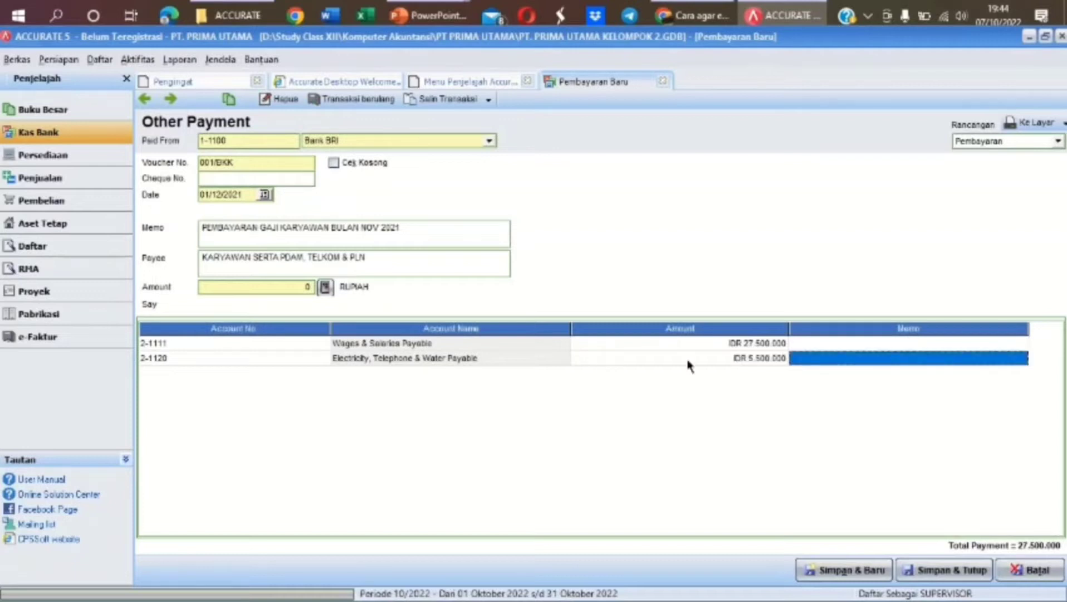
key("Return")
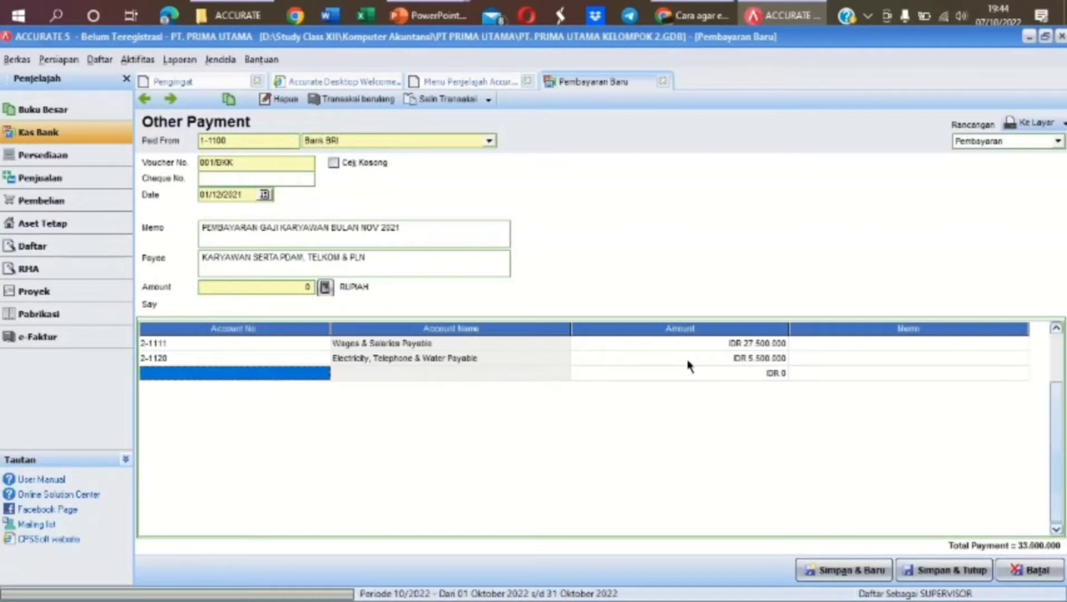
left_click(325, 288)
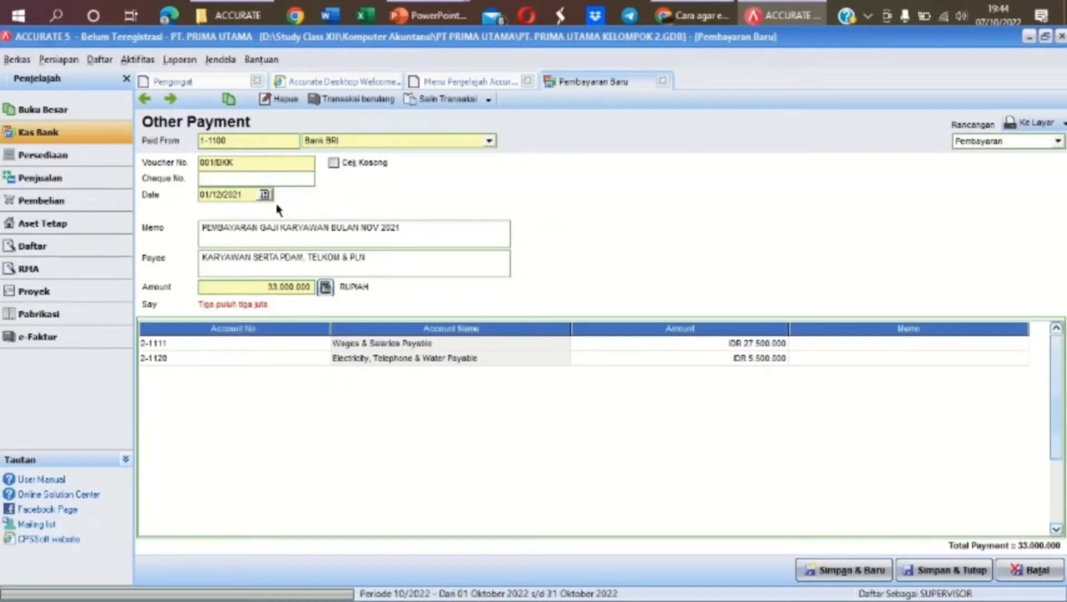
left_click(937, 570)
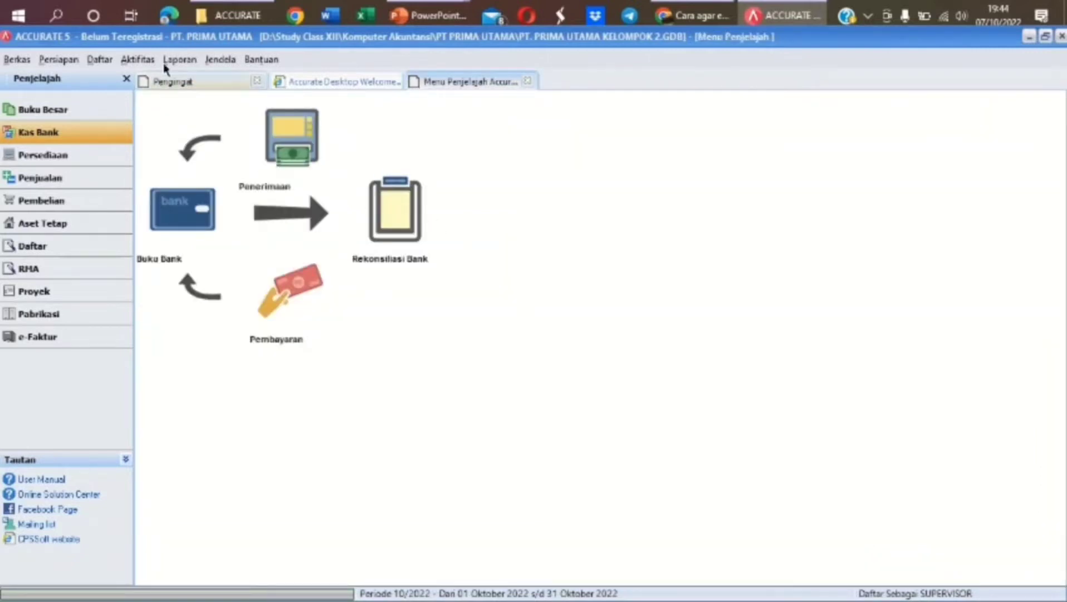
Choose the Keseluruhan Jurnal report from the general ledger report list
left_click(109, 109)
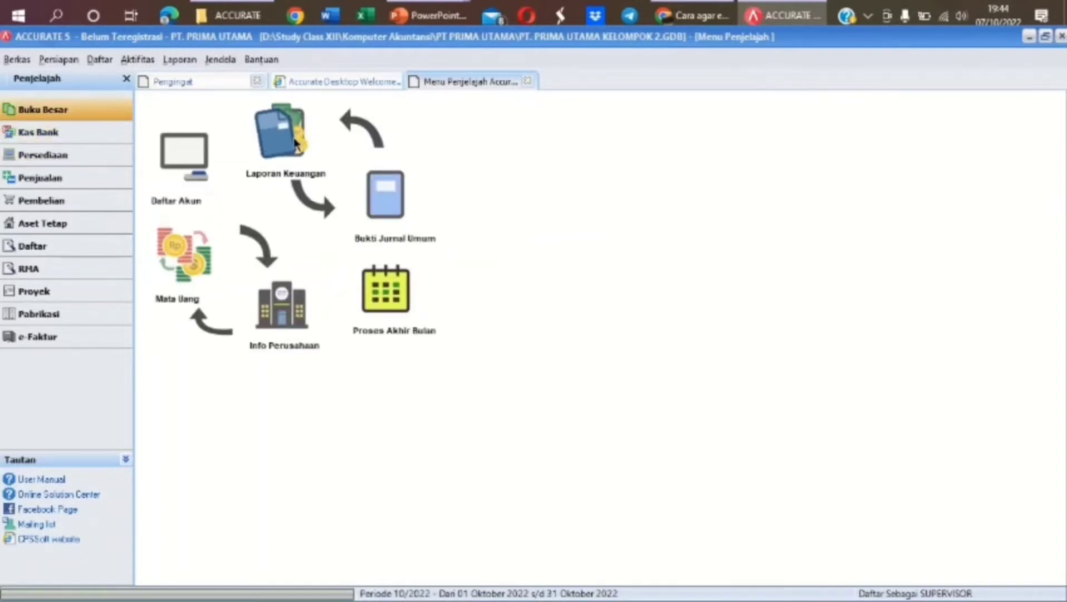
left_click(294, 142)
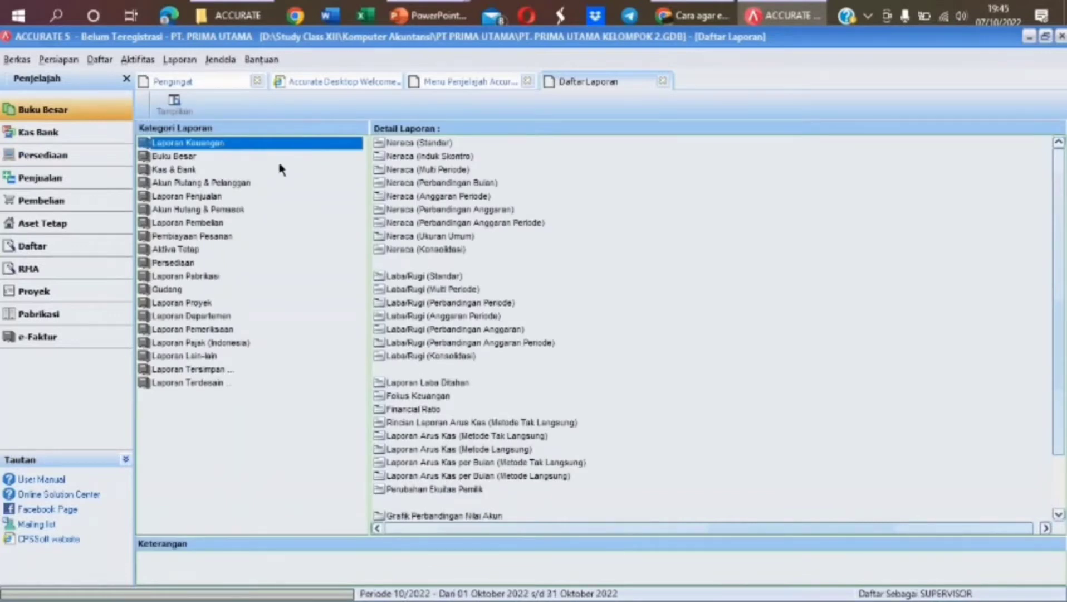
left_click(266, 158)
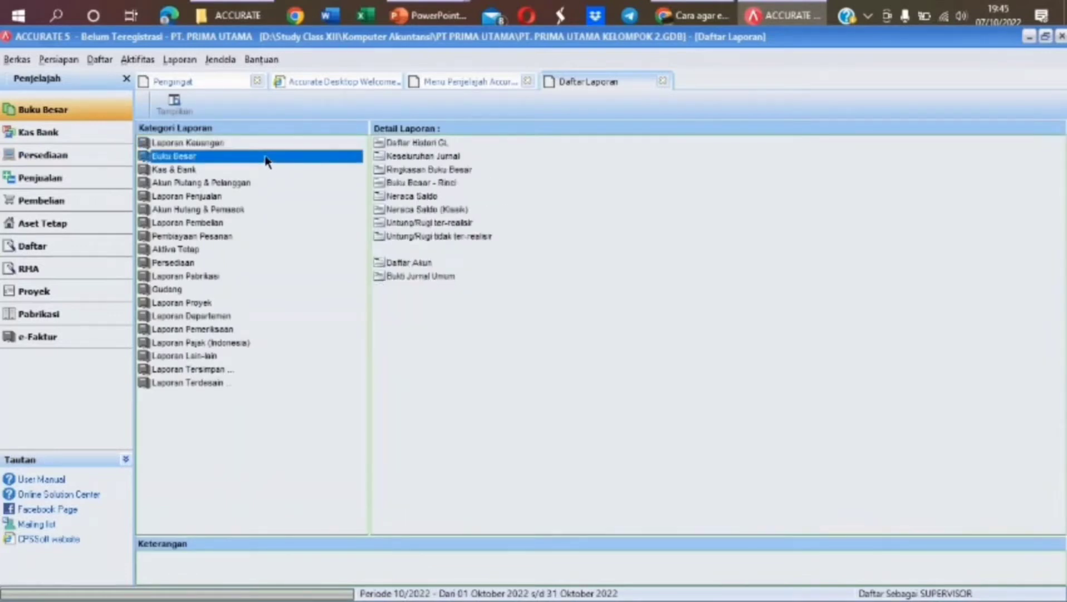
left_click(405, 156)
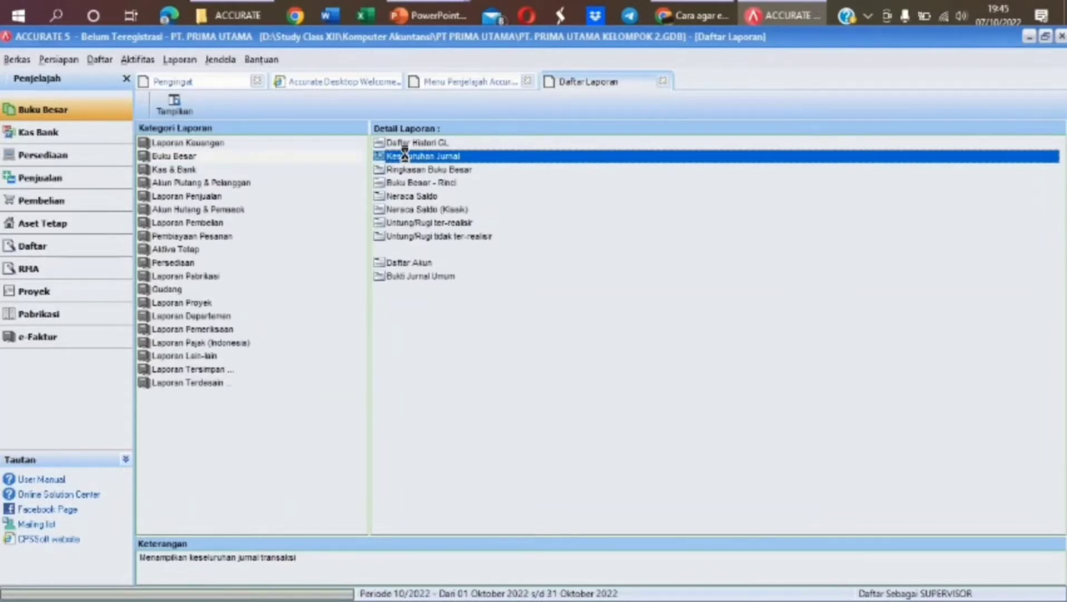
double_click(408, 157)
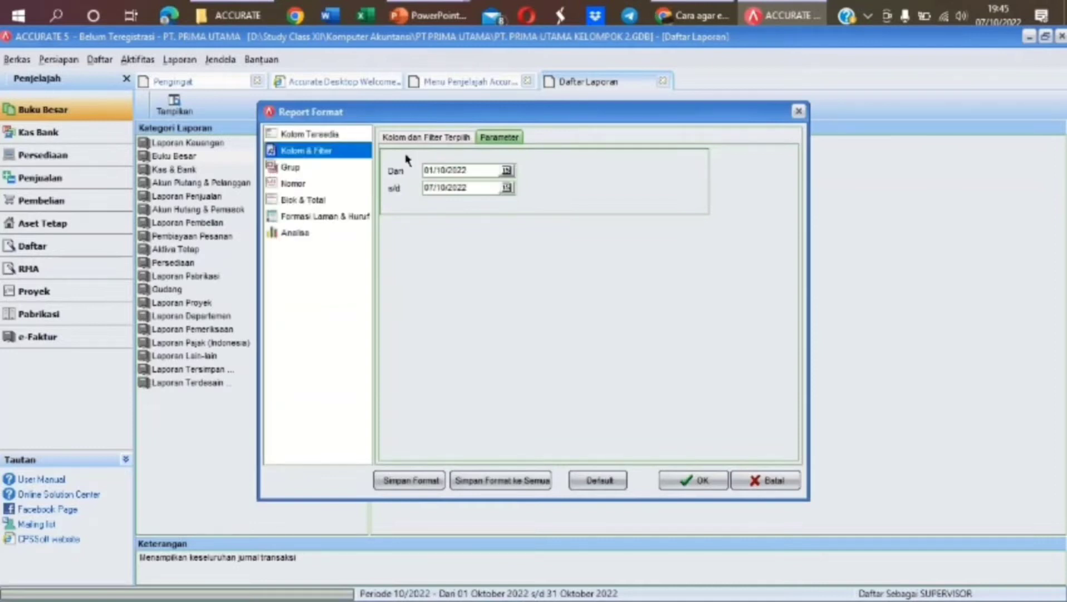
Run the report for 01/12/2021 to 31/12/2021
left_click_drag(467, 170, 403, 171)
type("01/12/2021")
left_click_drag(471, 187, 419, 189)
type("31/12/2021")
key("Return")
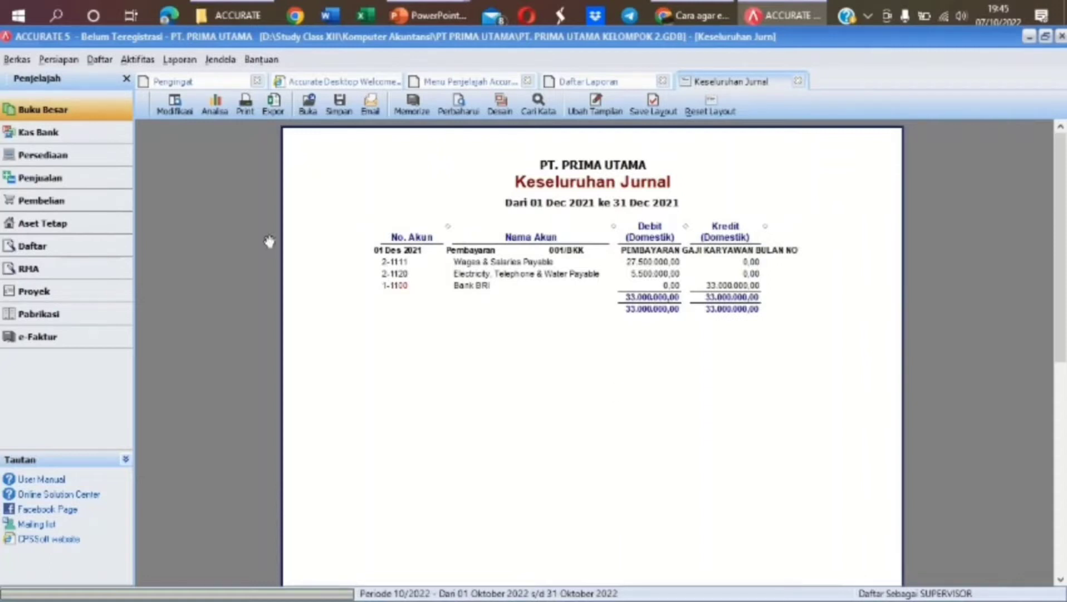
Start a Penerimaan Penjualan receipt from PT PRAJNA, listing invoice FPJK-100 owing 240.000.000
left_click(112, 179)
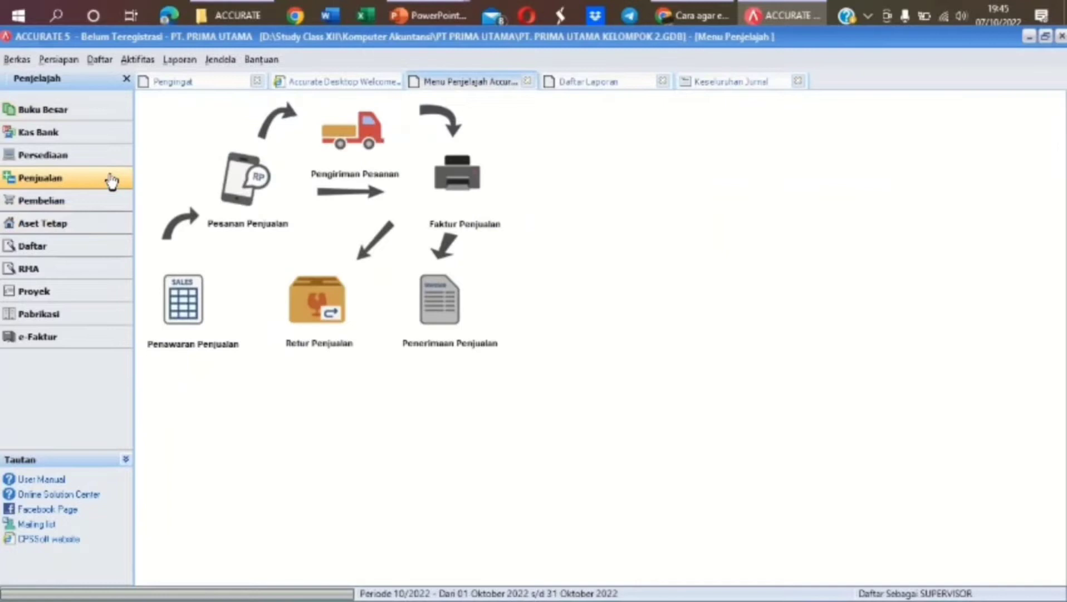
left_click(434, 292)
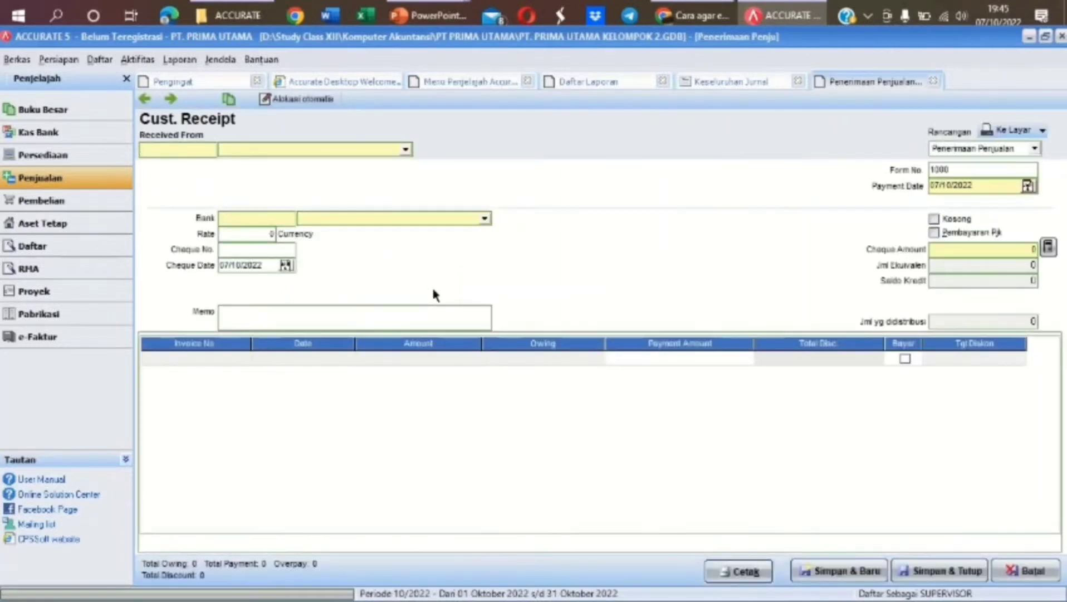
left_click(405, 149)
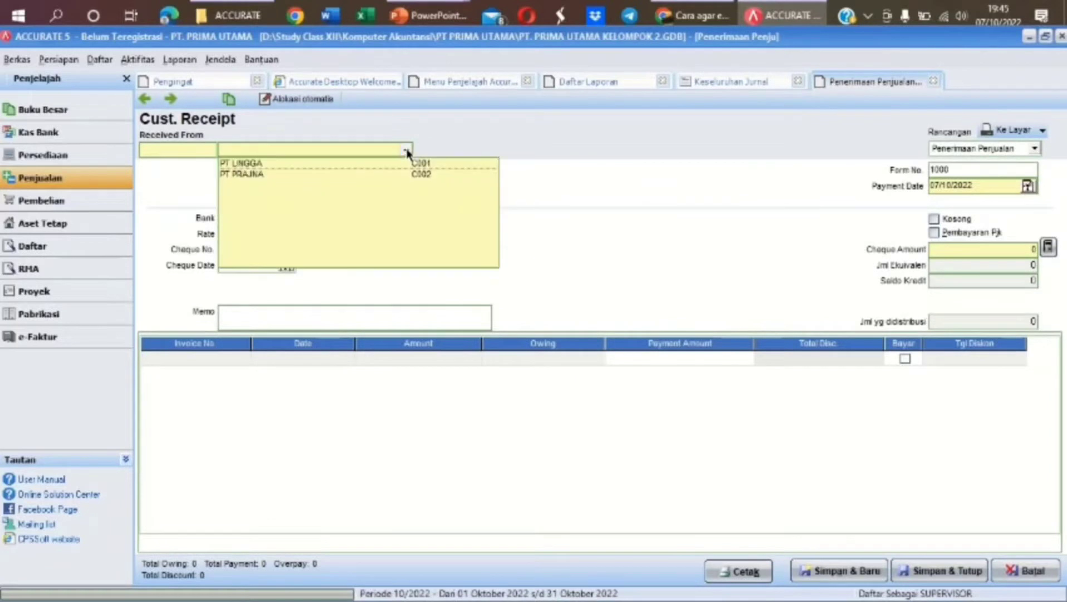
left_click(332, 175)
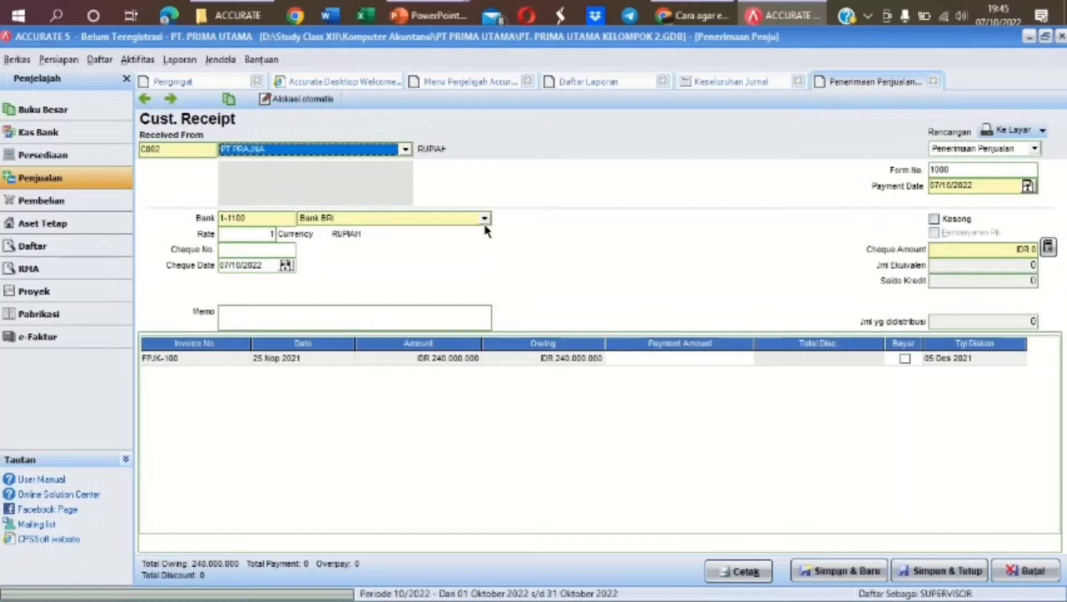
left_click(974, 165)
Set form number 001/BKM with payment and cheque dates of 02/12/2021
left_click_drag(974, 165, 920, 173)
type("001")
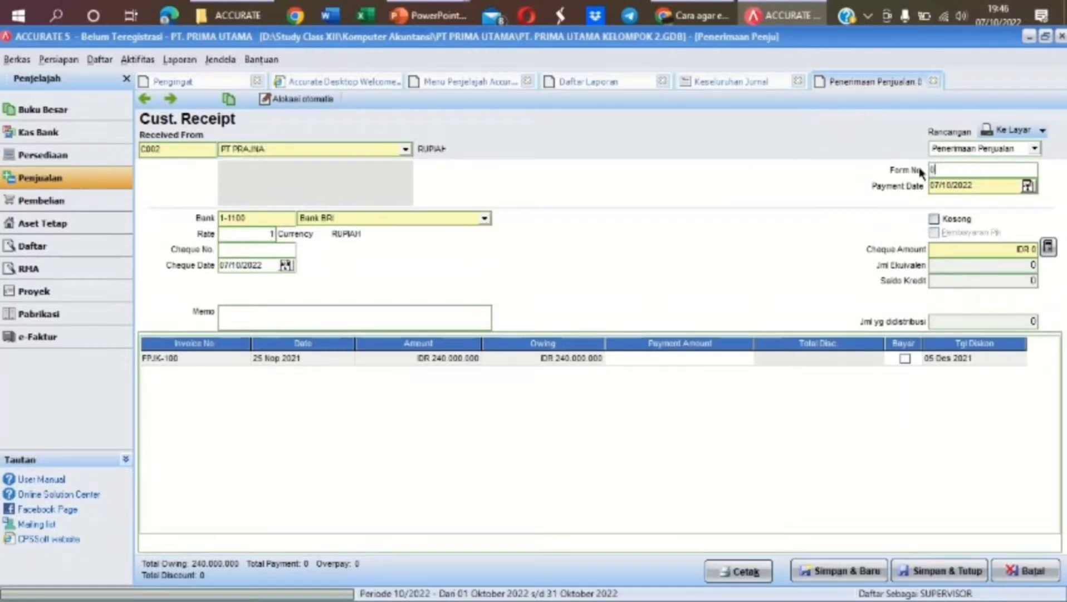
type("/BKM")
left_click(970, 184)
left_click_drag(949, 189, 913, 191)
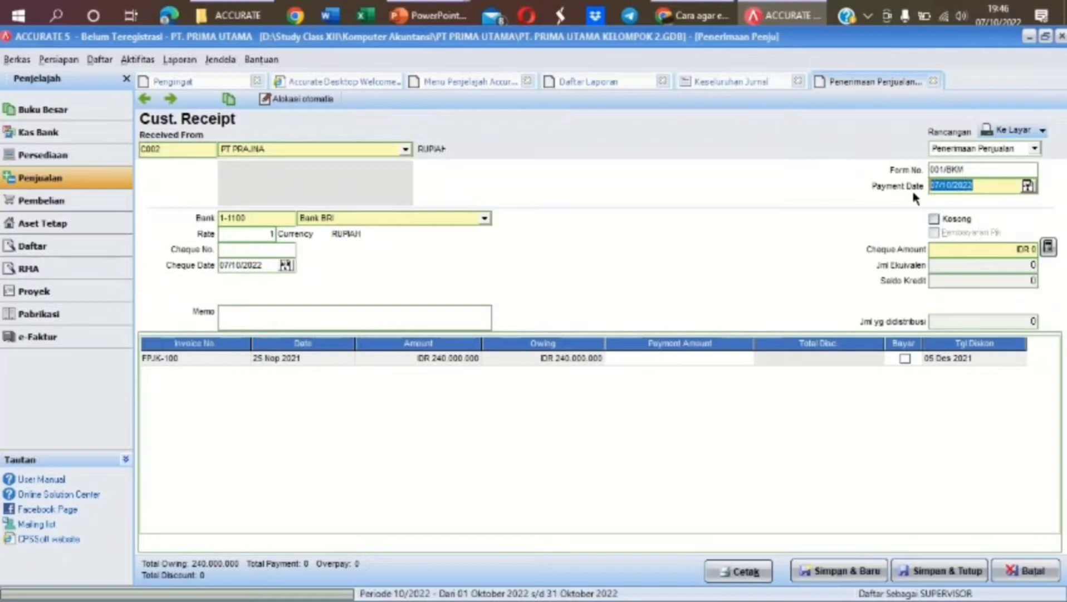
type("02/12/2021")
left_click(264, 265)
type("02/")
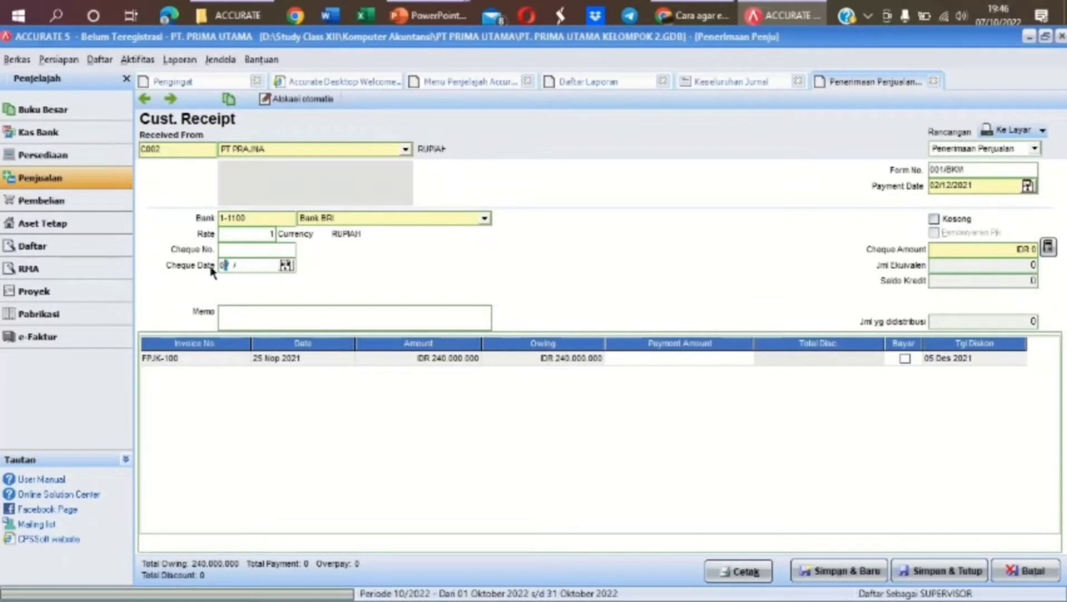
type("12/2021")
Enter the memo 'PELUNASAN PIUTANG DAGANG 25 NOV 2021'
left_click(288, 321)
type("PELUNASAN")
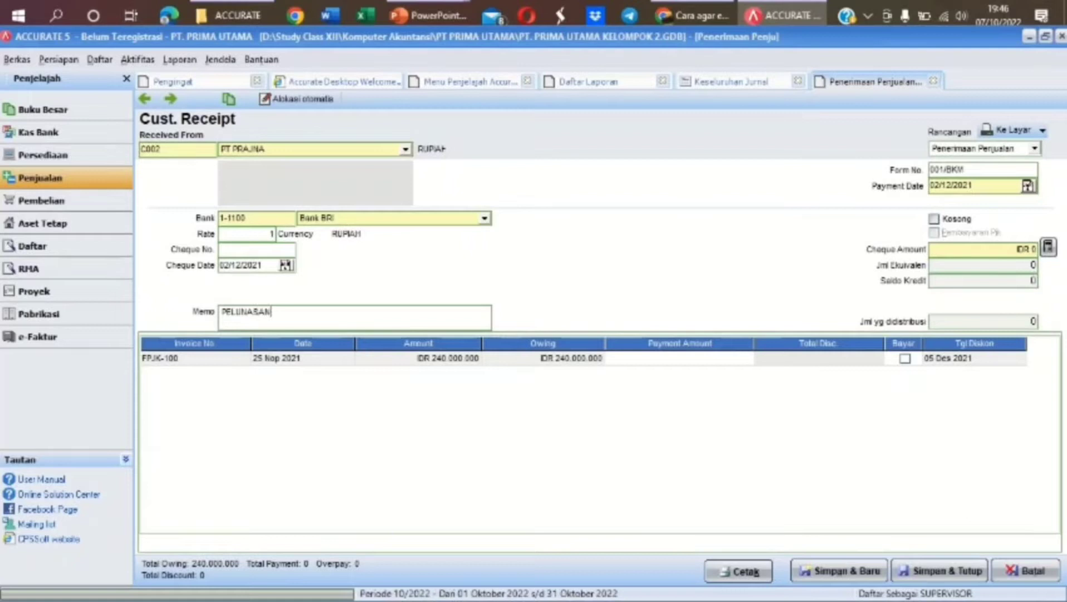
type(" PIUTANG DAGANG")
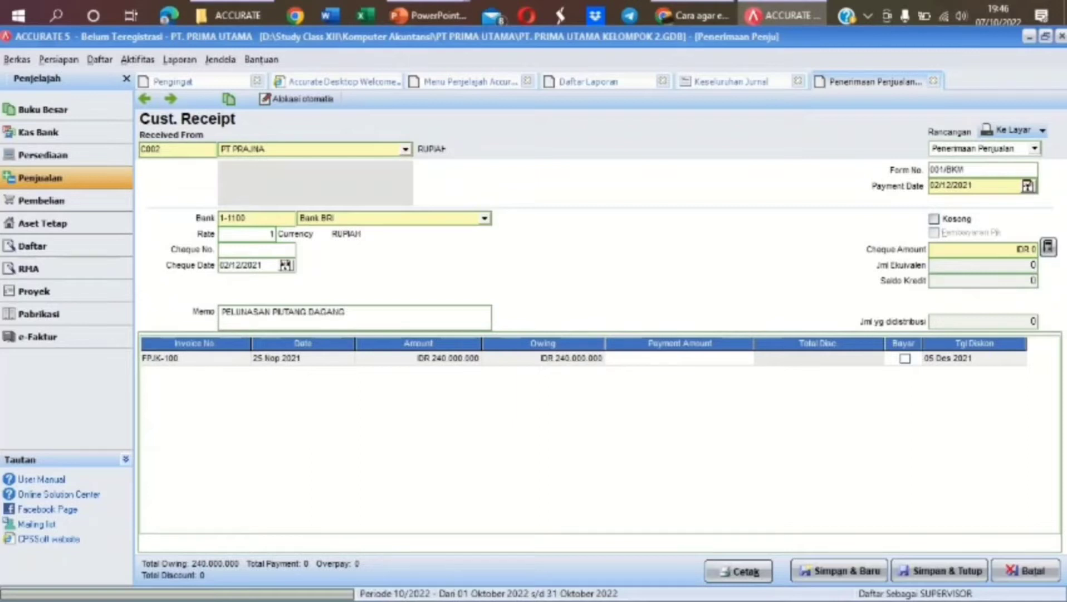
type(" 25 NOV 2021")
Mark FPJK-100 as paid in full and check its discount details without changes
left_click(906, 358)
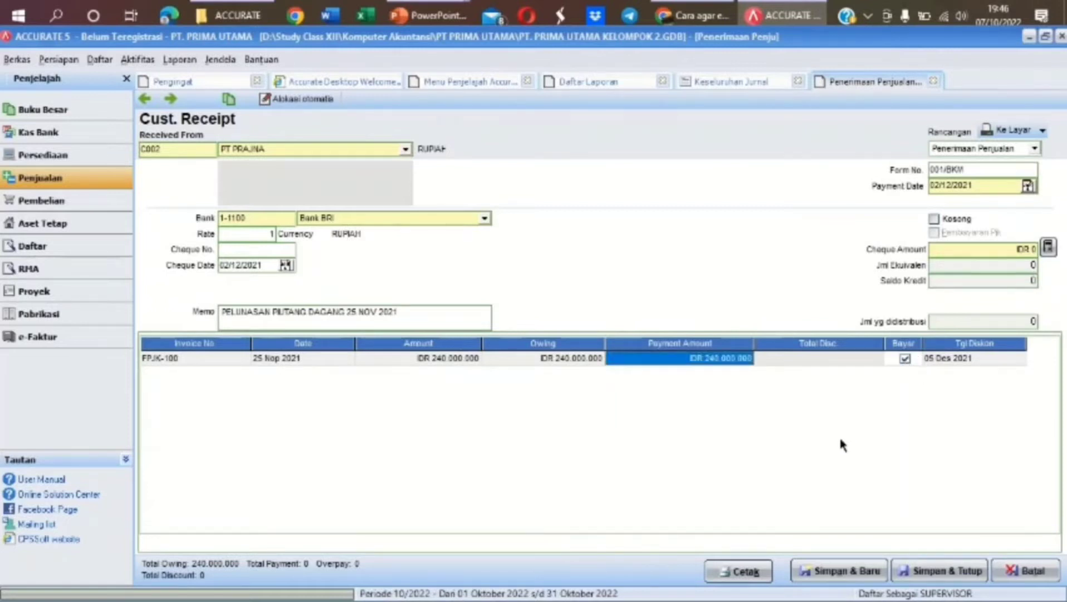
left_click(856, 359)
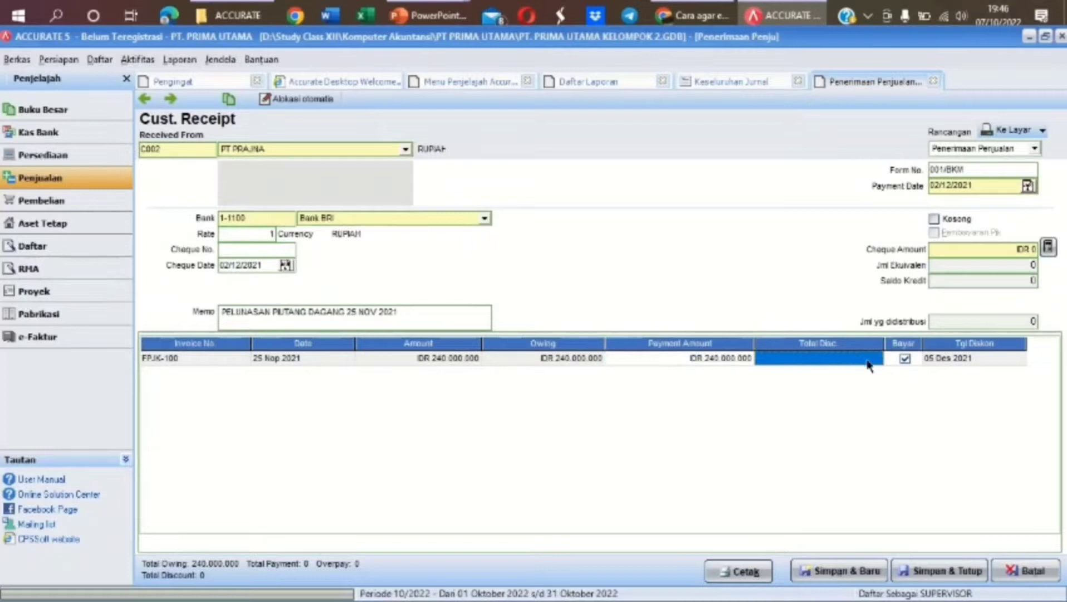
left_click(876, 362)
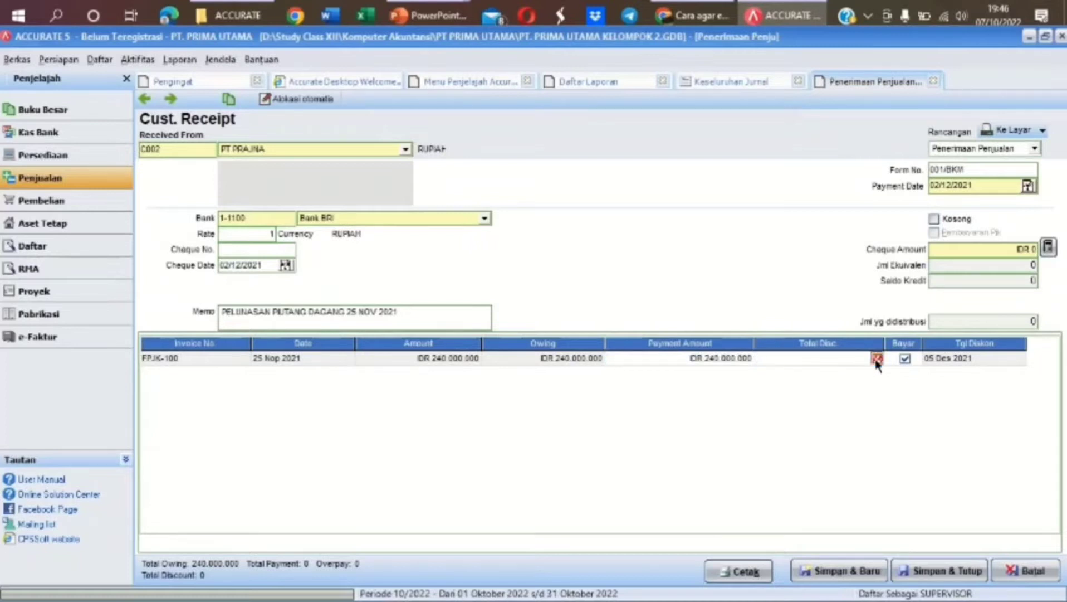
left_click(876, 359)
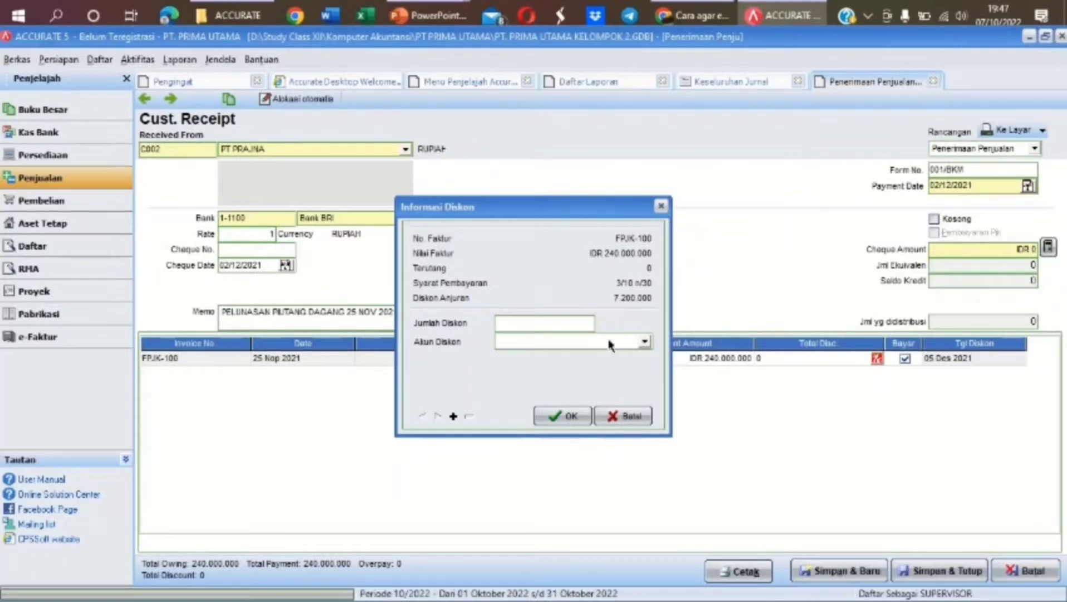
left_click(640, 417)
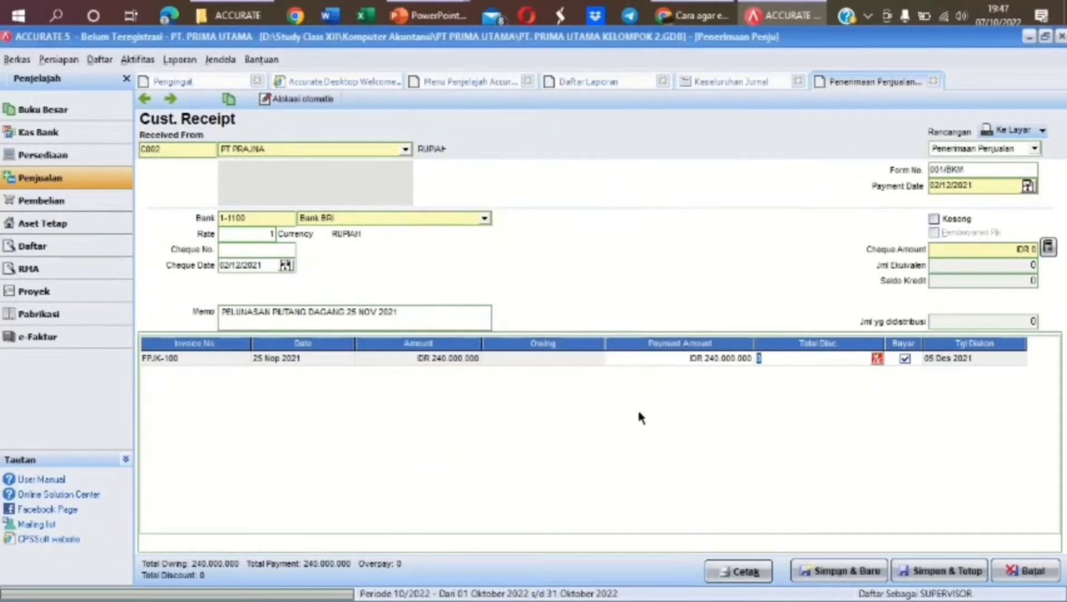
left_click(99, 59)
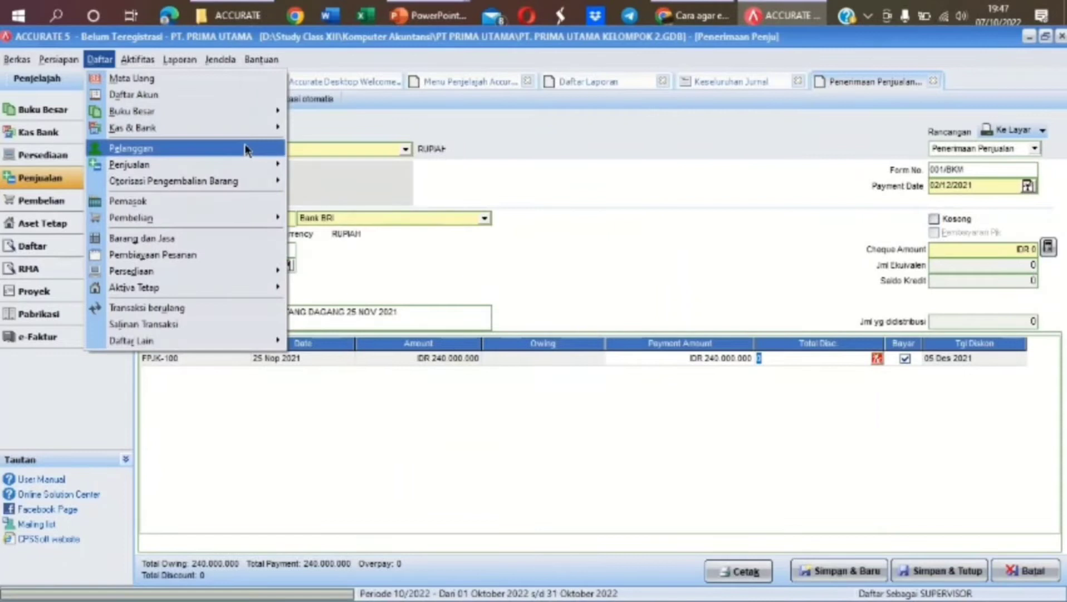
Review customer C002 PT PRAJNA's payment terms, trying 3/10 n/30 but saving 2/10 n/30
left_click(143, 150)
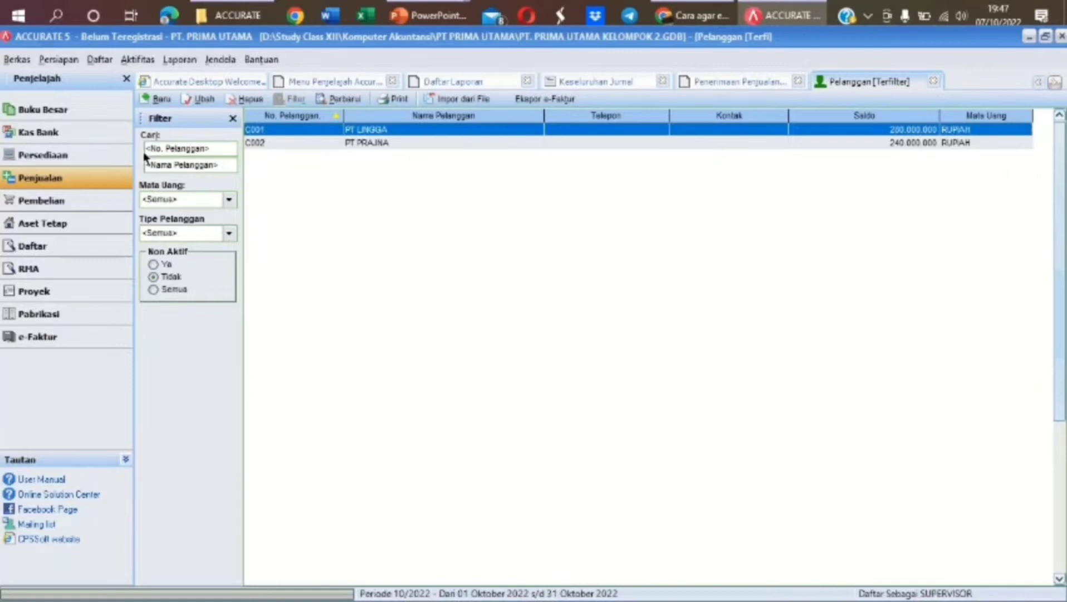
double_click(416, 142)
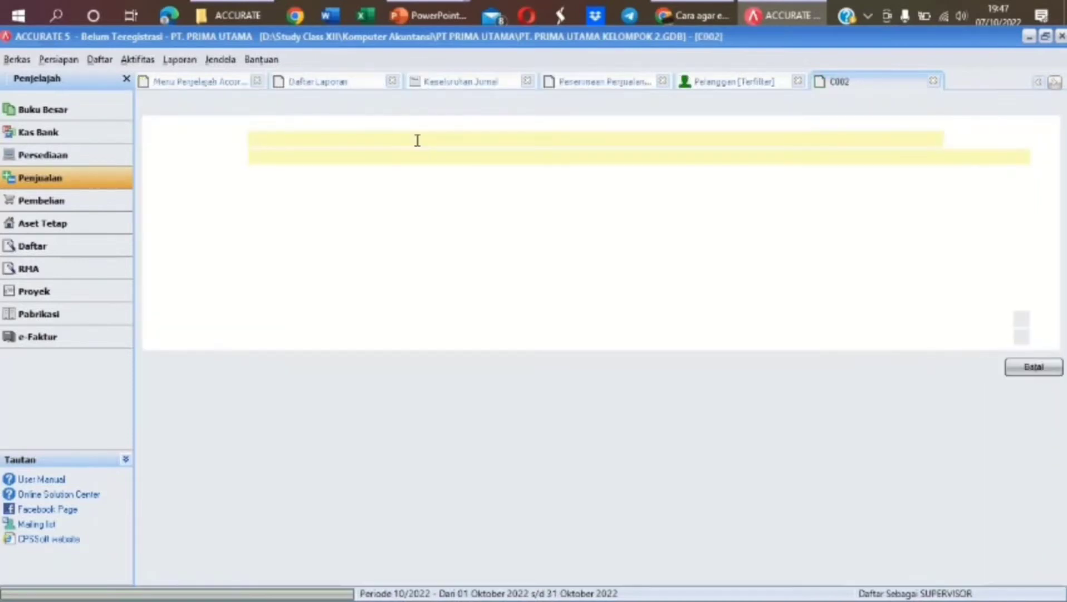
left_click(263, 107)
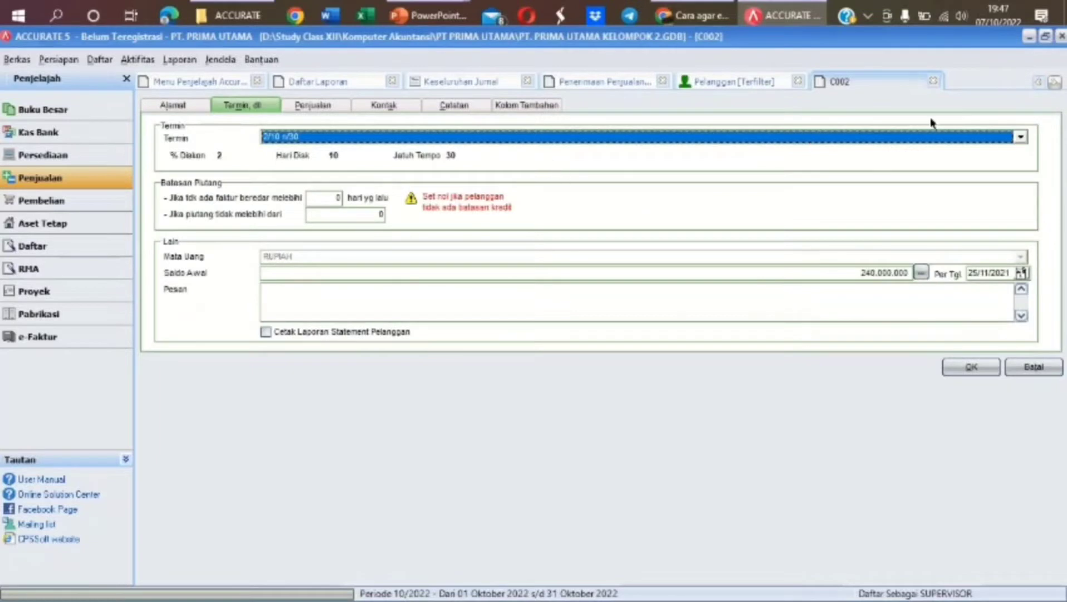
left_click(1021, 136)
left_click(765, 154)
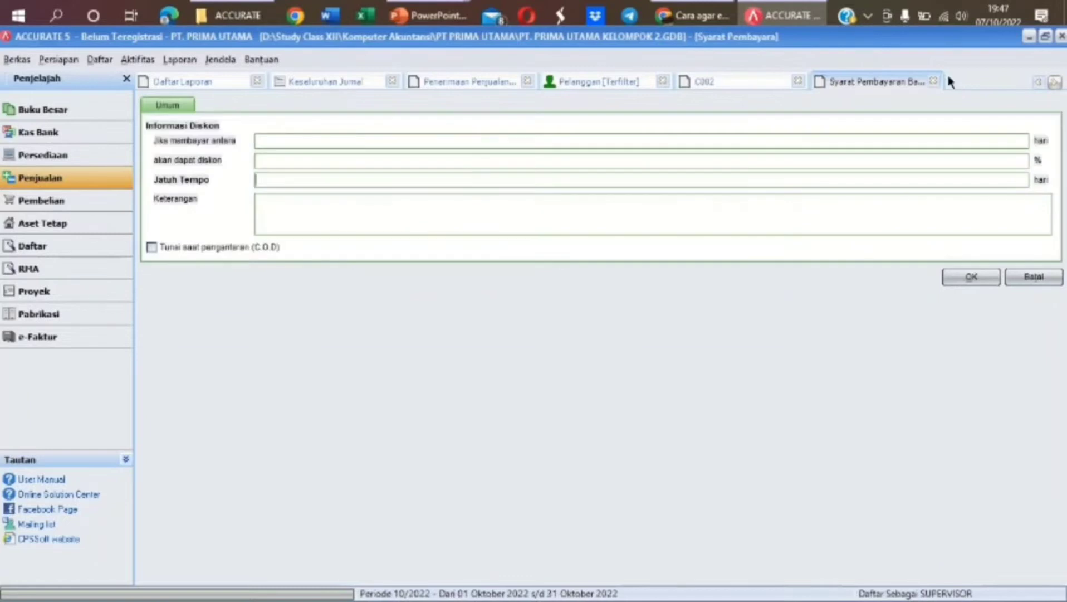
left_click(934, 82)
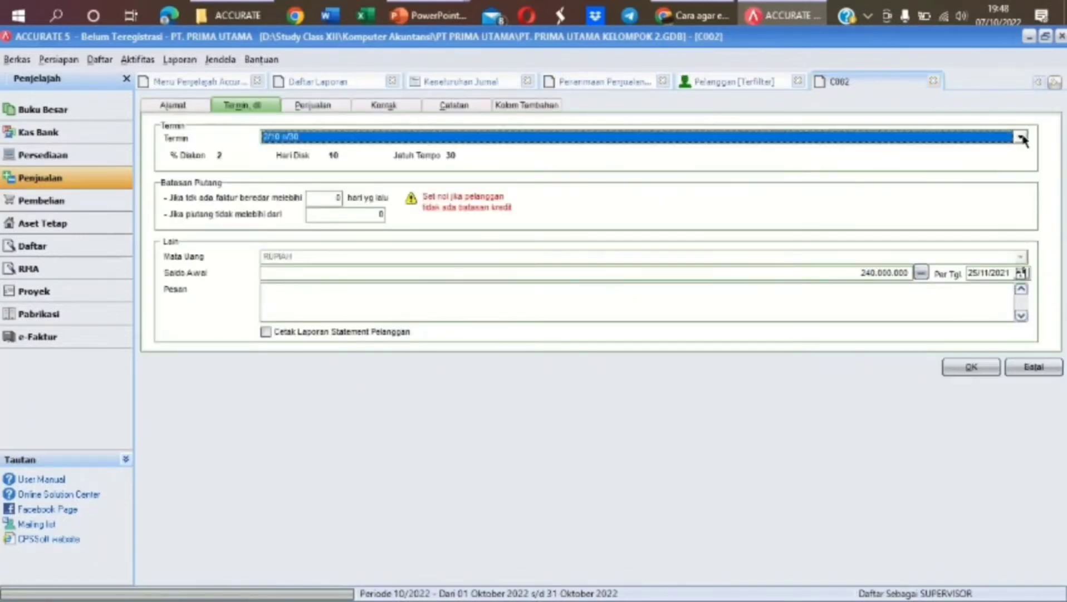
left_click(1021, 137)
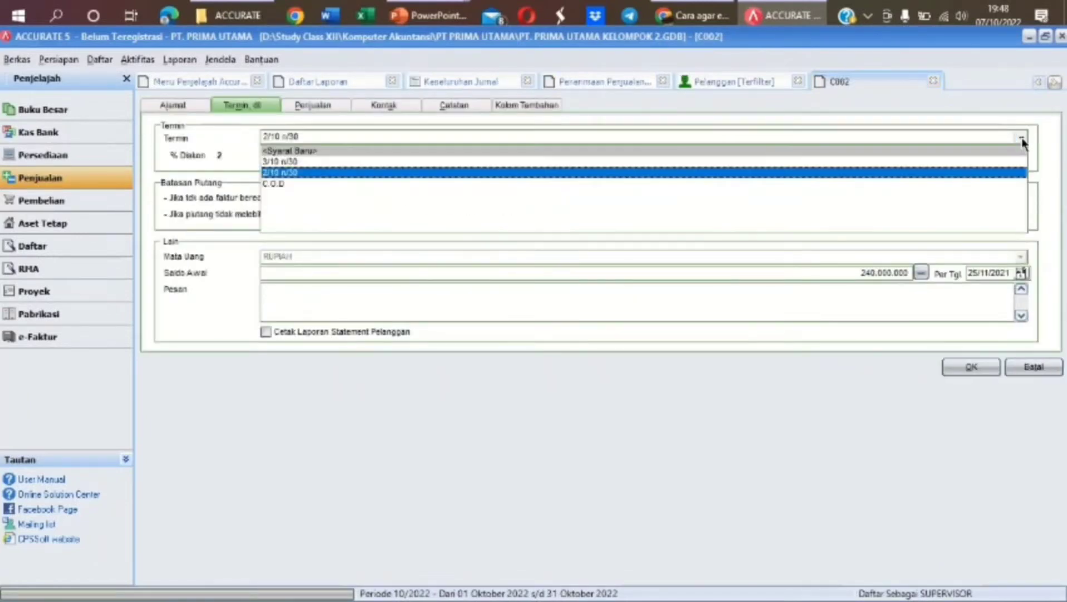
left_click(550, 162)
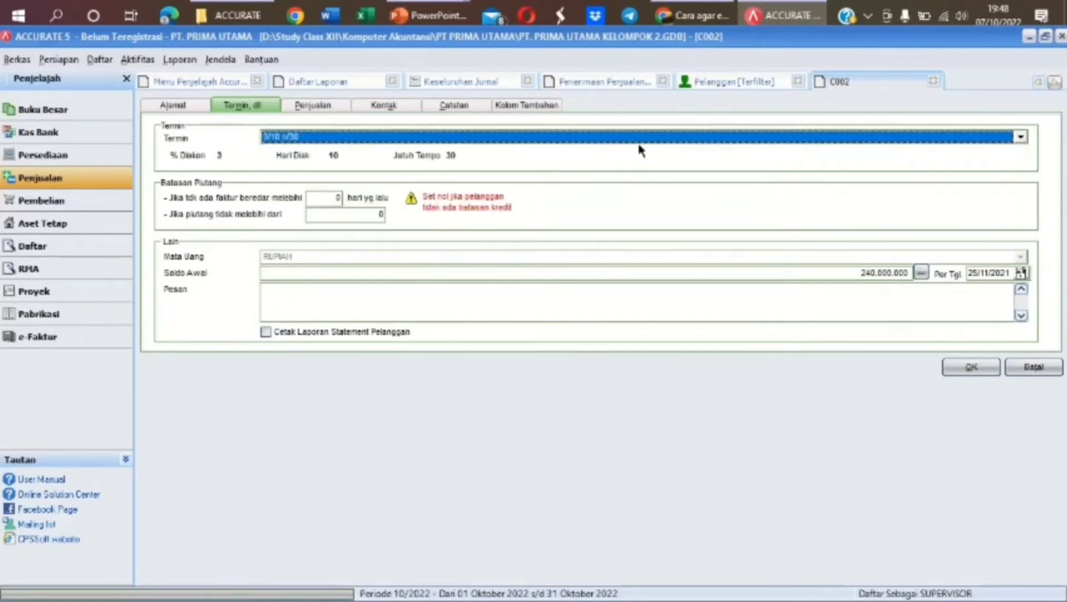
left_click(1021, 137)
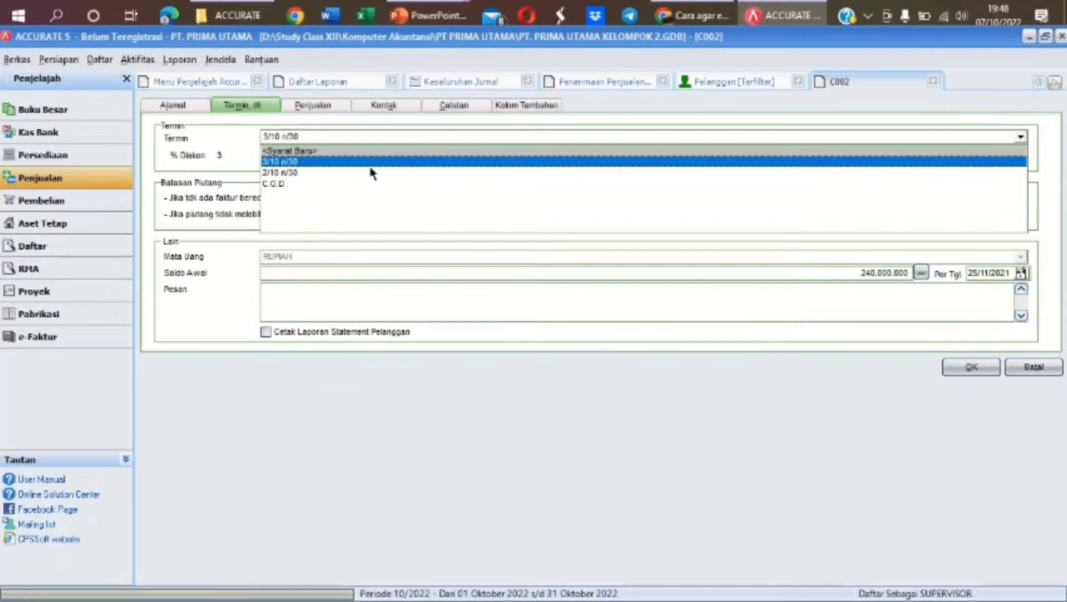
left_click(351, 175)
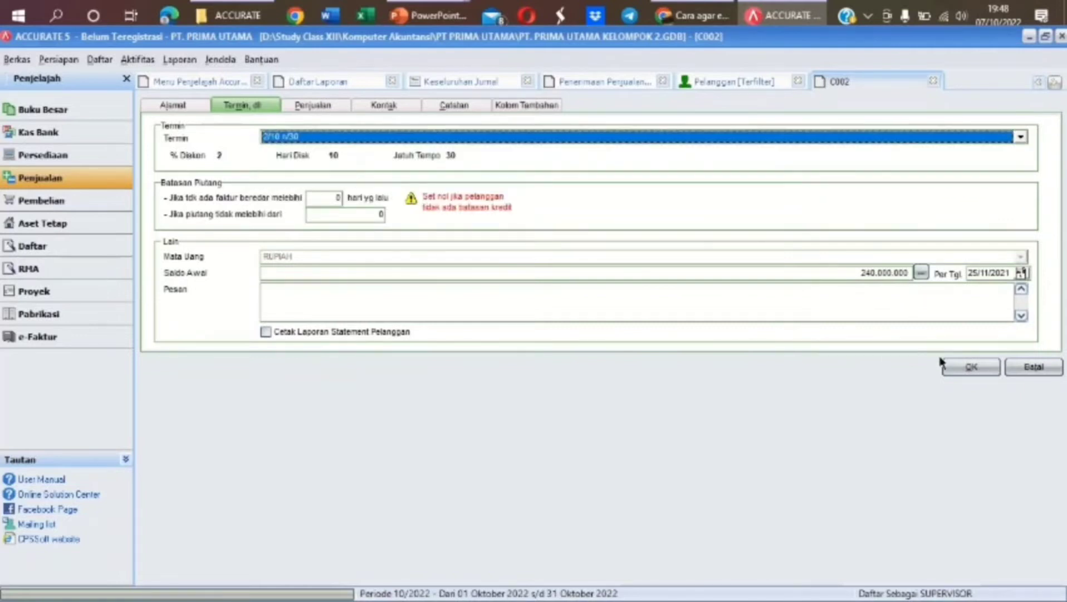
left_click(966, 367)
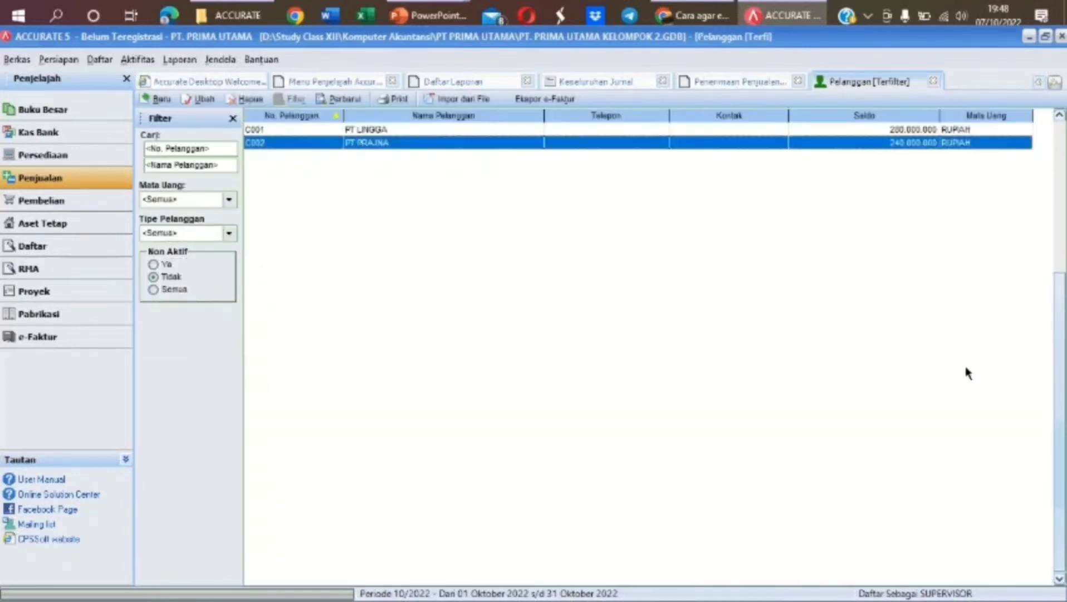
left_click(339, 99)
Close the customer list, reopen FPJK-100's discount details and enter 240.000.000 in Calculator
left_click(934, 82)
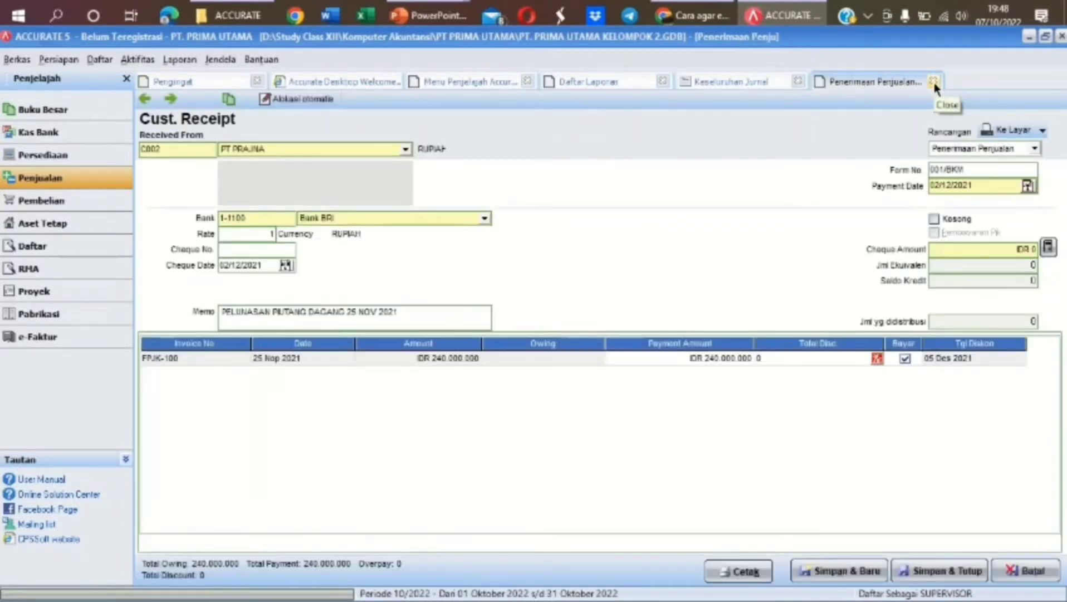
left_click(875, 361)
left_click(878, 359)
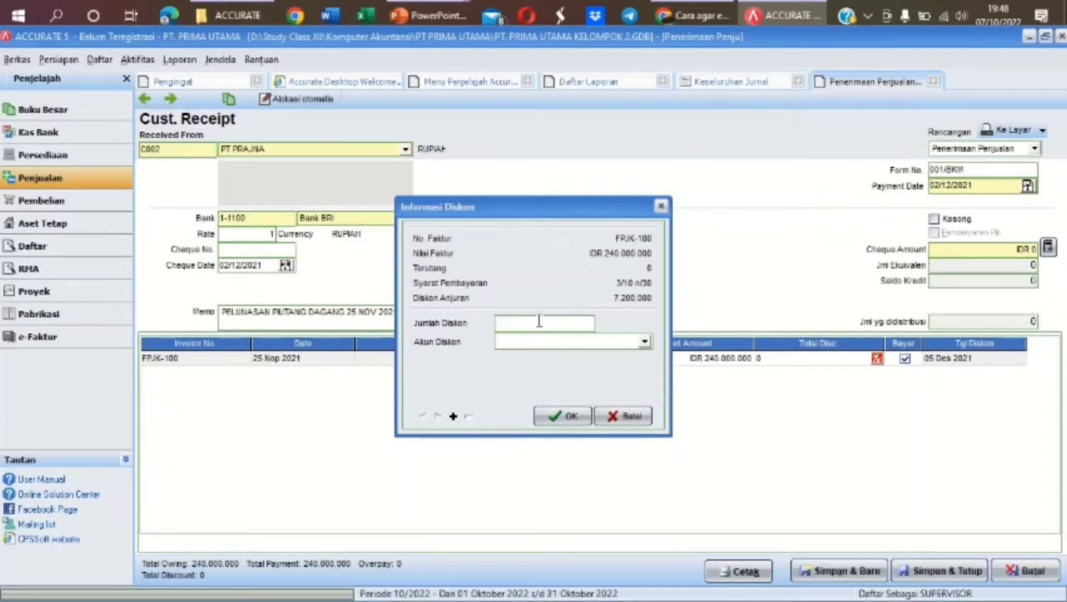
left_click(16, 21)
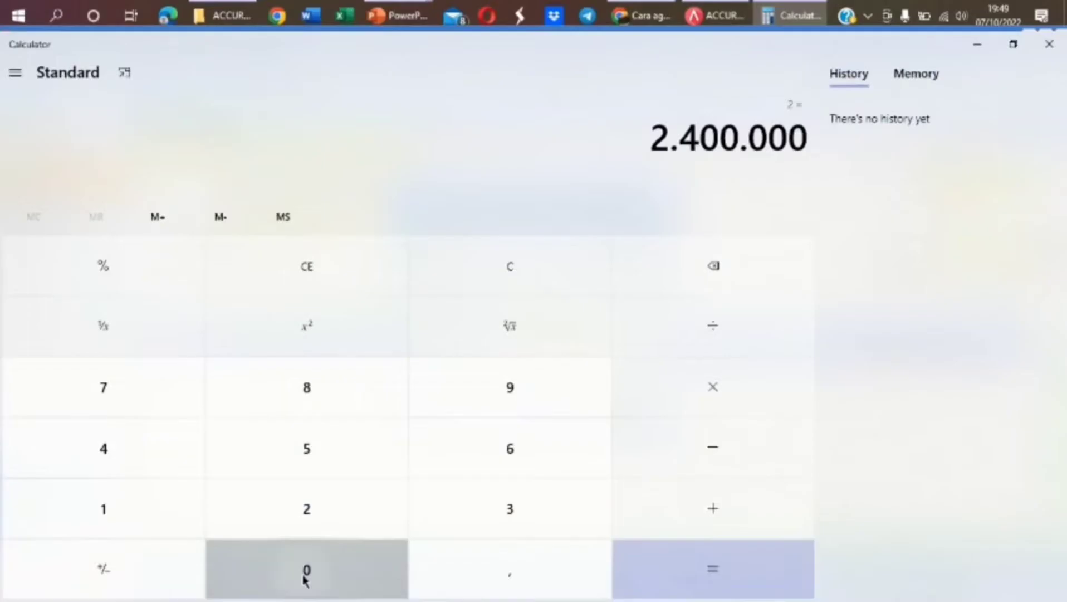
double_click(302, 573)
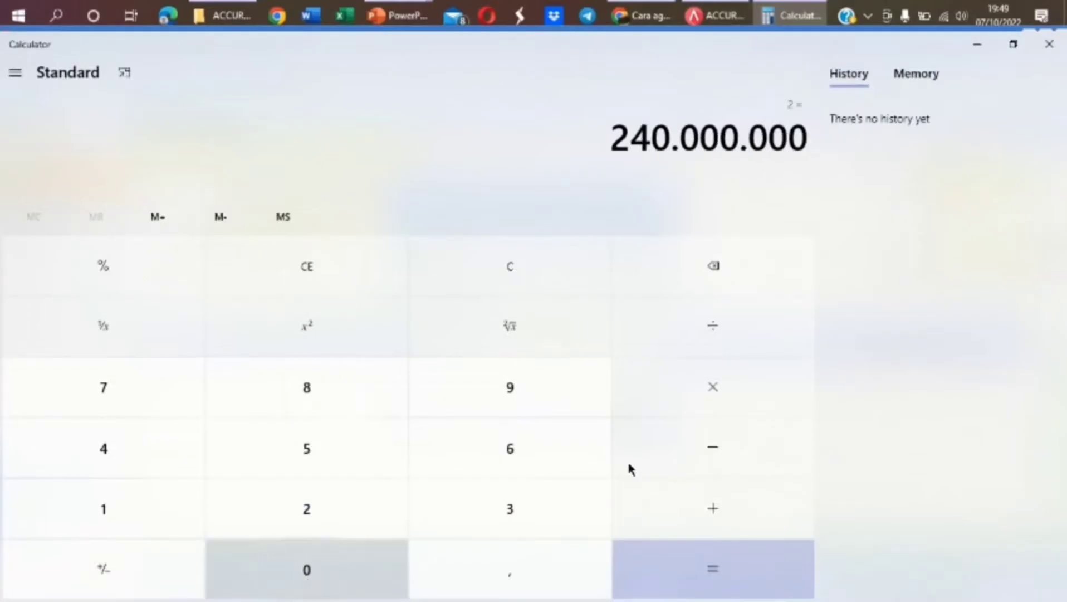
Compute the 2% discount as 480.000.000 ÷ 100 = 4.800.000, then return to ACCURATE
left_click(767, 326)
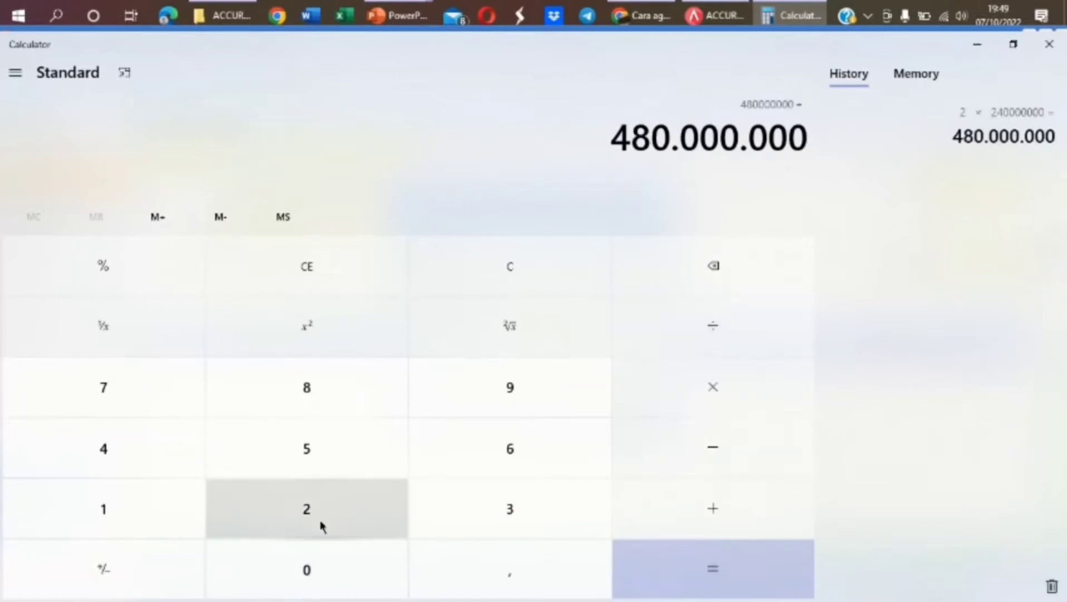
left_click(171, 508)
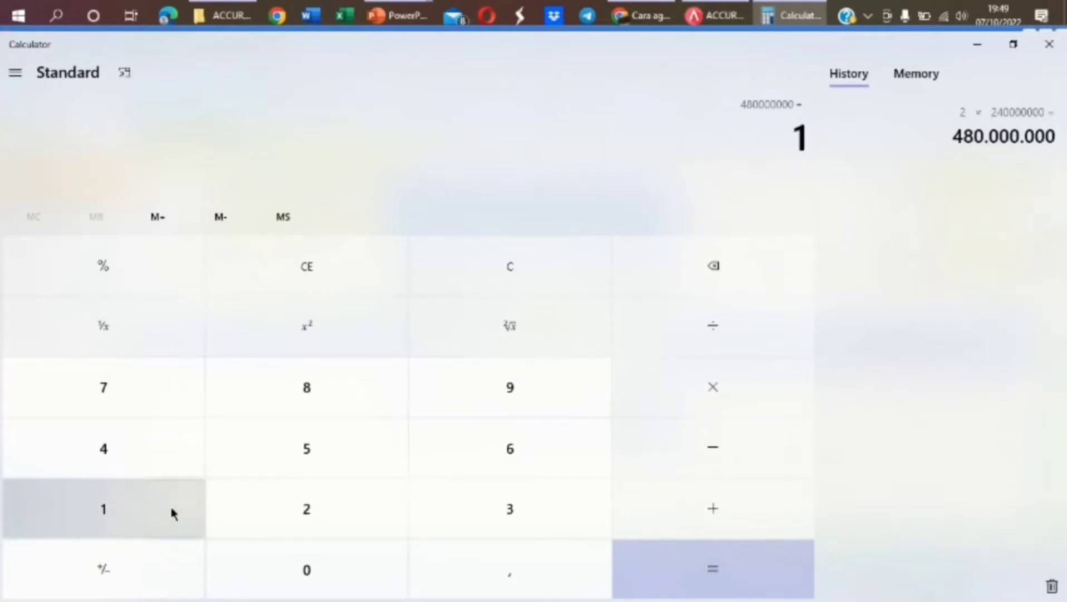
left_click(305, 569)
left_click(306, 568)
left_click(676, 562)
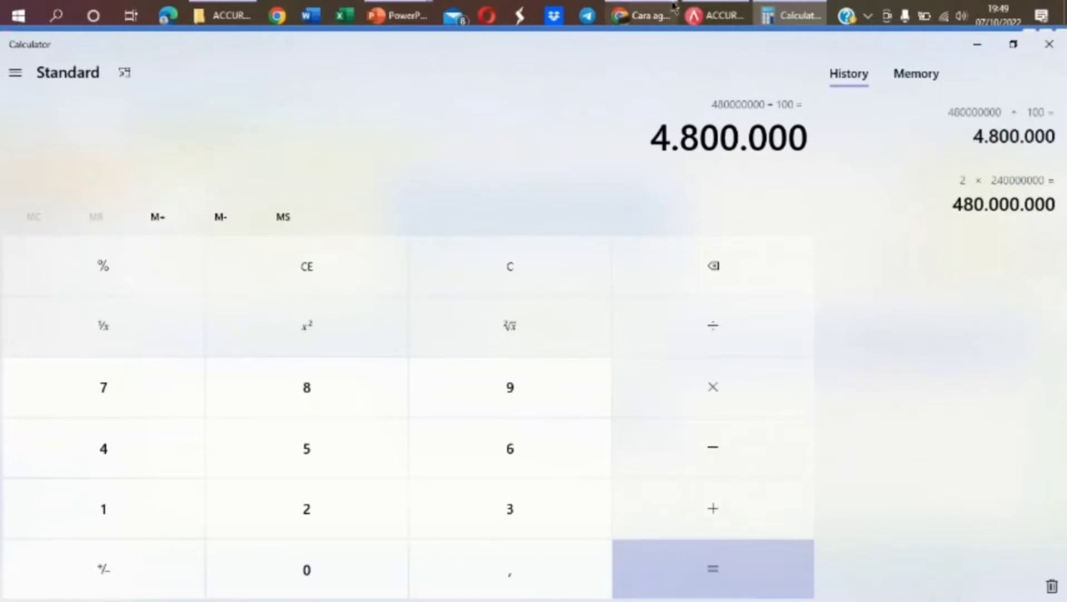
mouse_move(708, 17)
left_click(661, 111)
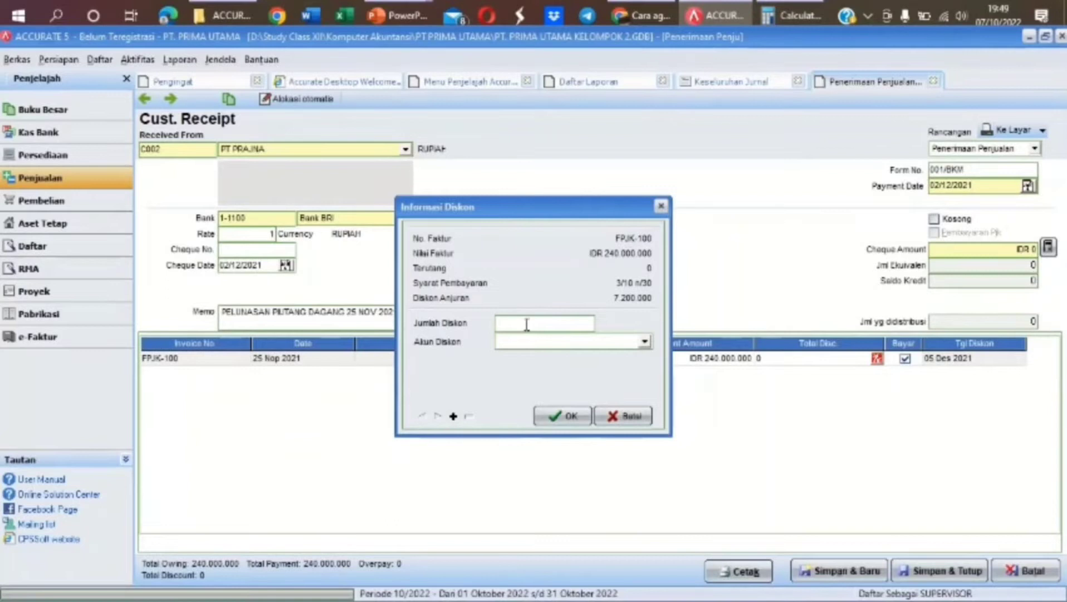
Apply a 4.800.000 discount to FPJK-100, booked to the Sales Discounts account
type("4.800.0")
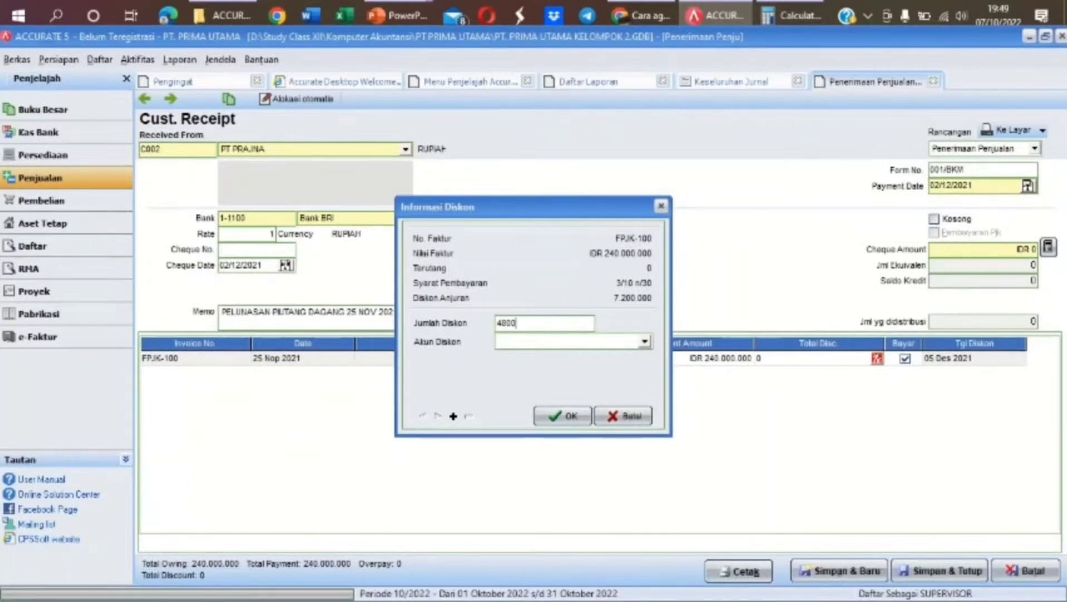
type("000")
key("Tab")
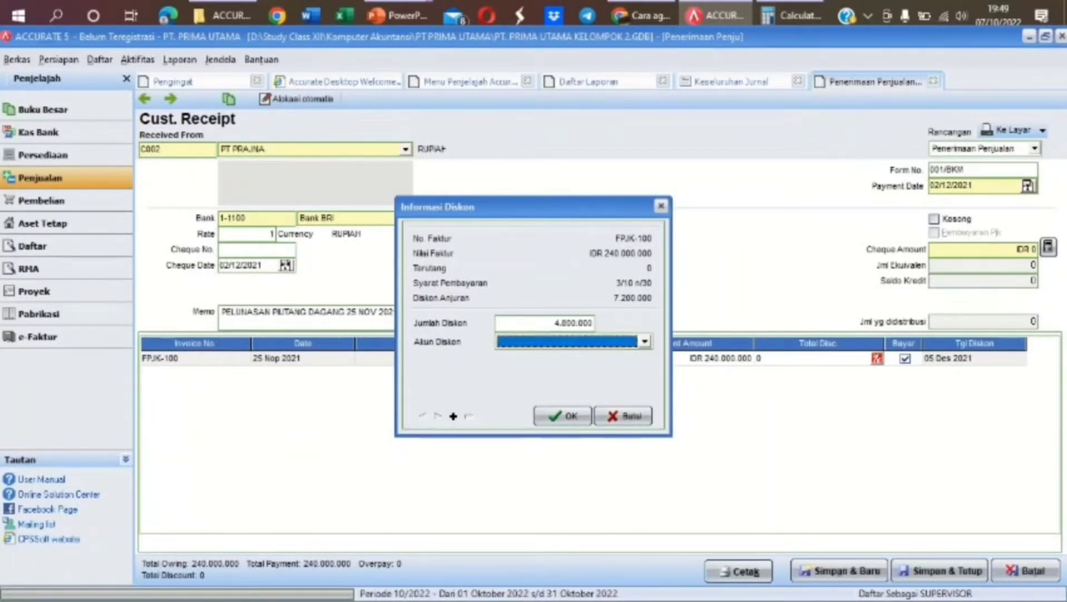
left_click(645, 342)
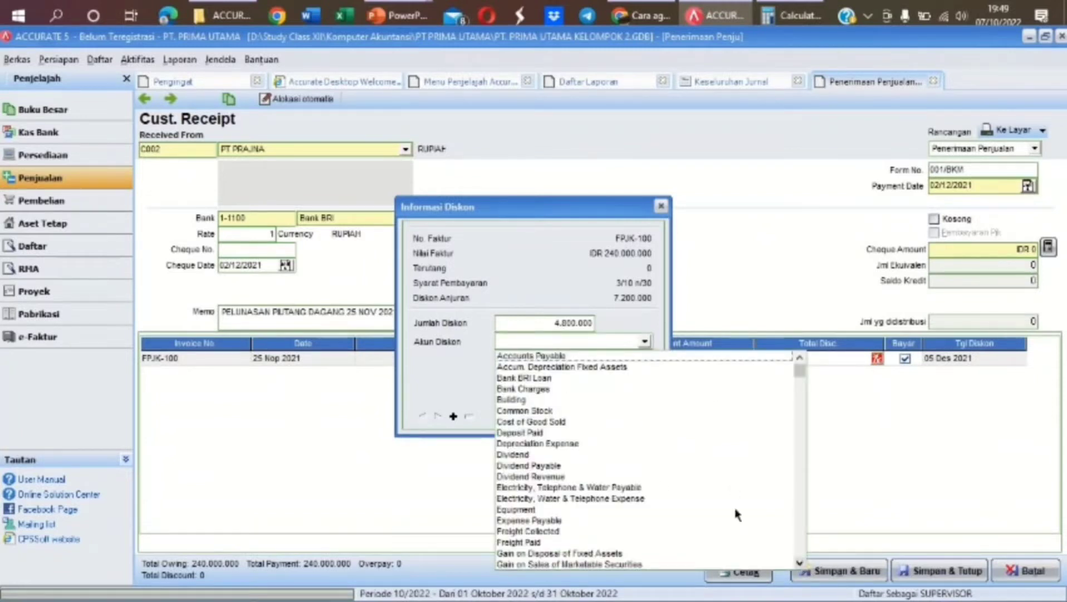
left_click(622, 342)
left_click(622, 343)
left_click(622, 342)
type("Sa")
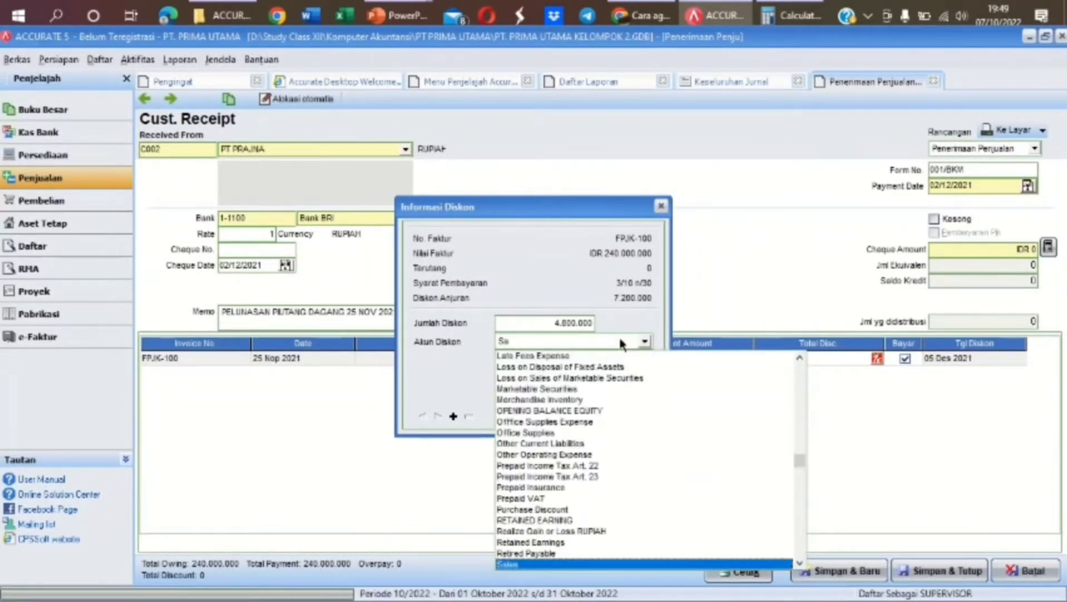
type("les D")
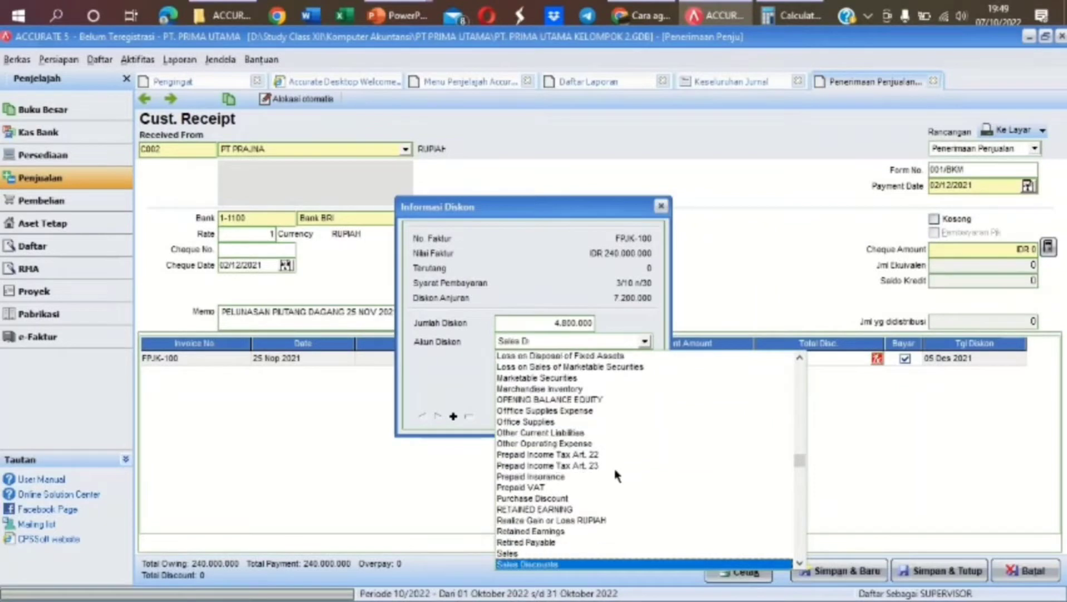
left_click(554, 565)
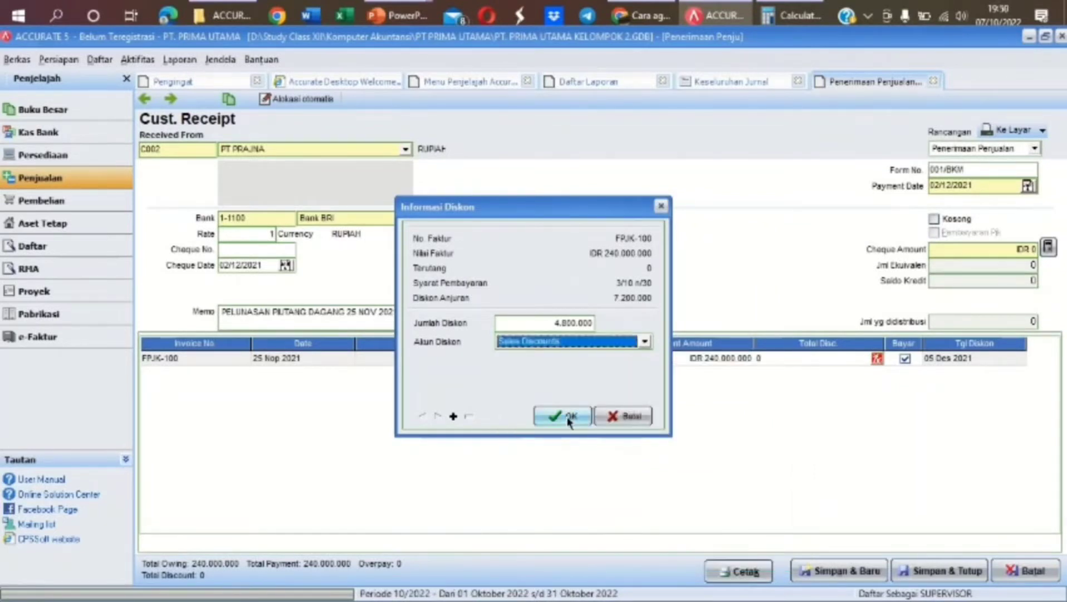
left_click(569, 419)
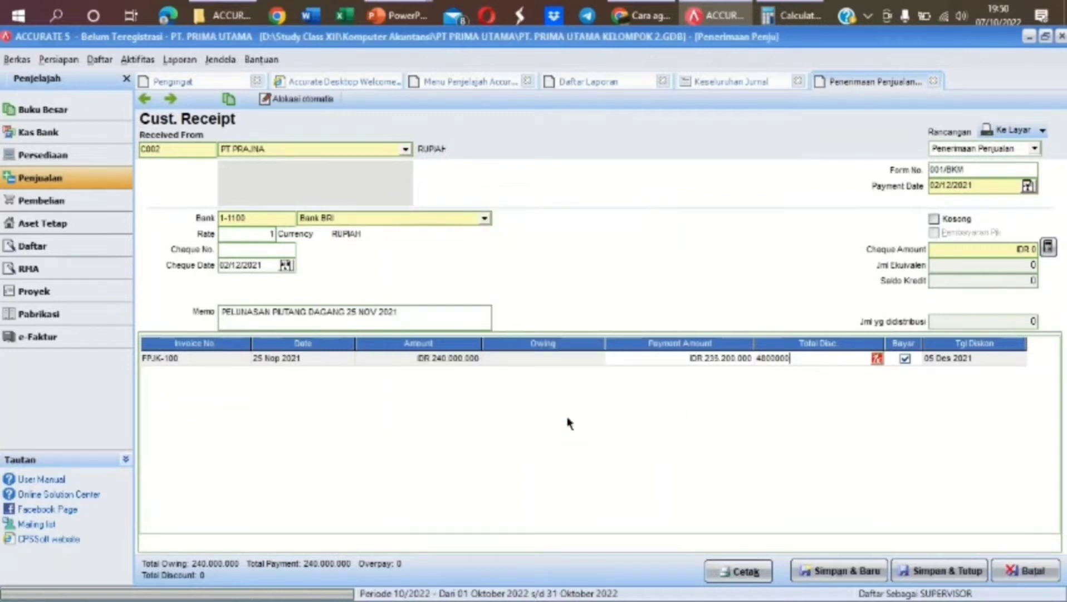
Fill the 235.200.000 cheque amount, save receipt 001/BKM and view the Keseluruhan Jurnal report
left_click(1048, 247)
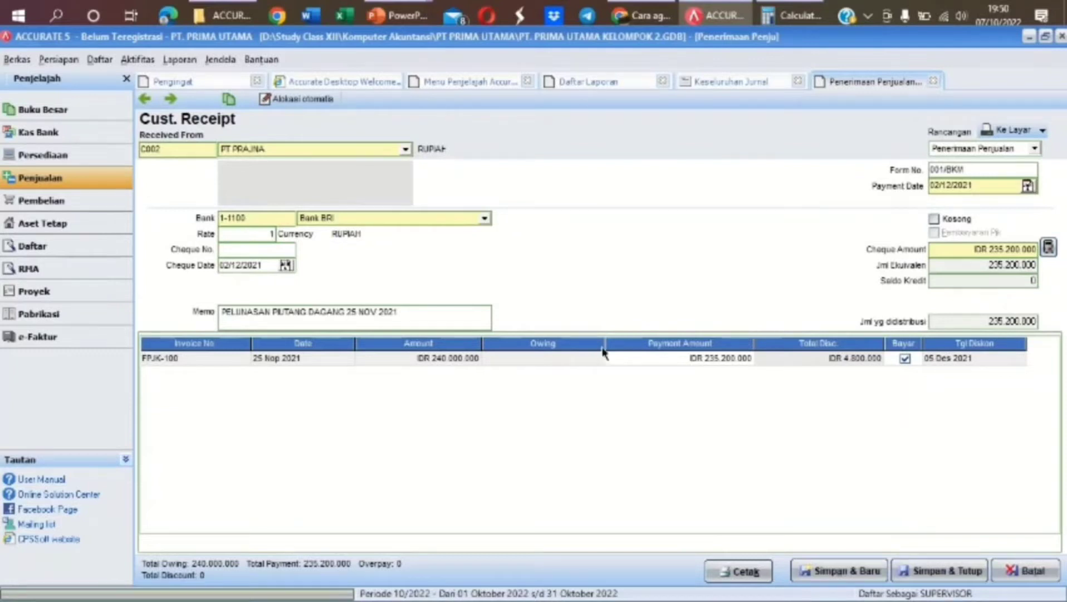
left_click(920, 572)
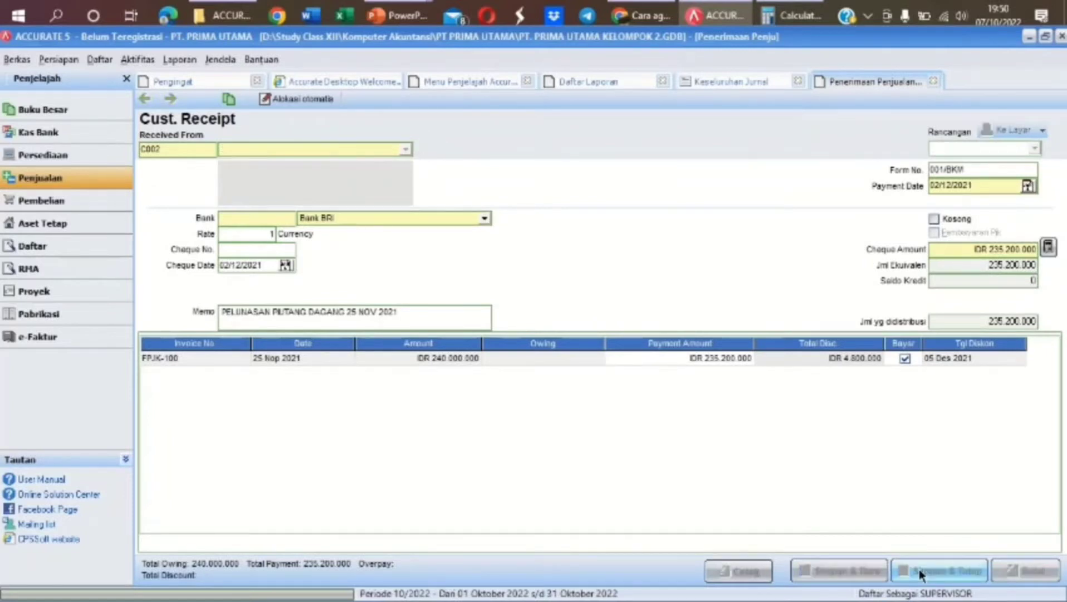
left_click(726, 82)
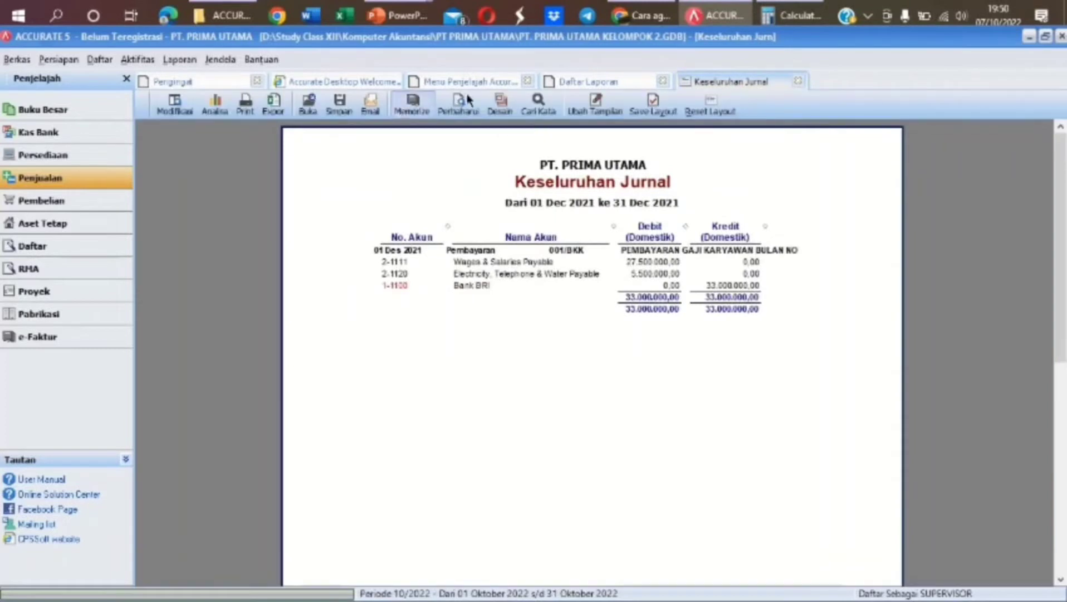
Refresh the Keseluruhan Jurnal report to show 001/BKM, then close Daftar Laporan and Menu Penjelajah
left_click(465, 105)
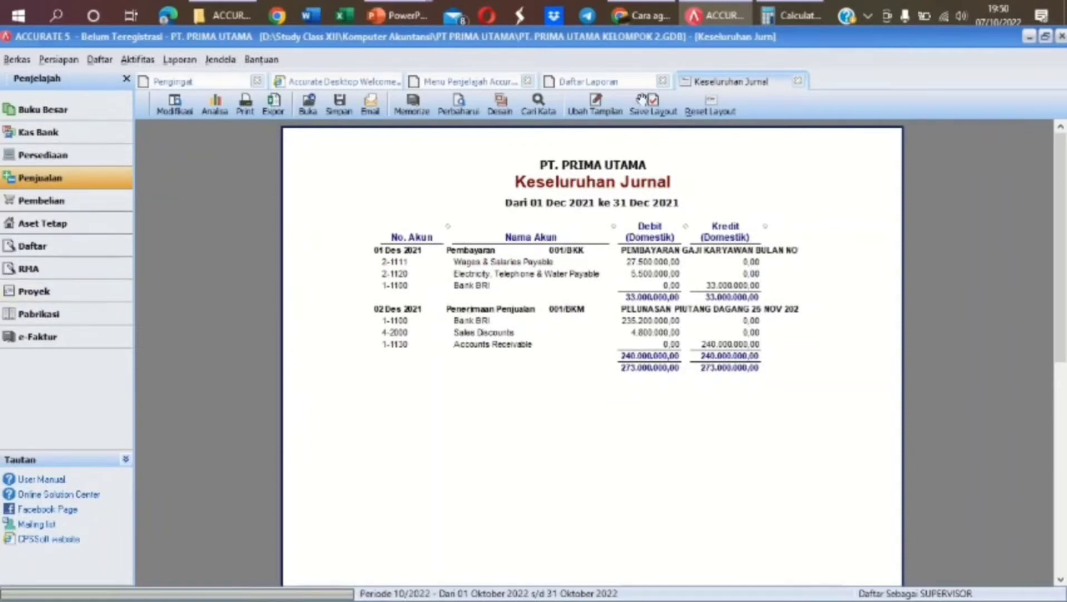
left_click(627, 82)
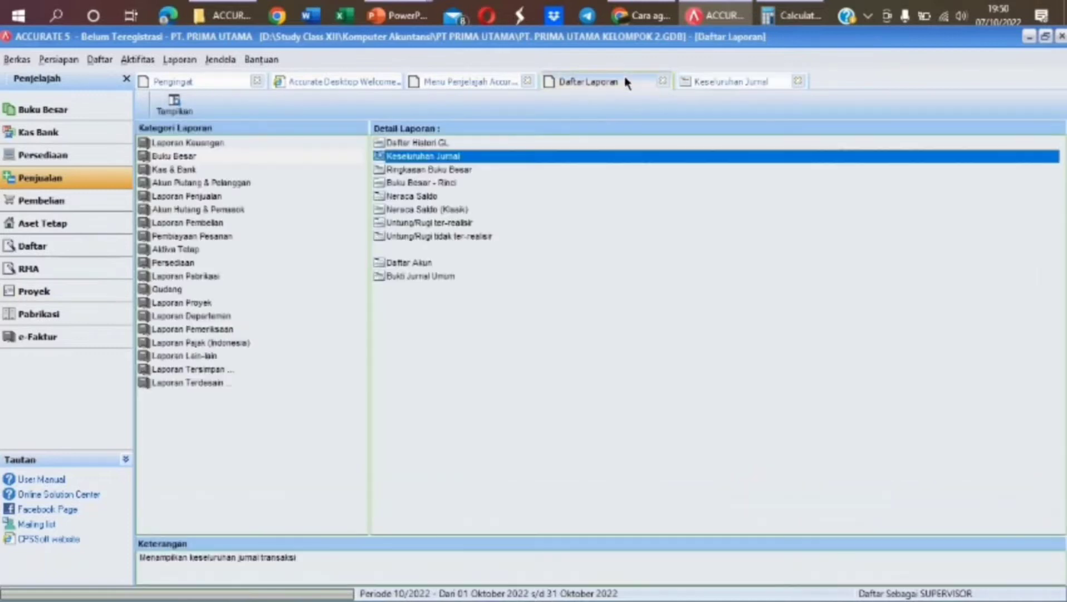
left_click(663, 82)
left_click(664, 82)
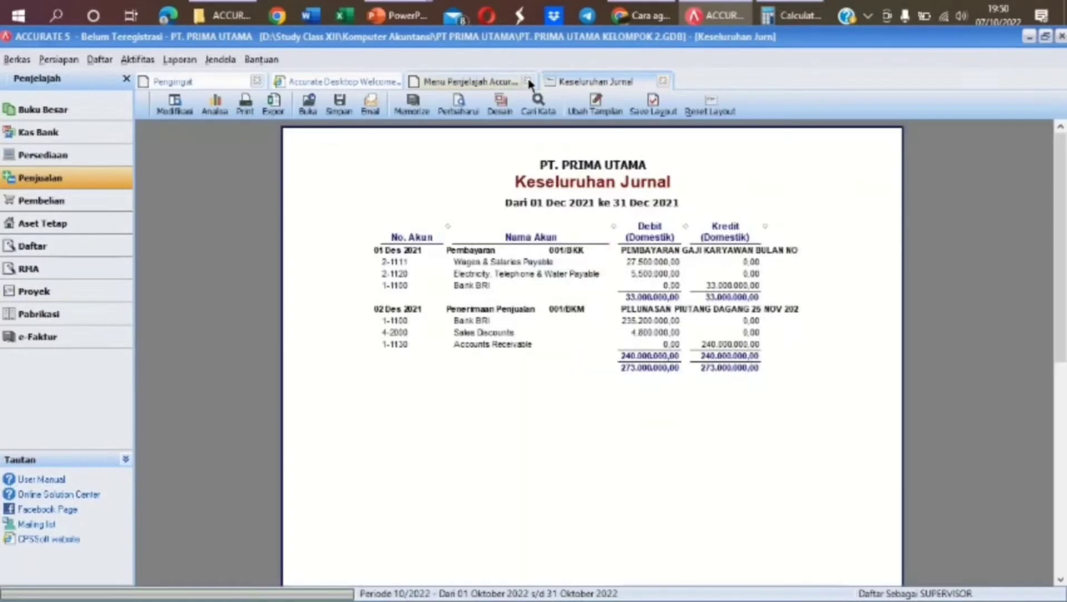
Start a new sales invoice with PT LINGGA as the customer
left_click(105, 182)
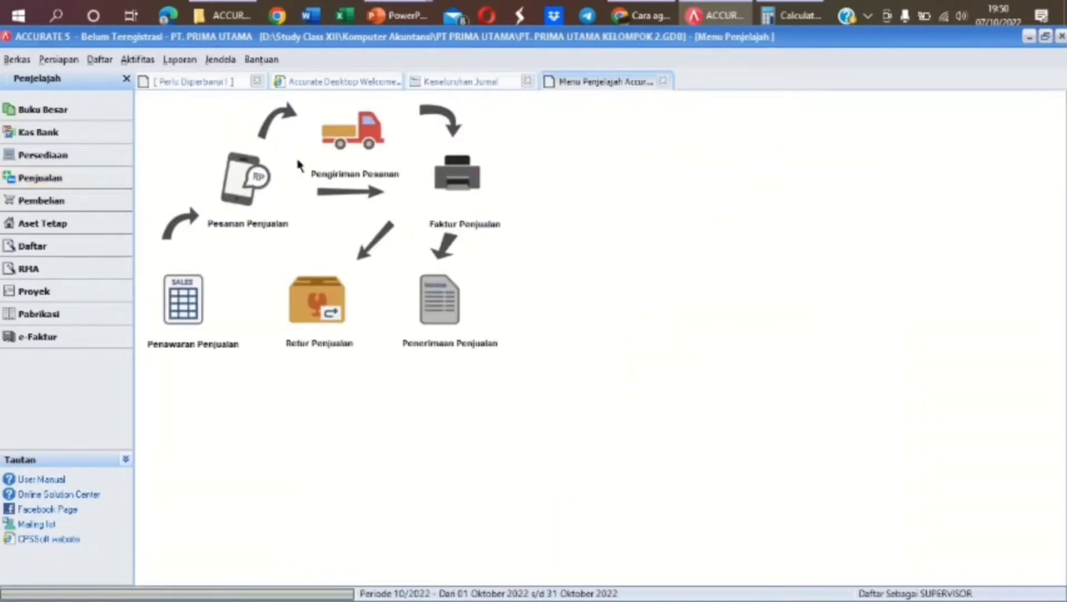
left_click(448, 178)
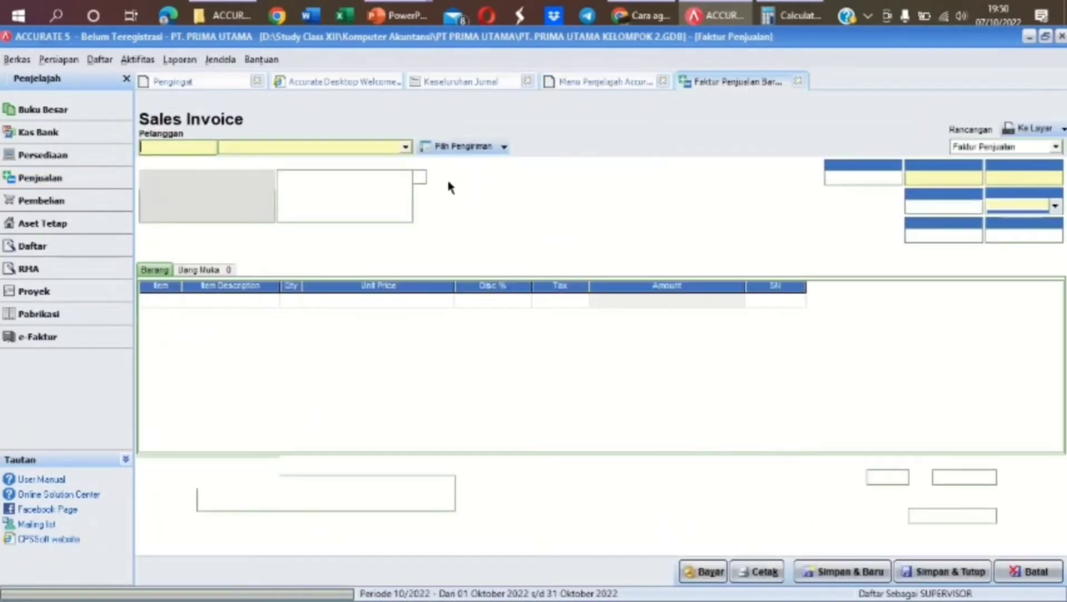
left_click(405, 147)
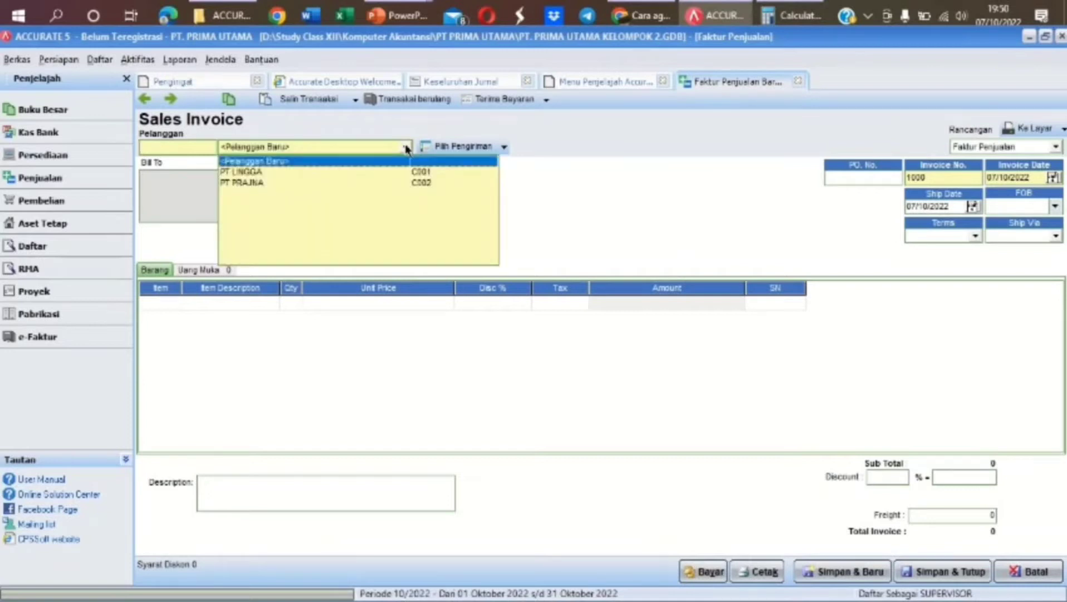
left_click(357, 171)
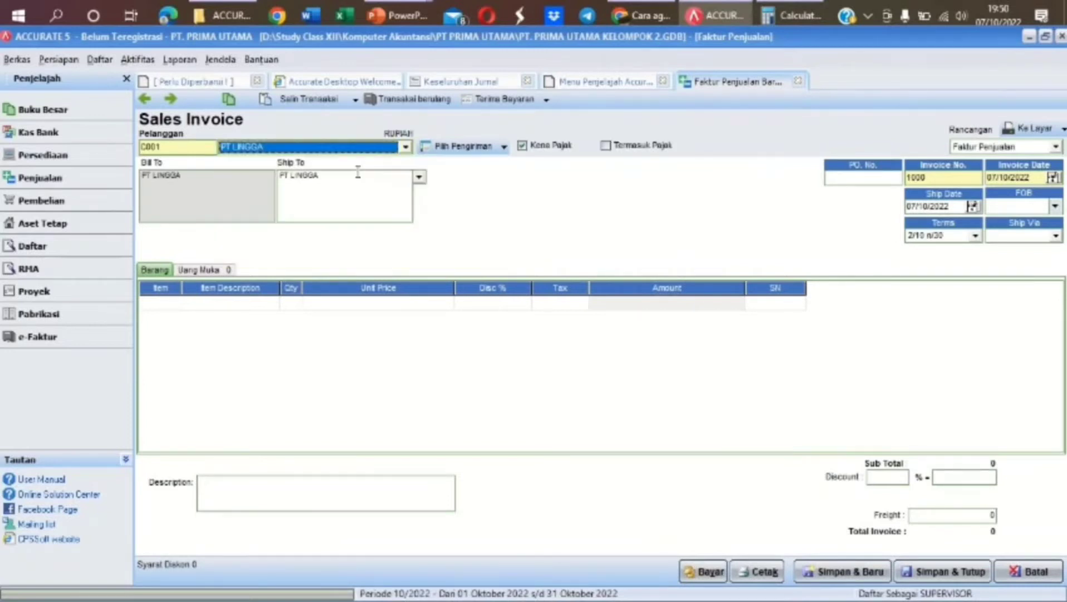
Set invoice number 000/FPJ and both invoice and ship dates to 03/12/2021
left_click_drag(932, 177, 889, 181)
type("000/FPJ")
left_click(1034, 178)
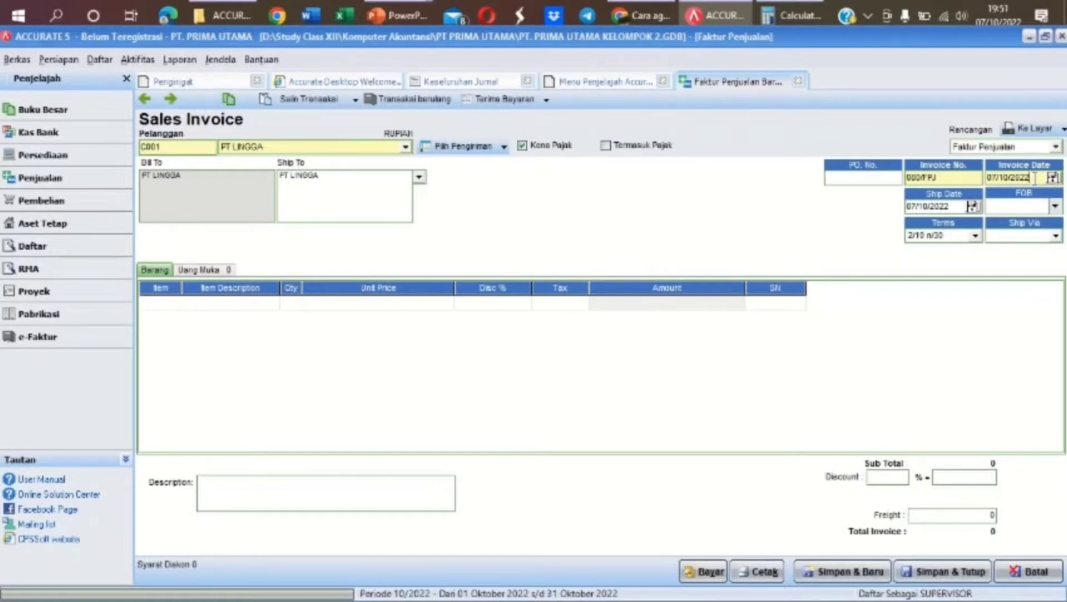
left_click_drag(1035, 177, 976, 180)
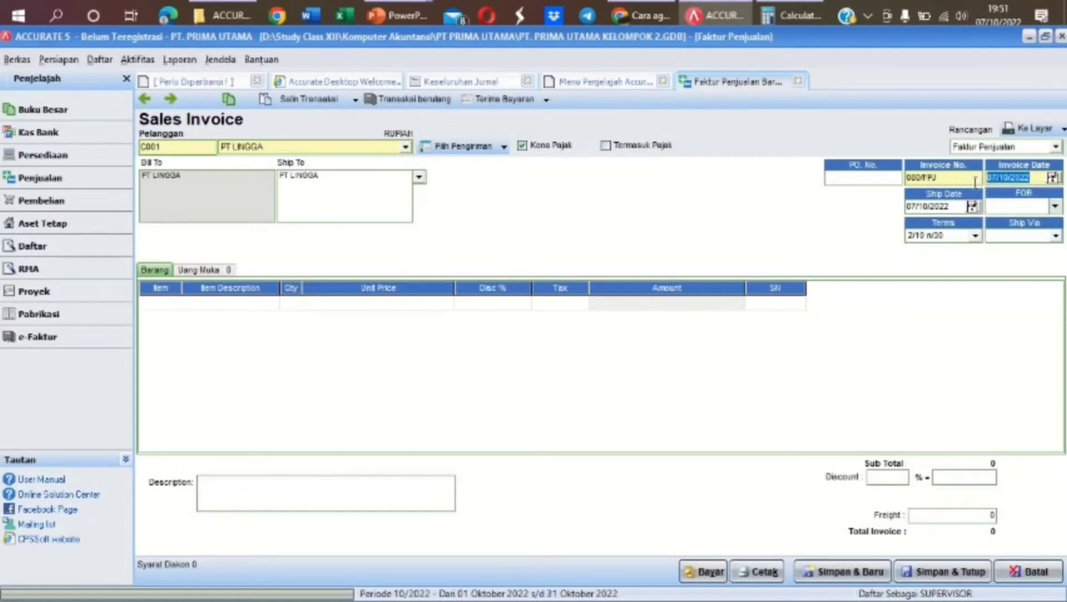
type("03/12/")
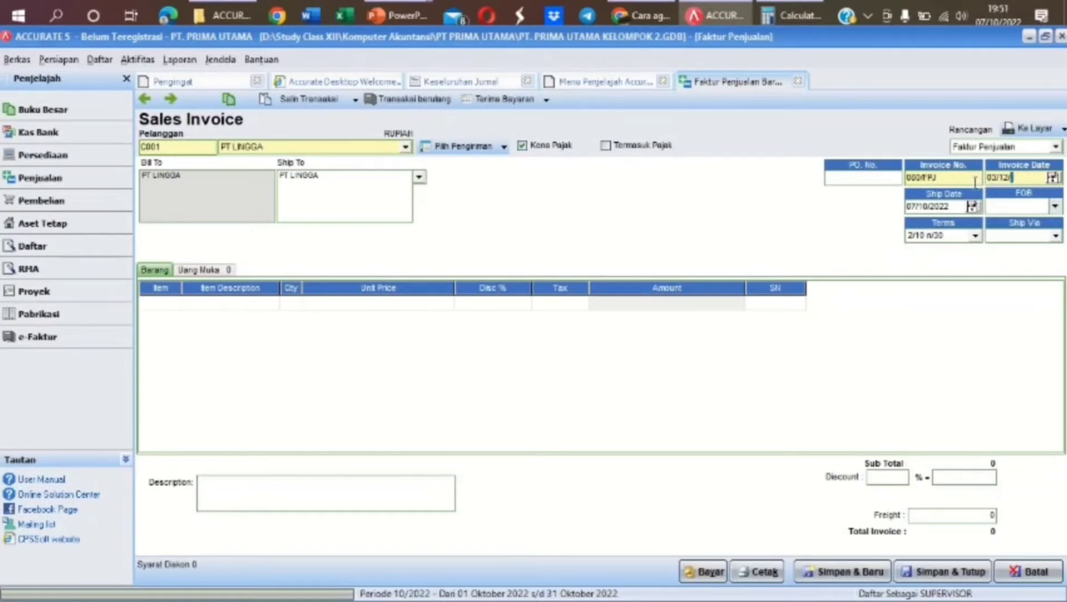
type("2021")
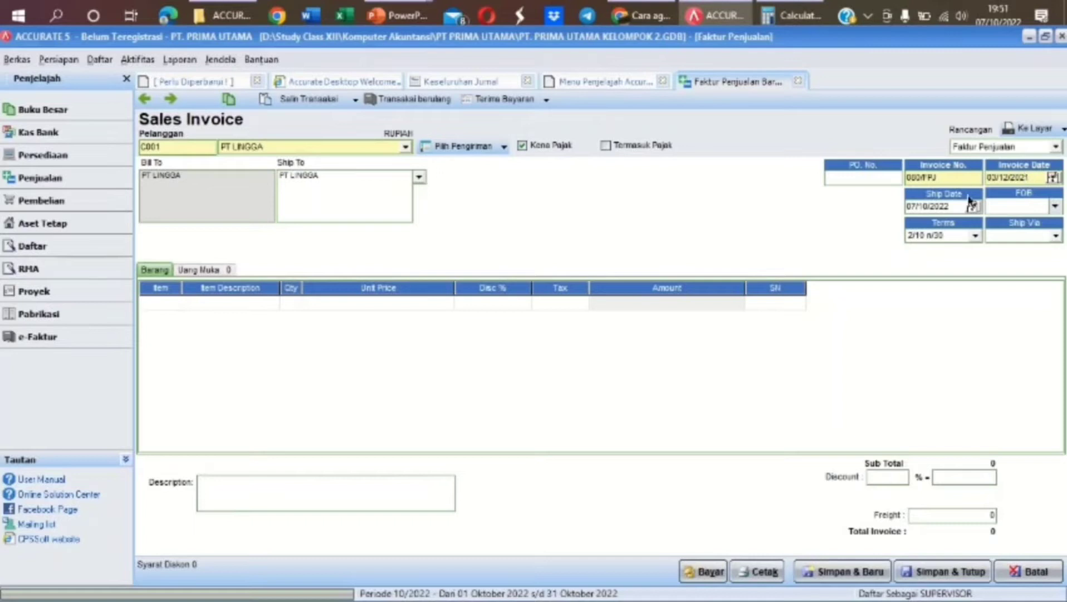
left_click(955, 207)
left_click_drag(955, 207, 897, 208)
type("03/12/2021")
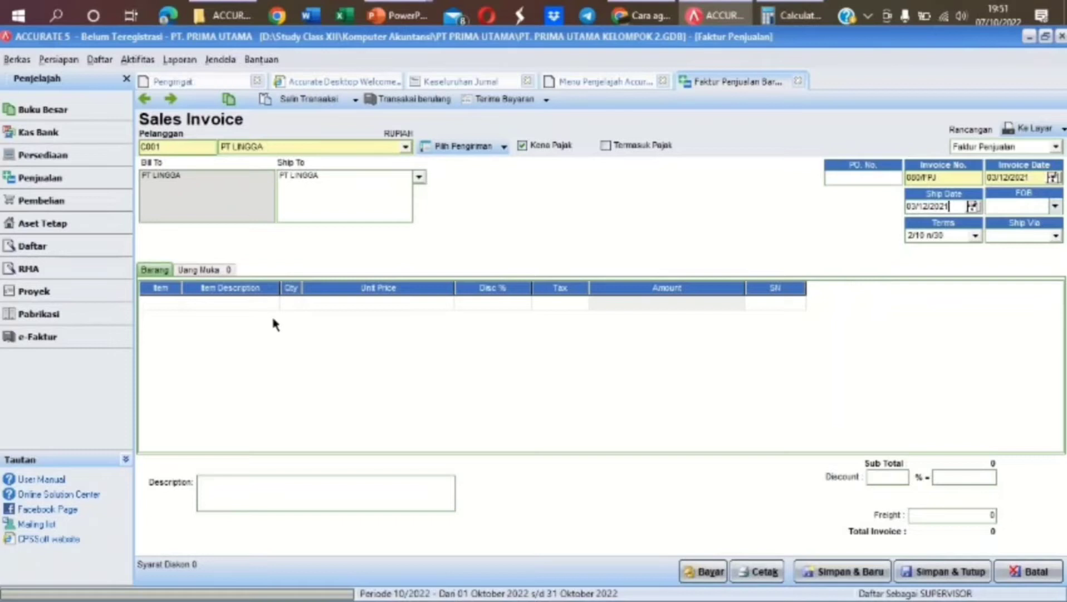
Add the first line: 11 ASUS ZEPHYRUS G at 17.650.000 each
left_click(177, 308)
left_click(174, 303)
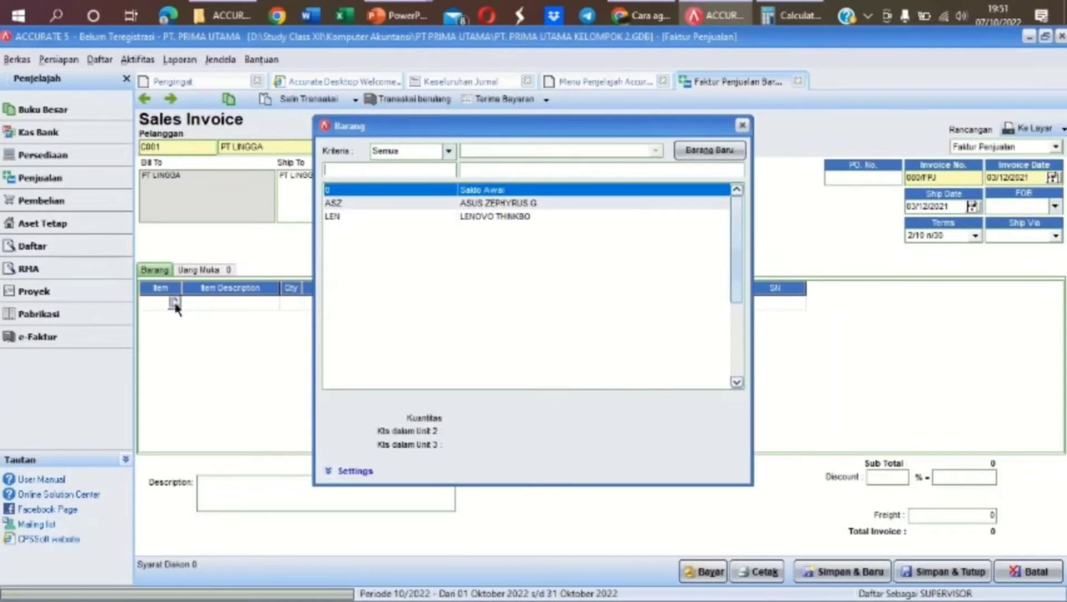
double_click(527, 203)
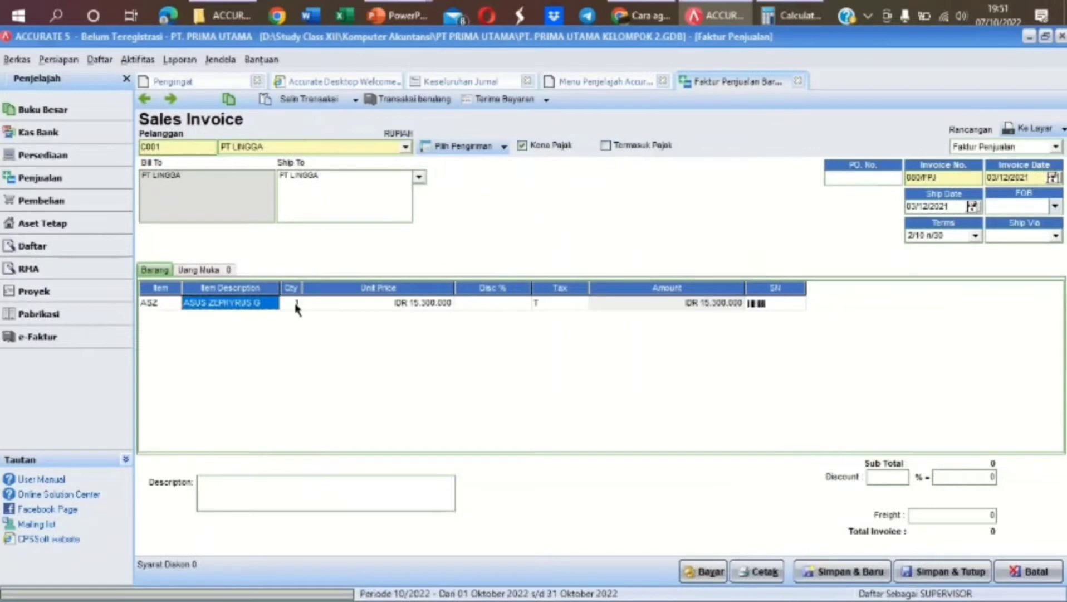
left_click(295, 303)
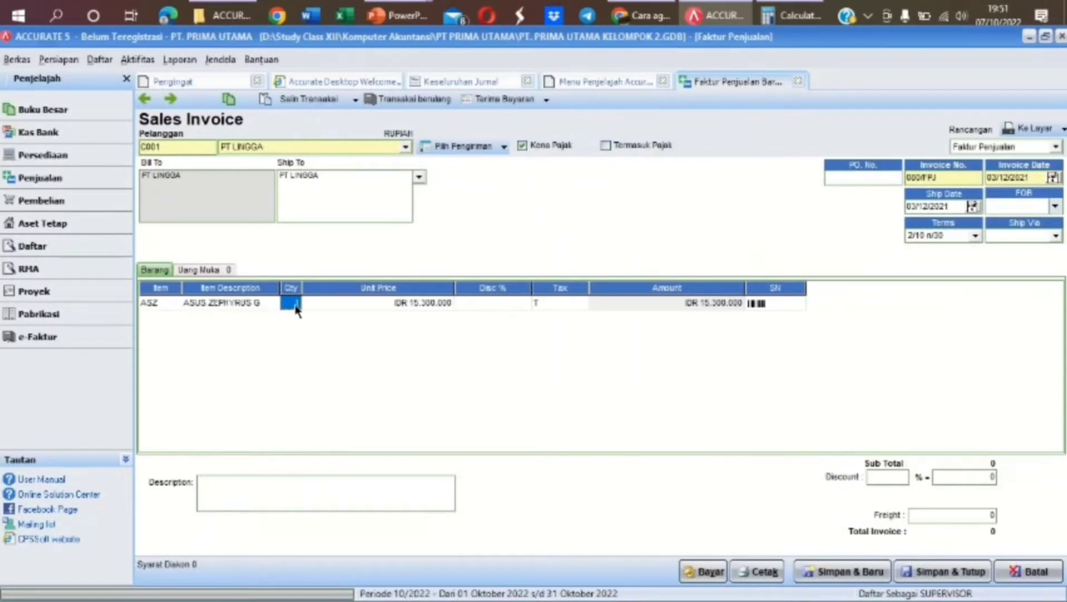
type("11")
key("Tab")
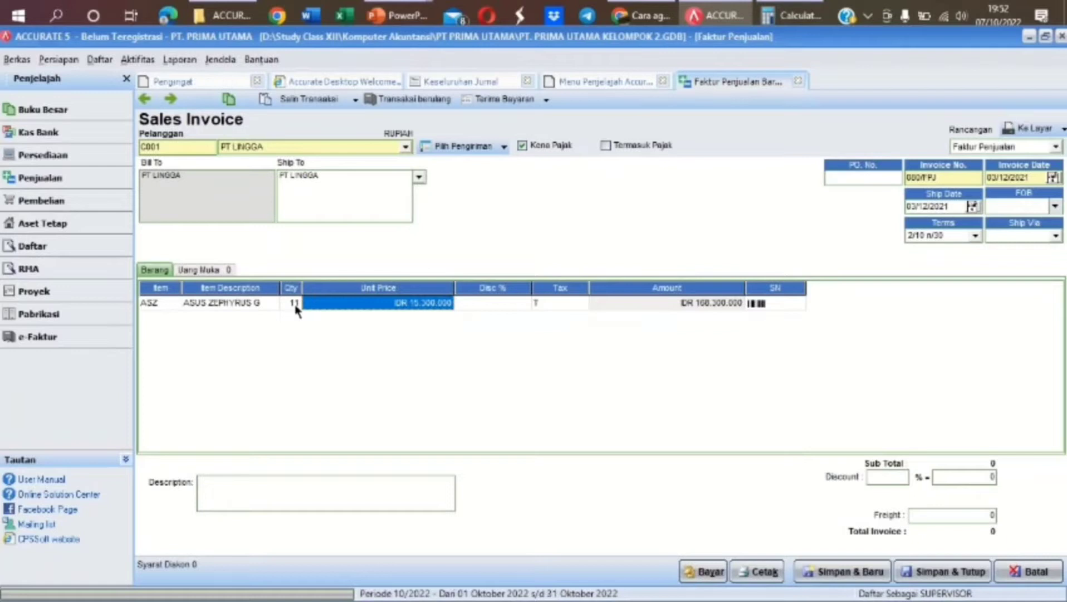
type("17")
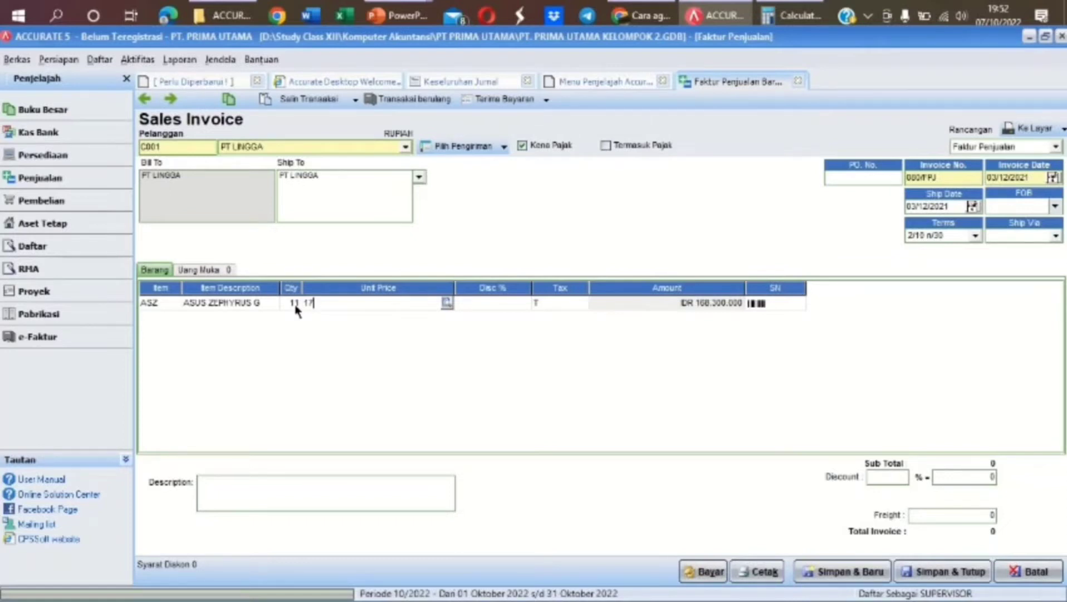
type("600")
type("0000")
key("Tab")
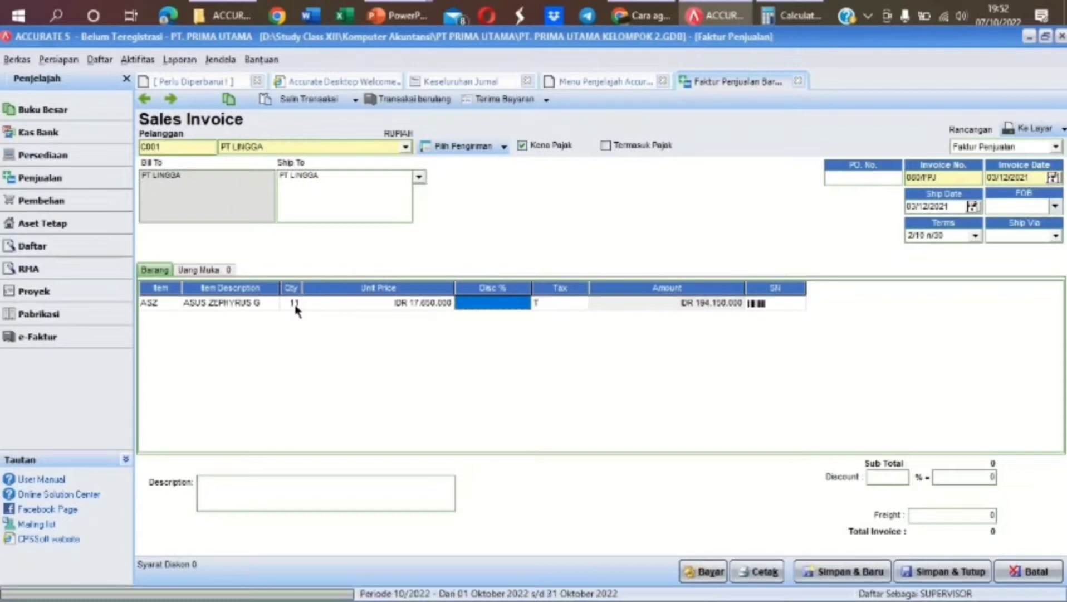
key("Tab")
key("Tab")
key("Tab")
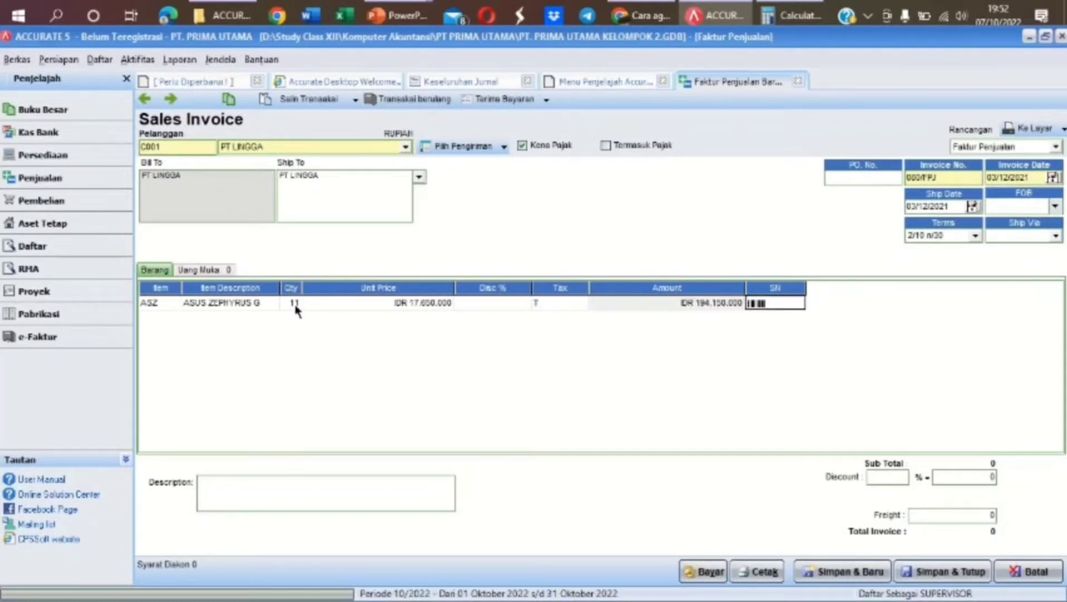
key("Tab")
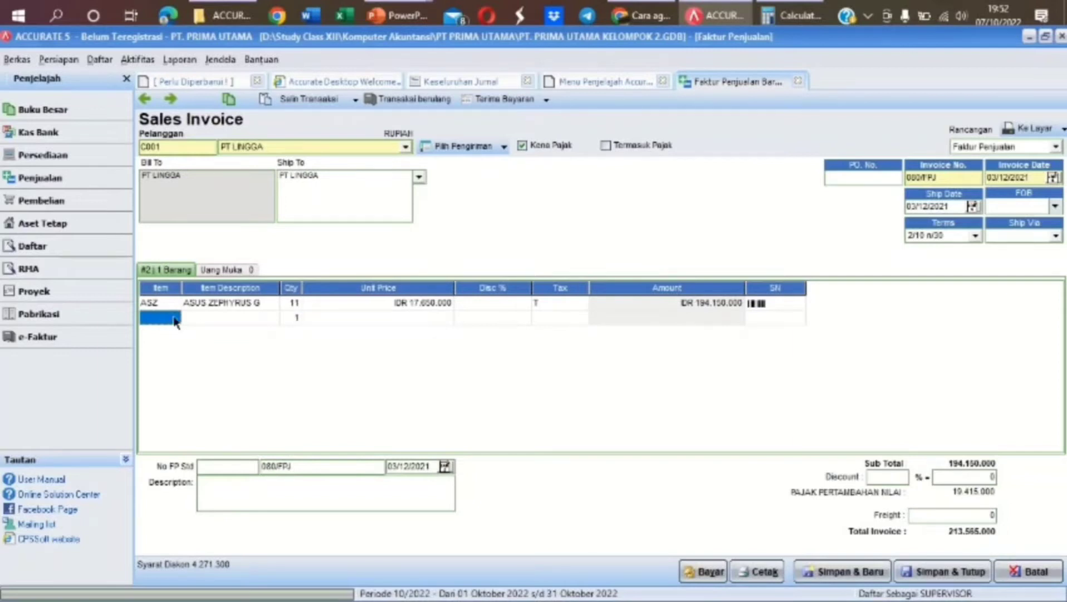
Add a second line for LEN Lenovo, 9 units at 13.250.000 each
left_click(176, 319)
left_click(175, 317)
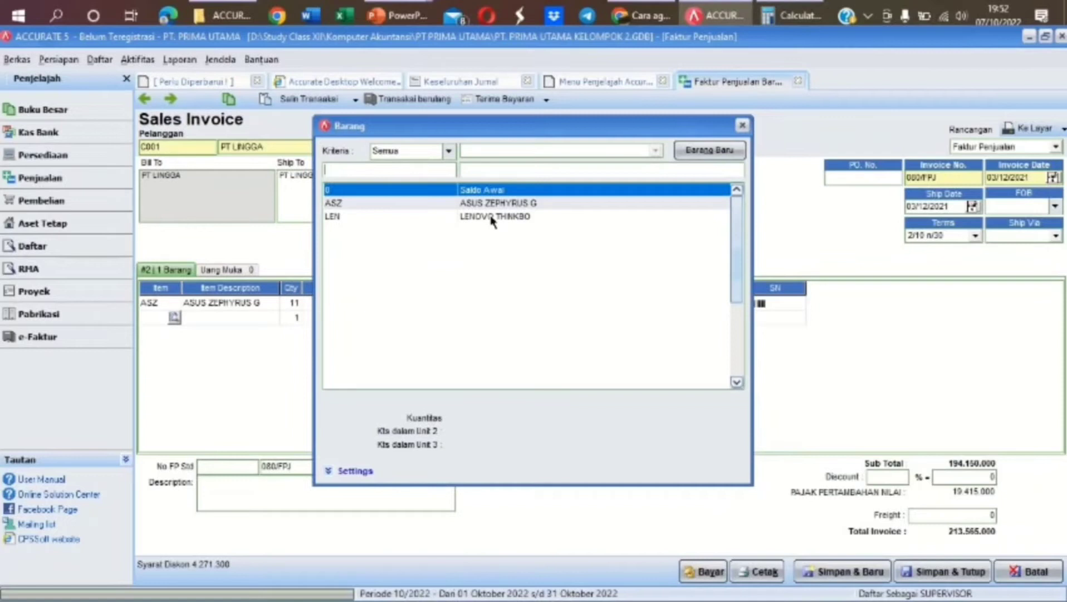
double_click(492, 217)
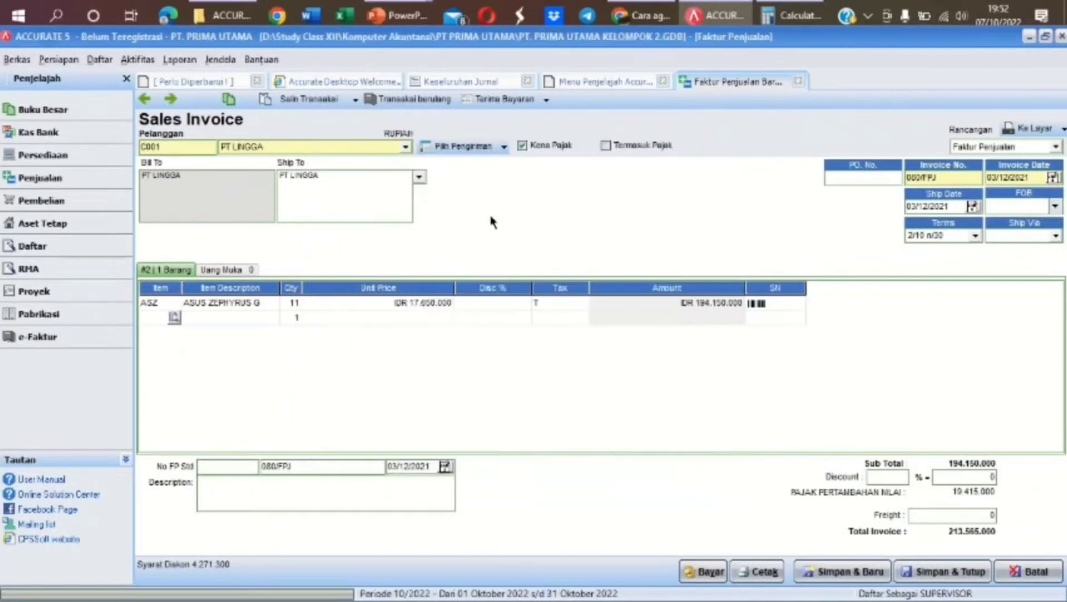
key("Tab")
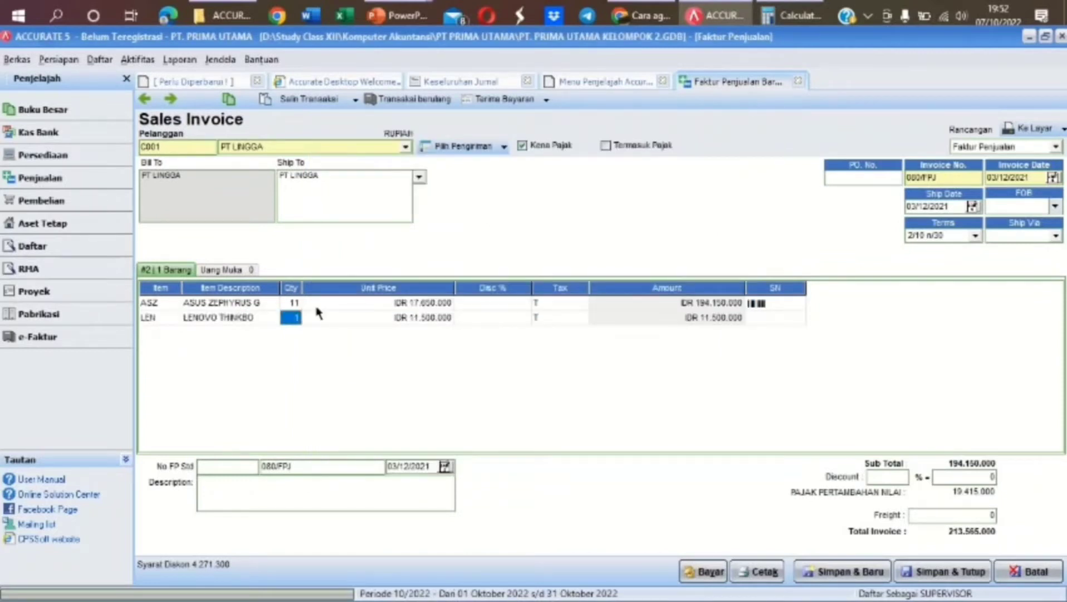
type("9")
key("Tab")
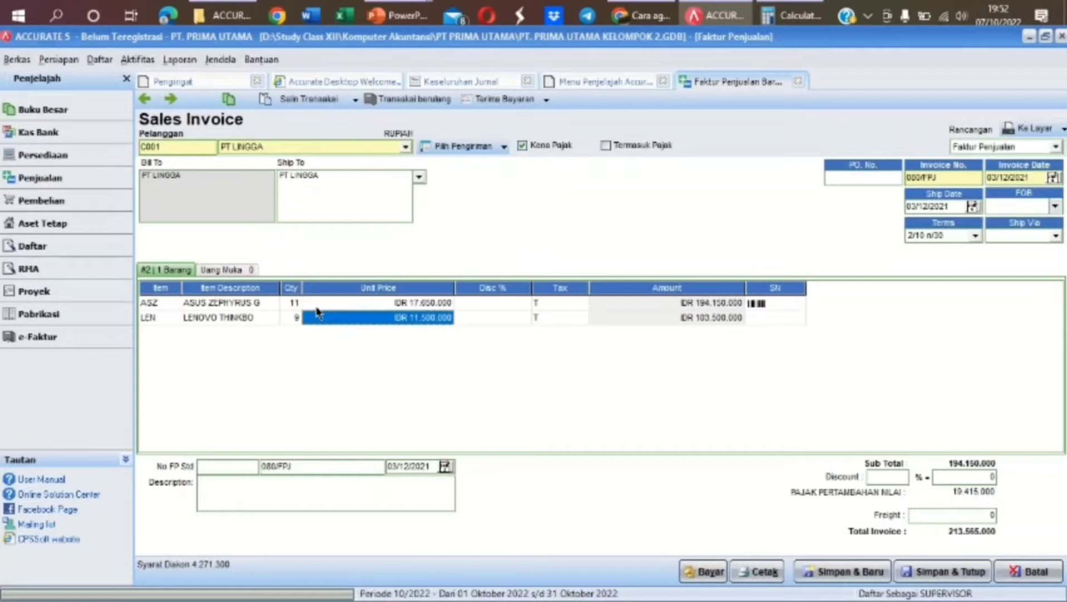
type("132")
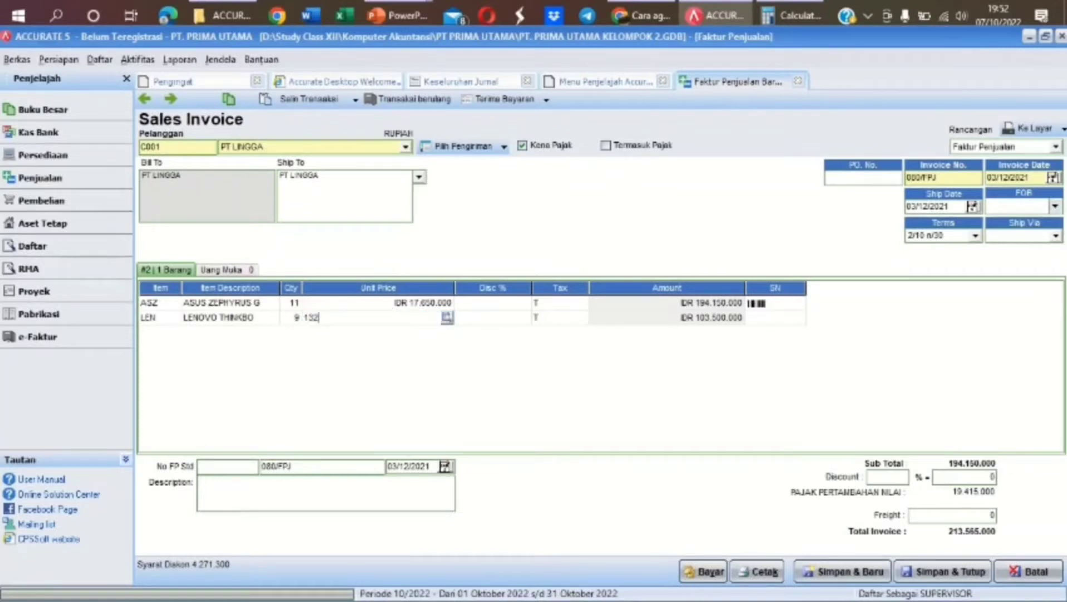
type("50000")
key("Tab")
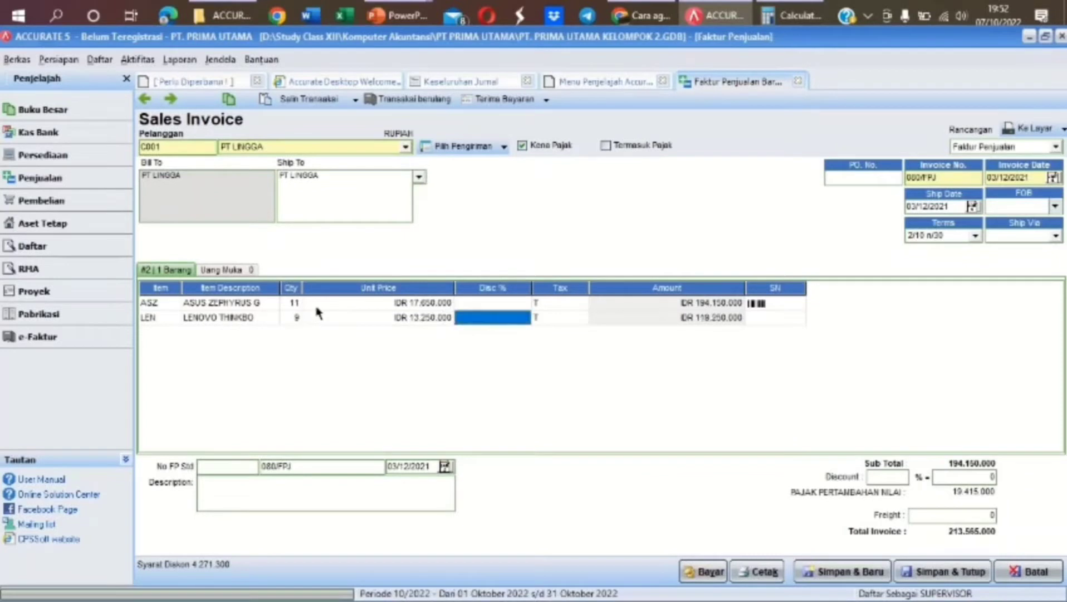
key("Tab")
key("Tab")
key("Tab")
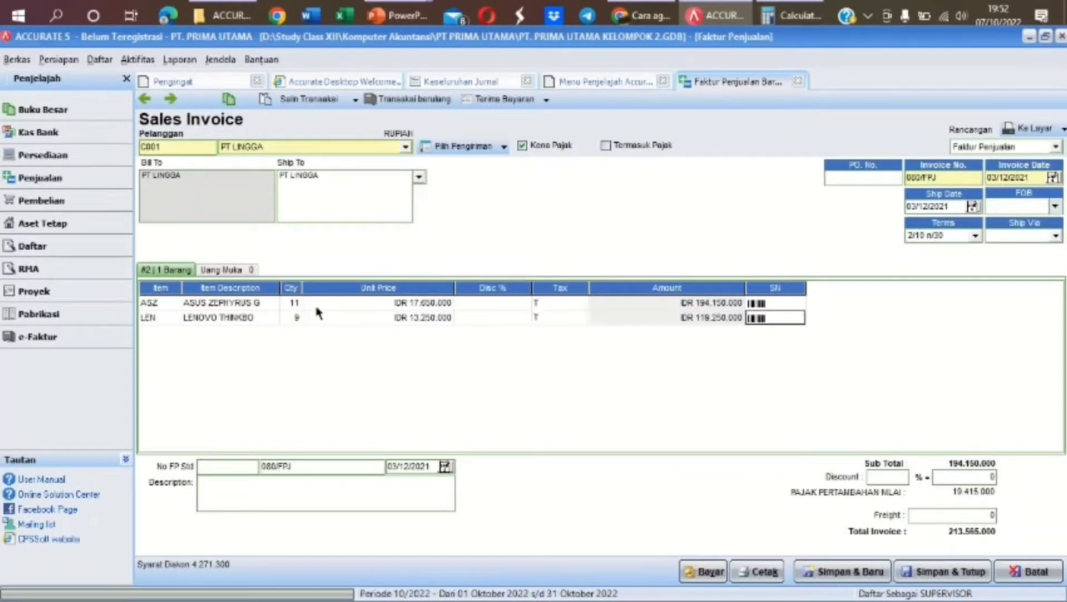
key("Tab")
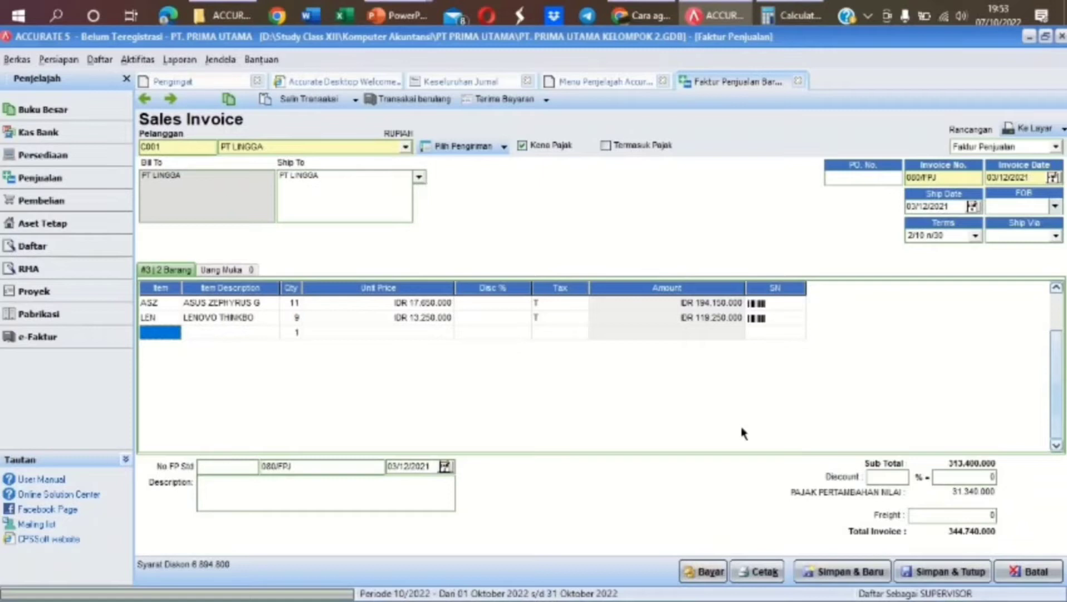
Add 1.000.000 freight to Freight Collected, describe it as PENJUALAN TUNAI, and receive payment
left_click(991, 514)
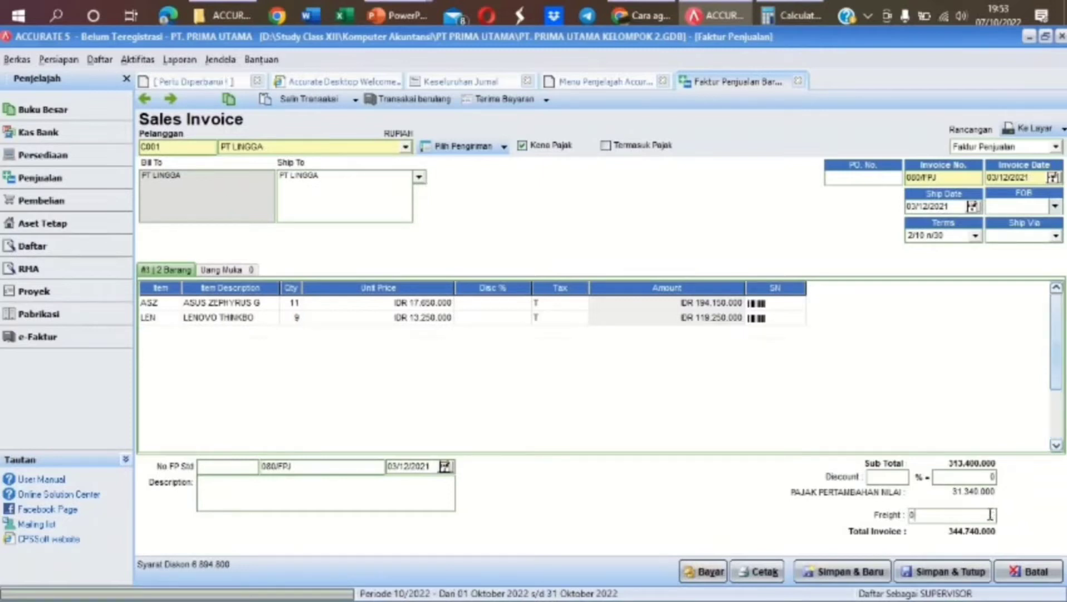
type("1.000.")
type("00000")
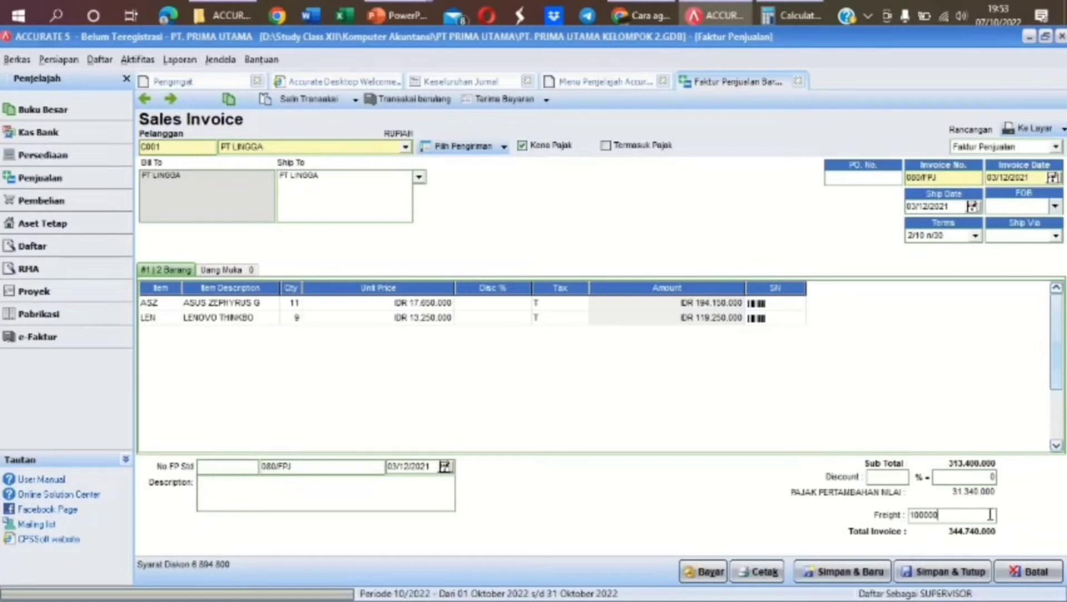
key("Tab")
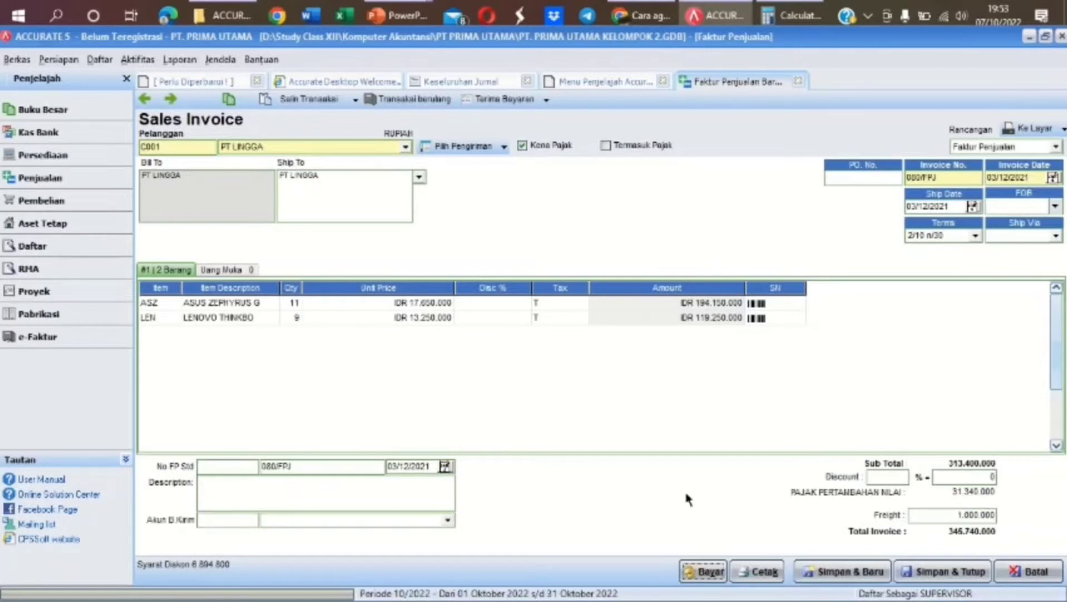
left_click(389, 486)
type("PENJUALAN TUNAI")
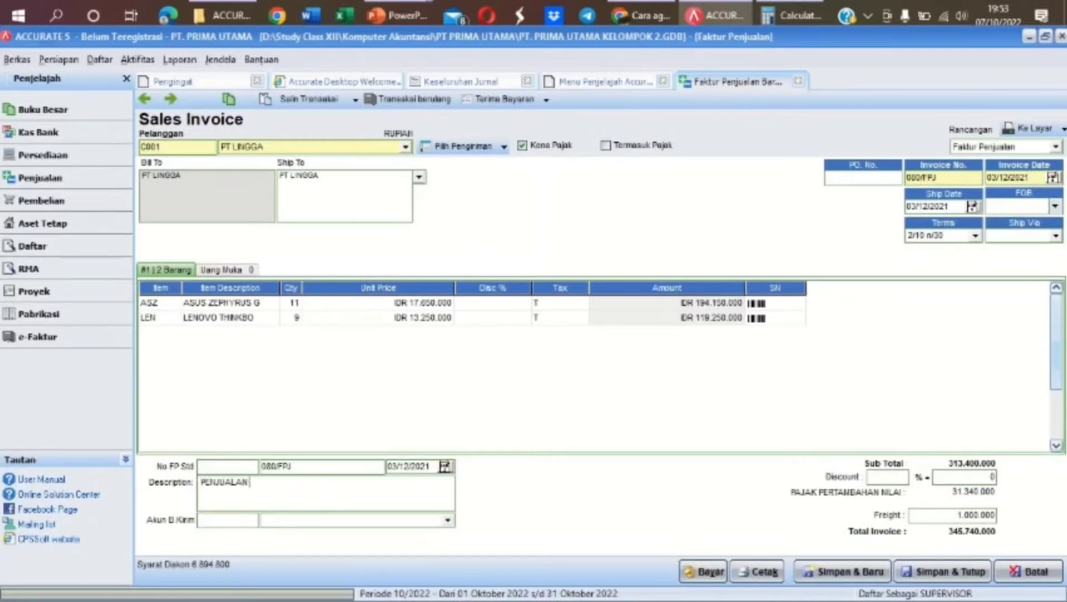
left_click(448, 520)
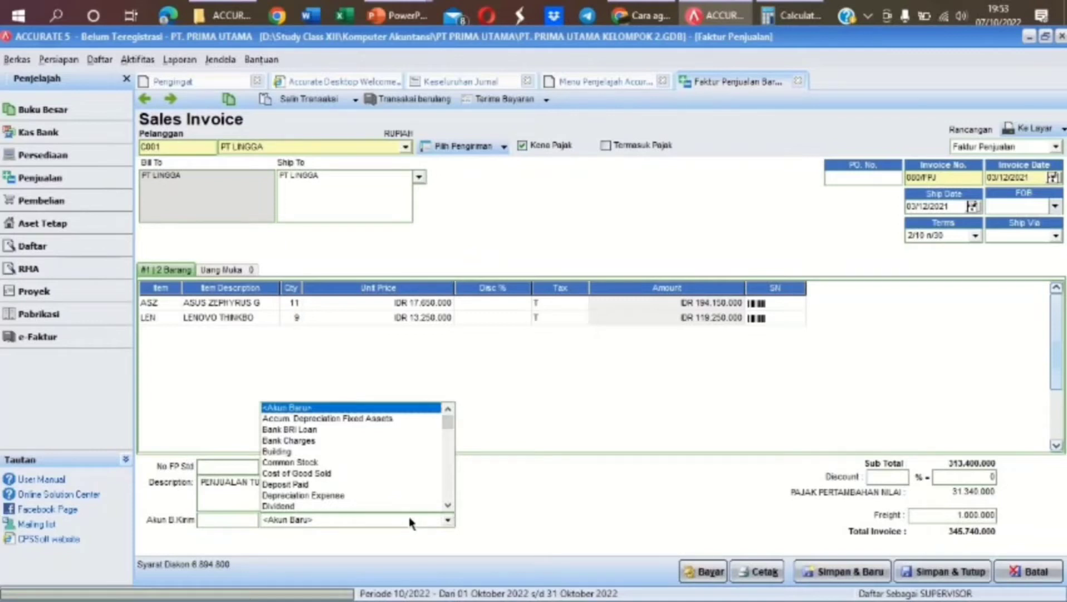
type("Freight Collected")
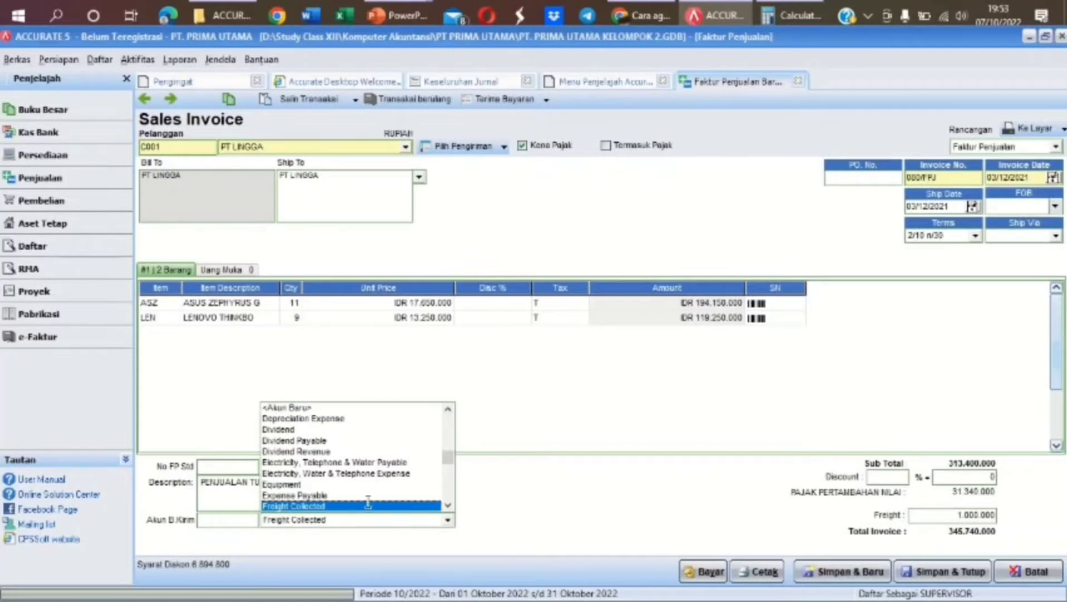
left_click(368, 505)
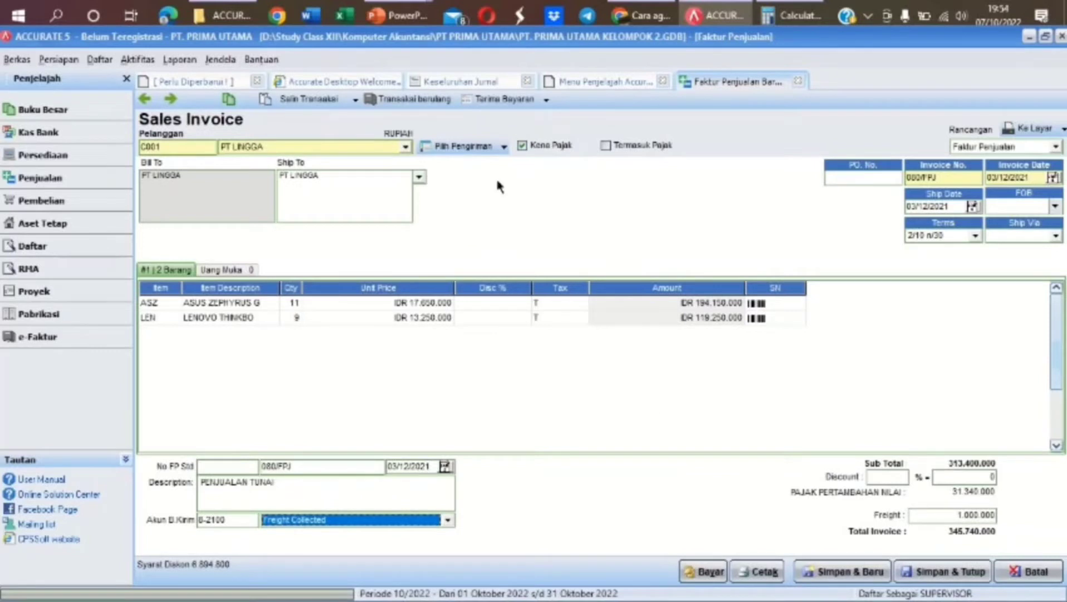
left_click(509, 103)
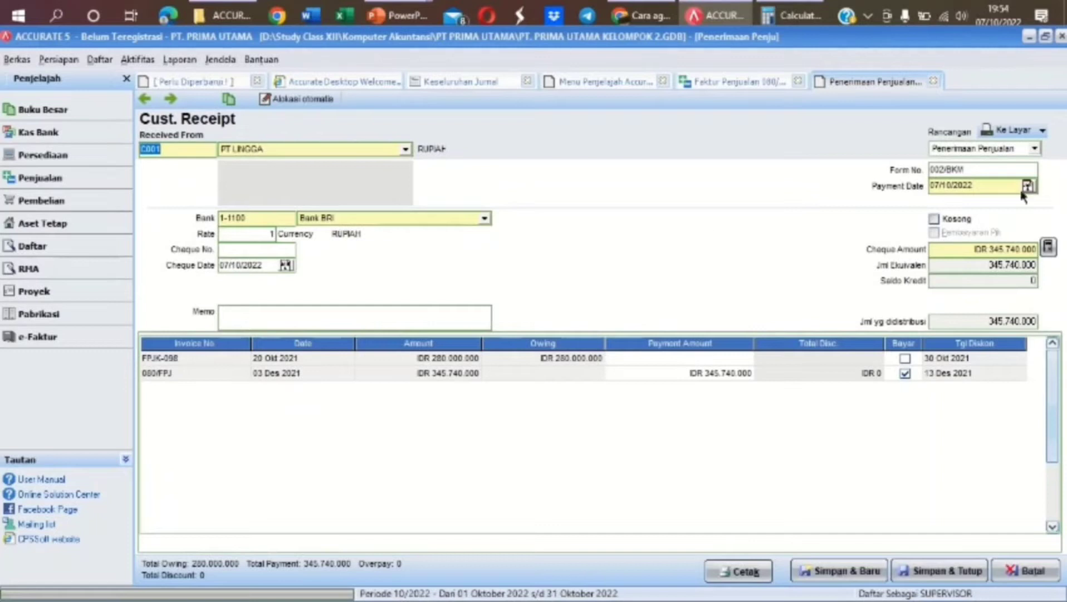
Set the receipt's payment and cheque dates to 03/12/2021
left_click(983, 185)
type("03")
type("2021")
left_click_drag(270, 264, 197, 271)
type("03/12/2021")
Add memo DITERIMA TUNAI, then save and close the receipt and the paid invoice
left_click(446, 320)
type("DITERIMA")
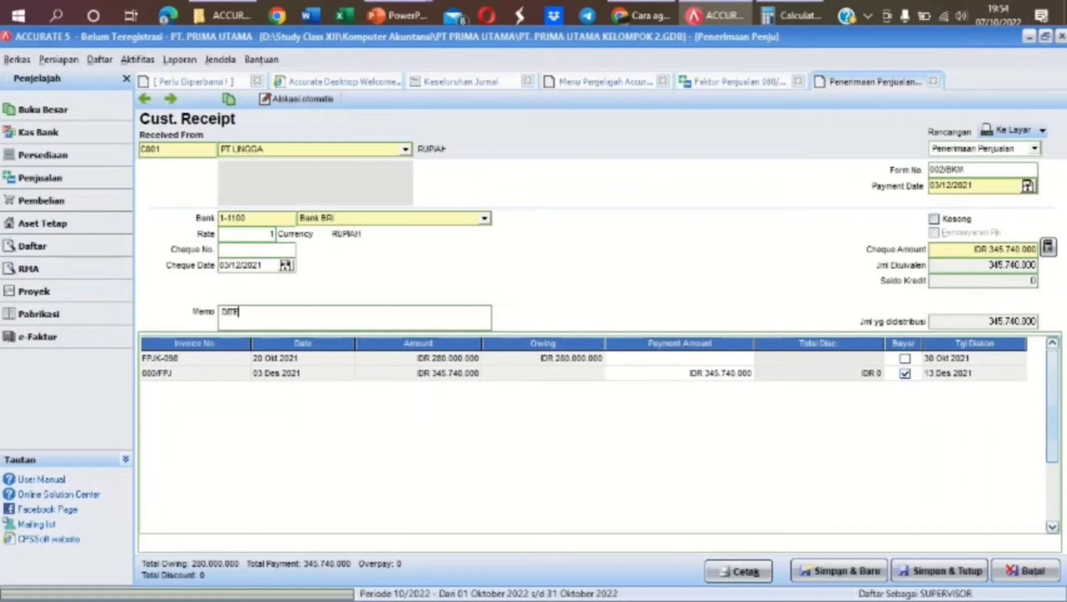
type(" TUNAI")
left_click(916, 570)
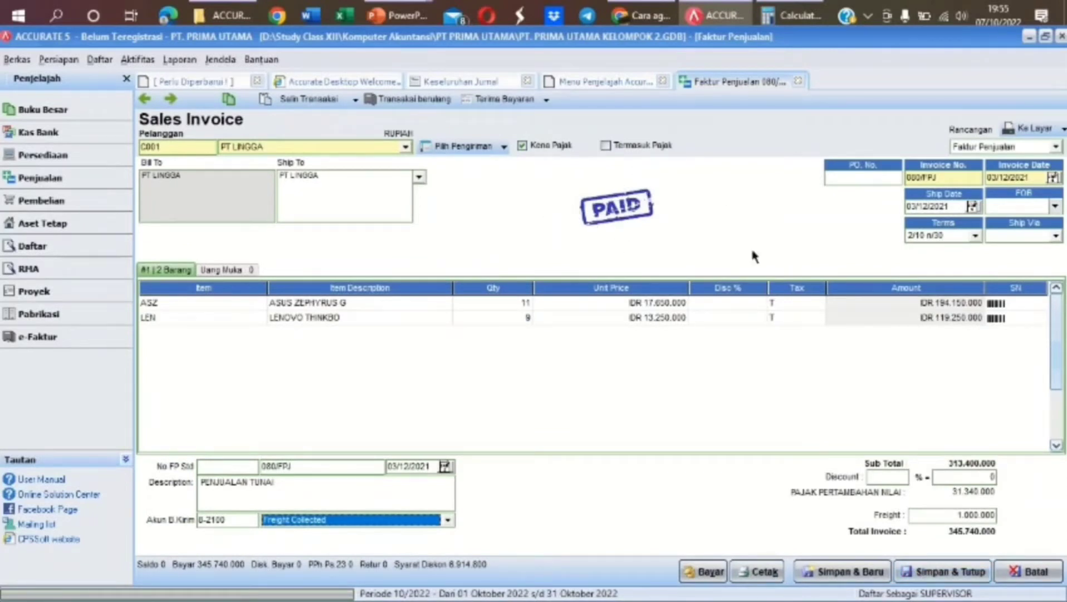
left_click(924, 571)
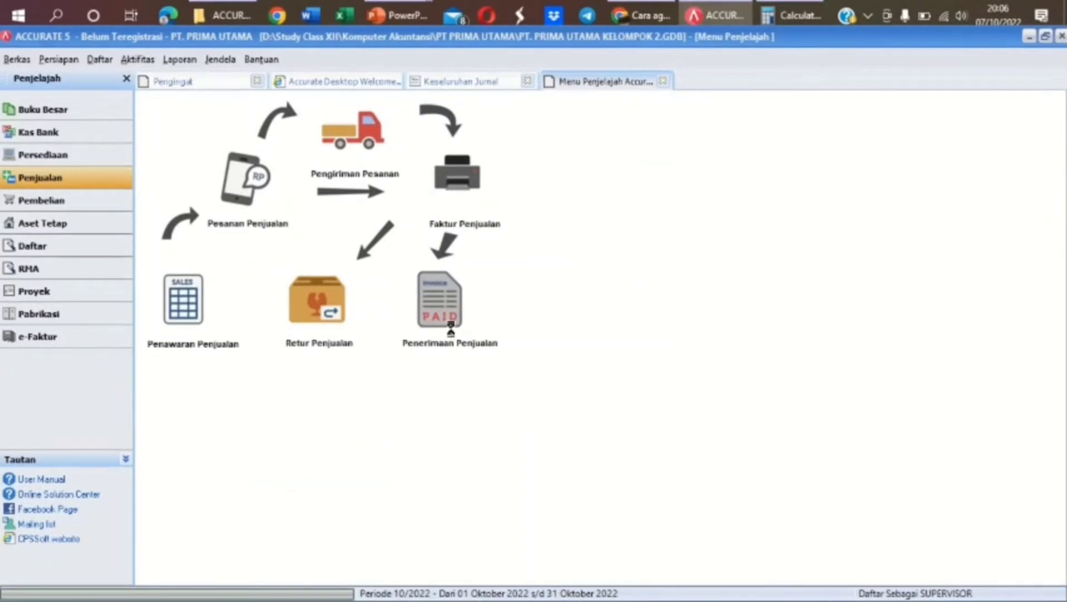
Start a new PT LINGGA sales receipt with payment and cheque dates 04/12/2021
left_click(451, 330)
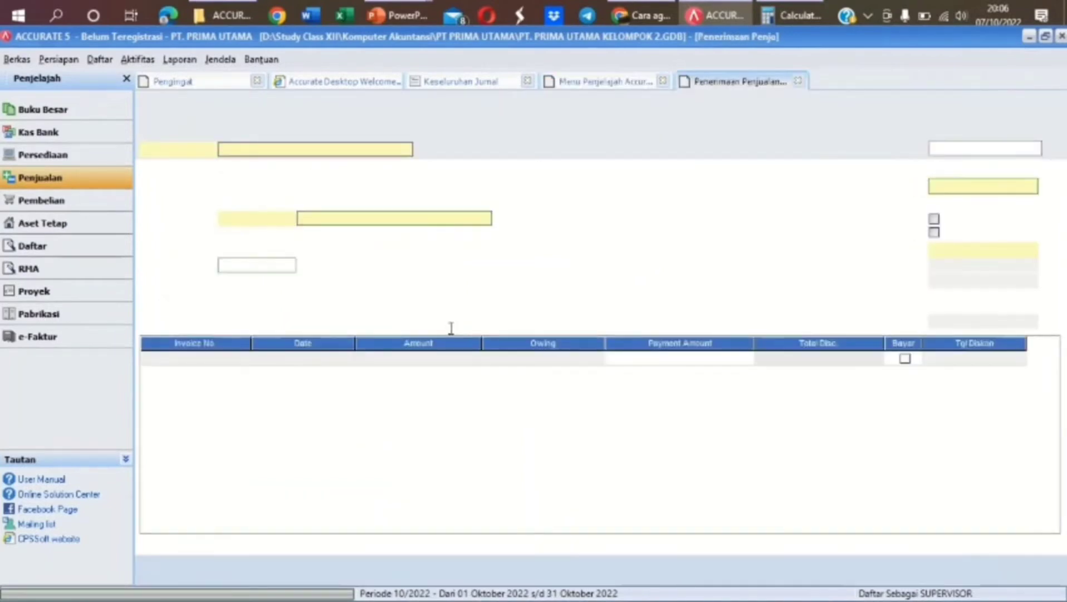
left_click(406, 151)
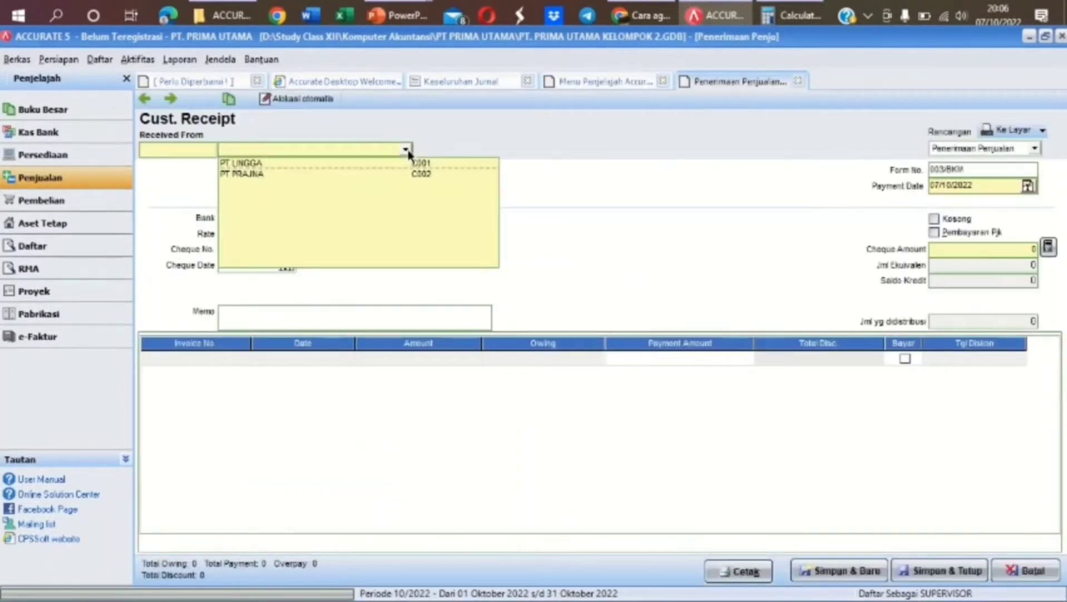
left_click(345, 164)
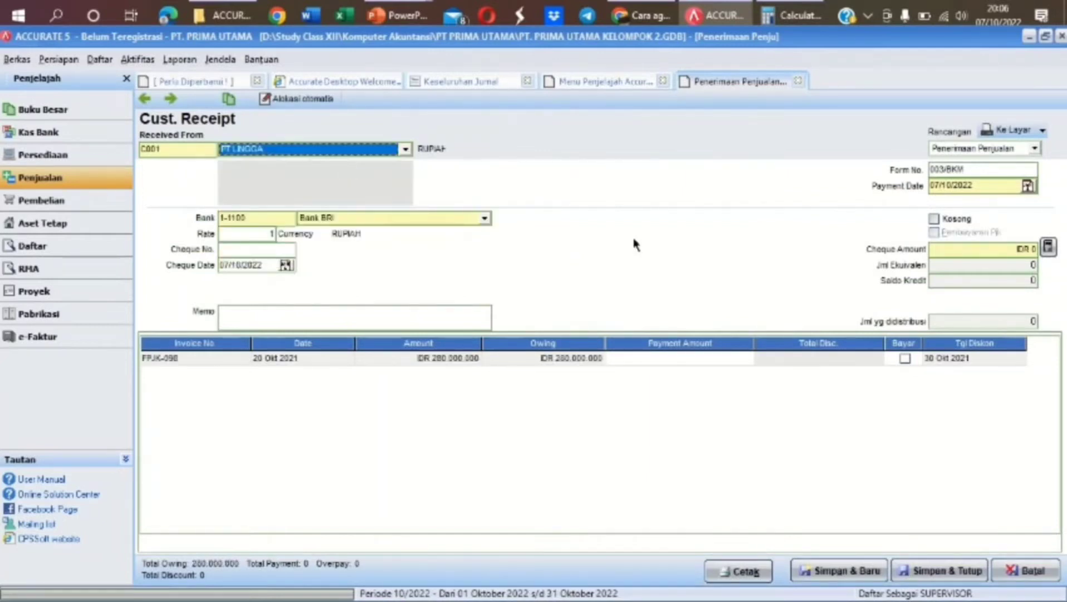
left_click(984, 185)
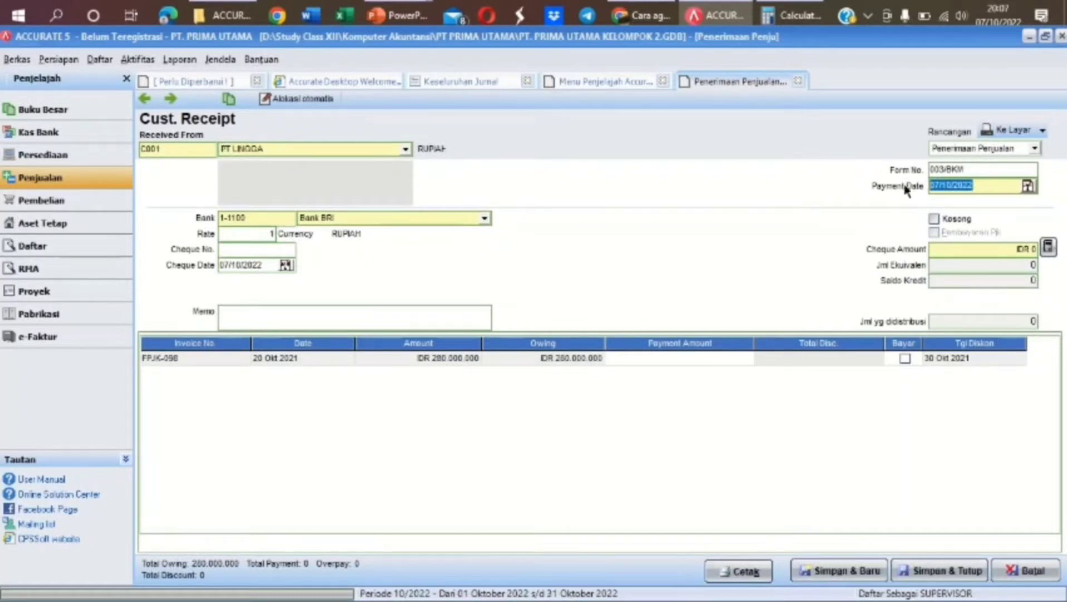
type("04/12/202")
left_click(261, 265)
type("04/12/2")
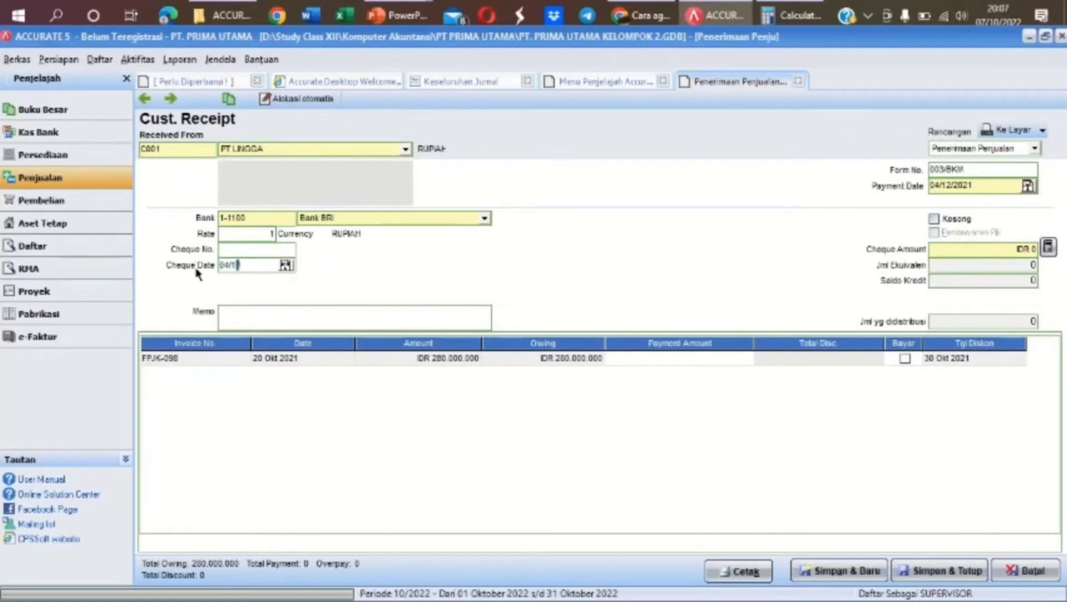
type("021")
Tick invoice FPJK-098 for payment and bring up its discount details
left_click(905, 359)
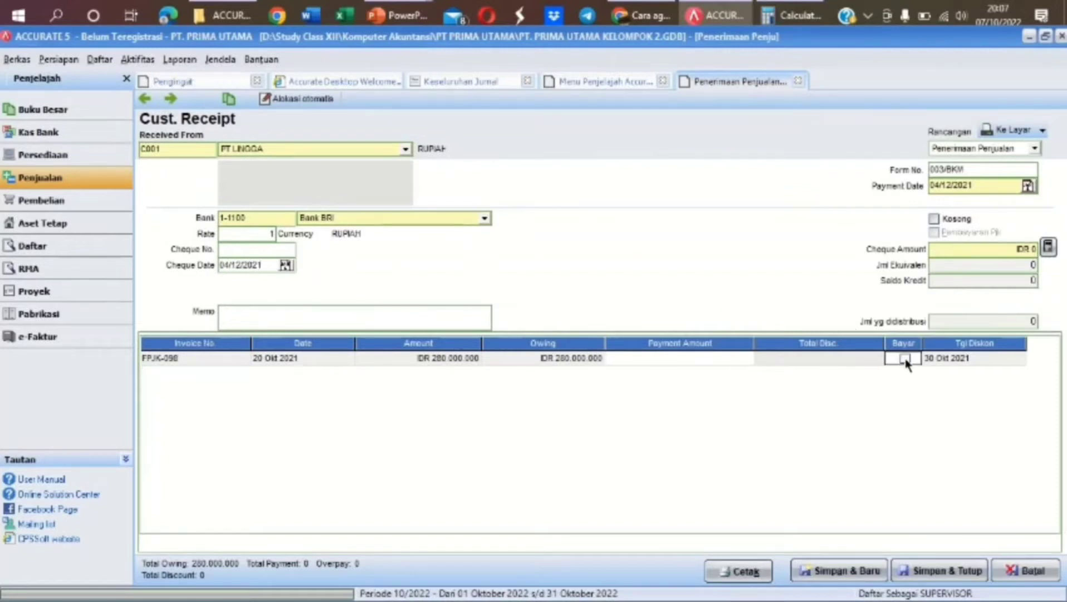
left_click(800, 358)
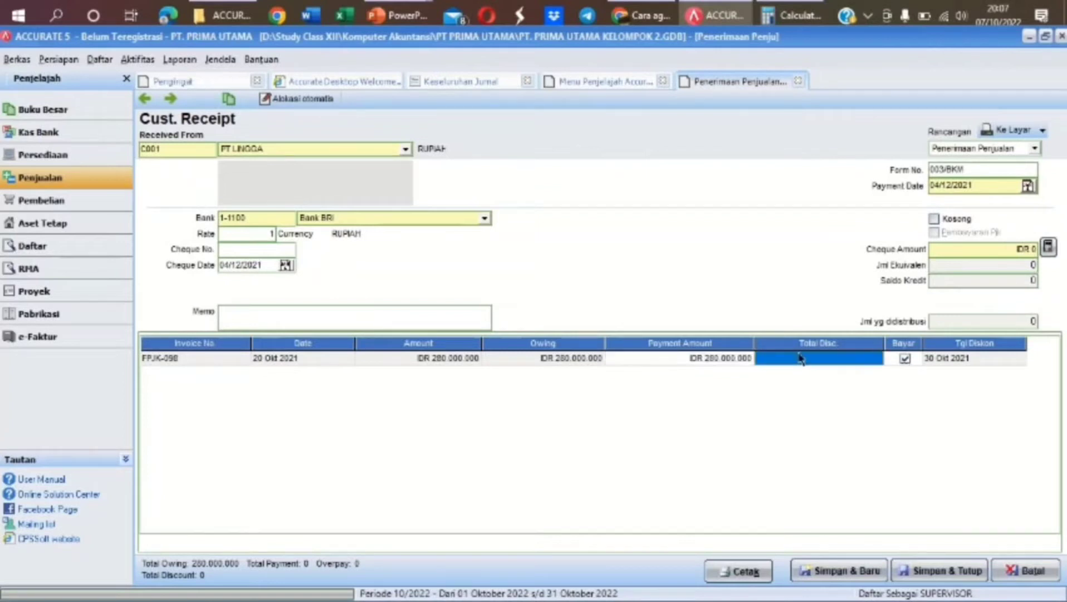
left_click(738, 363)
left_click(746, 359)
left_click(748, 360)
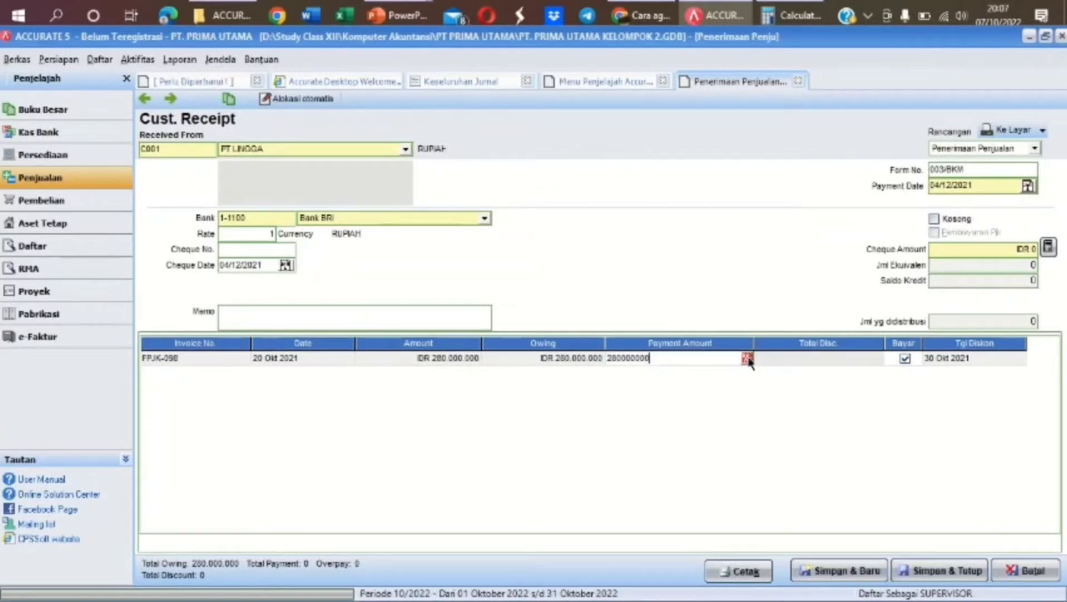
left_click(748, 360)
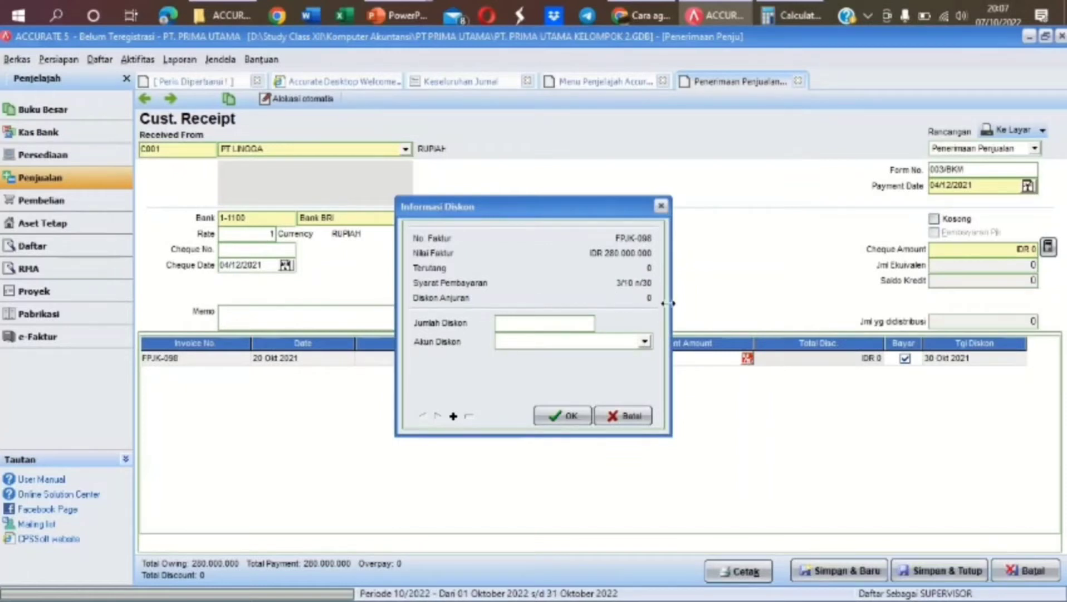
Enter a -5.600.000 discount on FPJK-098 booked to Late Fees Collected
left_click(546, 322)
type("-5600000")
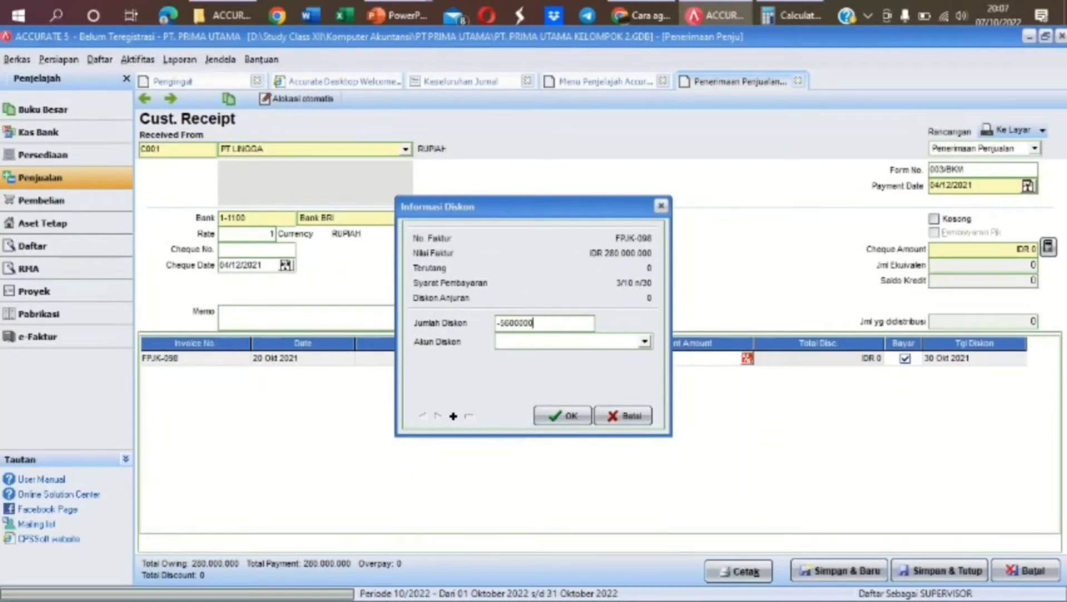
key("Tab")
type("La")
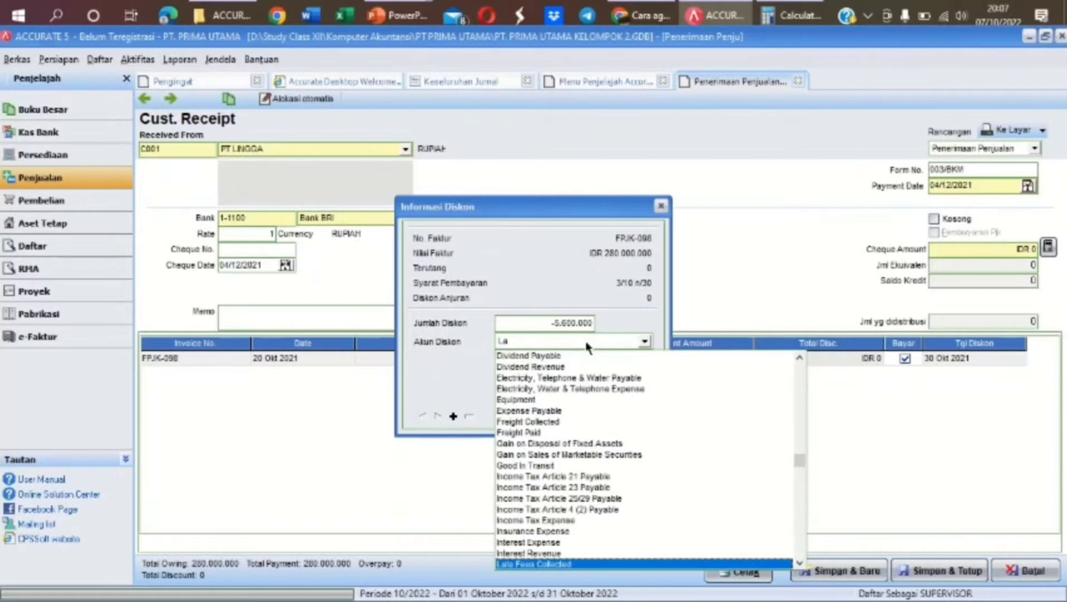
type("te")
left_click(566, 563)
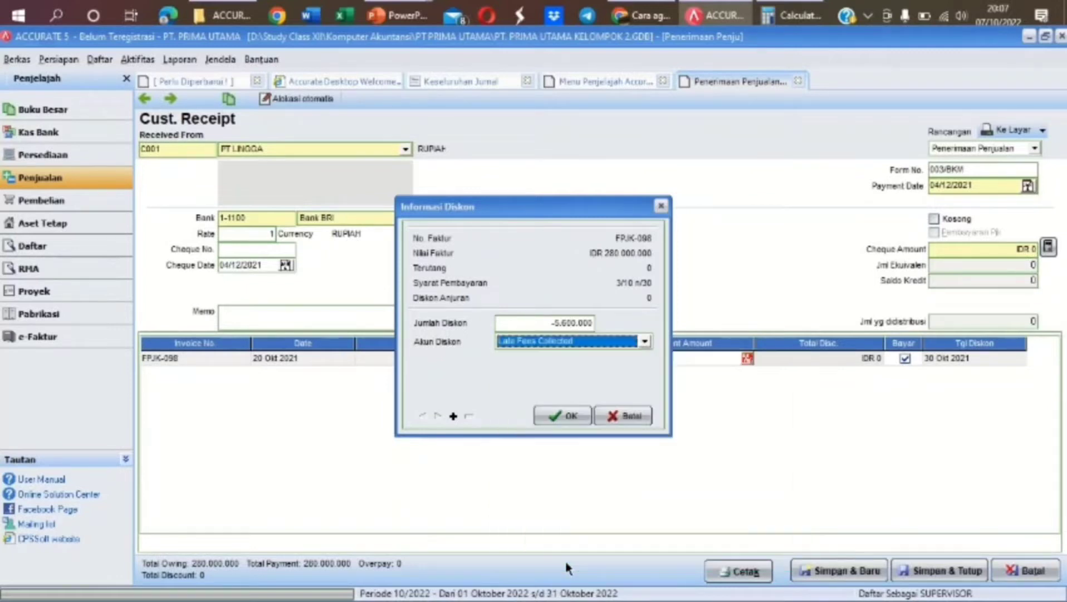
left_click(564, 415)
Fill the cheque amount, add memo 'PELUNASAN PIUTANG DAGANG 20 OKT 2021', and save the receipt
key("Tab")
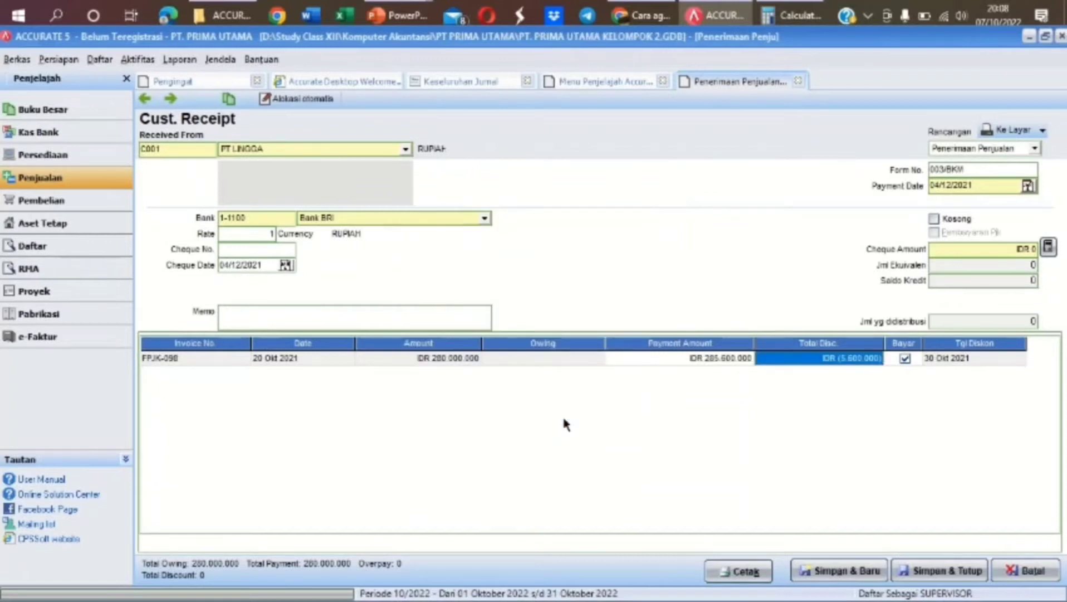
key("Tab")
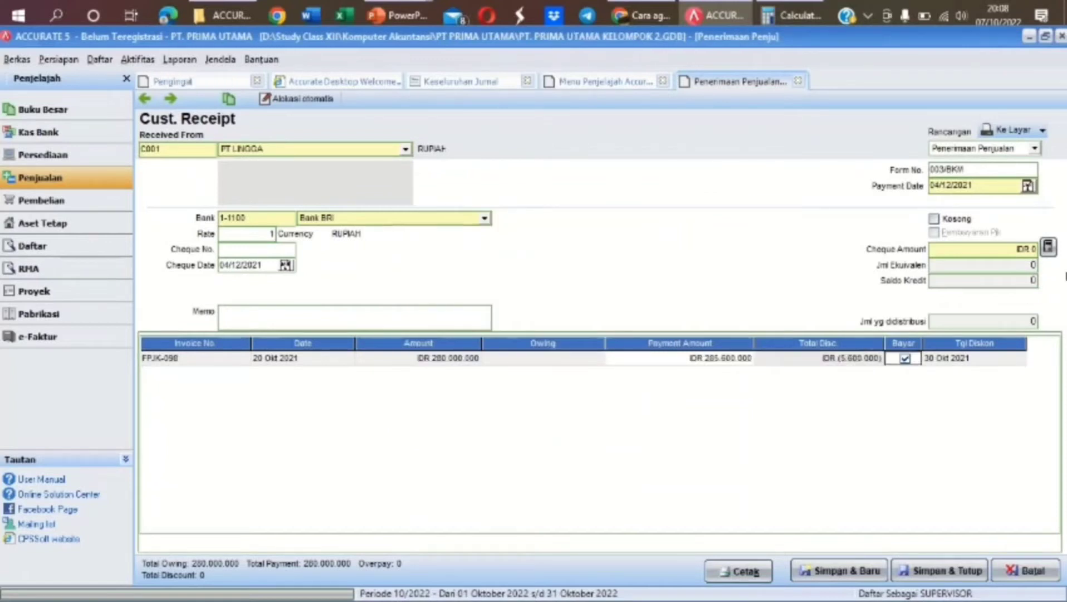
left_click(1048, 248)
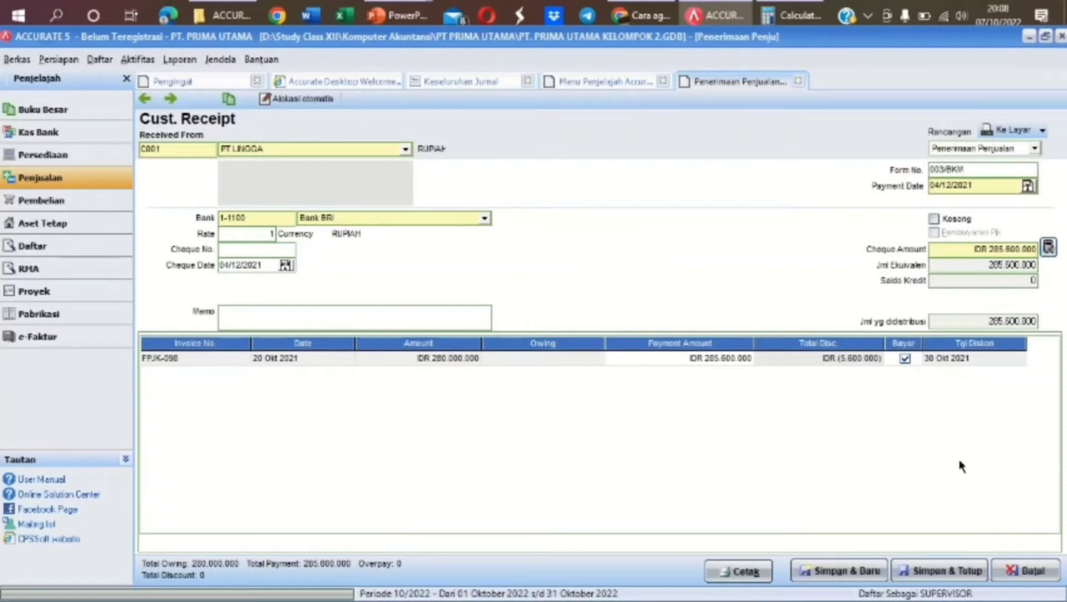
left_click(451, 317)
type("PELUNASAN PIUTANG DAGANG")
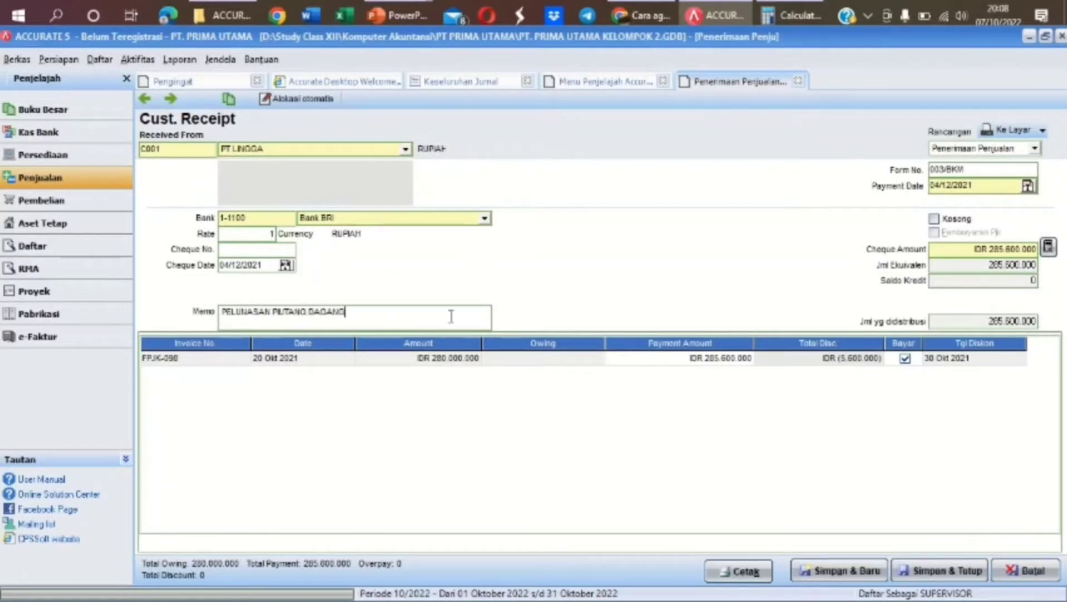
type(" 20 OKT 2021")
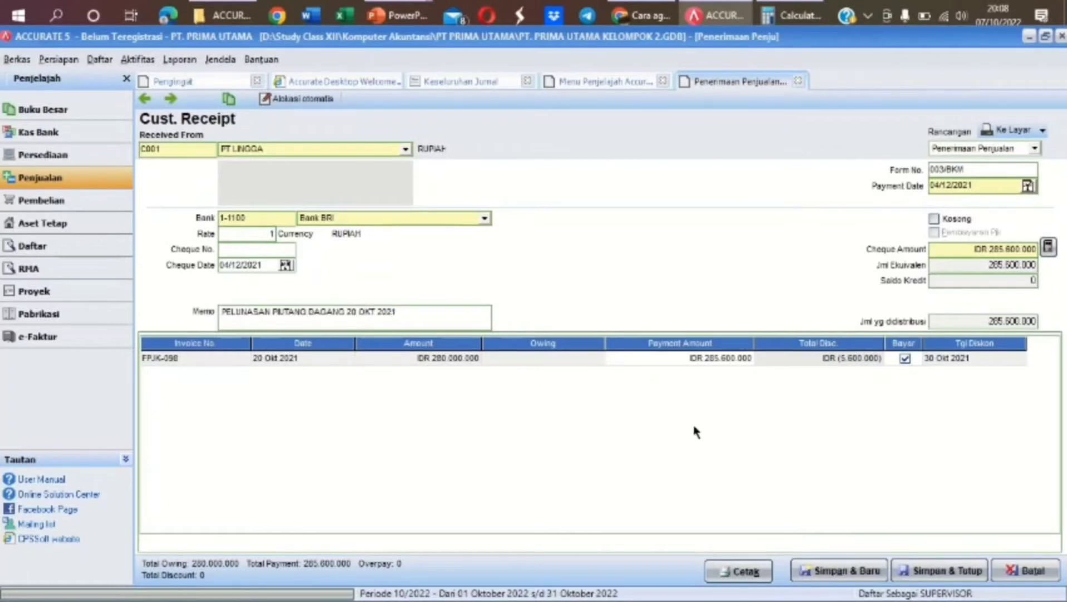
left_click(941, 571)
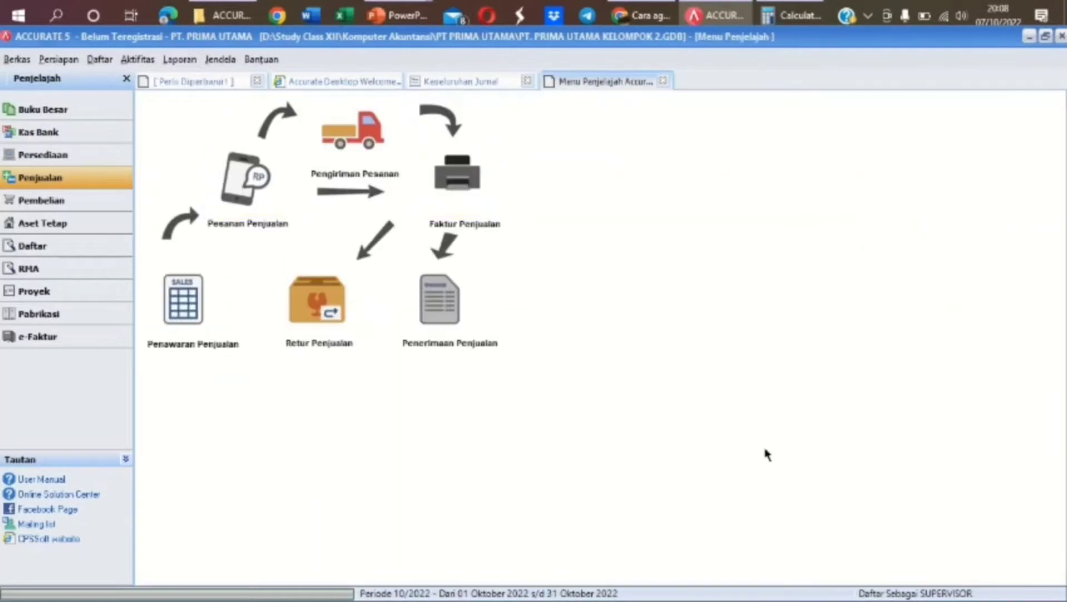
Start a new purchase payment to PT KAREL with payment and cheque dates 05/12/2021
left_click(99, 206)
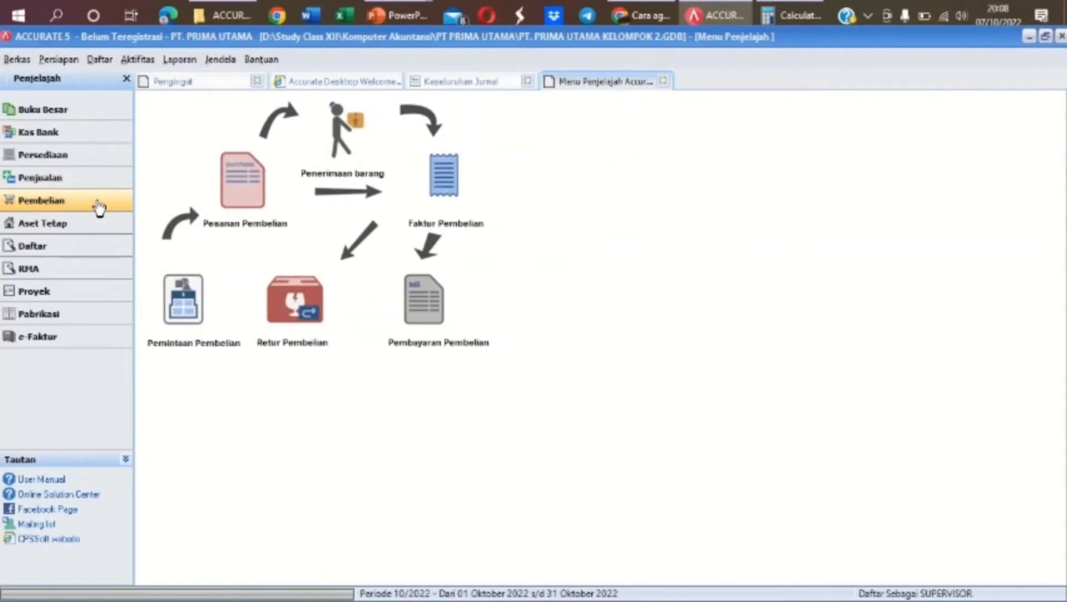
left_click(437, 318)
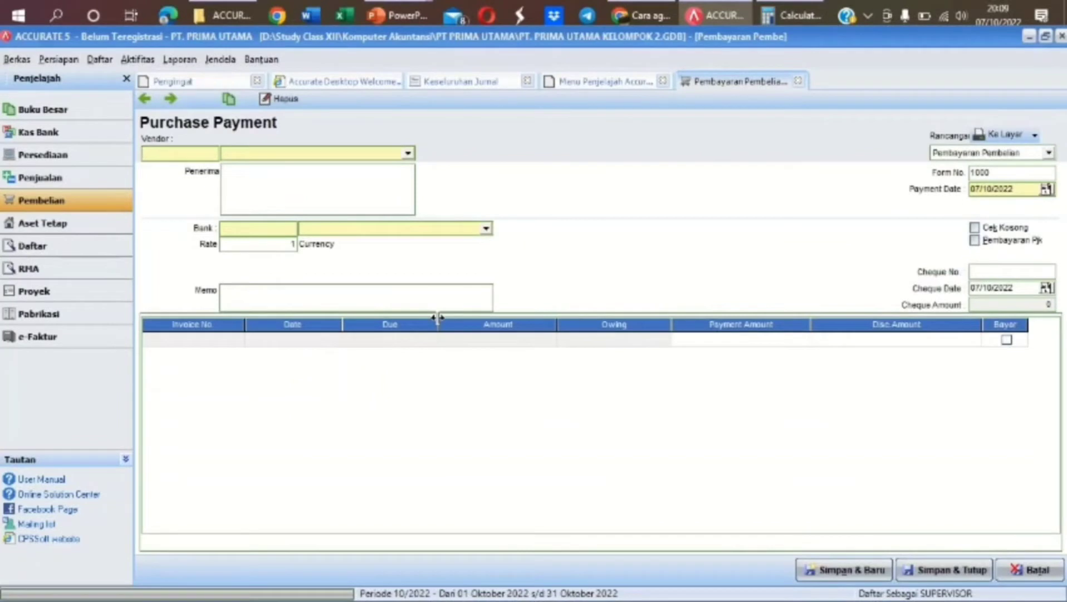
left_click(409, 155)
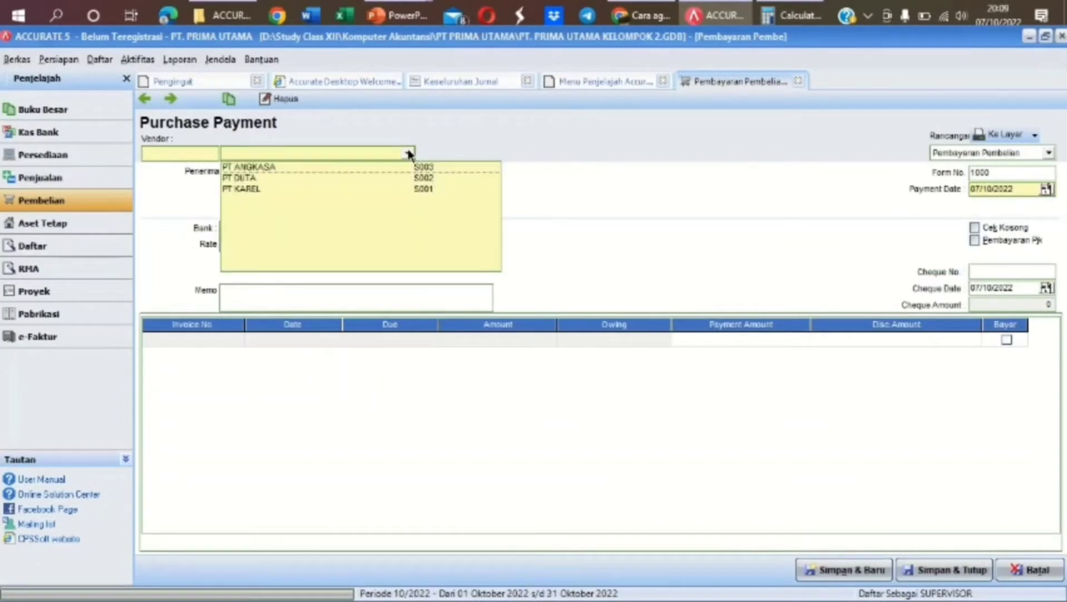
left_click(329, 188)
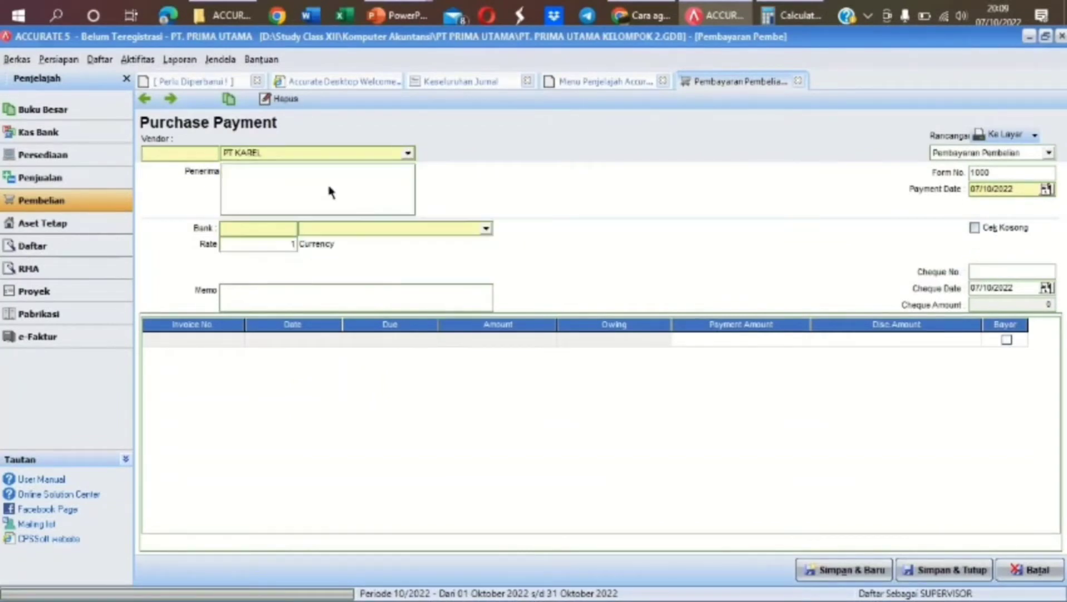
left_click(1018, 189)
type("05122021")
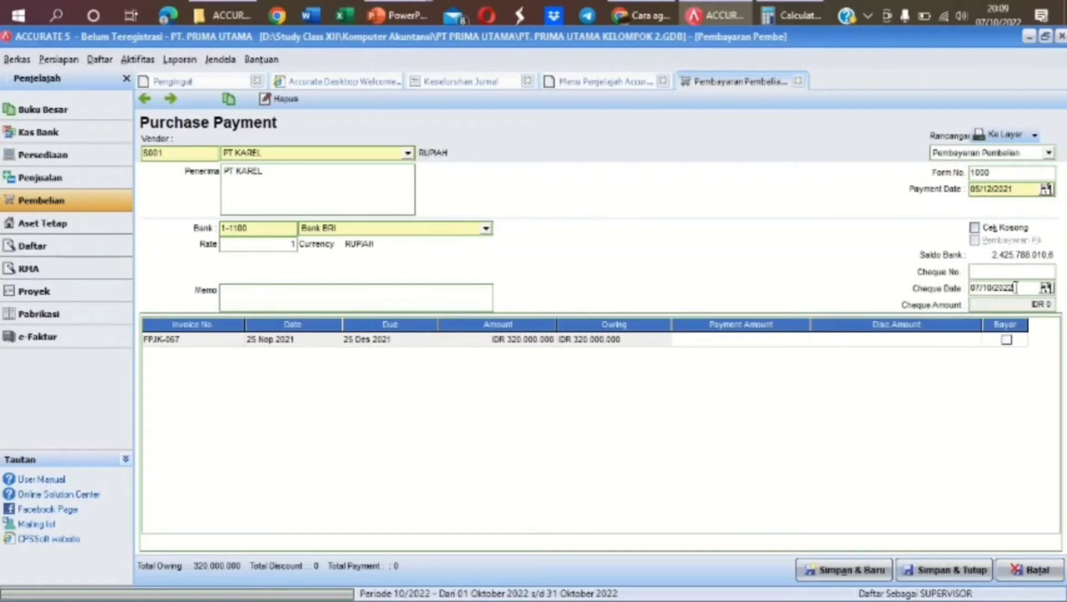
left_click_drag(1016, 287, 946, 294)
type("05/12/2021")
Set form number 002/BKK and memo 'PELUNASAN HUTANG DAGANG 25 NOV 2021'
left_click_drag(1003, 173, 938, 176)
type("120/RF/FP")
left_click_drag(1010, 170, 927, 174)
type("00")
key("BackSpace")
type("002/BKK")
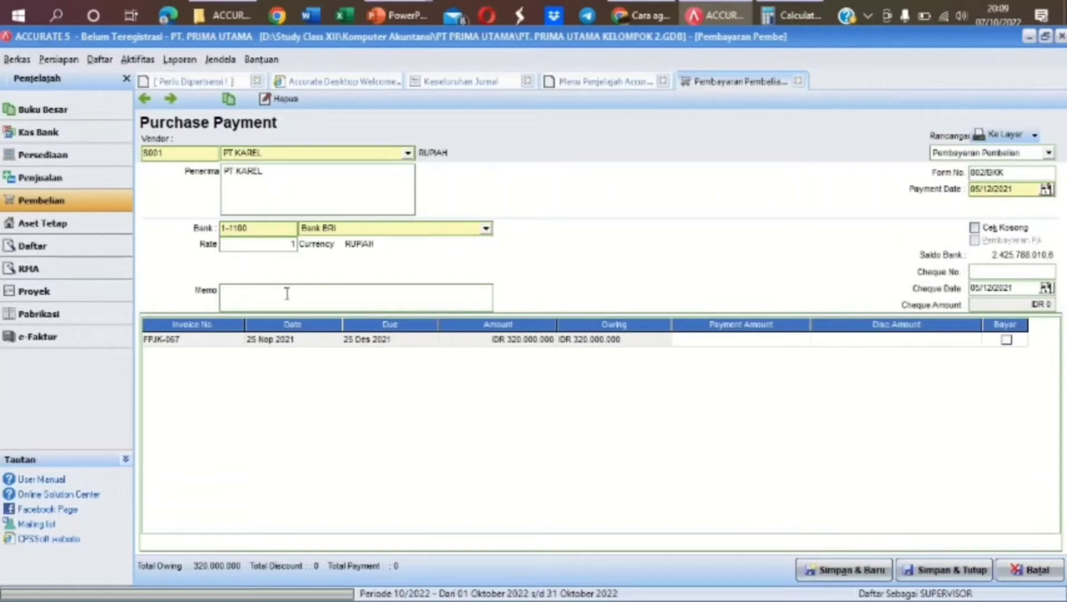
type("PELUNASAN HU")
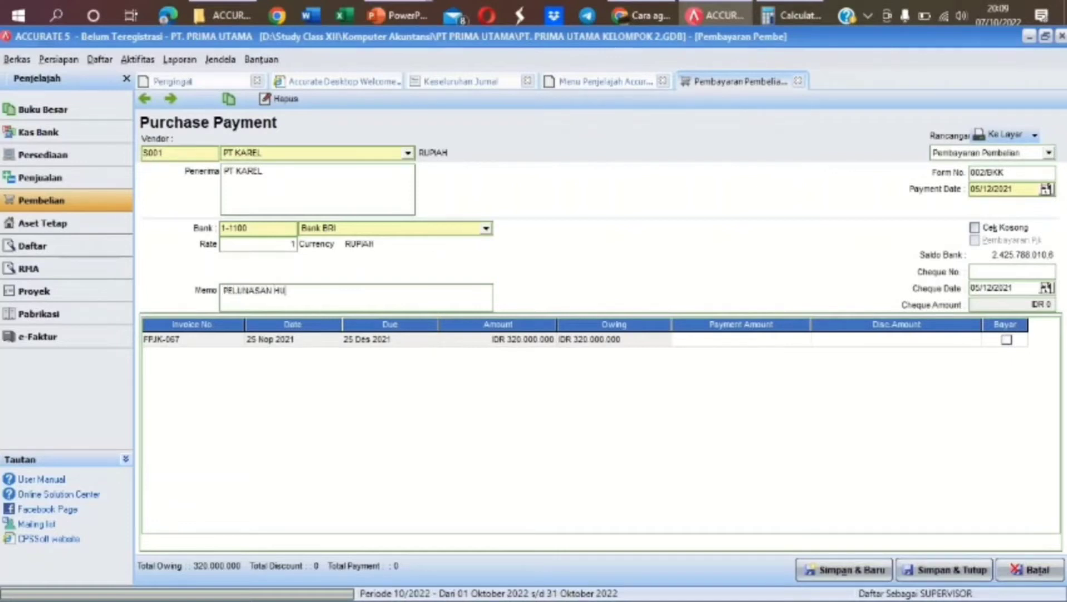
type("TANG DAGANG 25")
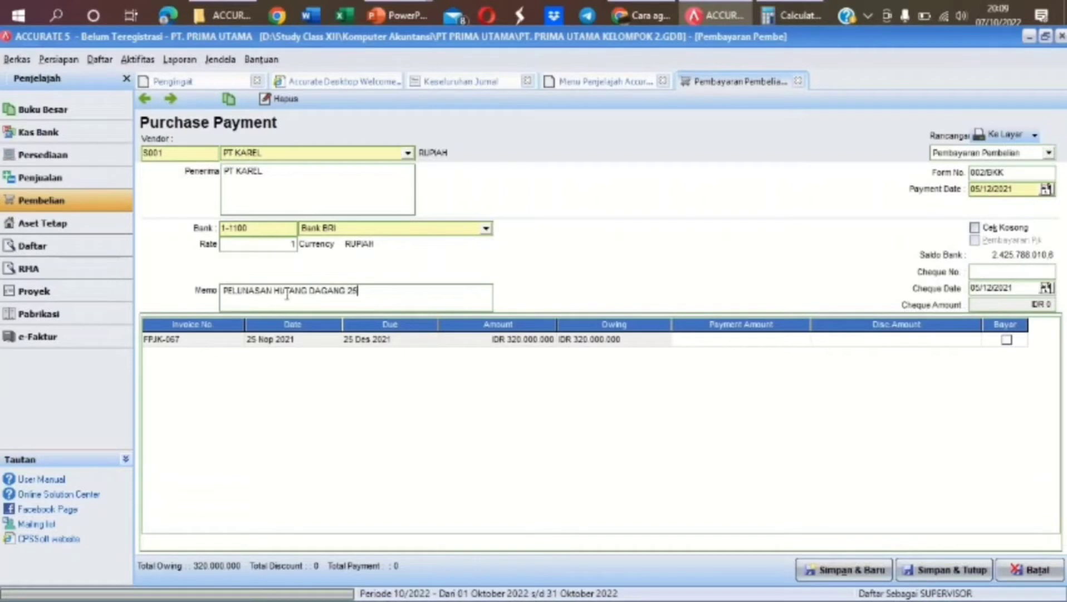
type(" NOV 2021")
Tick invoice FPJK-067 for payment and bring up its discount details
left_click(1007, 340)
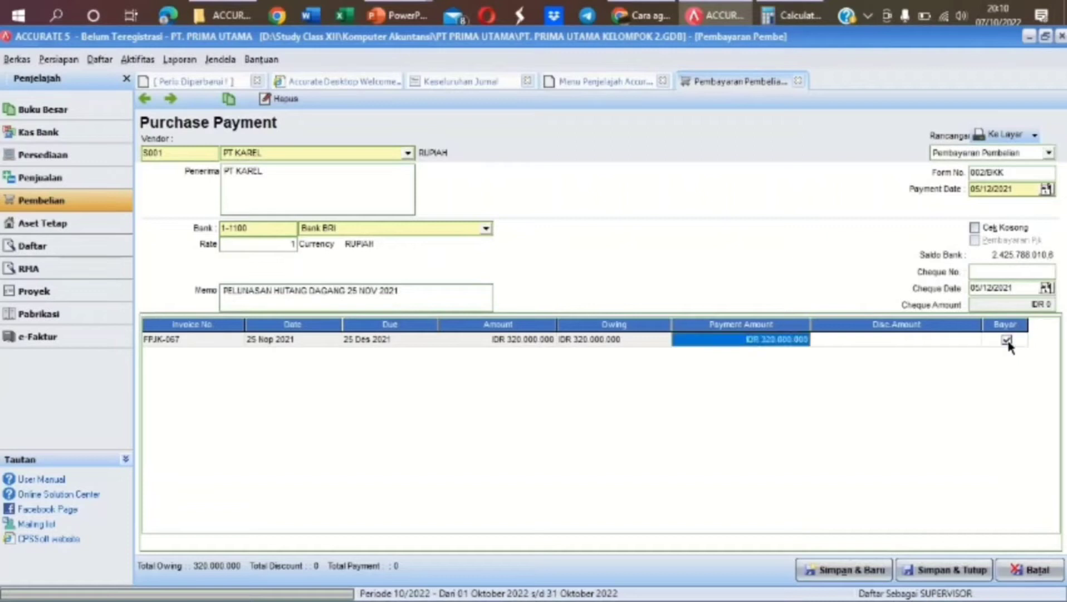
left_click(938, 340)
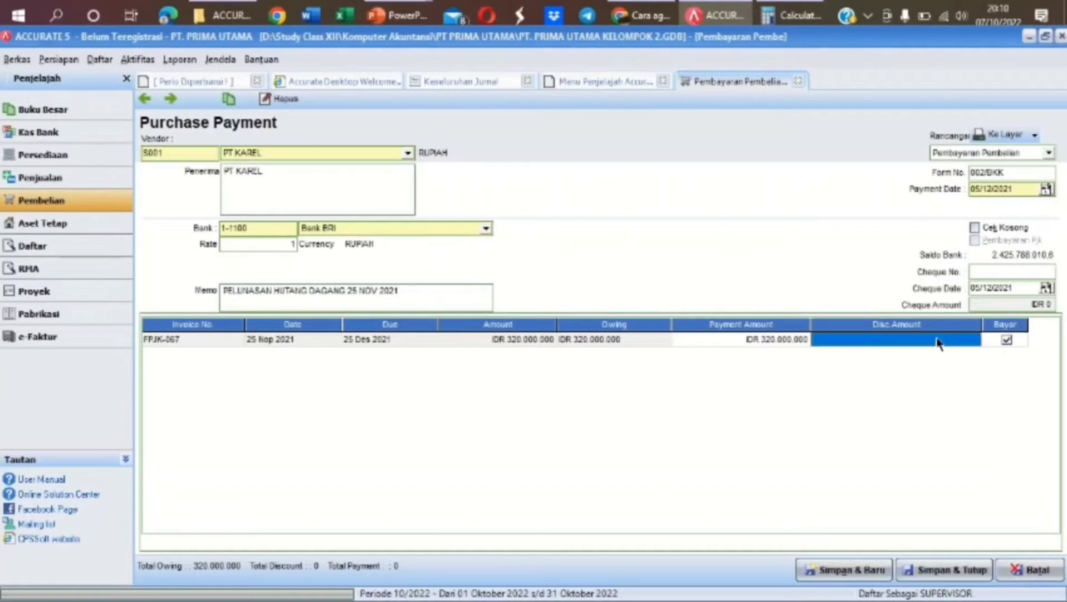
left_click(974, 340)
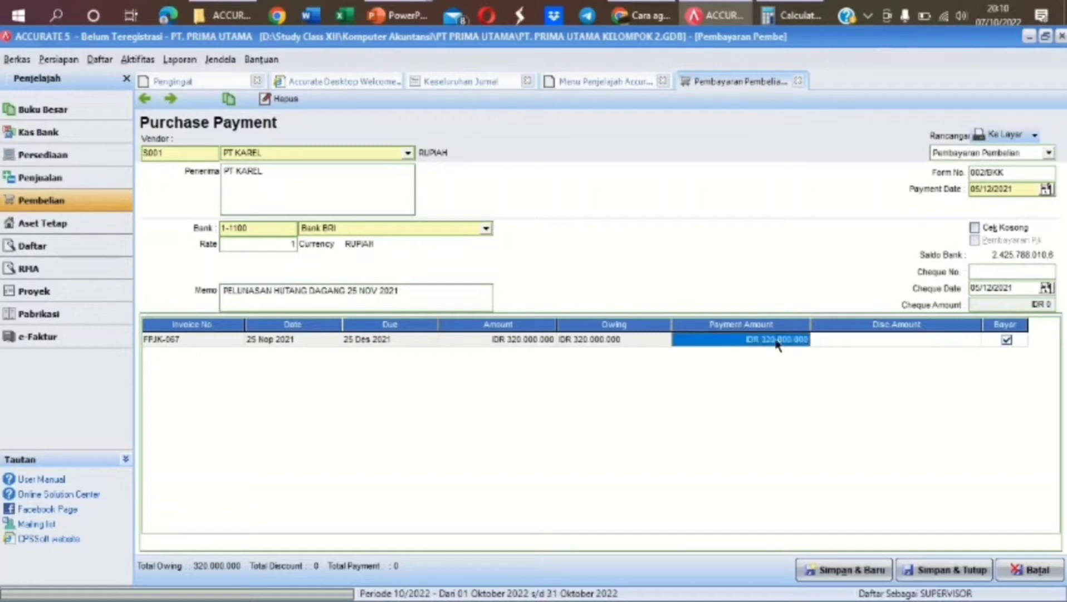
left_click(801, 341)
left_click(804, 340)
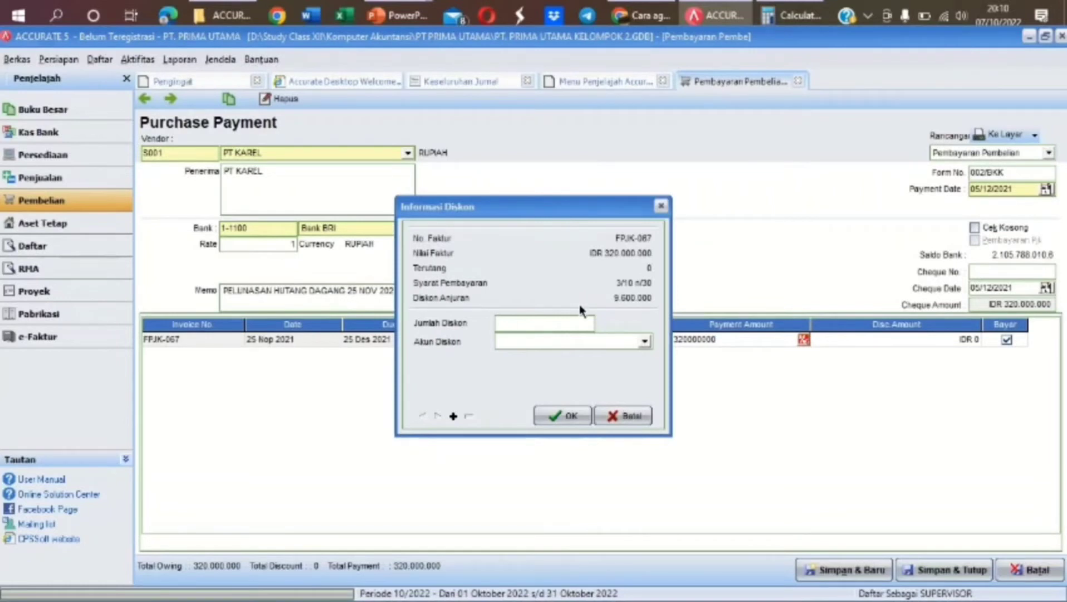
Apply a 9.600.000 Purchase Discount, leaving 310.400.000 paid, and save the payment
left_click(576, 320)
type("9.600.")
type("00000")
key("Tab")
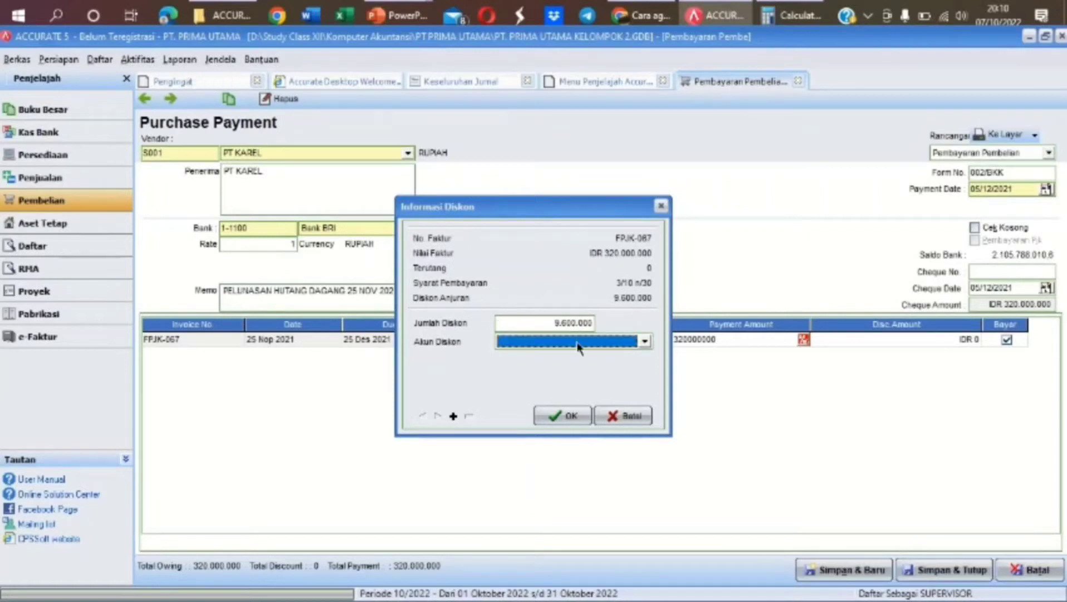
type("Purch")
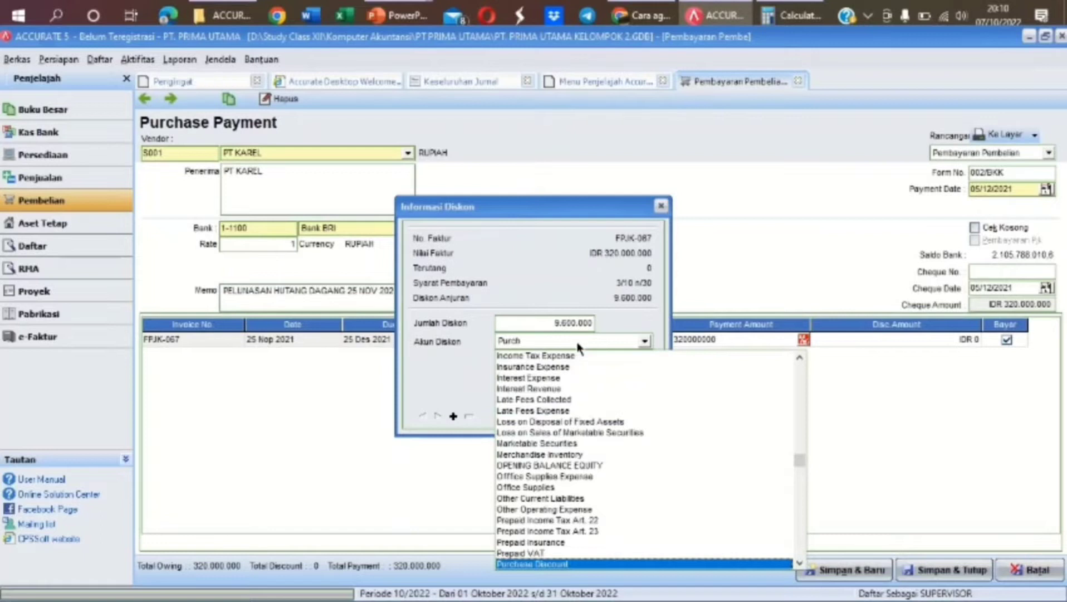
type("a")
left_click(563, 563)
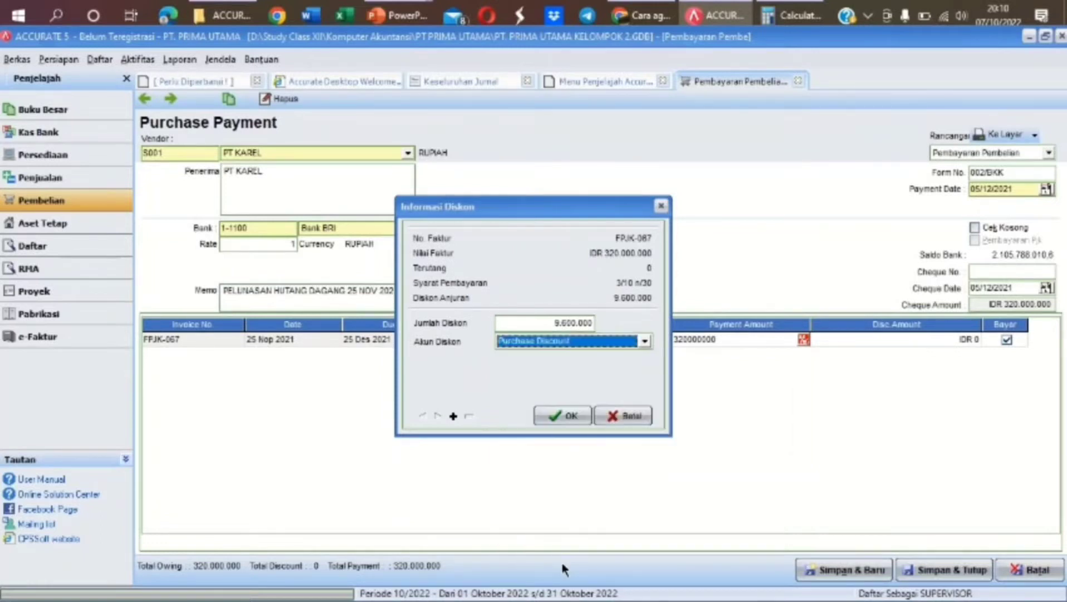
left_click(559, 415)
key("Tab")
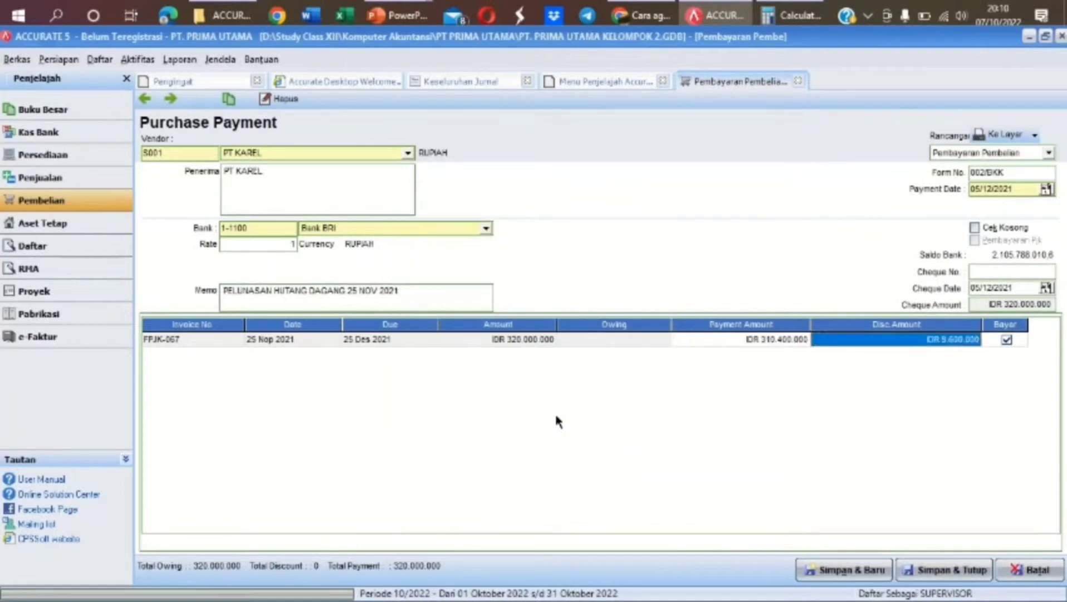
key("Tab")
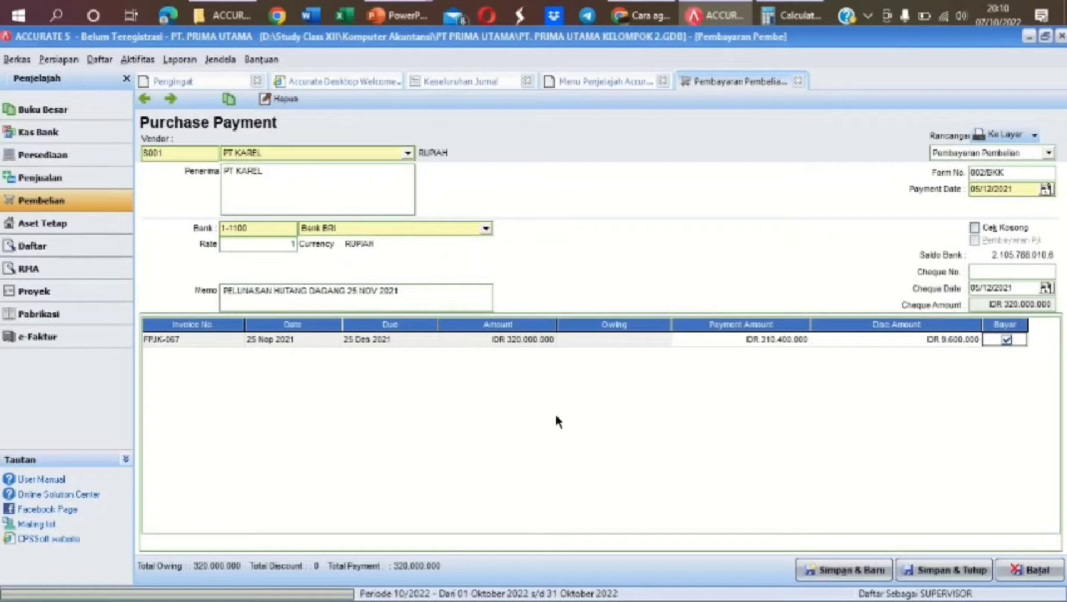
key("Tab")
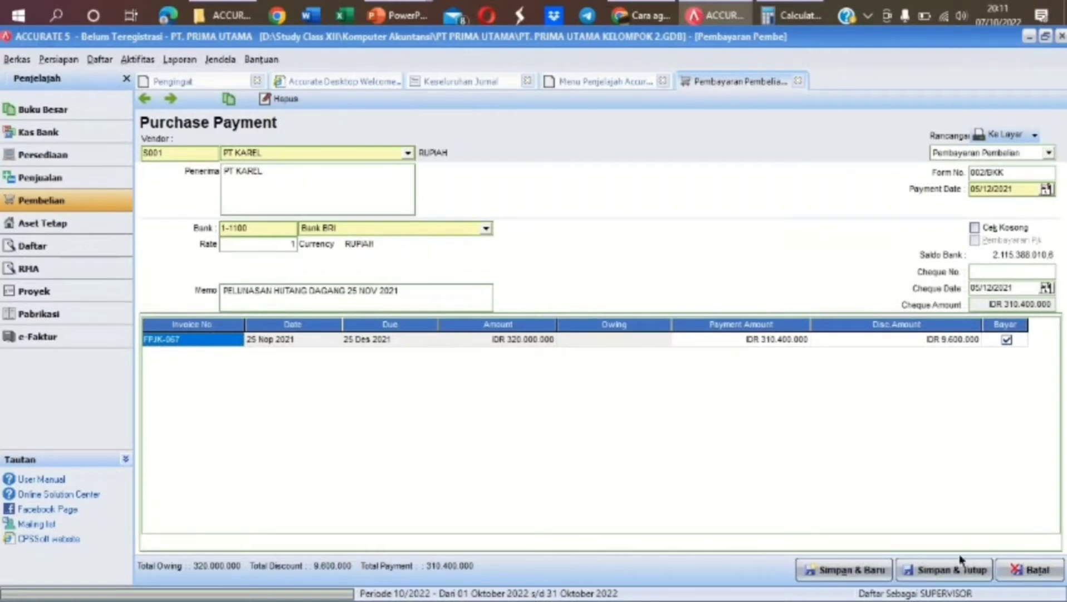
left_click(962, 571)
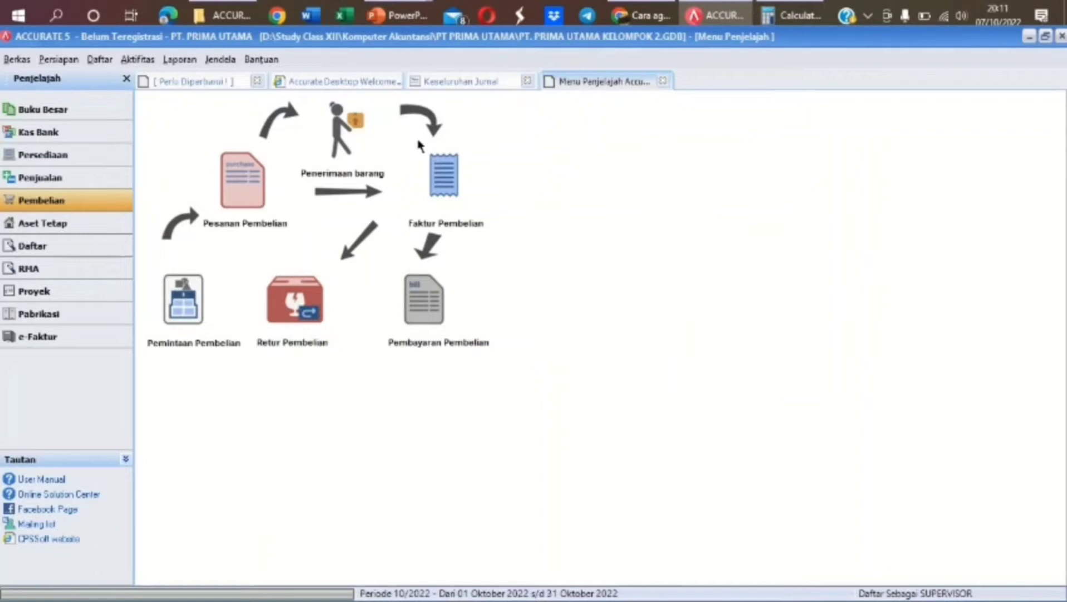
Start a new purchase invoice with PT KAREL as the vendor
left_click(450, 205)
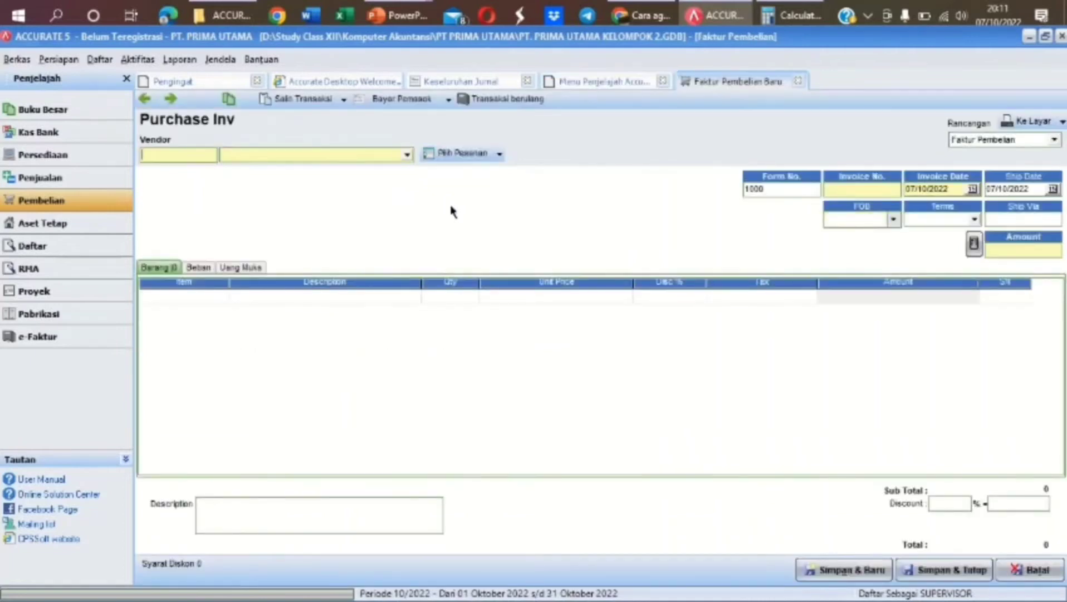
left_click(409, 156)
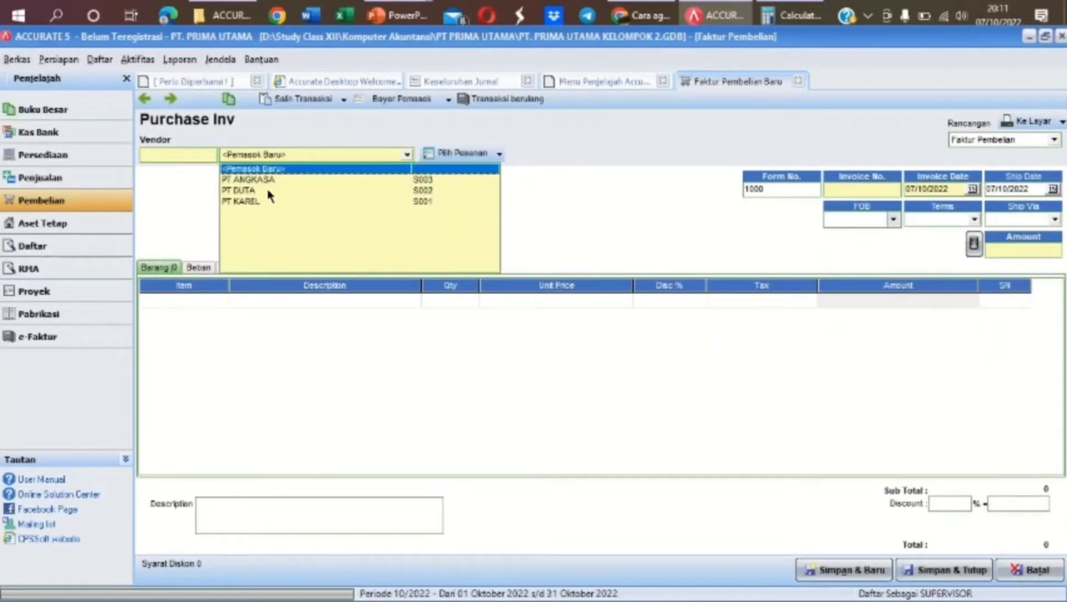
left_click(255, 204)
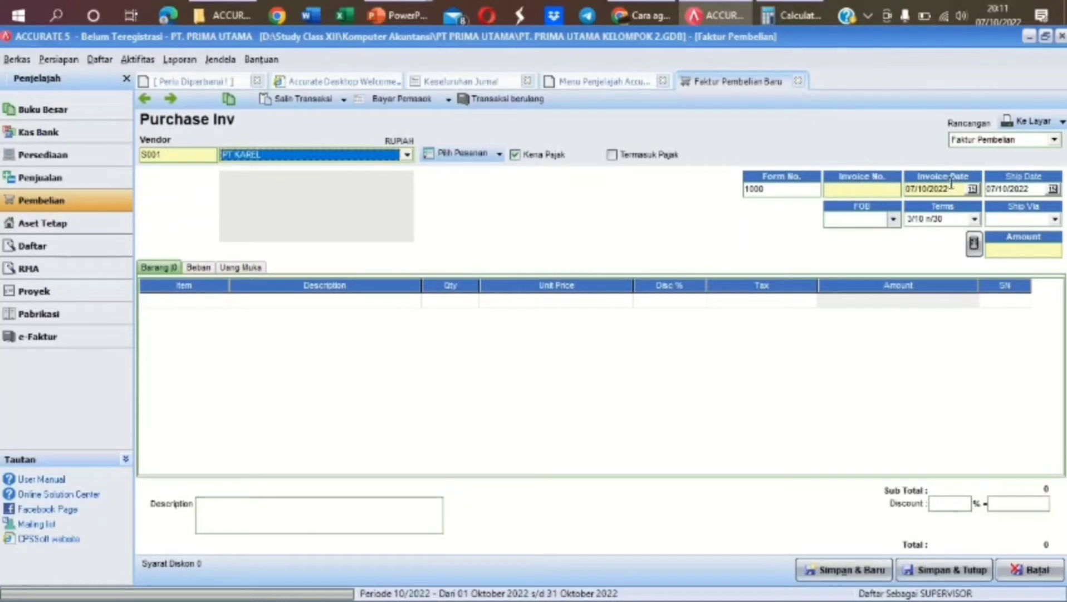
Set invoice and ship dates to 07/12/2021 and invoice number 120/RF/FP
left_click(918, 188)
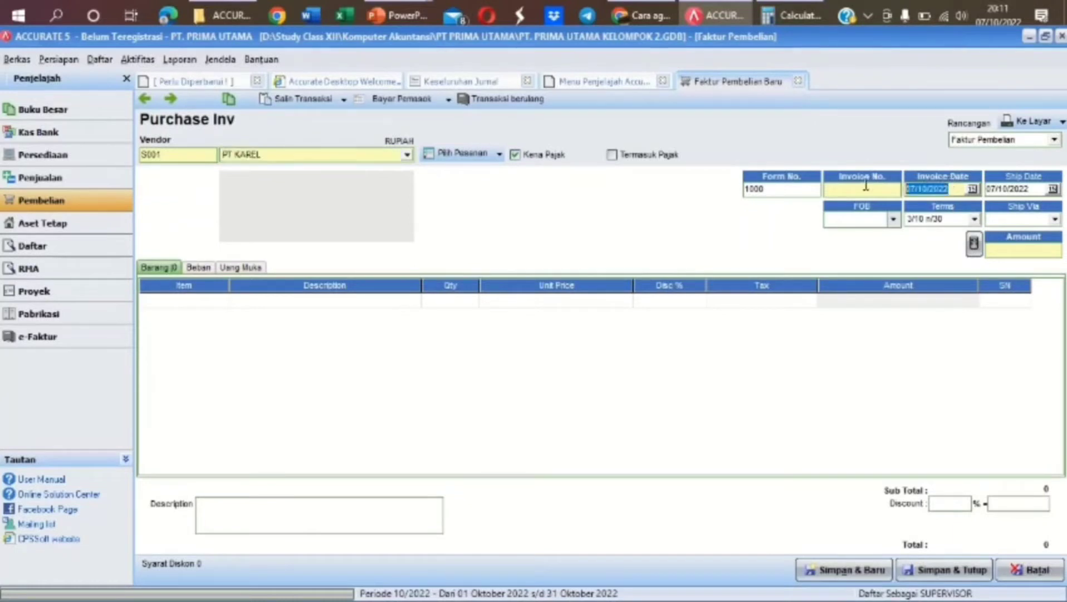
type("07/12/2021")
left_click(1040, 188)
type("07/")
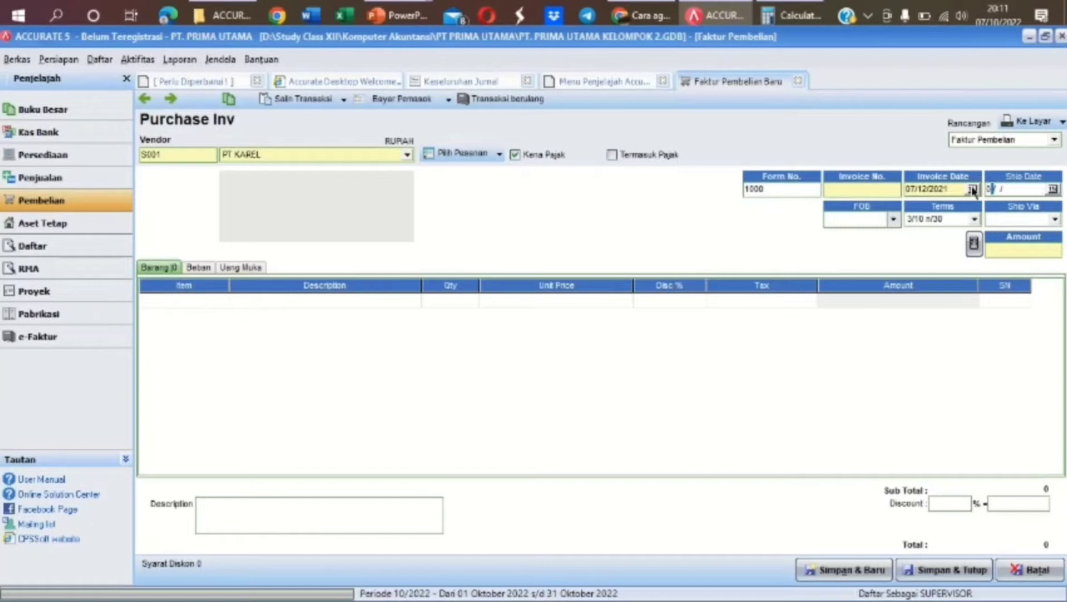
type("12/2021")
left_click(856, 189)
type("120/RF/FP")
left_click(211, 298)
Add 19 ASUS ZEPHYRUS G at IDR 15.650.000 as the first purchase invoice line
left_click(223, 300)
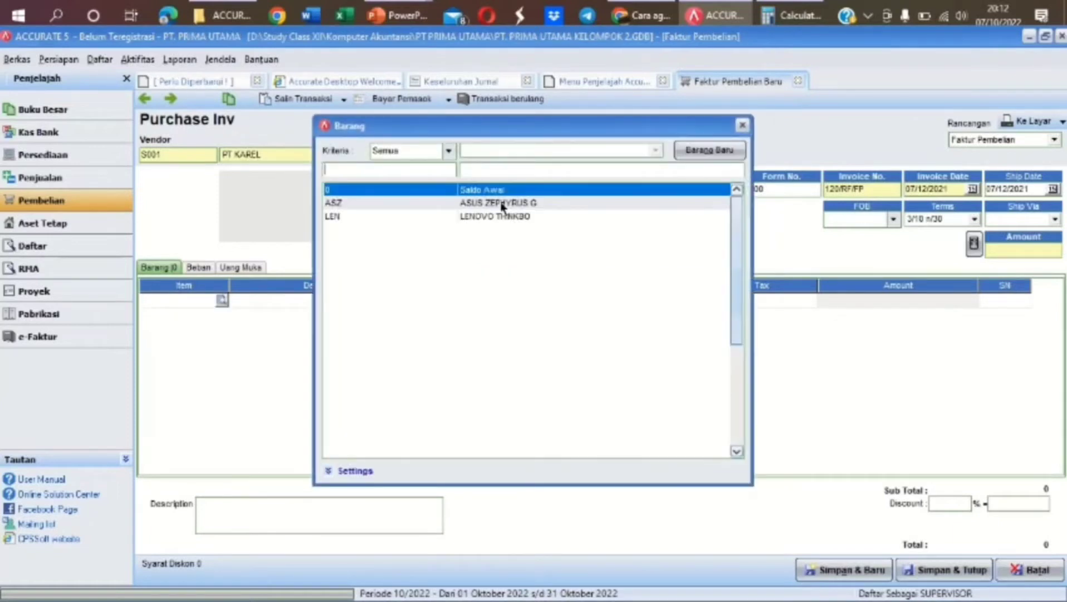
double_click(503, 203)
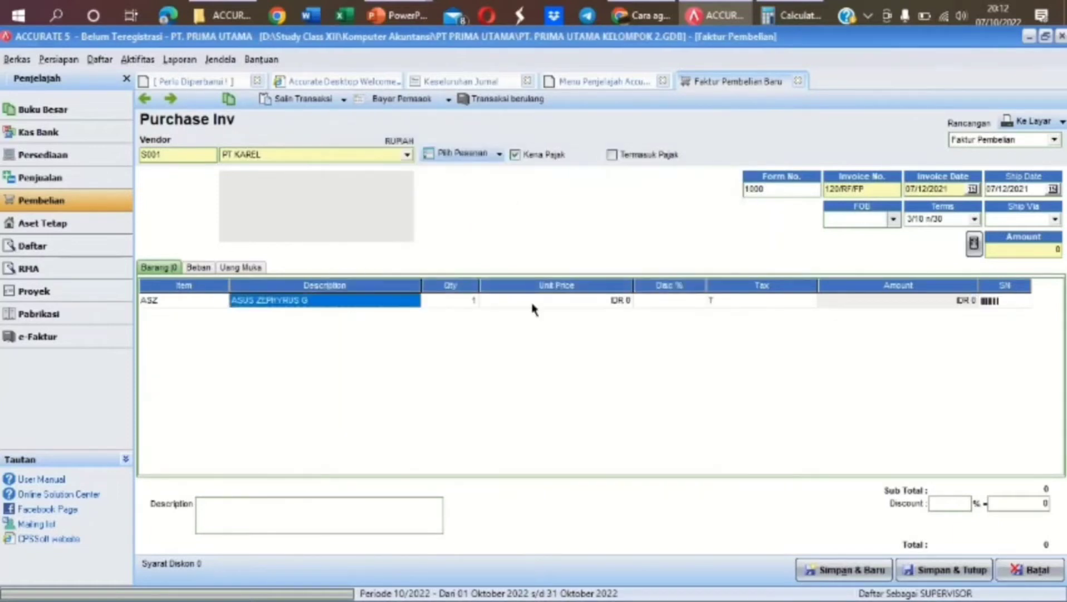
key("Tab")
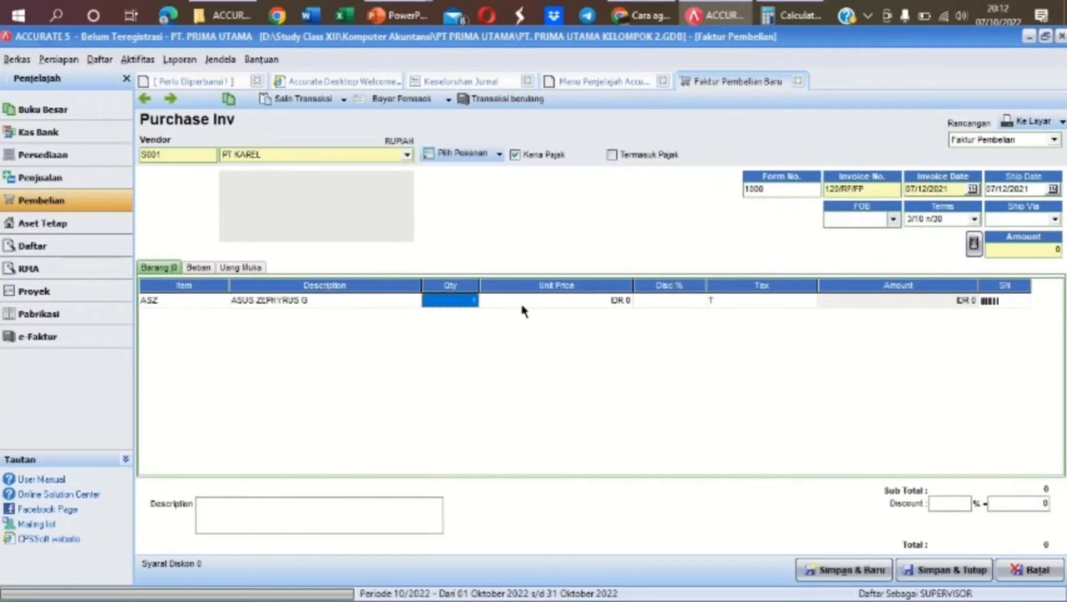
type("19")
key("Tab")
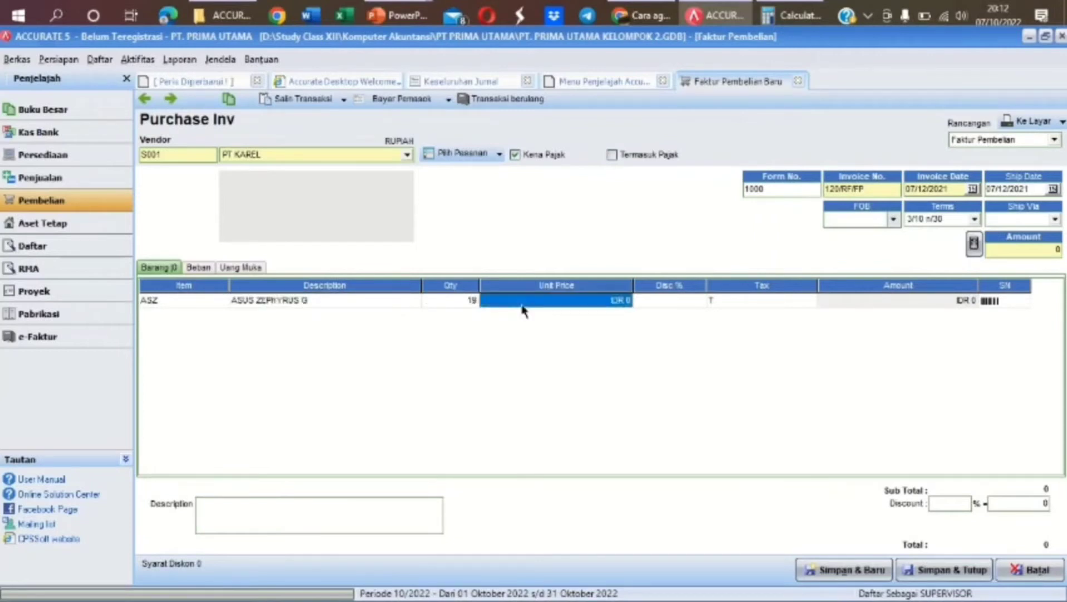
type("1")
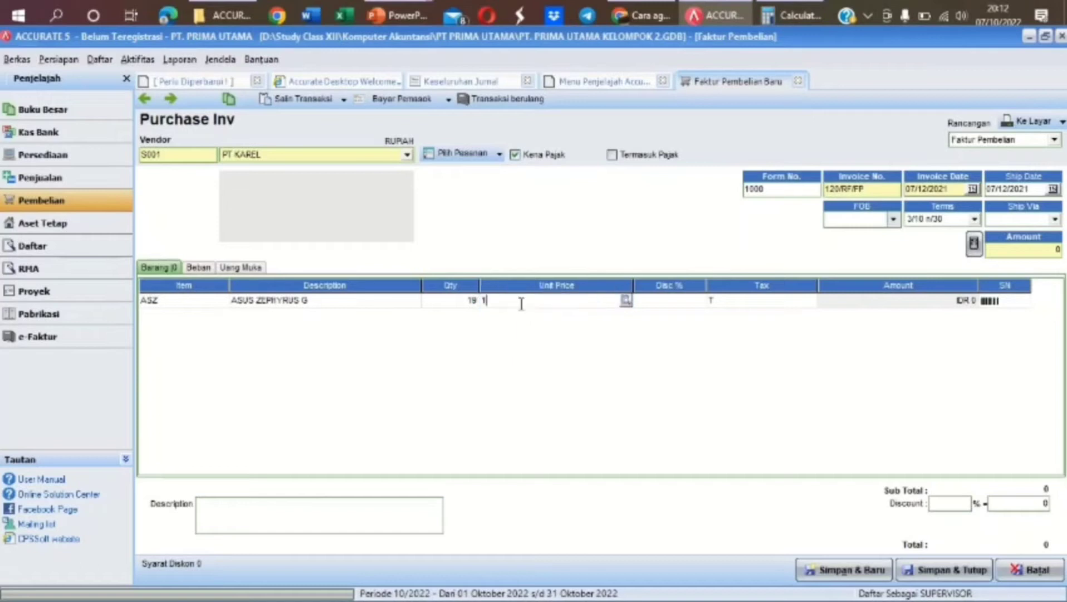
type("005000")
key("Tab")
key("Tab")
key("Tab")
key("Tab")
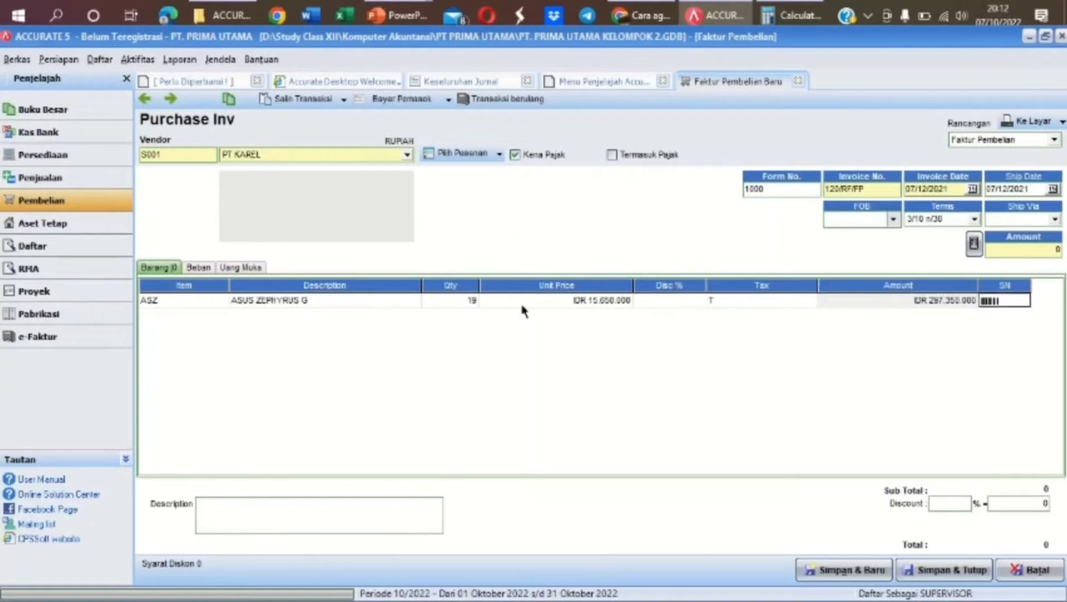
key("Tab")
Add 22 LENOVO THINKBO at IDR 12.450.000 and recalculate the total to 628.375.000
left_click(215, 315)
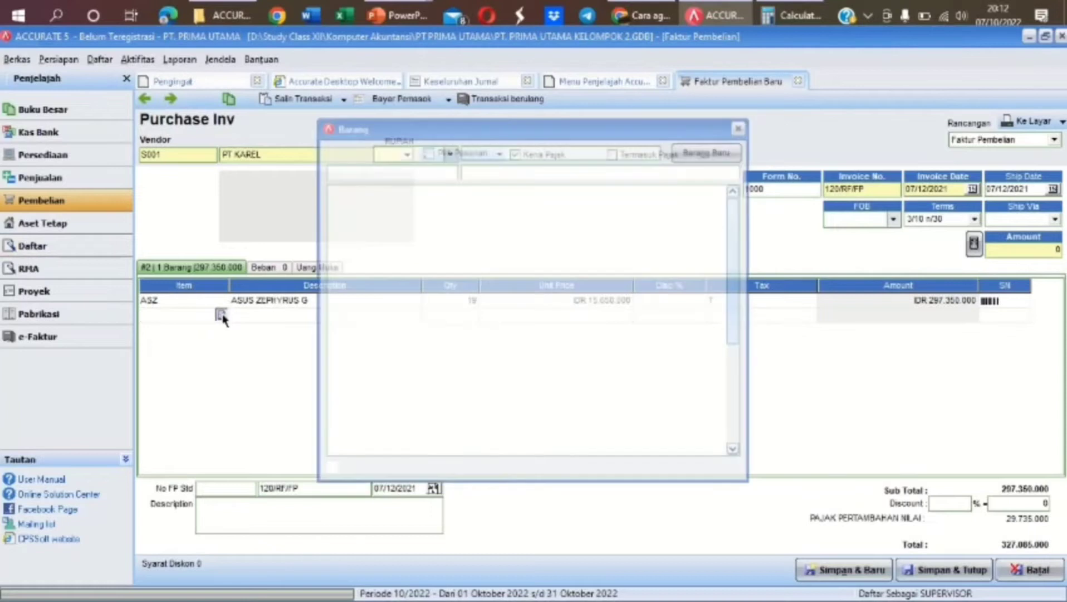
double_click(480, 217)
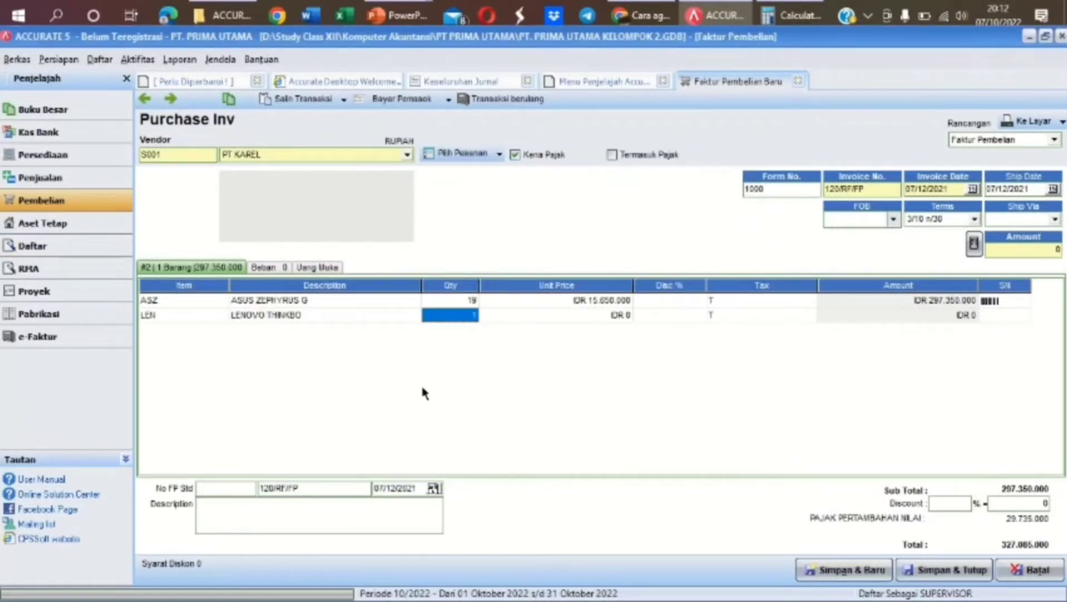
type("22")
key("Tab")
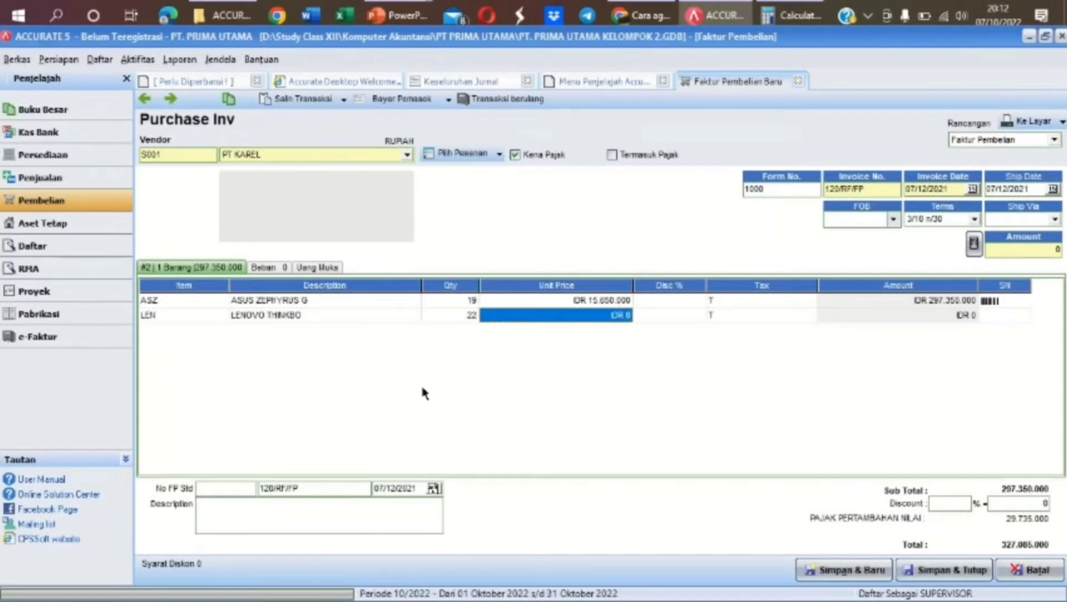
type("12450000")
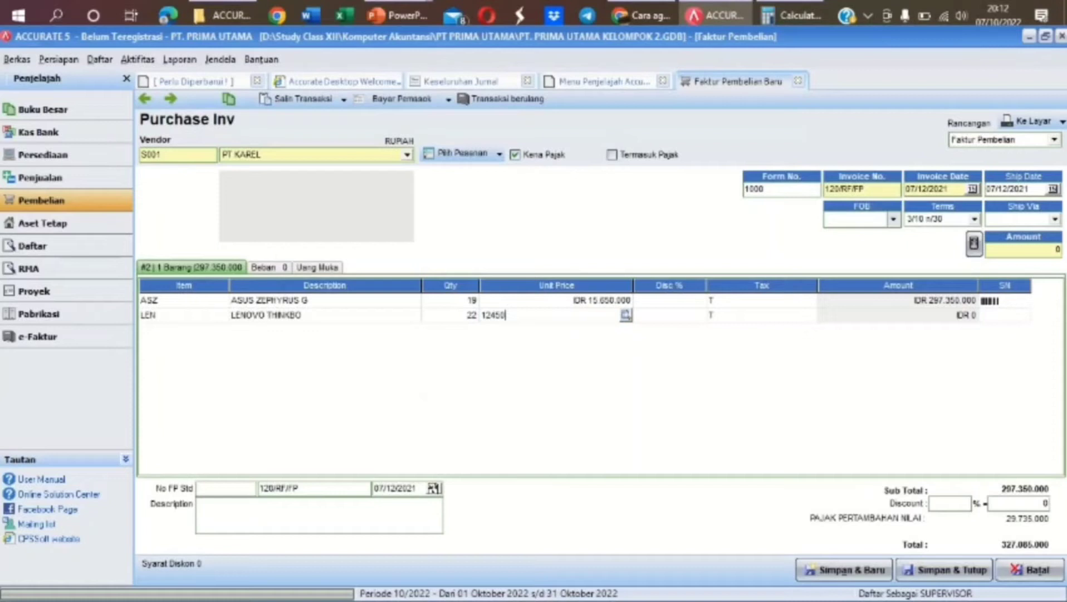
key("Tab")
key("Tab")
key("Tab")
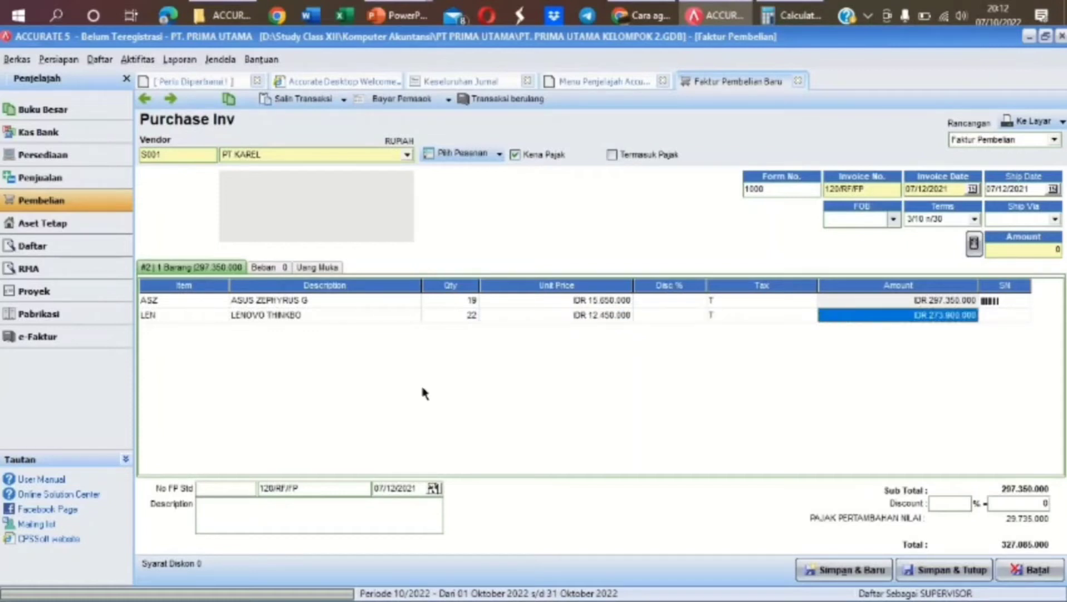
key("Tab")
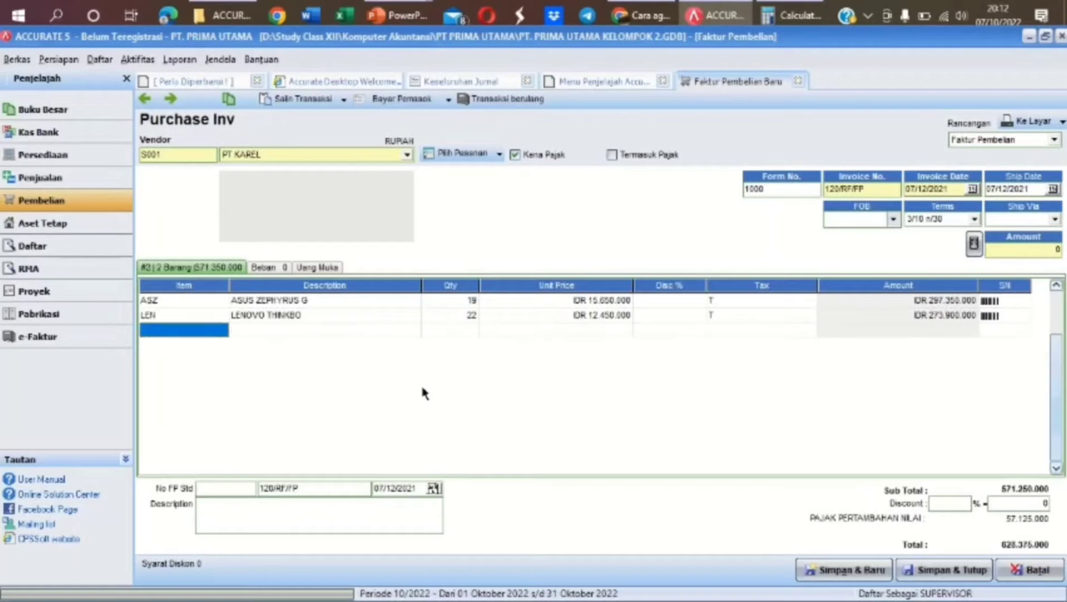
left_click(973, 244)
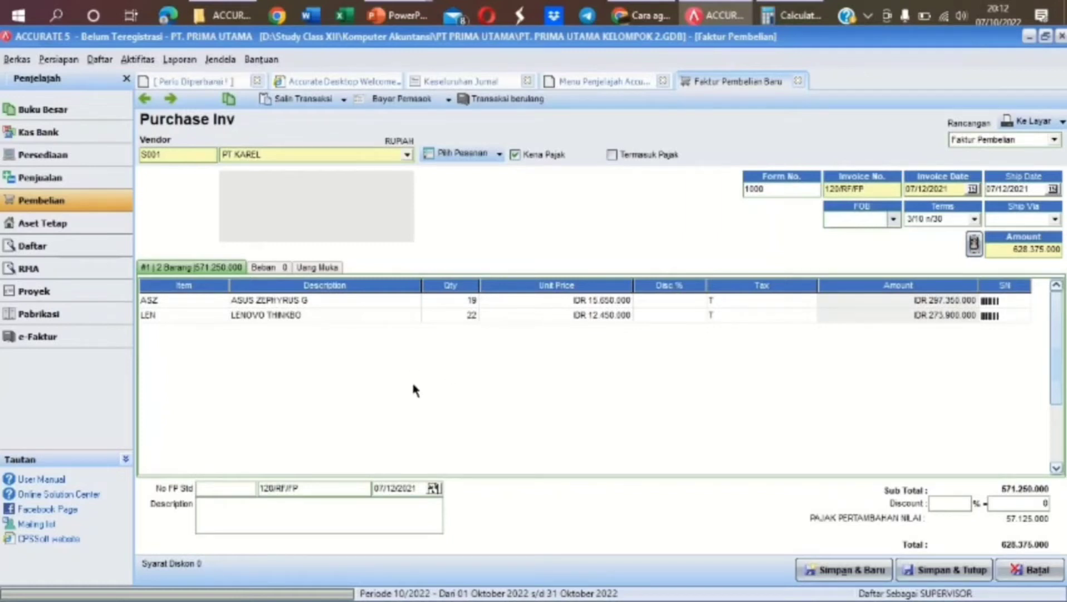
Record a IDR 1.000.000 expense charge to account 5-1100 Freight Paid on the Beban tab
left_click(288, 270)
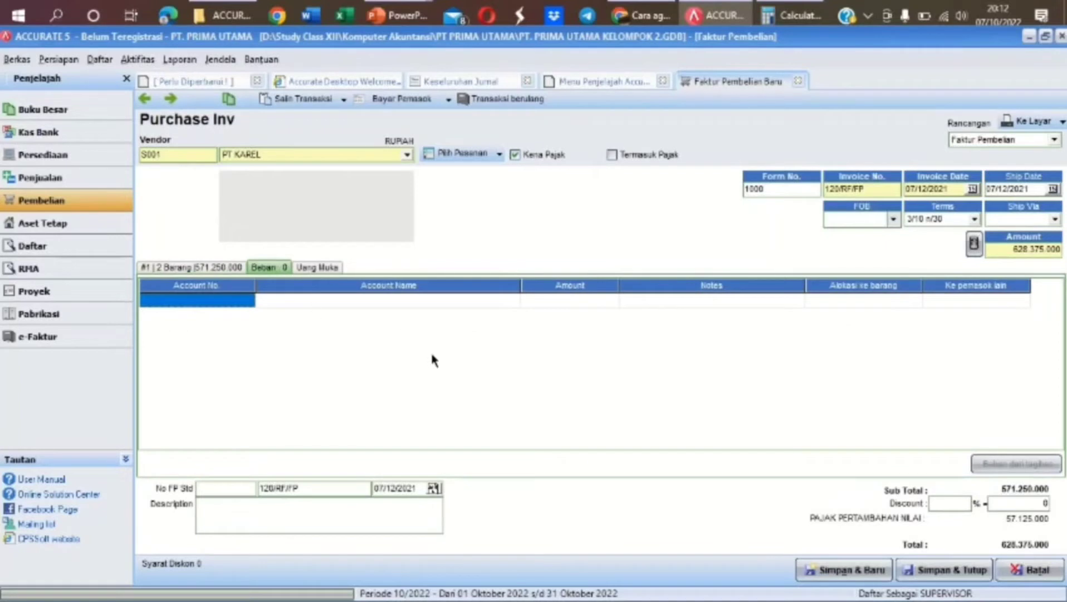
left_click(246, 303)
left_click(249, 300)
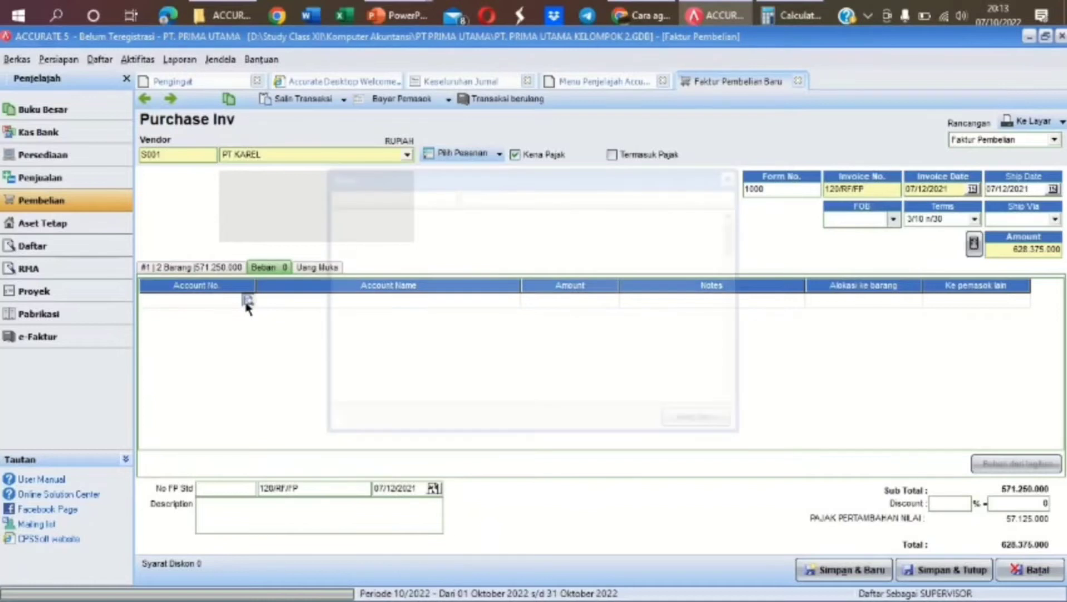
type("FREI")
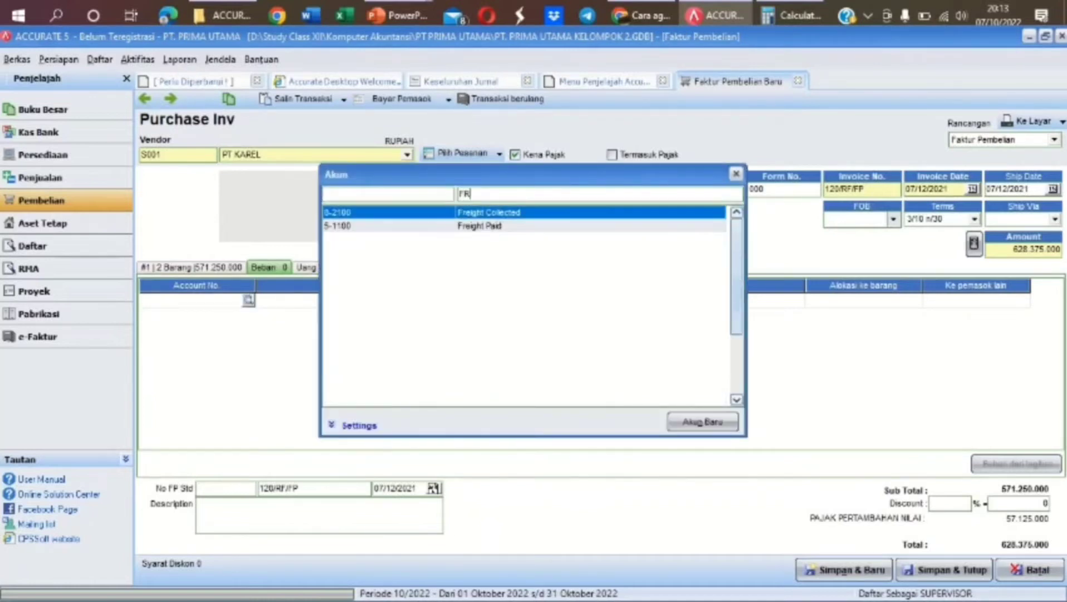
double_click(526, 226)
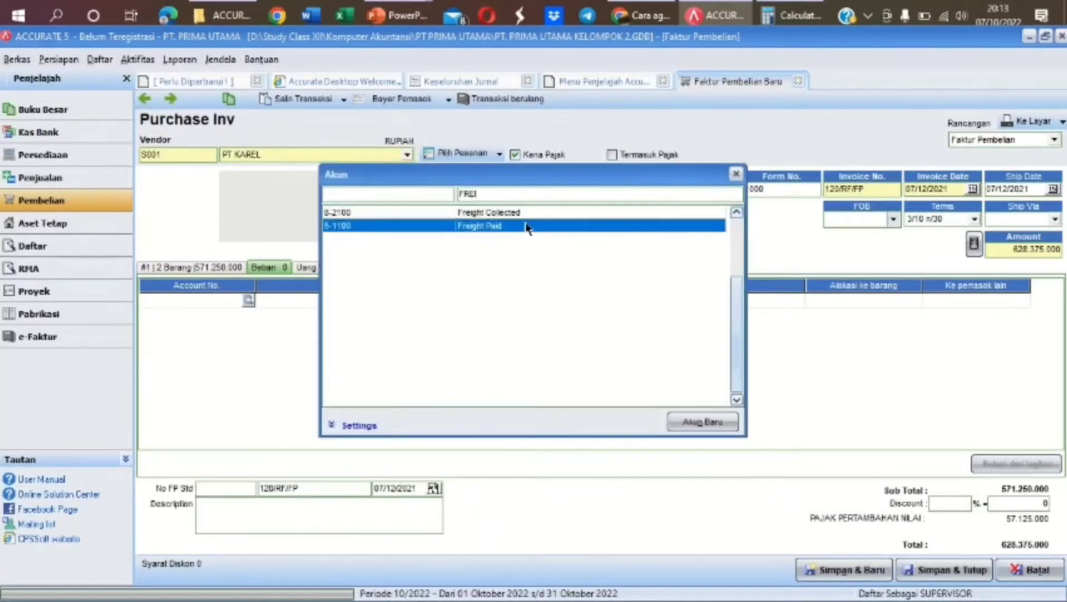
left_click(530, 303)
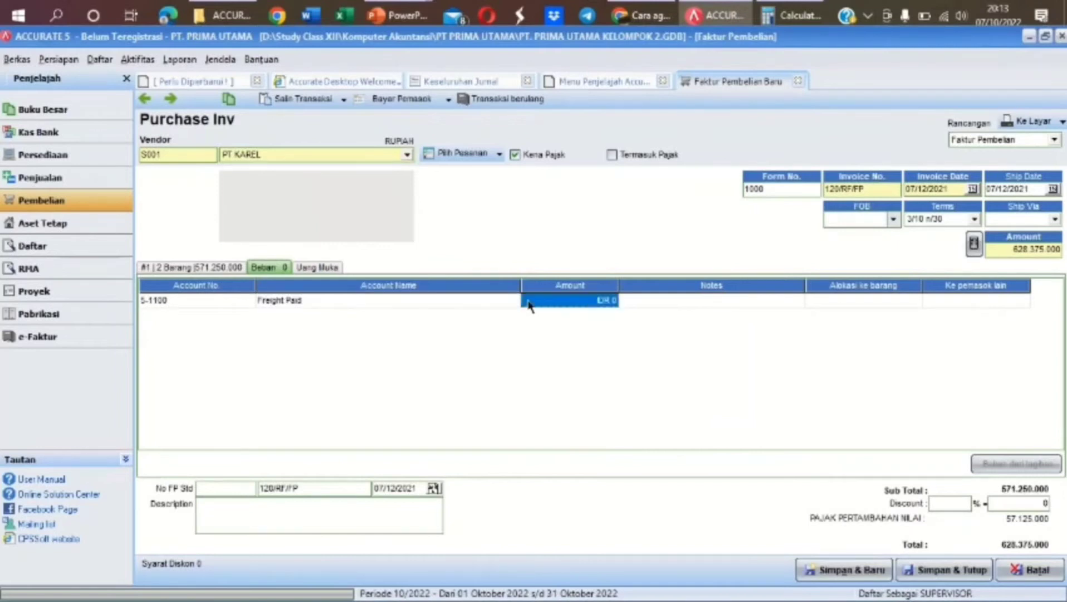
left_click(530, 304)
type("1.000.0")
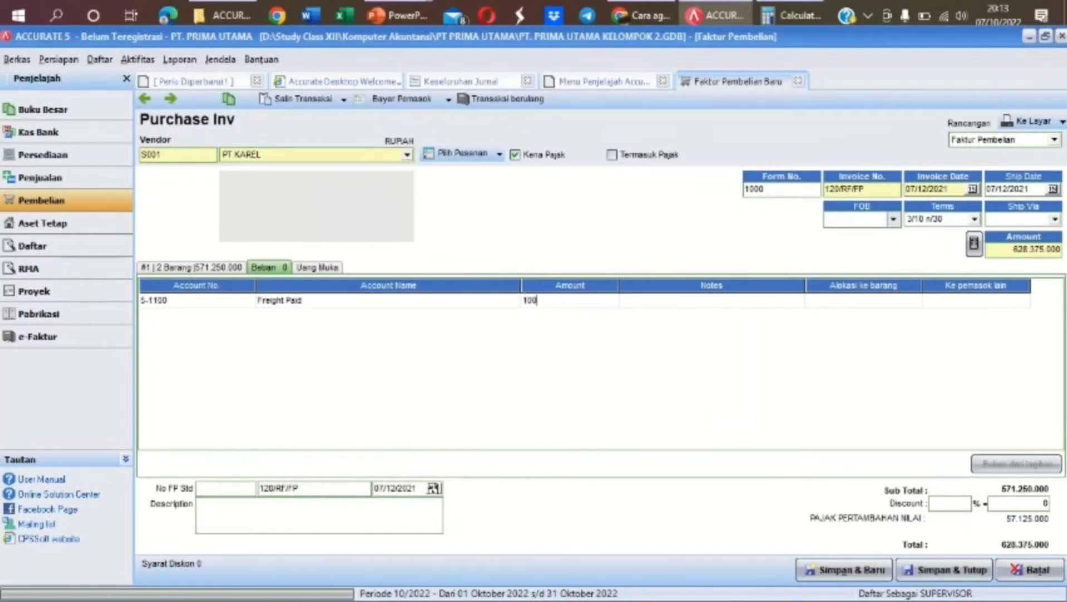
type("00")
key("Tab")
key("Tab")
key("Tab")
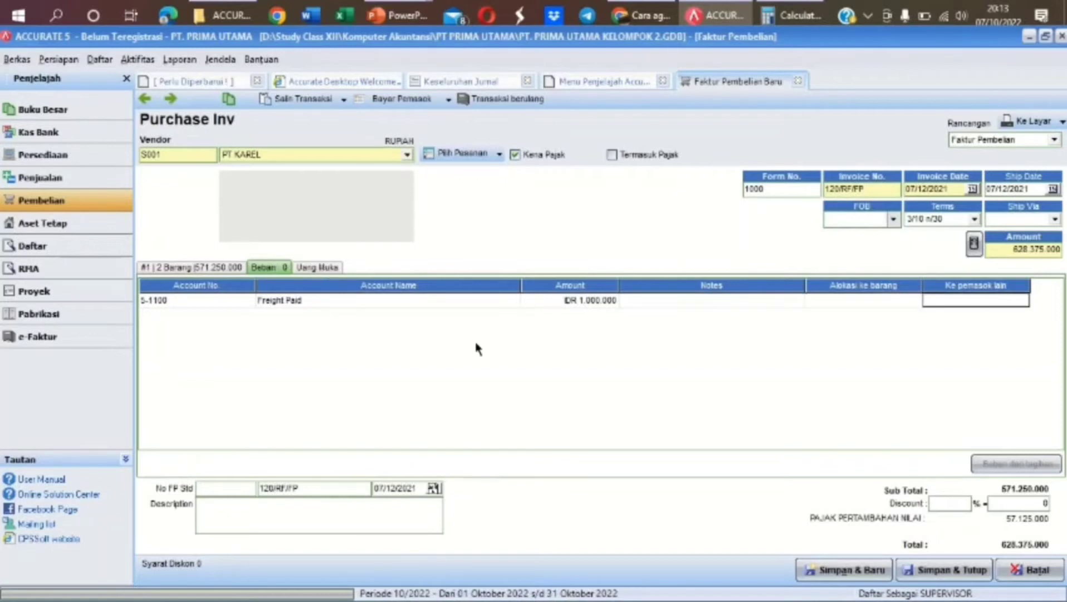
key("Tab")
left_click(227, 266)
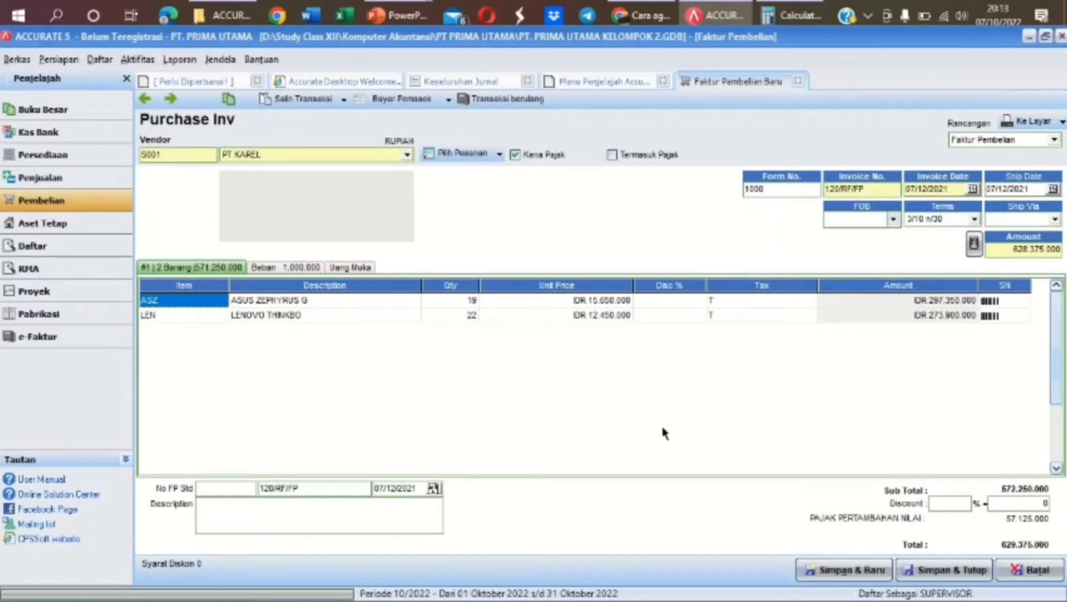
Enter the description 'MEMBELI BARANG SECARA KREDIT' and save and close invoice 120/RF/FP
left_click(403, 508)
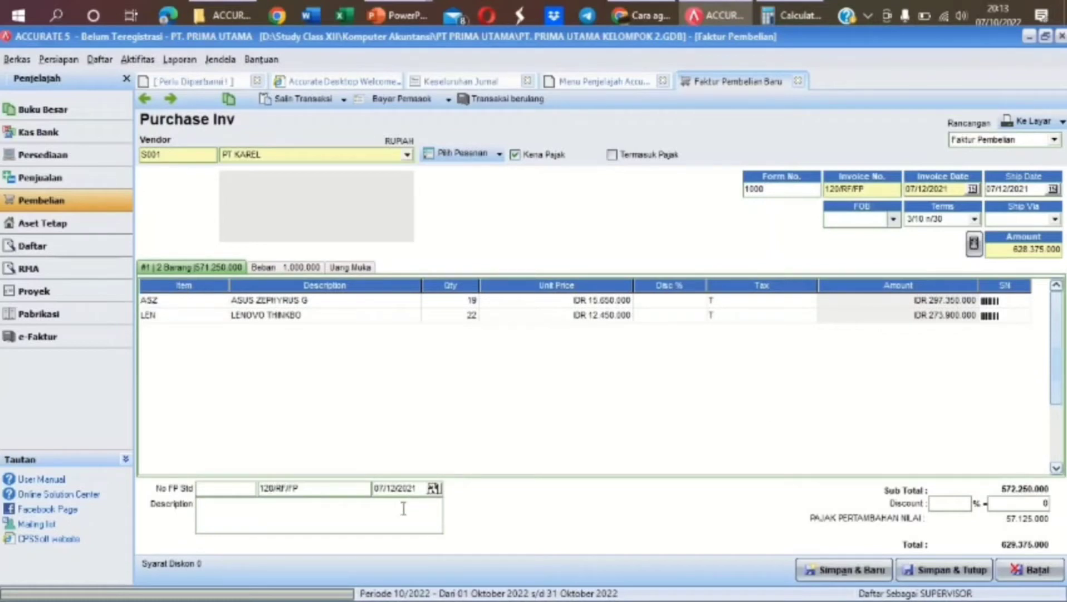
type("MEMBELI BARANG S")
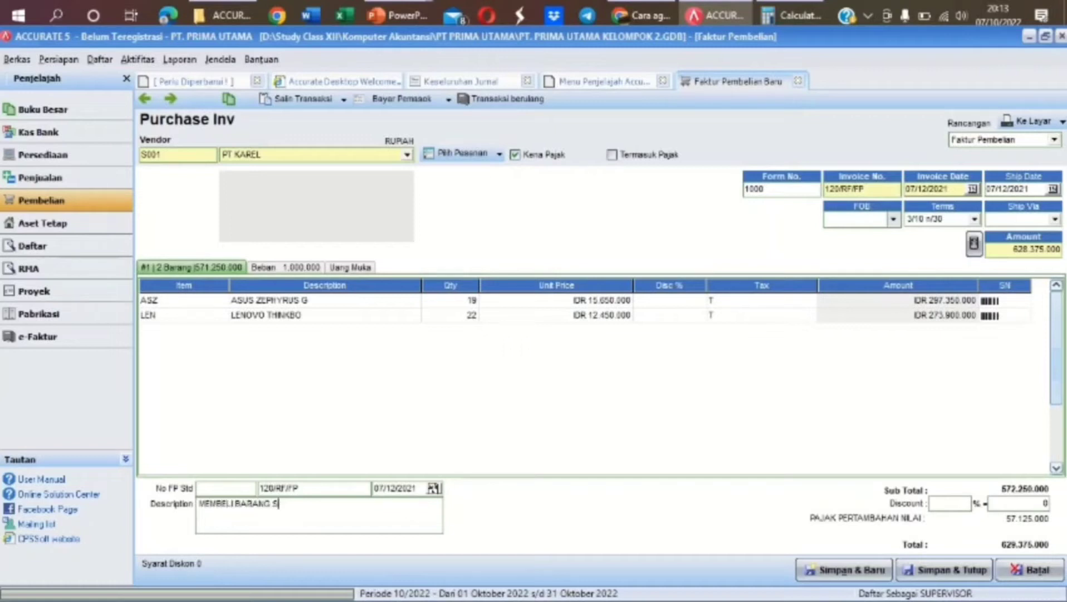
type("ECARA KREDIT")
left_click(936, 568)
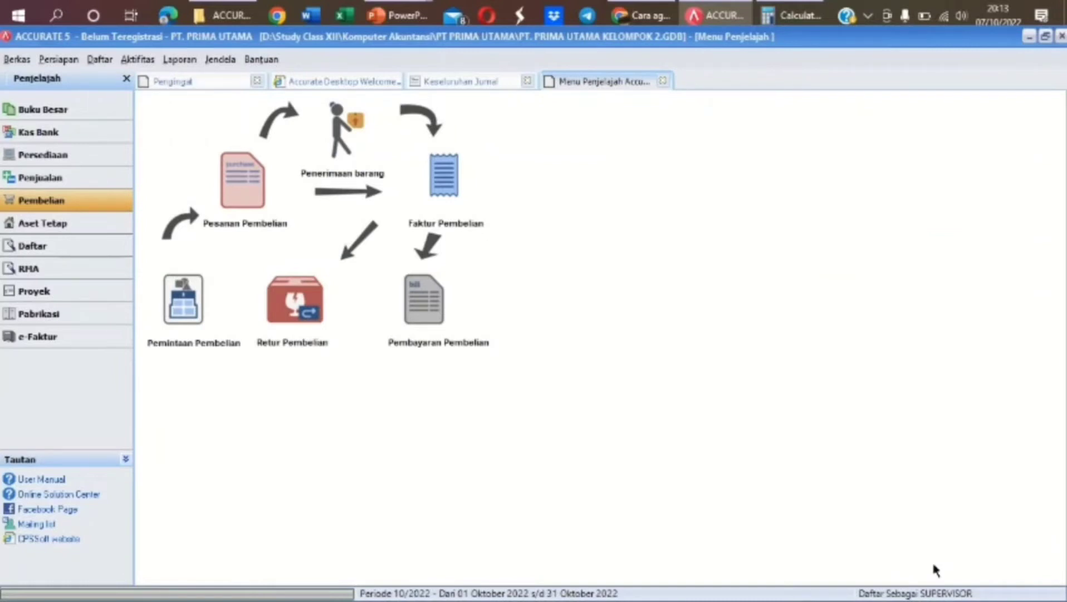
Create a sales invoice for PT PRAJNA dated 08/12/2021 with ship date 09/12/2021
left_click(64, 183)
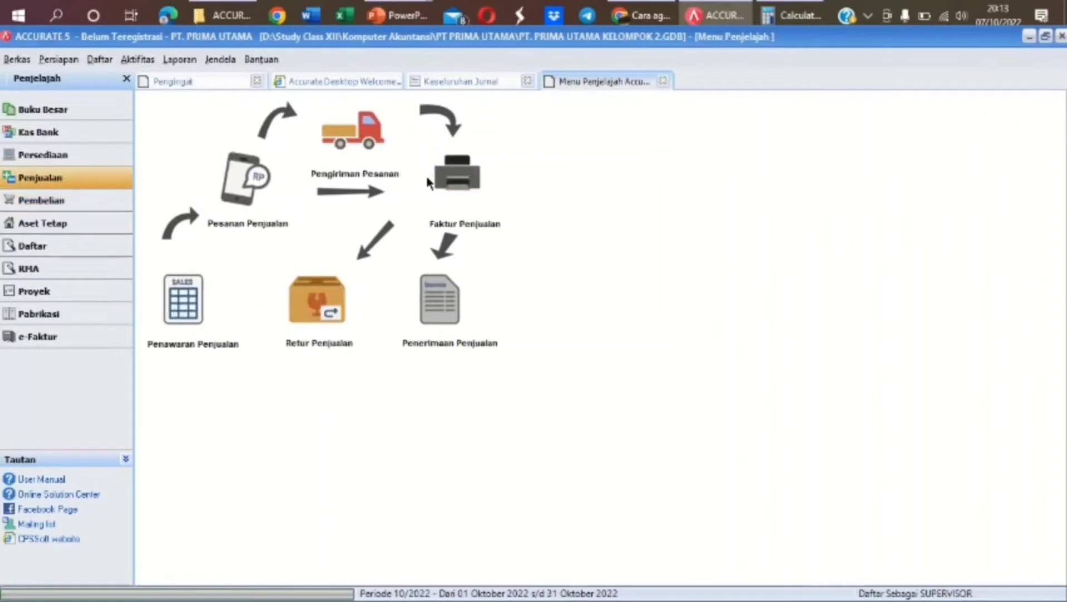
left_click(456, 189)
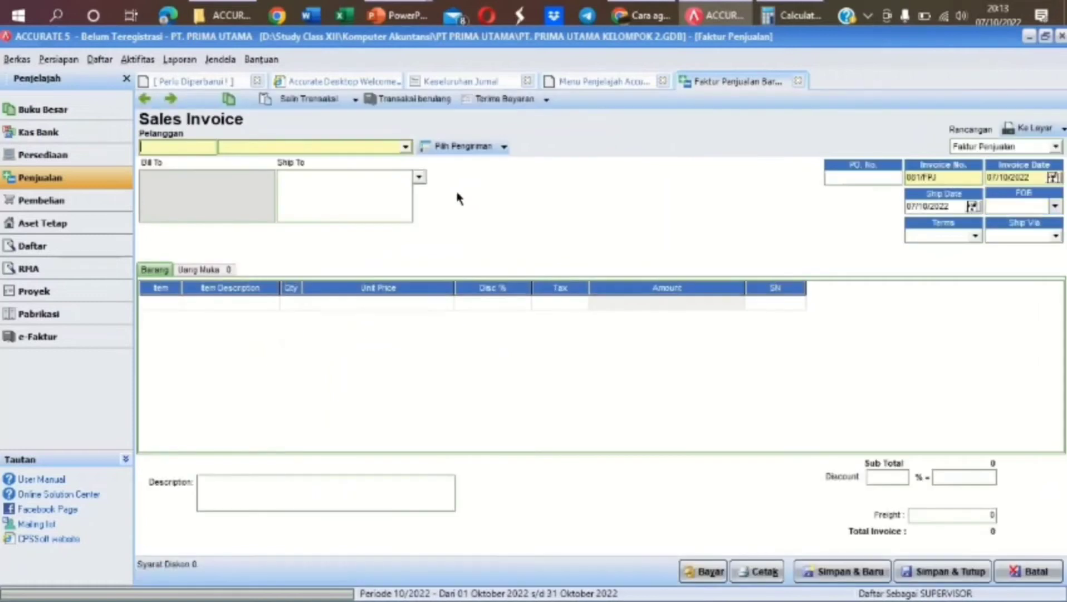
left_click(406, 147)
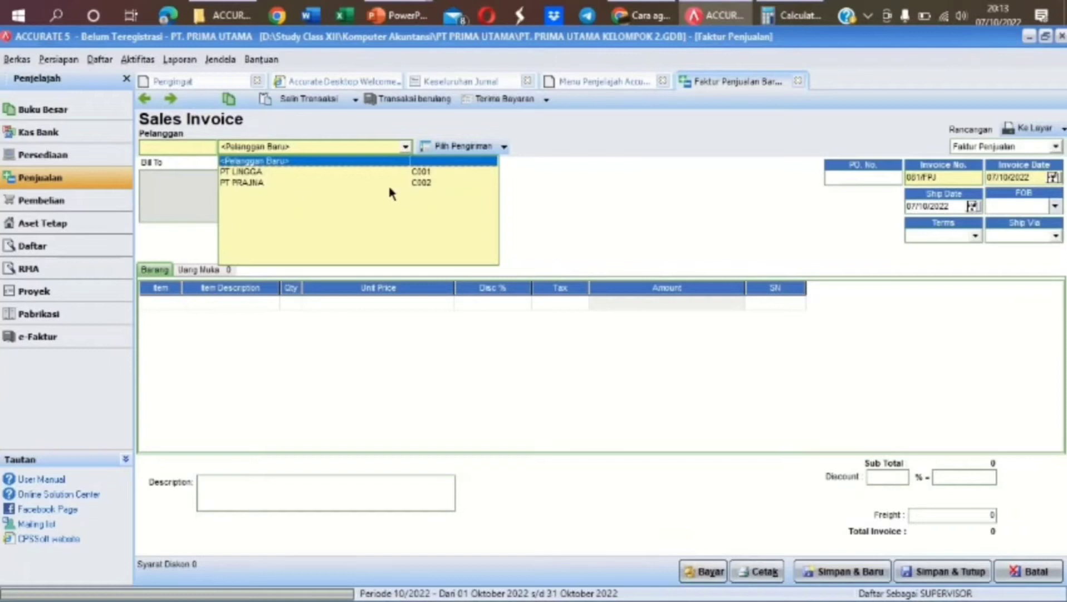
left_click(312, 183)
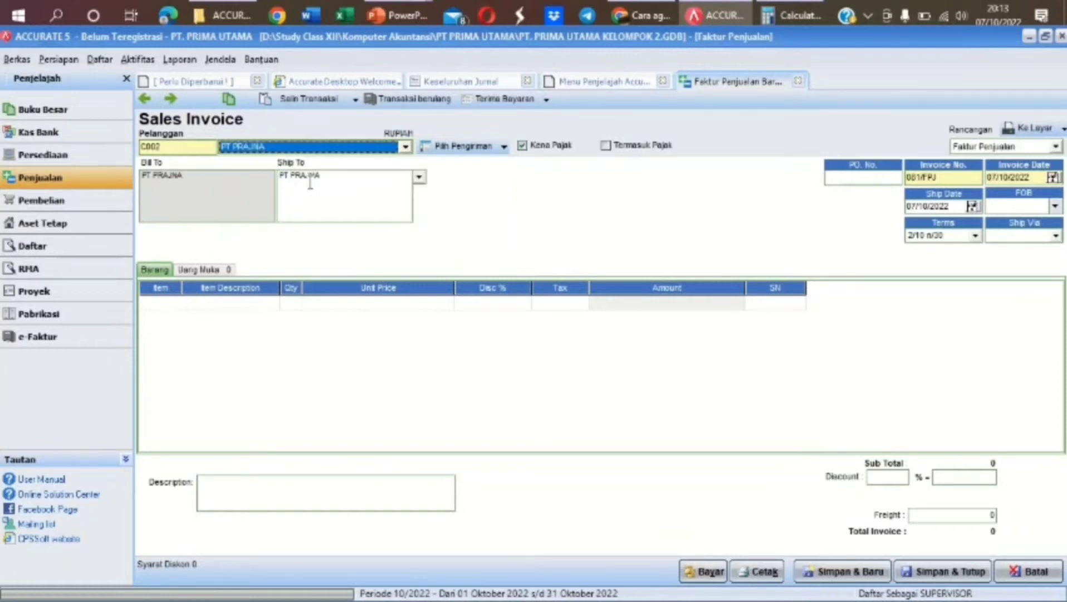
left_click(1030, 176)
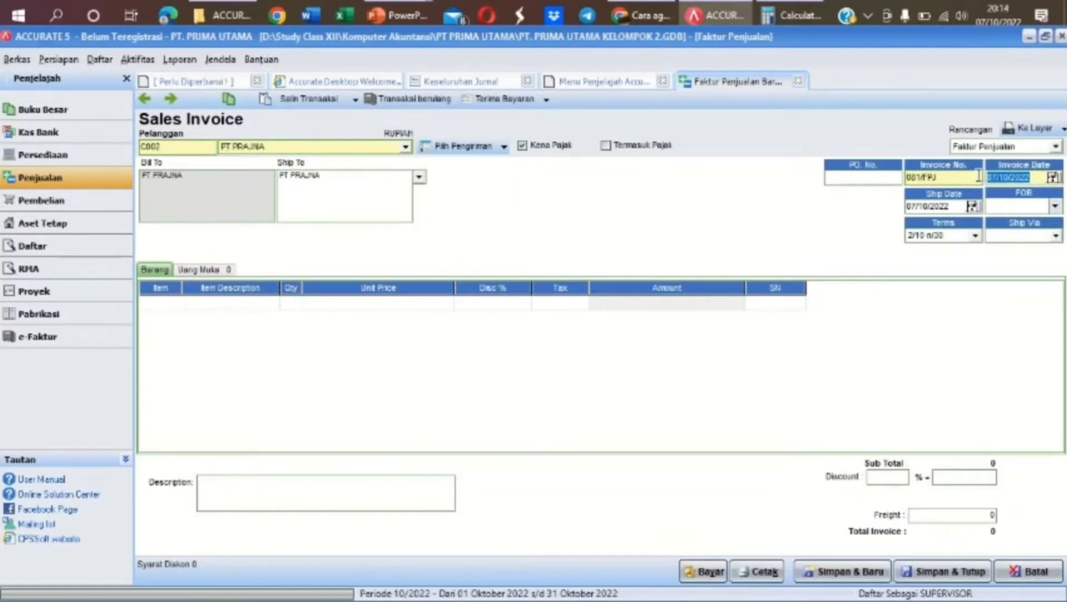
type("08/12/2021")
left_click(948, 206)
type("09/12/2021")
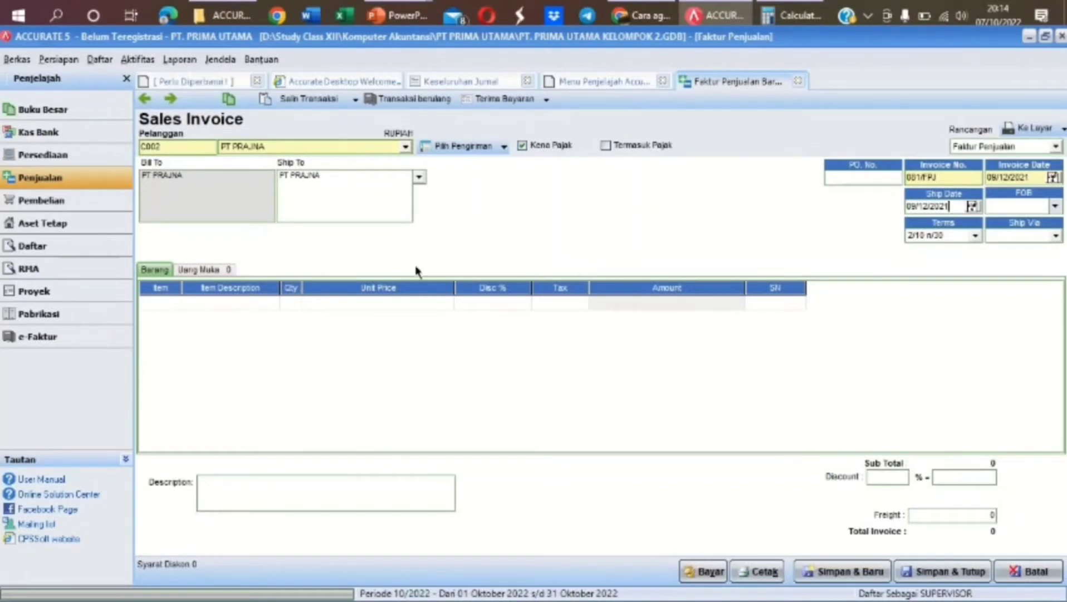
Add 5 ASUS ZEPHYRUS G at IDR 17.800.000 as the first sales line
left_click(169, 305)
left_click(174, 302)
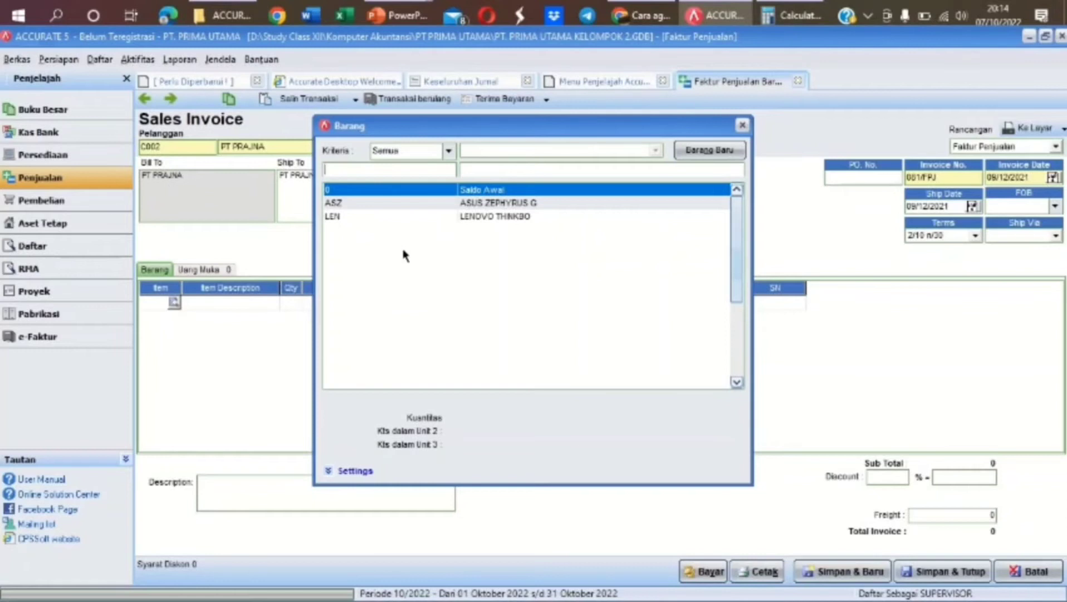
double_click(554, 203)
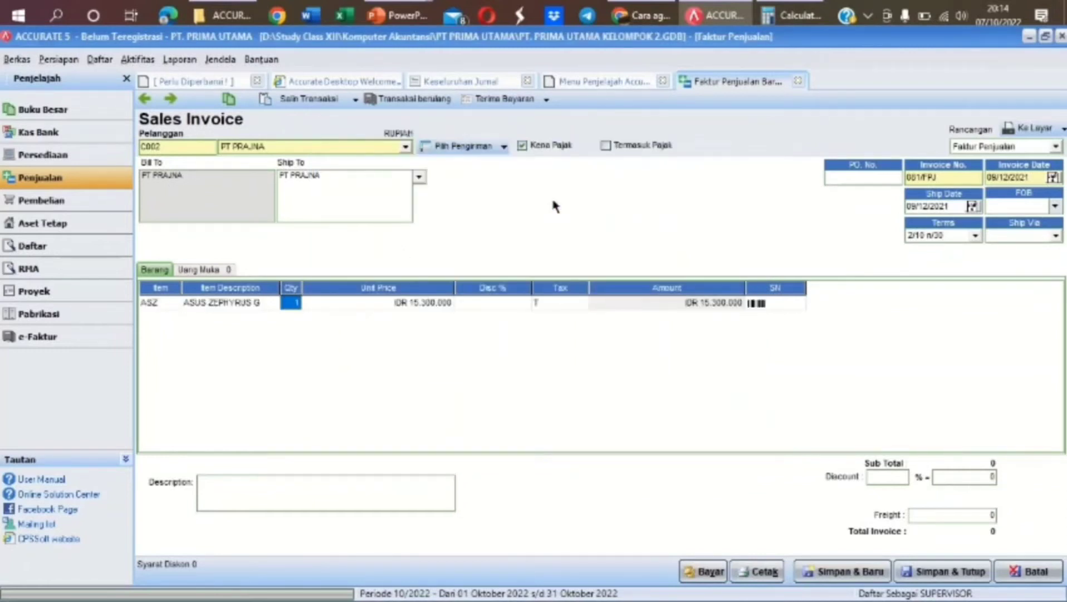
type("5")
key("Tab")
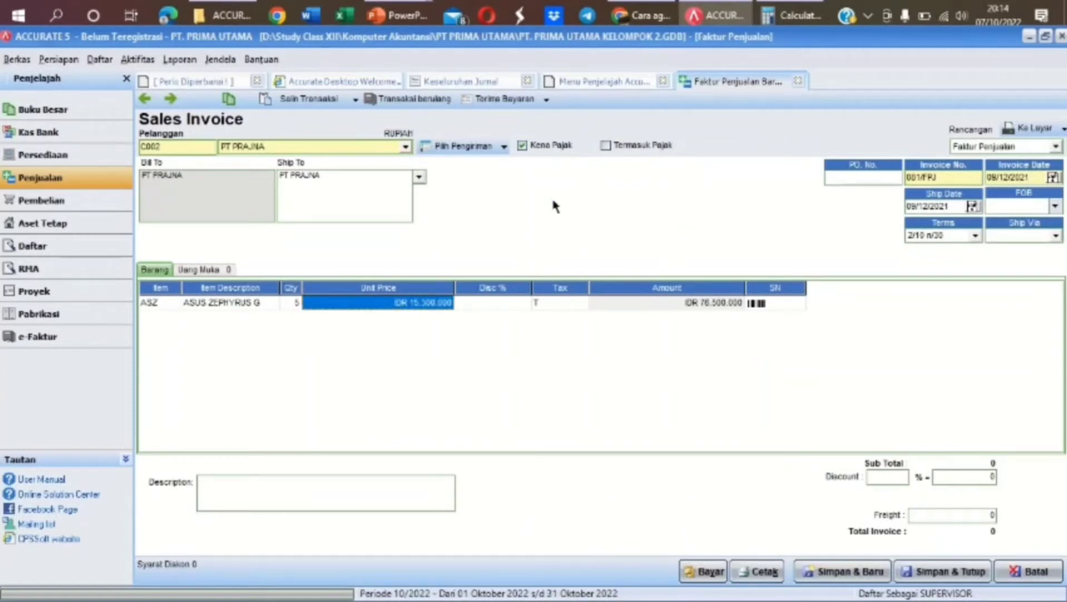
type("17800")
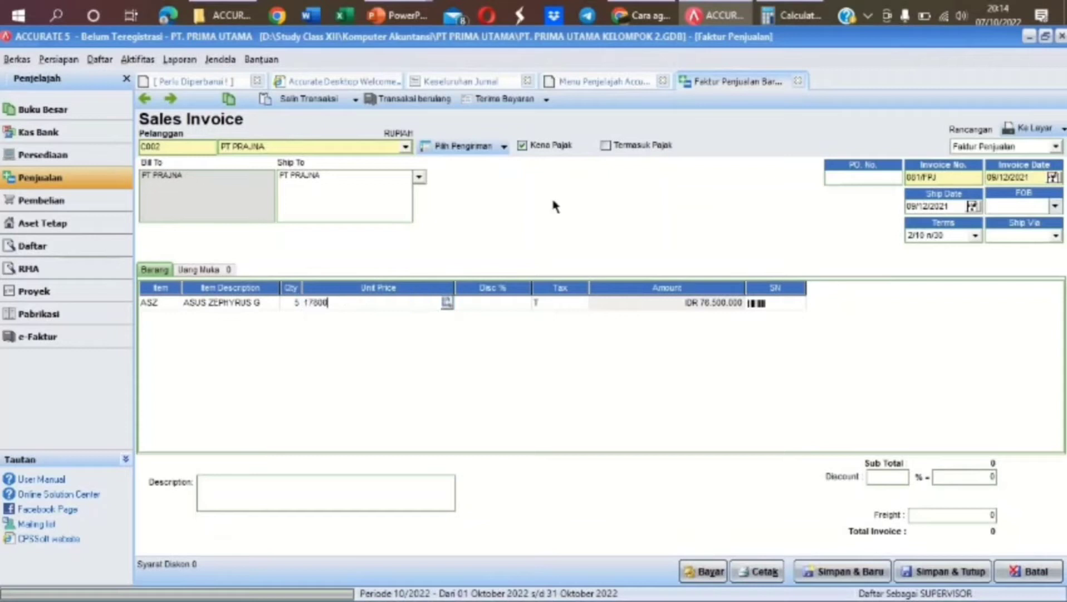
type("00")
key("Tab")
key("Tab")
key("Tab")
key("Tab")
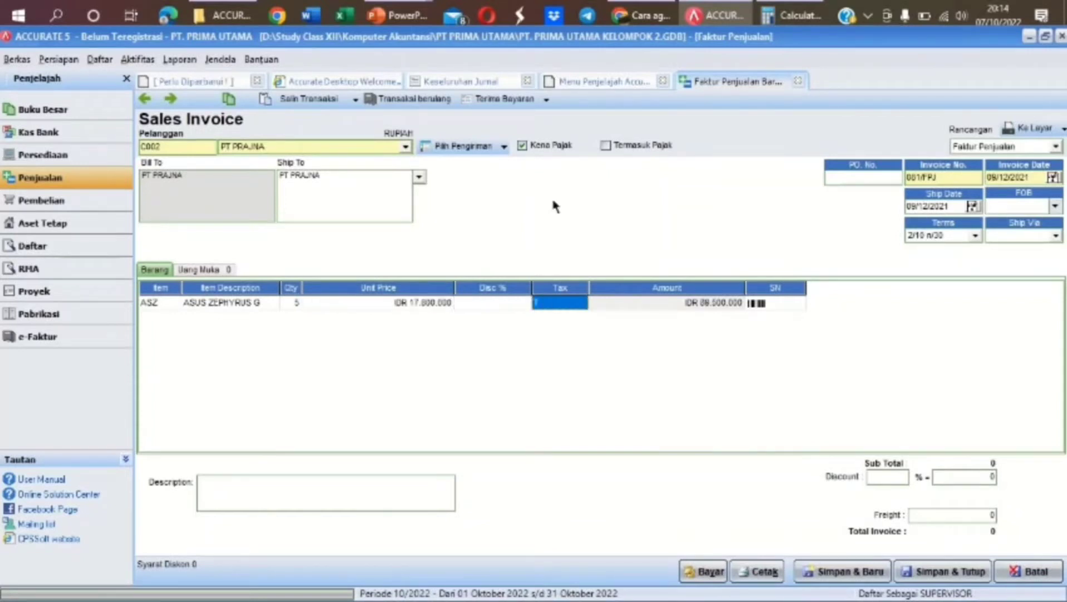
key("Tab")
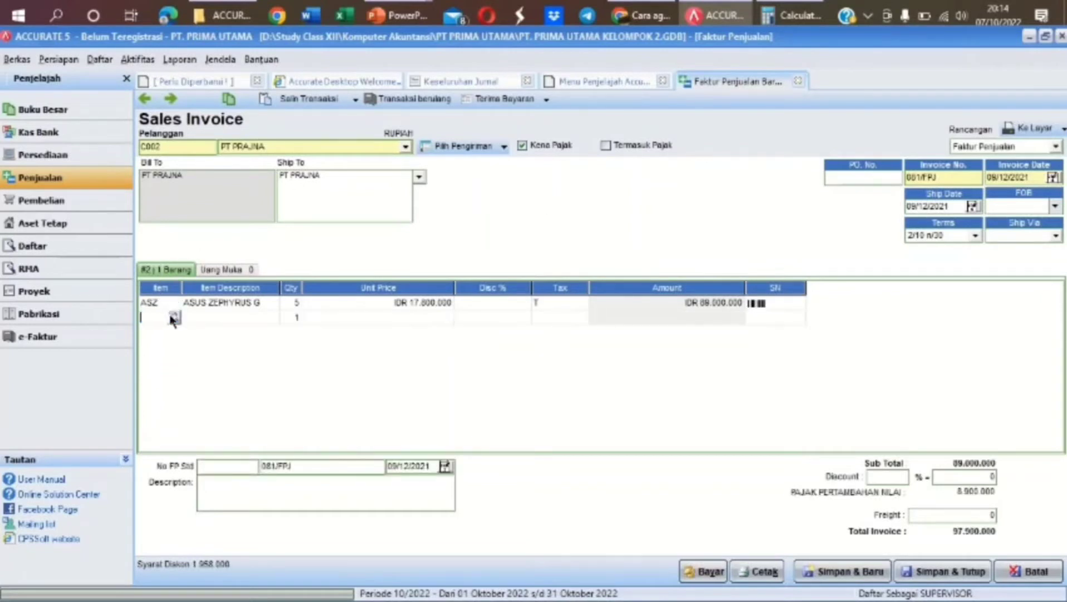
Add 3 LENOVO THINKBO at IDR 13.500.000 as the second sales line
left_click(173, 316)
double_click(496, 217)
key("Tab")
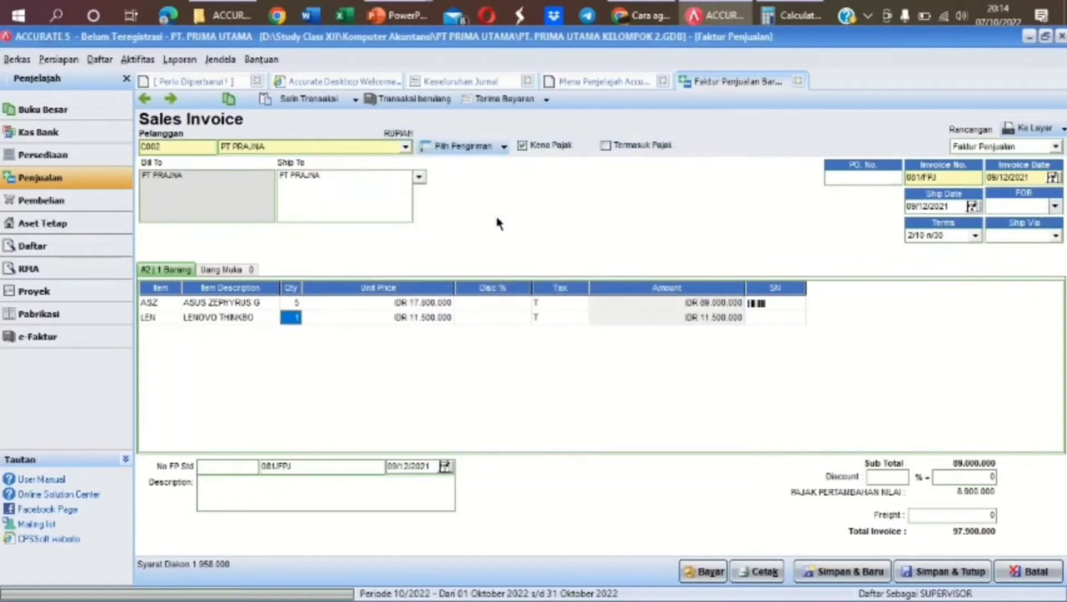
type("3")
key("Tab")
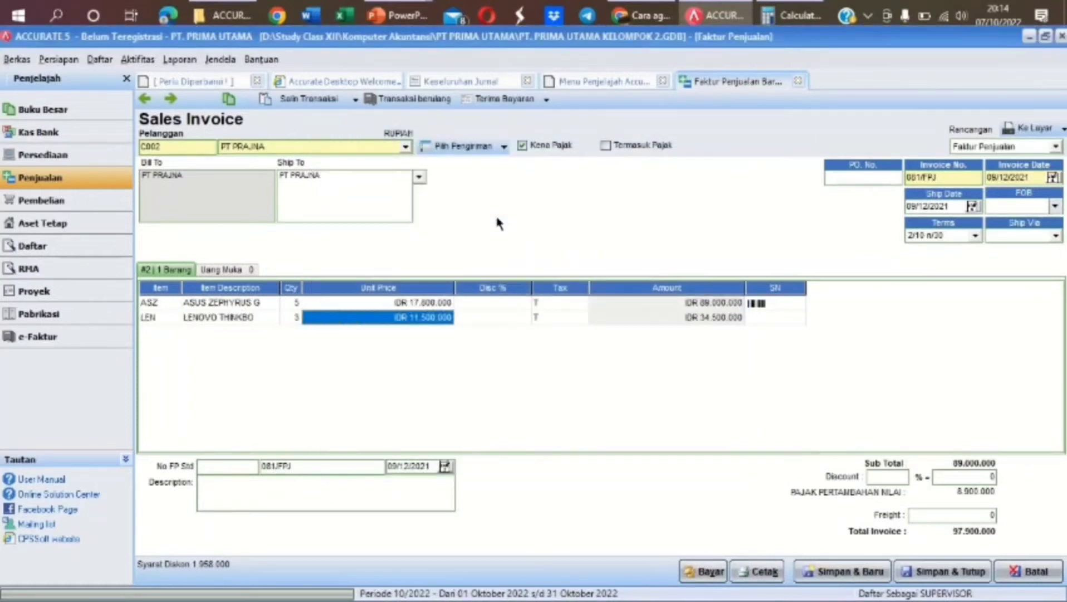
type("1")
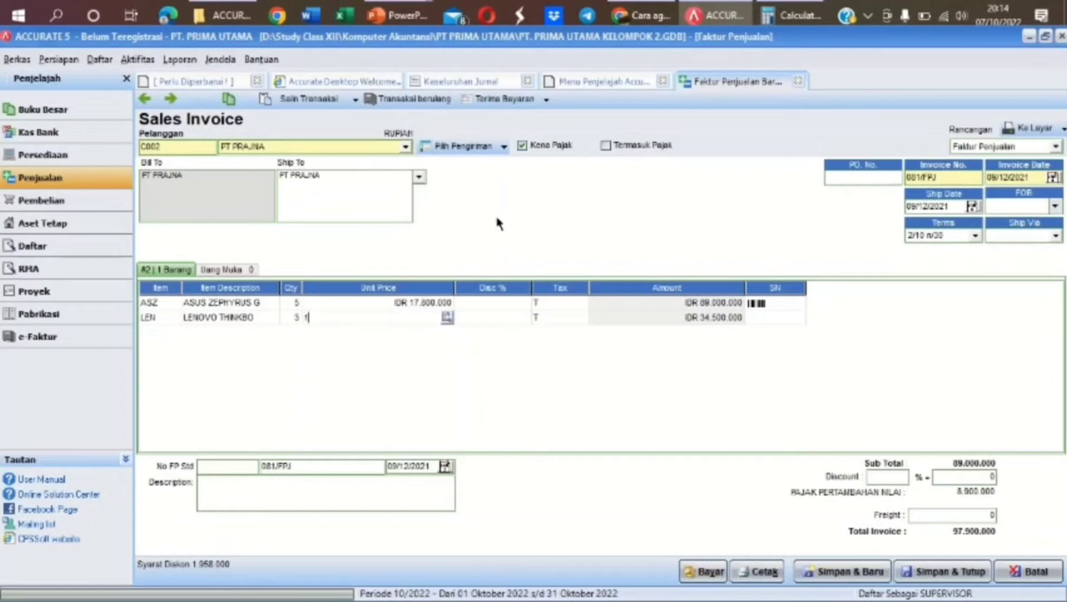
type("3.500.00000")
key("Tab")
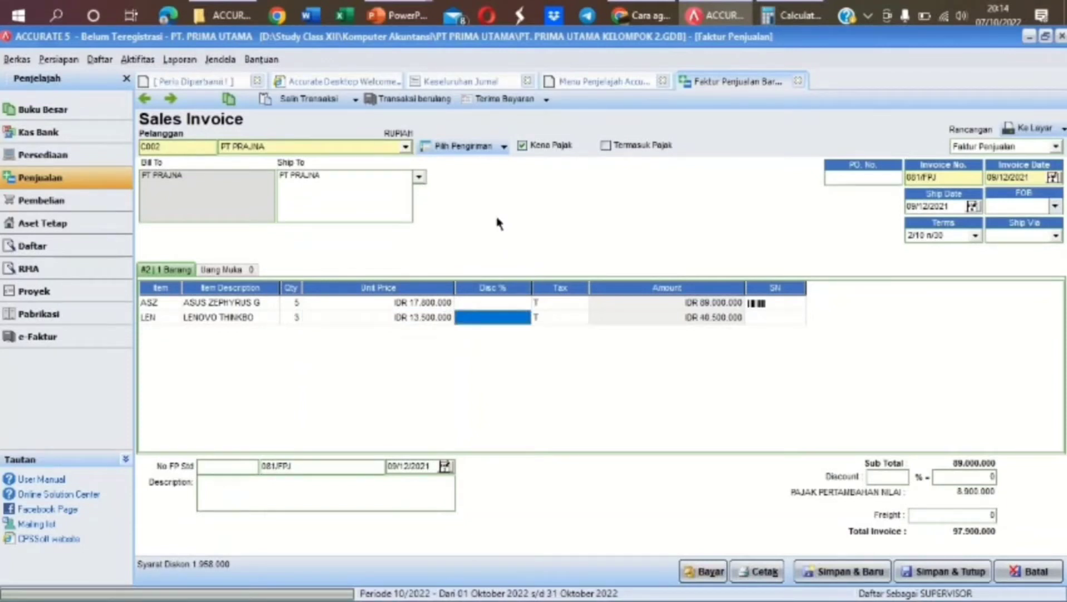
key("Tab")
key("Tab")
key("Tab")
key("Tab")
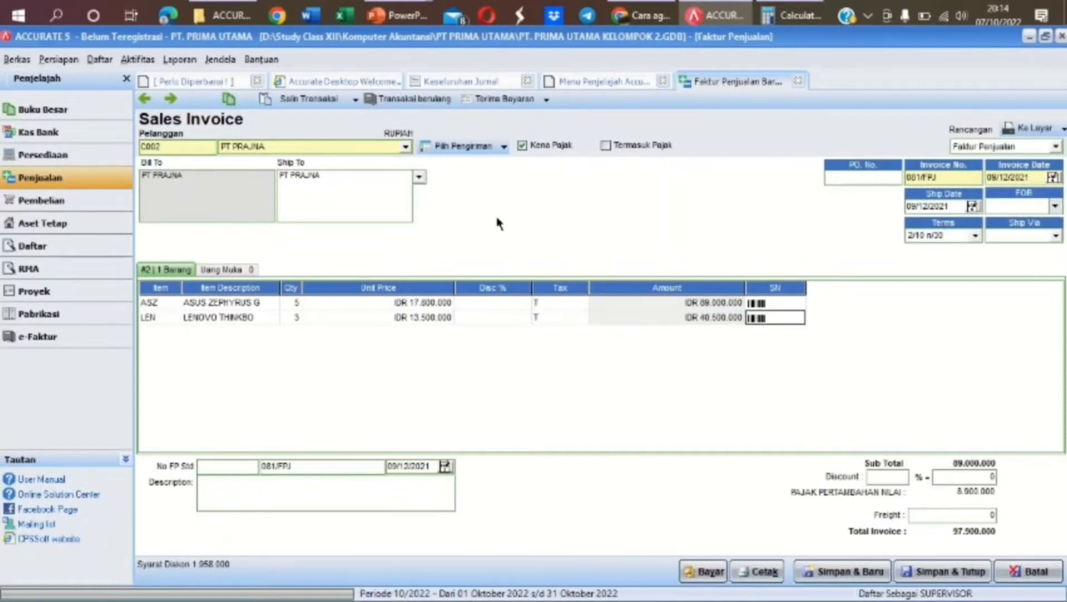
left_click(387, 493)
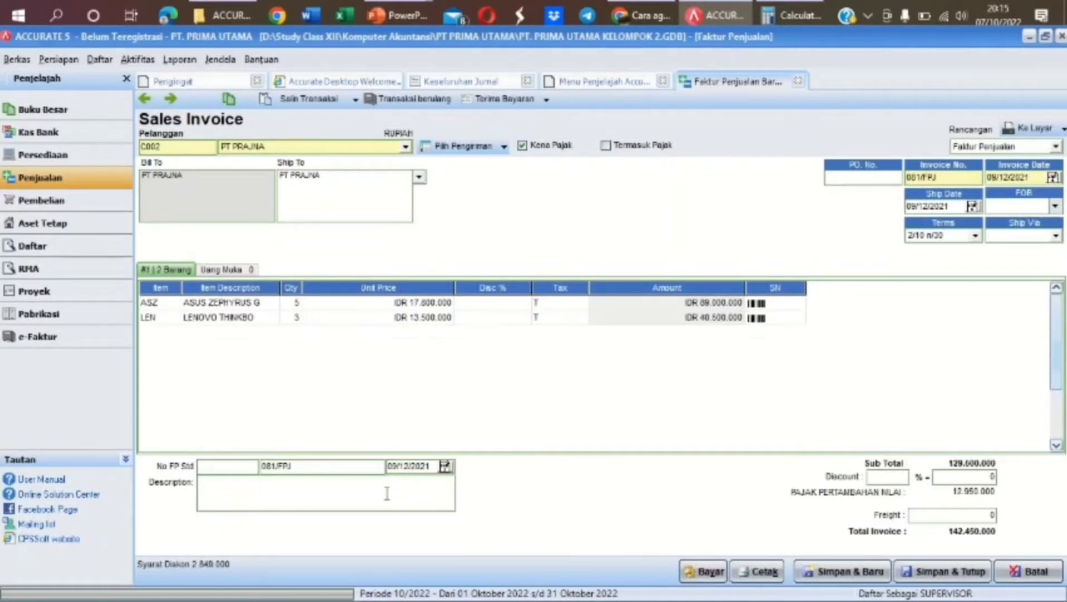
Enter the description 'PENJUALAN KREDIT KE PT PRAJNA' and save and close invoice 081/FPJ
type("PENJUALAN KREDIT ")
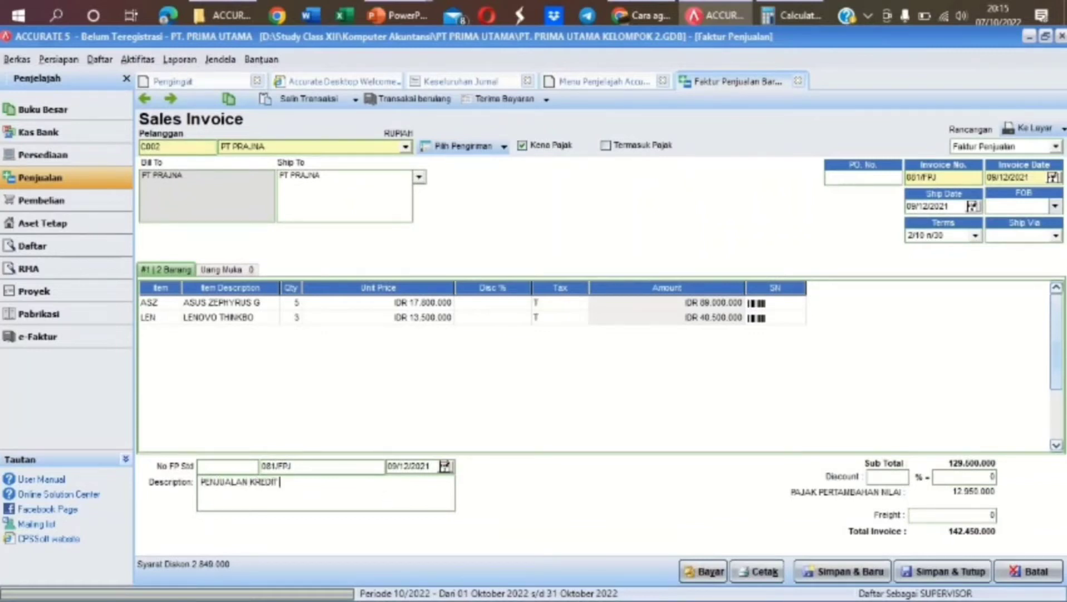
type("KE PT PRAJNA")
left_click(927, 574)
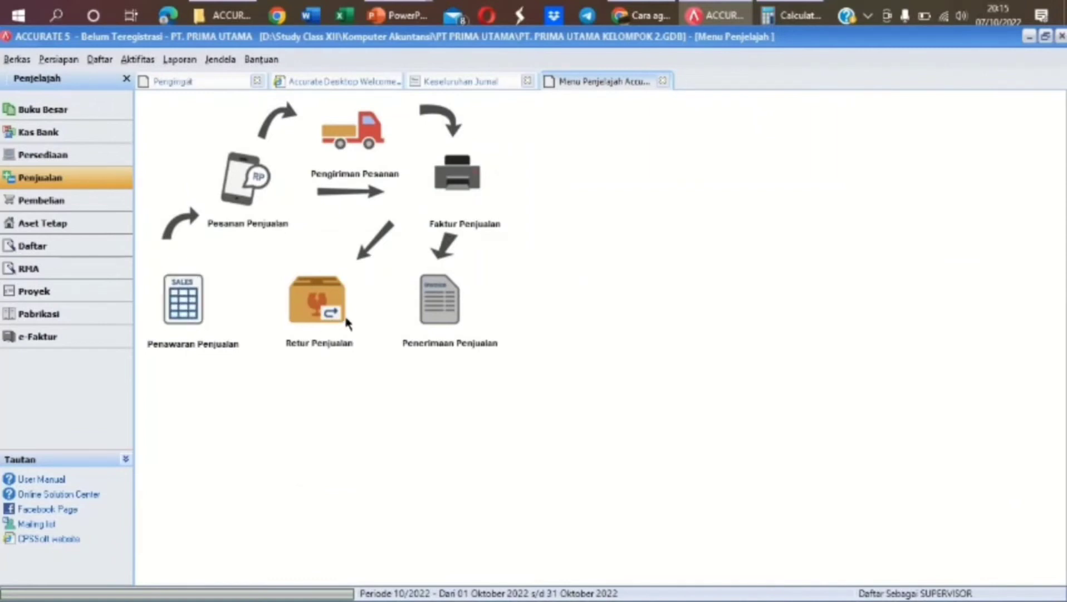
Create a sales return for customer PT PRAJNA against invoice 081/FPJ
left_click(312, 318)
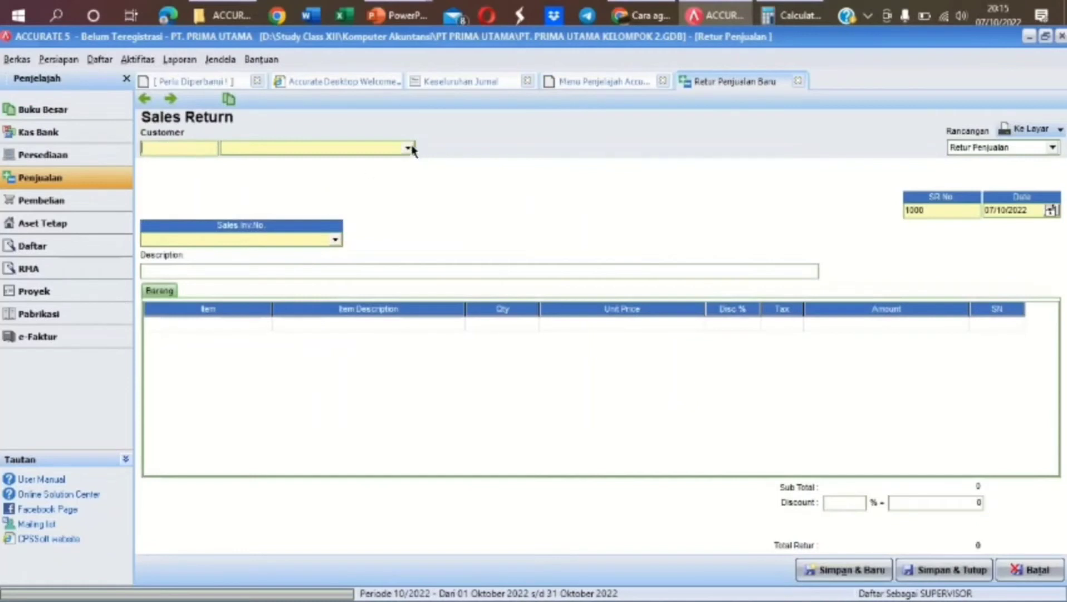
left_click(408, 147)
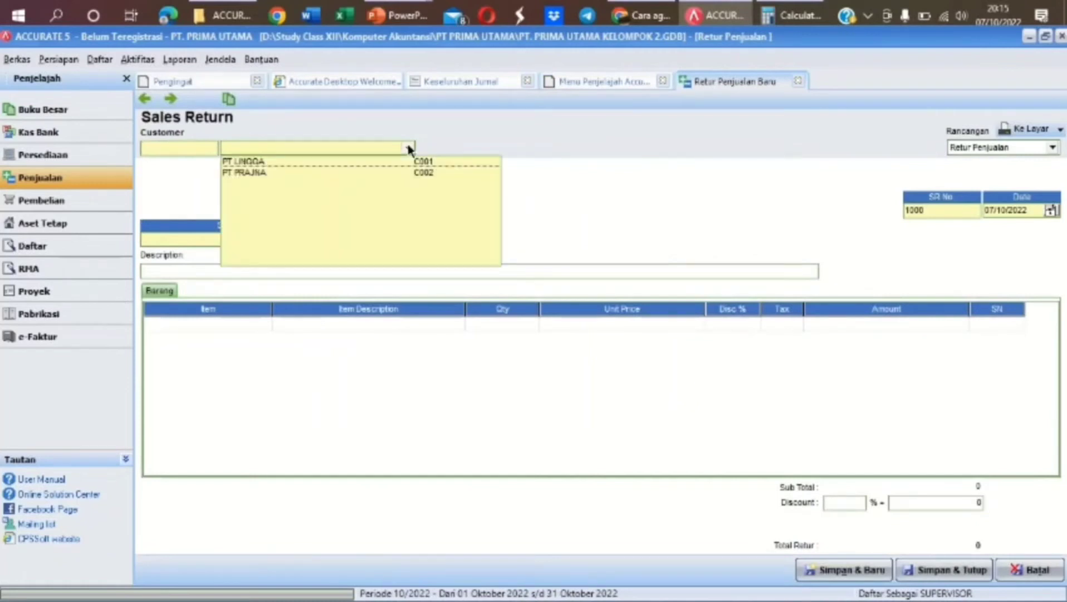
left_click(326, 171)
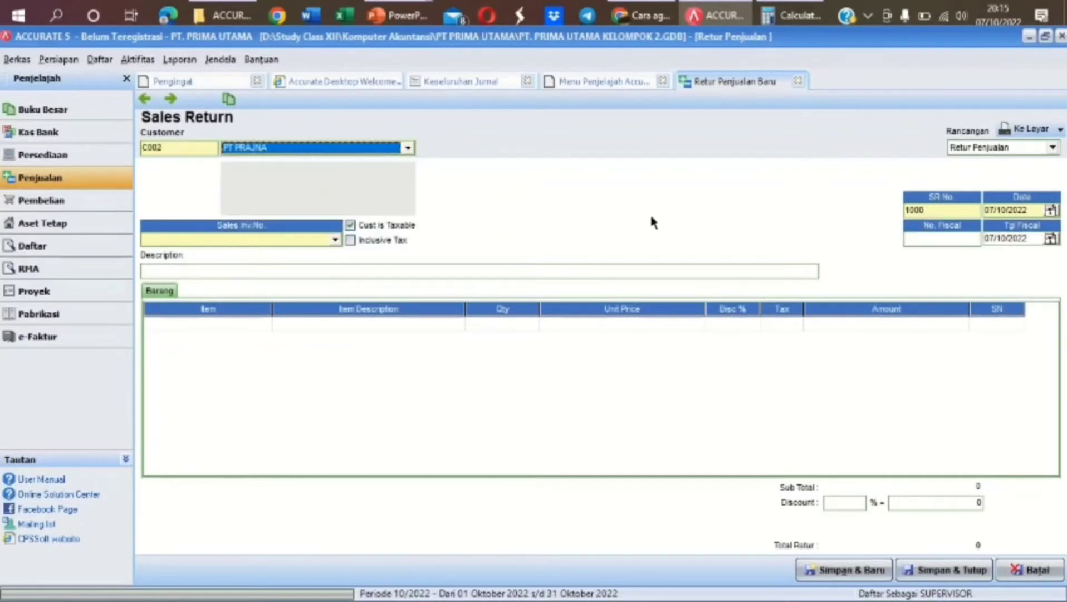
key("Tab")
left_click(334, 241)
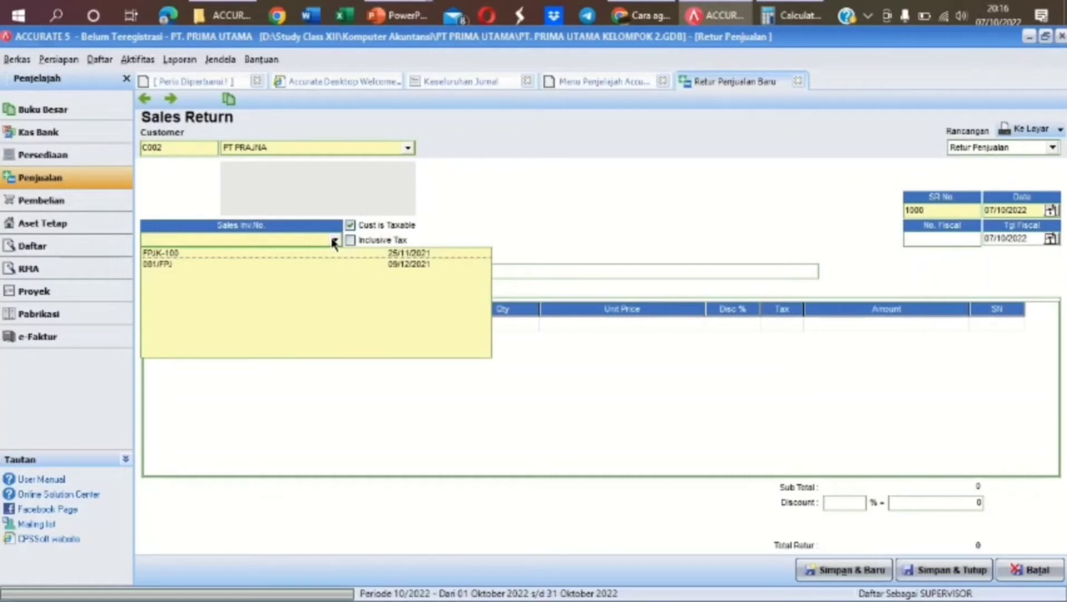
left_click(317, 264)
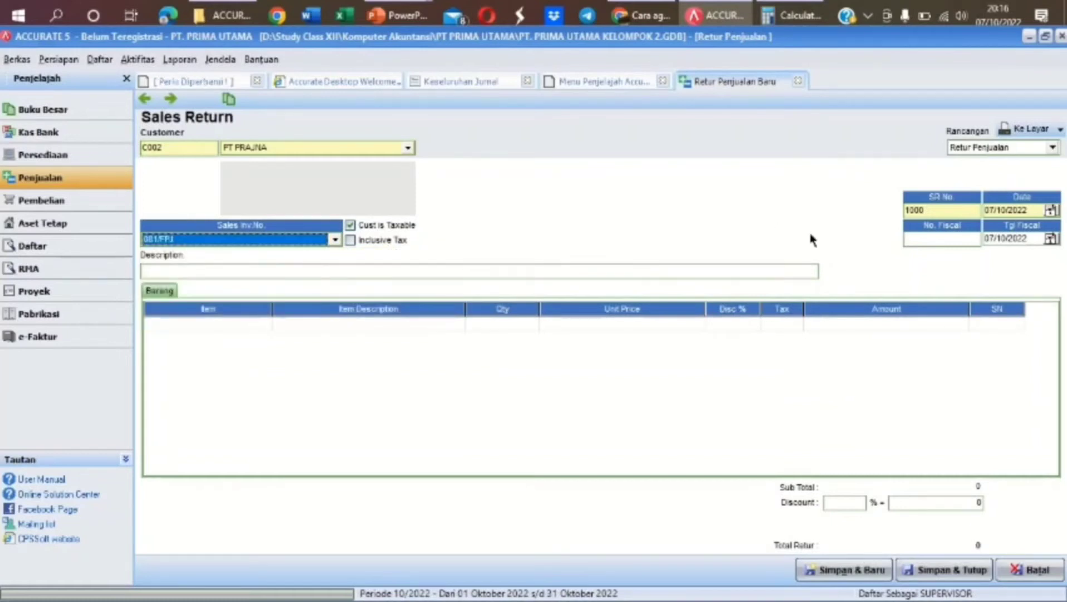
Set the return date and fiscal date to 10/12/2021 and number it 001/BM
left_click(1030, 211)
left_click_drag(1029, 211, 974, 210)
type("10/12/2021")
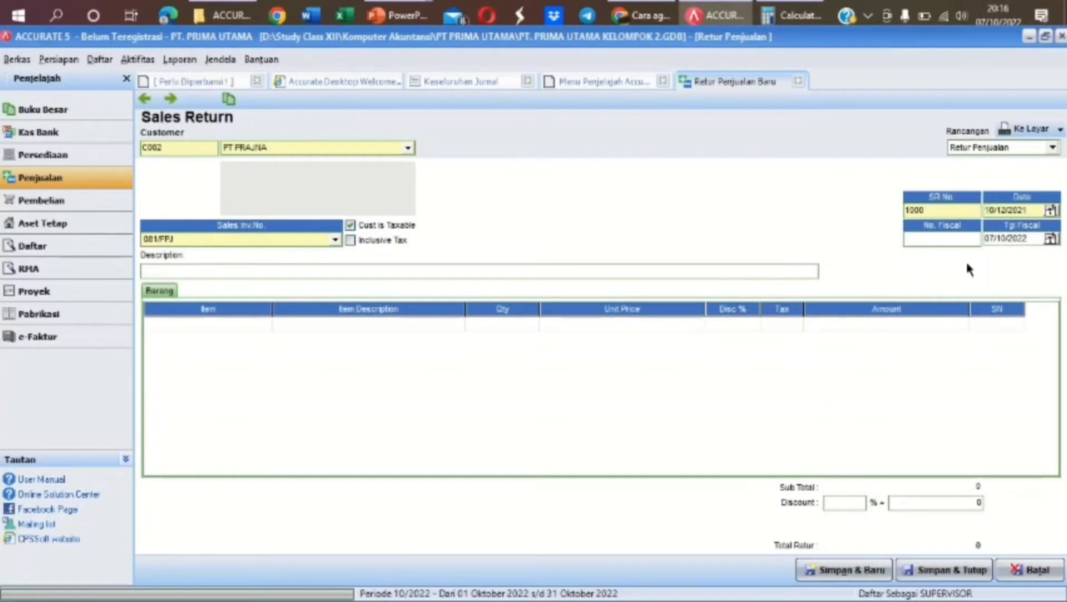
left_click(1029, 237)
left_click_drag(931, 211, 897, 217)
type("001/BM")
Type the return description 'DIRETUR BARANG YANG TELAH DIJUAL', correcting the initial 'MERETUR' wording
left_click(466, 272)
type("MERETUR BARANG YANG TE")
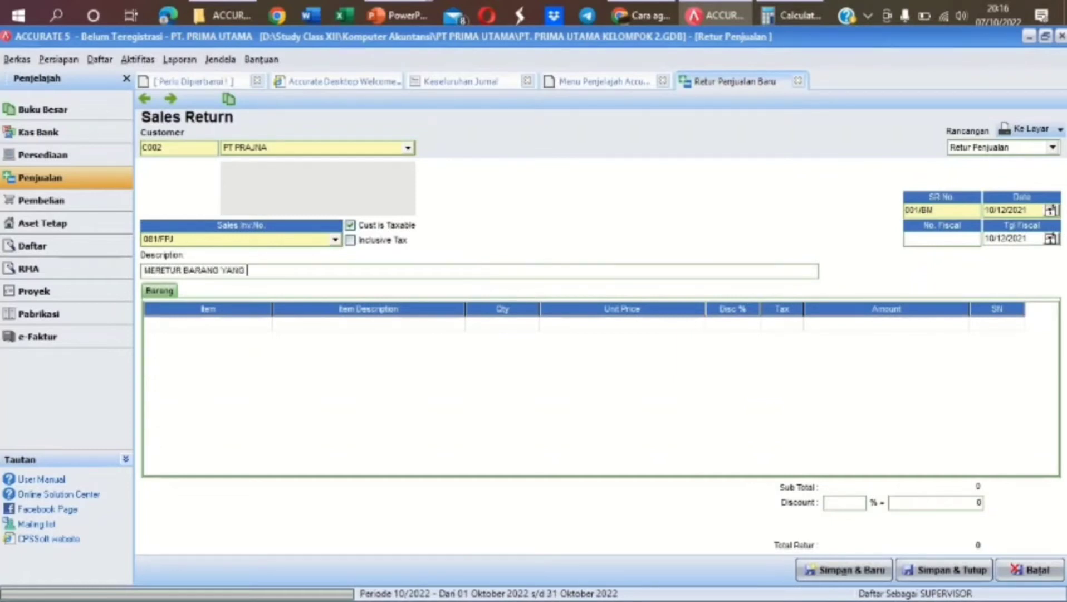
type("LAH")
key("BackSpace")
key("BackSpace")
key("BackSpace")
key("BackSpace")
key("BackSpace")
key("BackSpace")
key("BackSpace")
key("BackSpace")
key("BackSpace")
key("BackSpace")
key("BackSpace")
key("BackSpace")
key("BackSpace")
key("BackSpace")
key("BackSpace")
key("BackSpace")
key("BackSpace")
key("BackSpace")
key("BackSpace")
key("BackSpace")
type("DIRETUR BARANG")
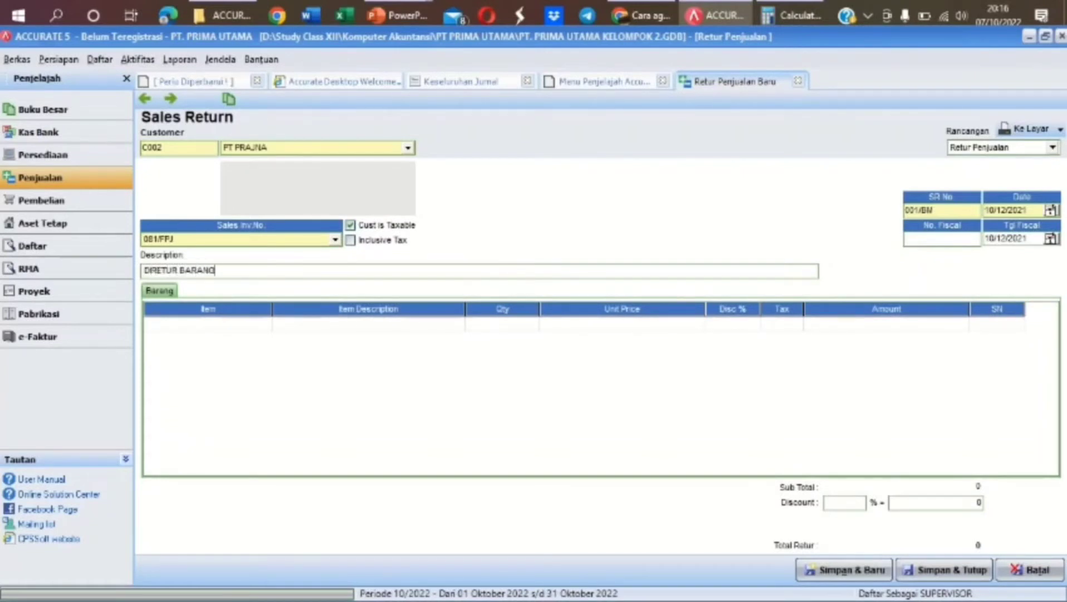
type(" YANG TELAH DIJUAL")
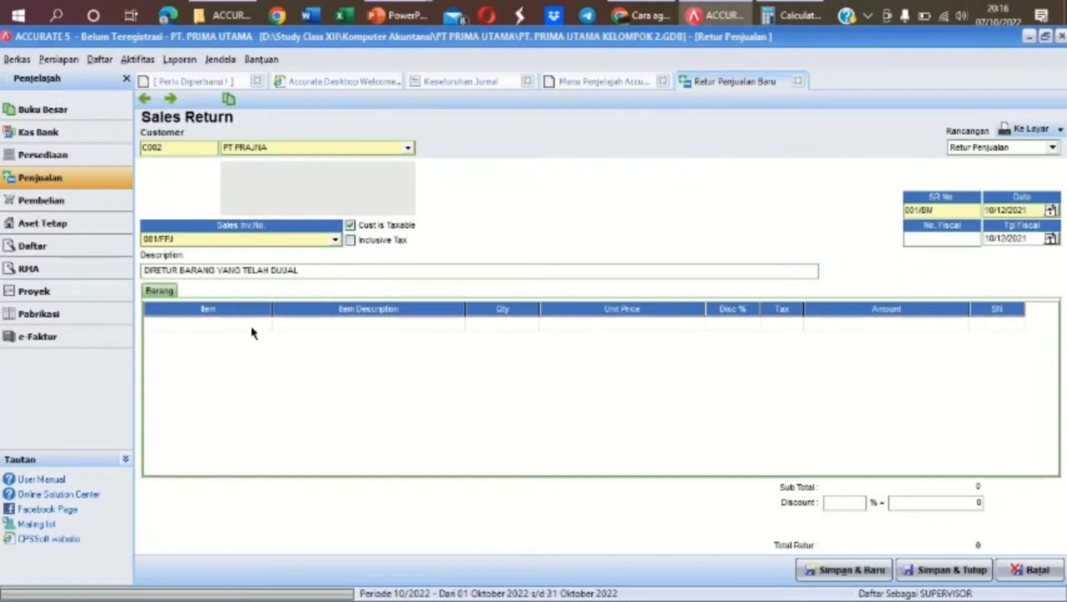
Return 1 LENOVO THINKBO at 13.500.000, not all items, for a 14.850.000 total
left_click(337, 324)
left_click(447, 322)
left_click(457, 324)
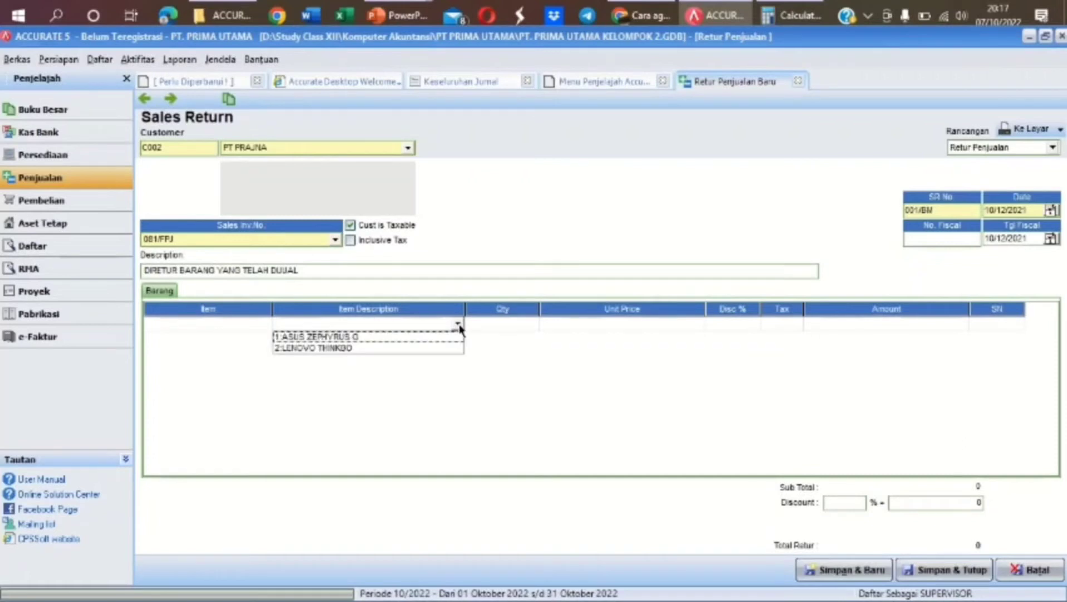
left_click(360, 347)
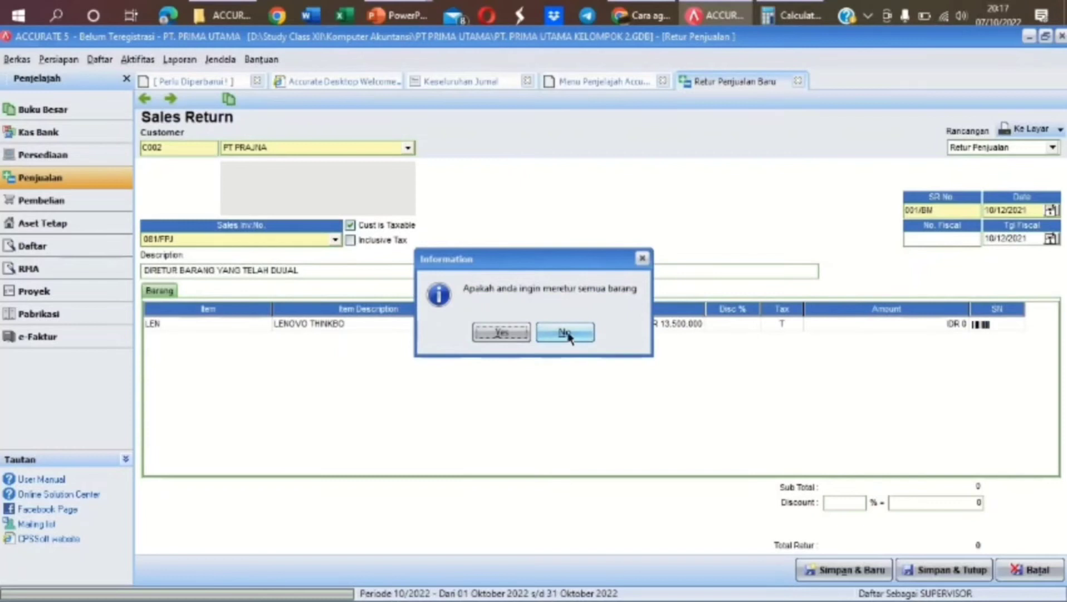
left_click(565, 333)
left_click(532, 328)
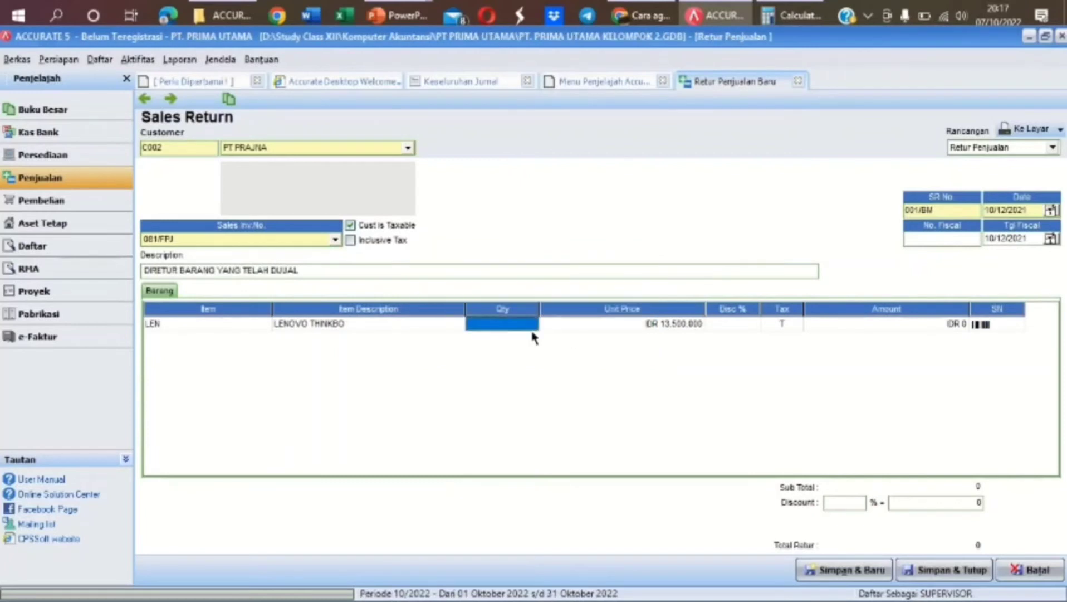
type("1")
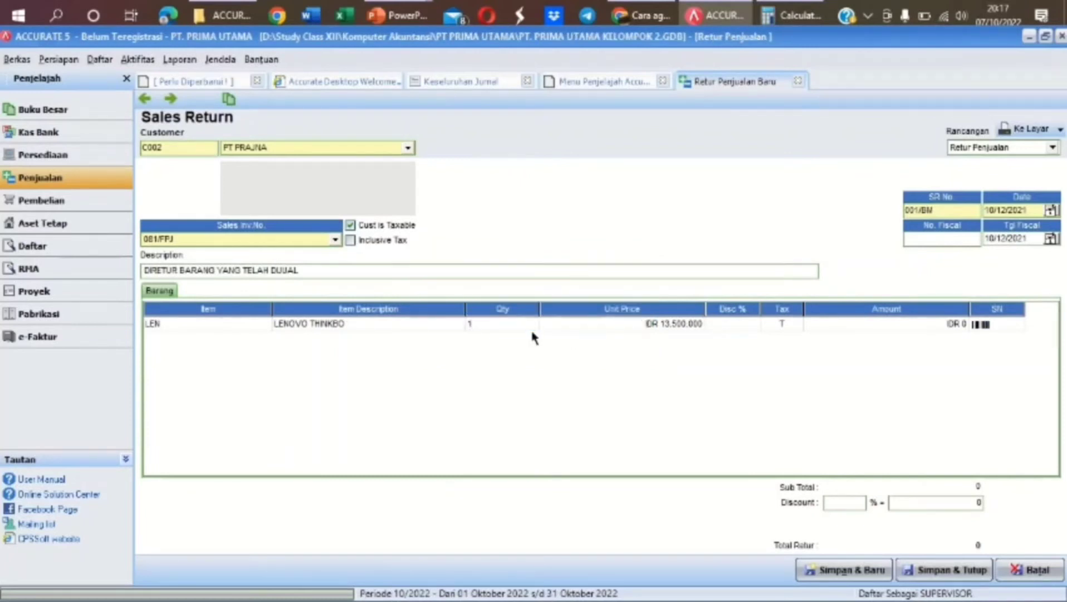
key("Tab")
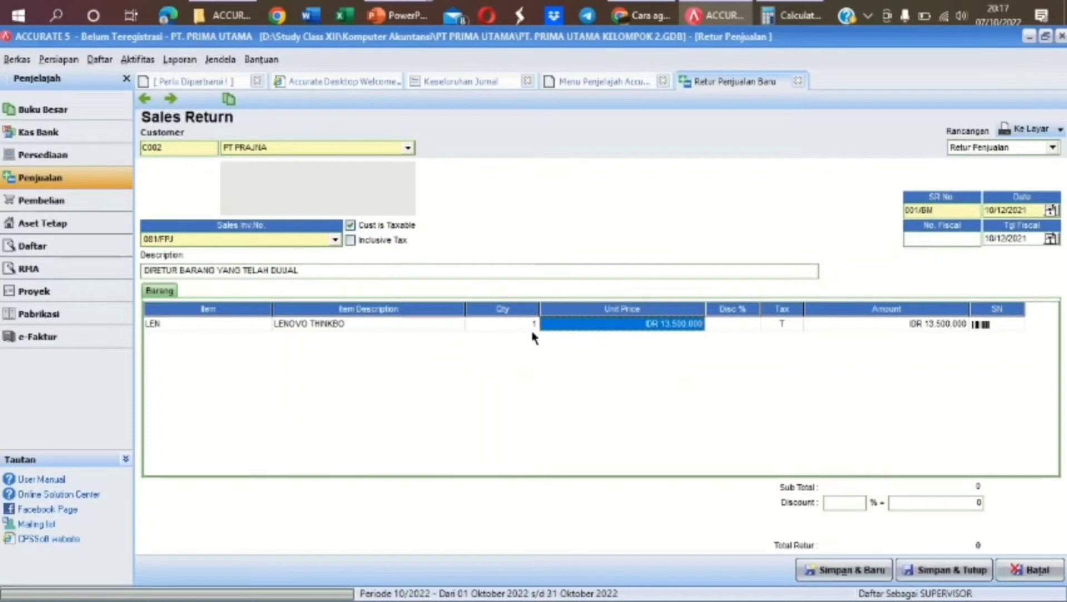
key("Tab")
key("Tab")
key("Tab")
key("Tab")
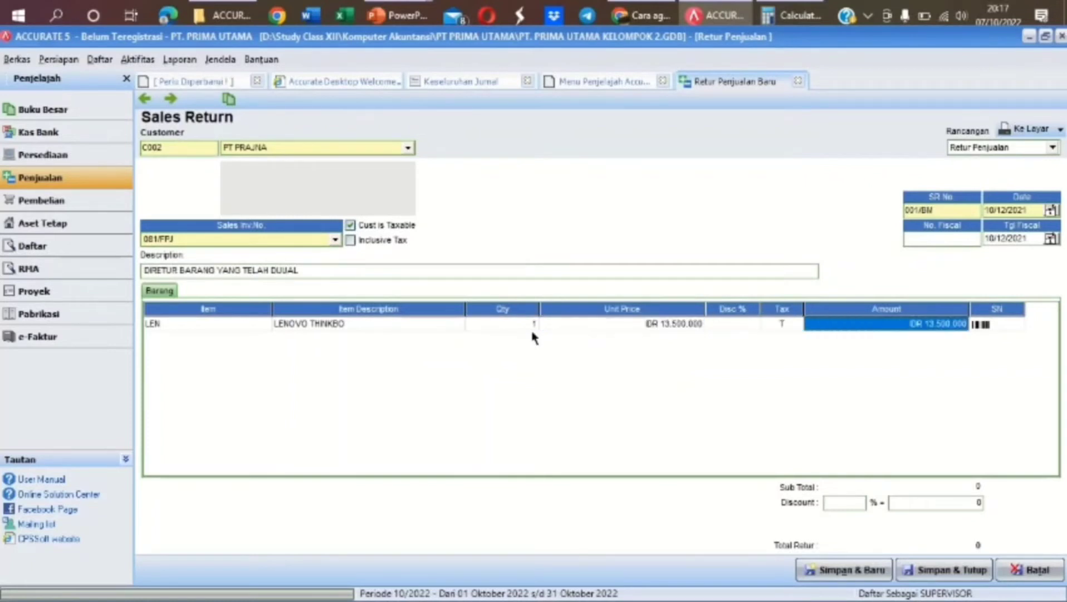
key("Tab")
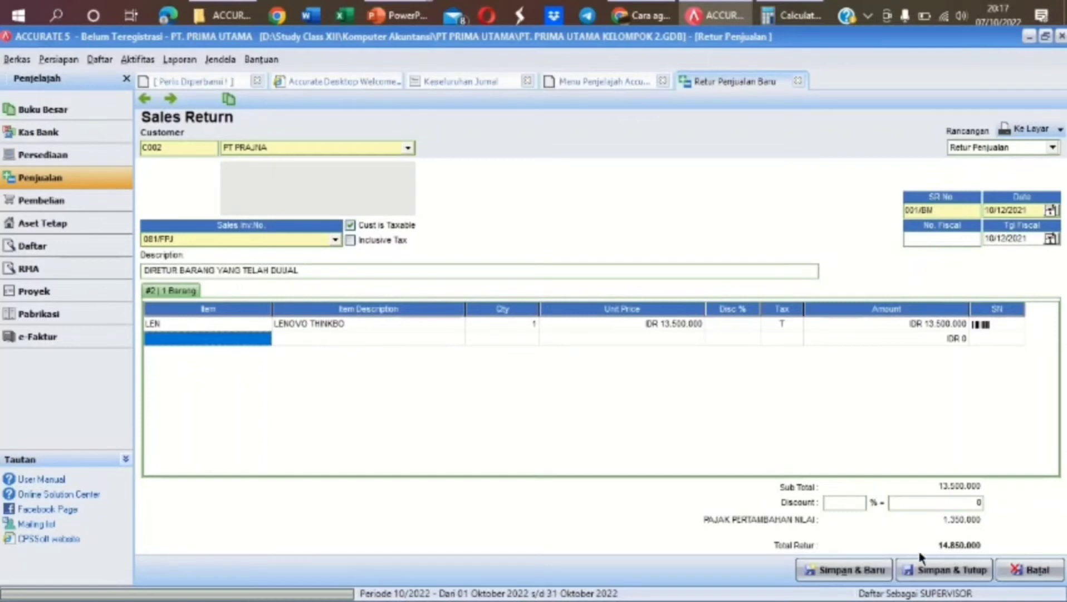
Save and close sales return 001/BM (IDR 14.850.000) and switch to the Pembelian workflow
left_click(933, 571)
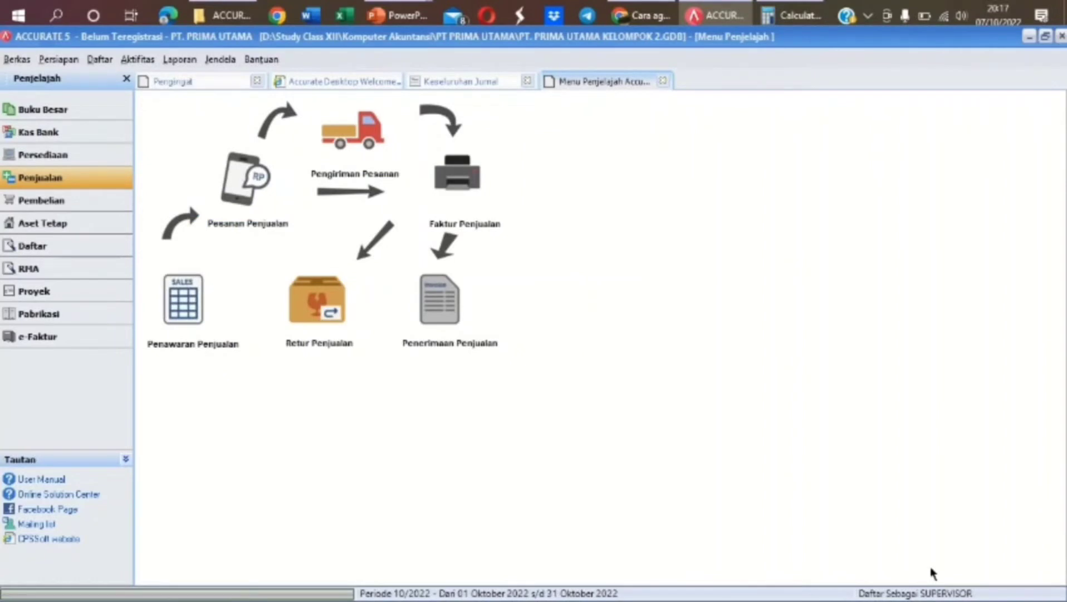
left_click(85, 205)
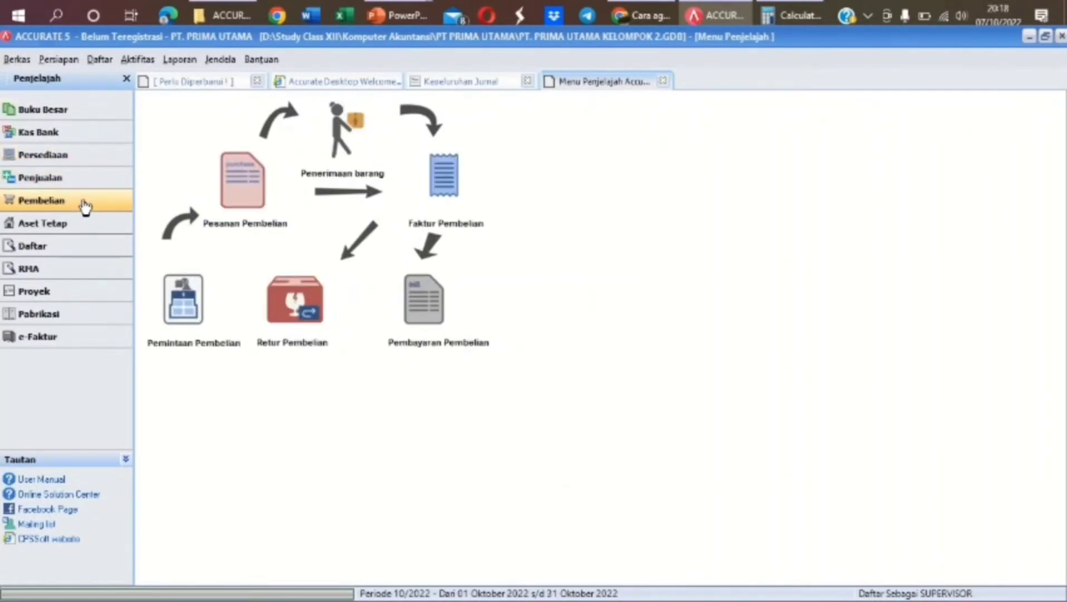
Start a new purchase return for vendor PT KAREL against invoice 120/RF/FP
left_click(301, 311)
left_click(299, 310)
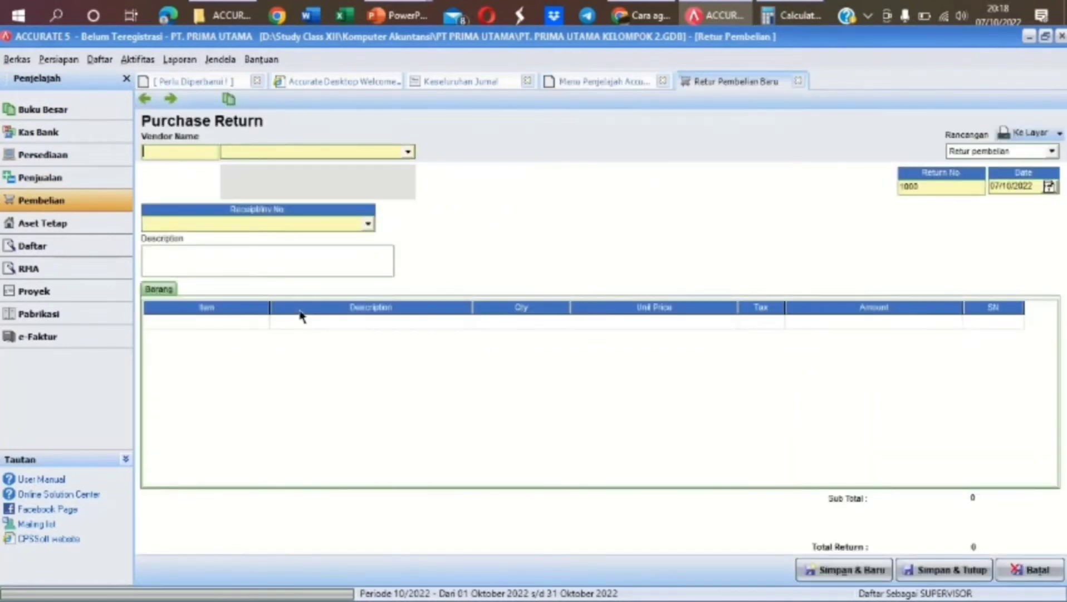
left_click(409, 151)
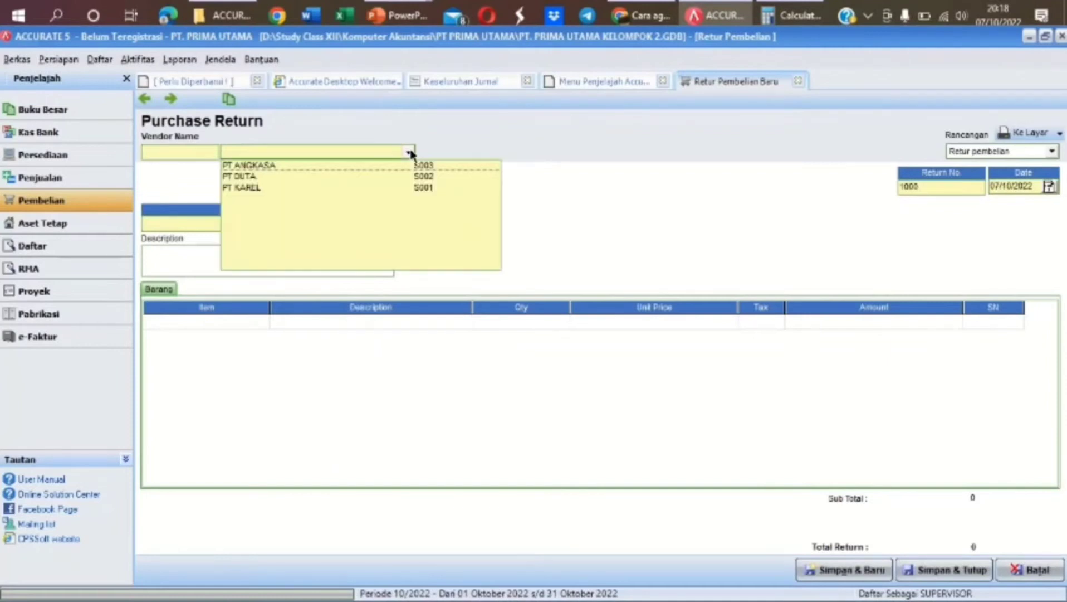
left_click(258, 187)
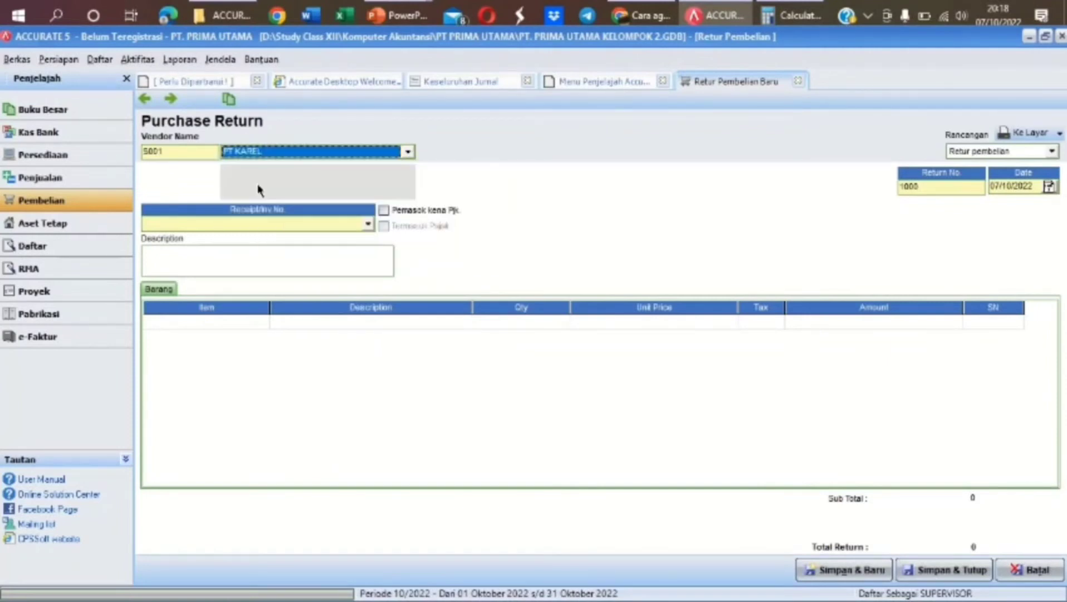
left_click(369, 224)
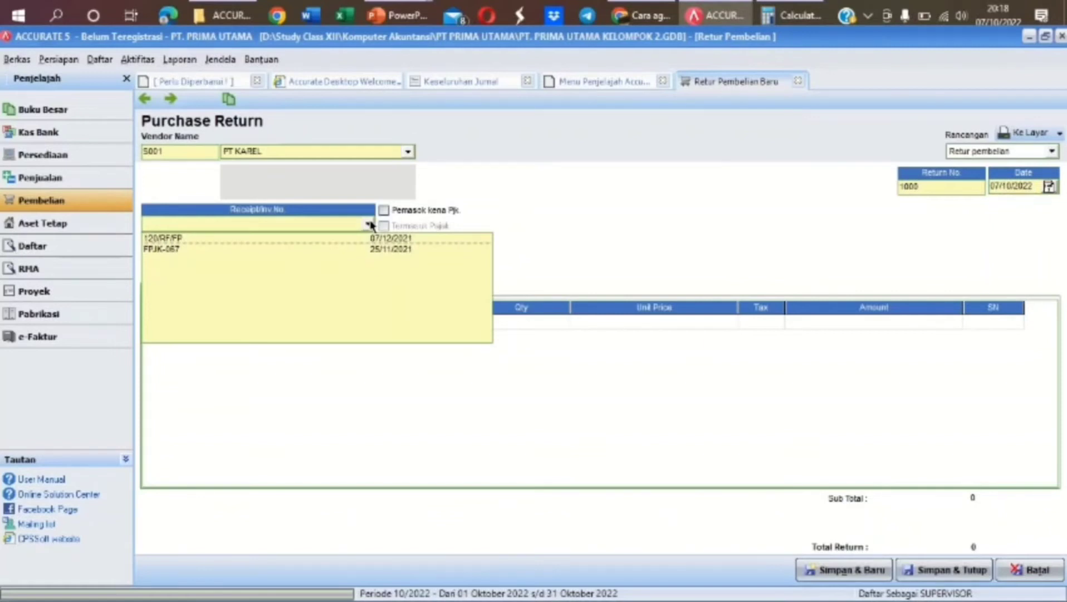
left_click(327, 238)
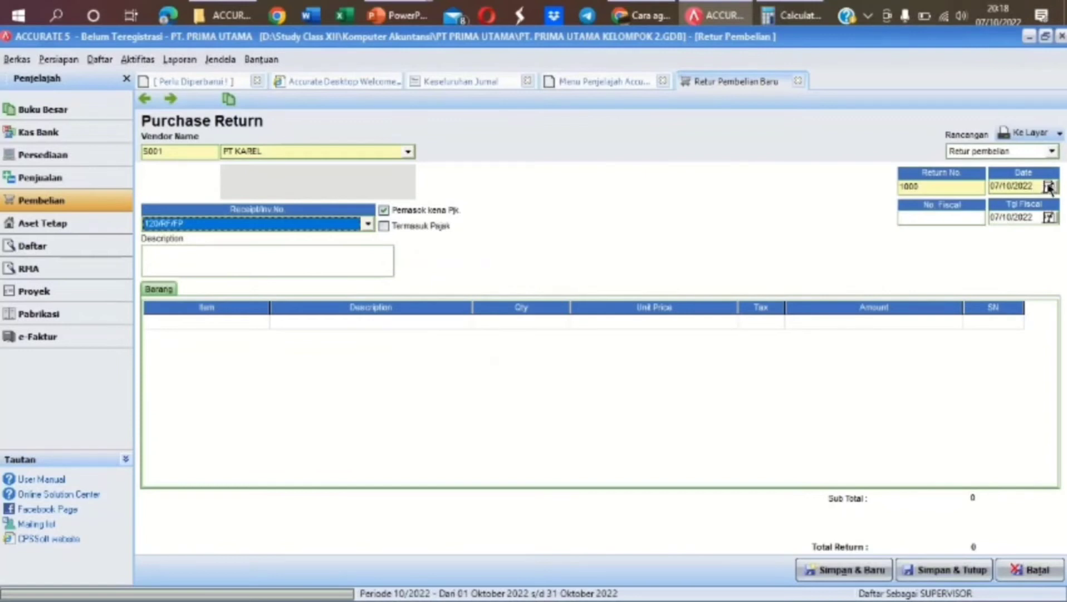
Date the return 11/12/2021, number it 002/BM, and describe it 'MERETUR BARANG YANG TELAH DIBELI'
left_click(1031, 185)
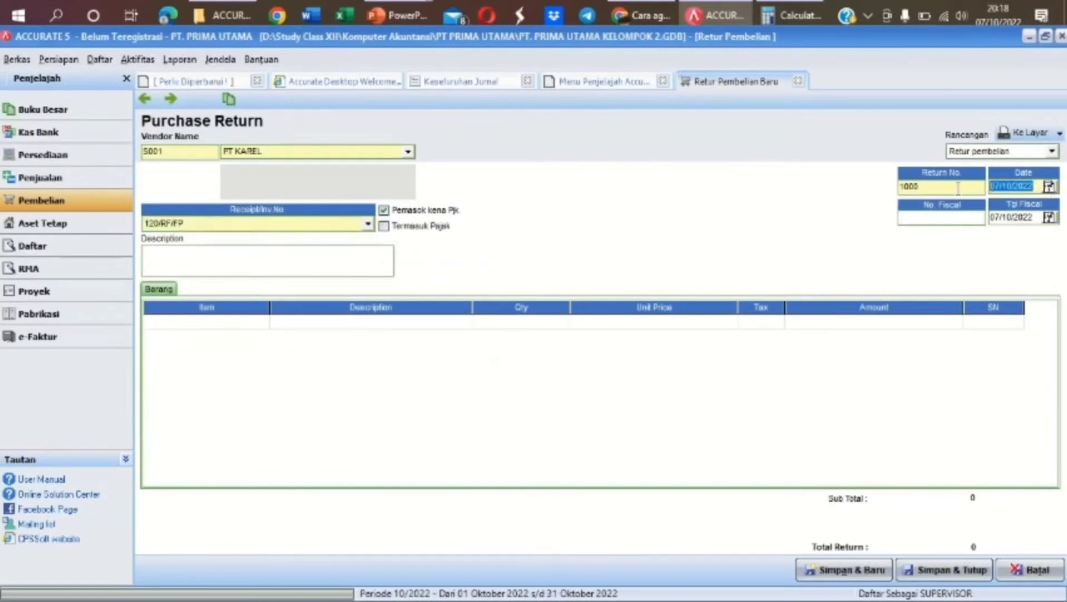
type("11/12/2021")
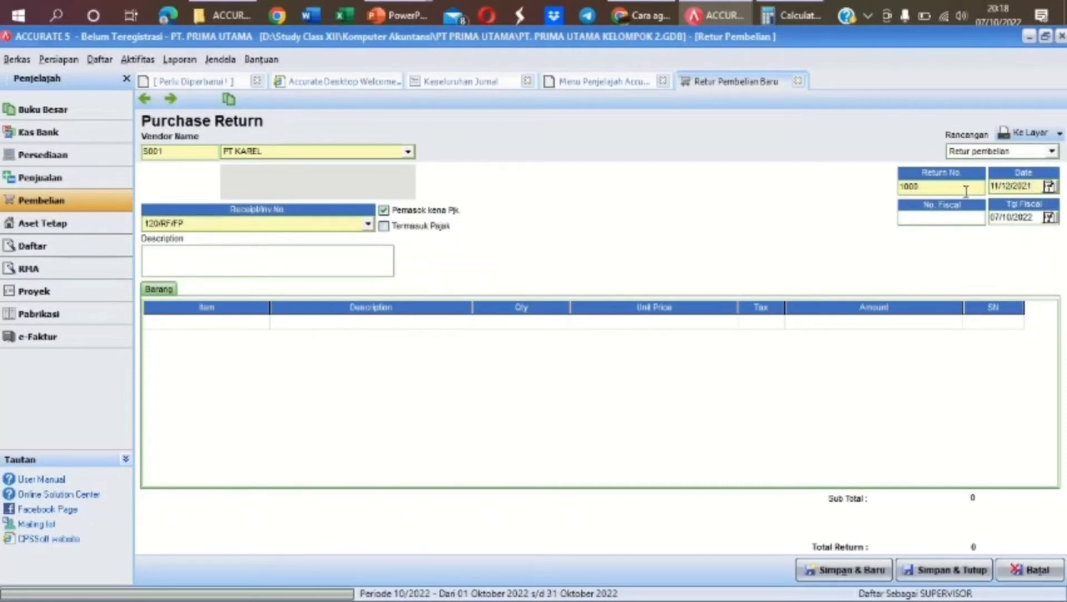
left_click(1032, 220)
left_click_drag(1002, 218, 1033, 221)
left_click(940, 186)
left_click_drag(940, 186, 876, 180)
type("002/BM")
left_click(360, 255)
type("MERETUR BARANG YANG TELAH DIBELI")
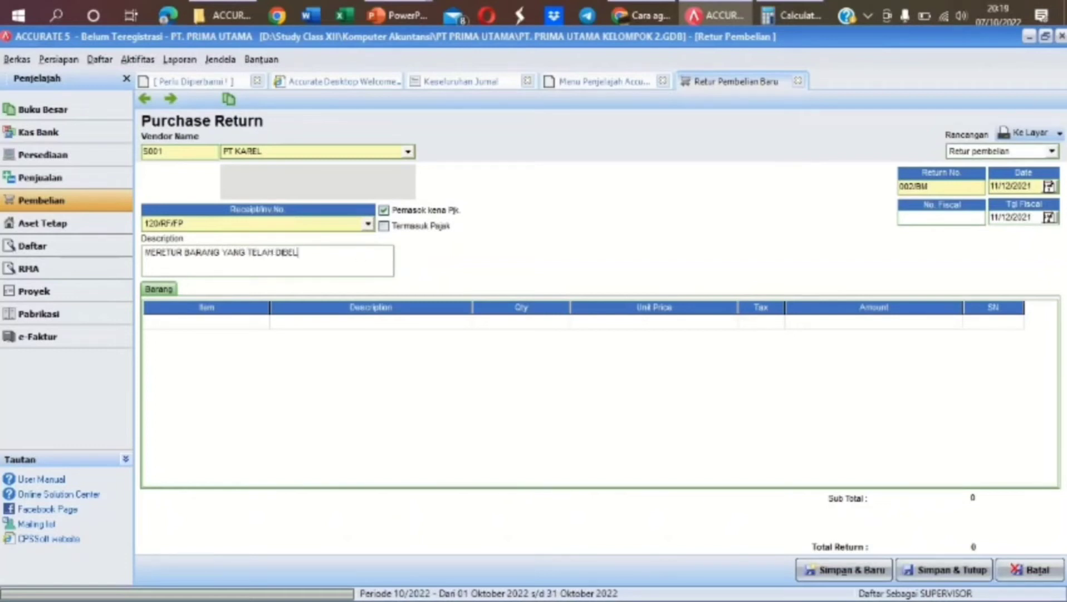
Return 1 LENOVO THINKBO, not all items, for a 13.695.000 total, and save the return
left_click(462, 328)
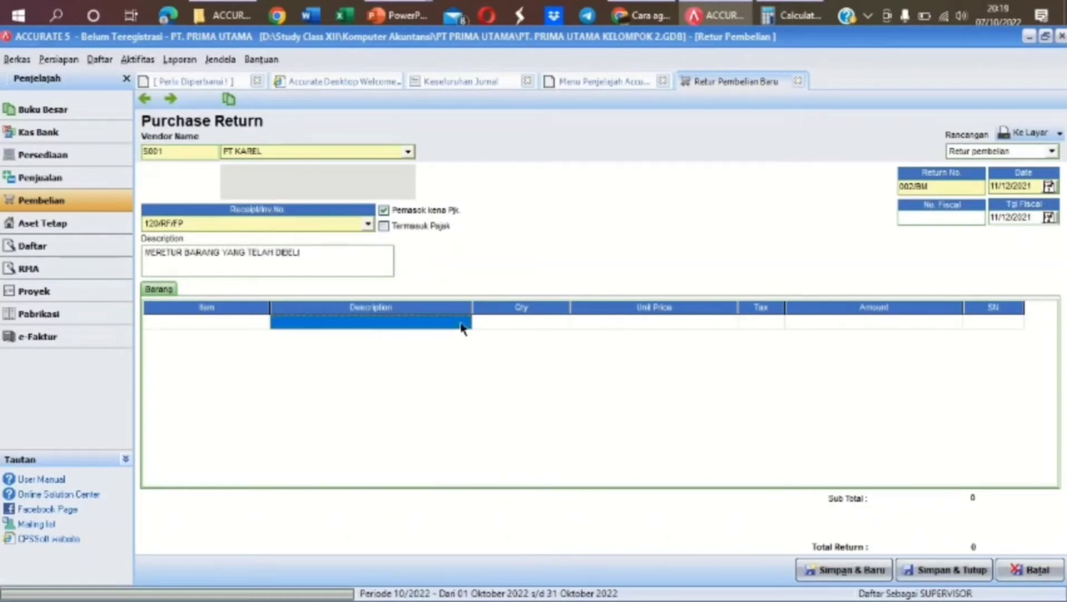
left_click(466, 328)
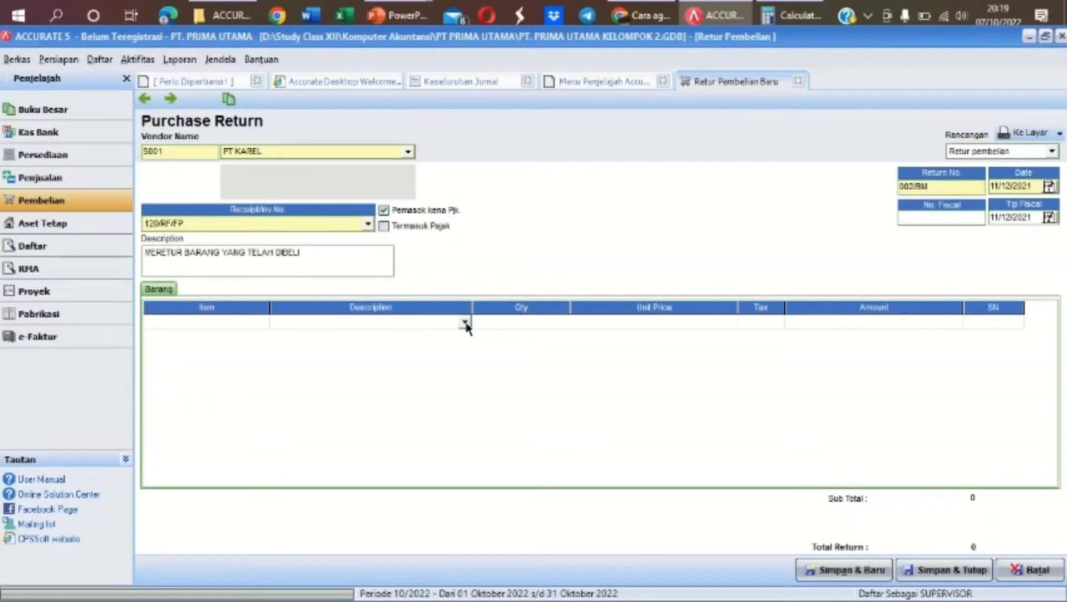
left_click(465, 323)
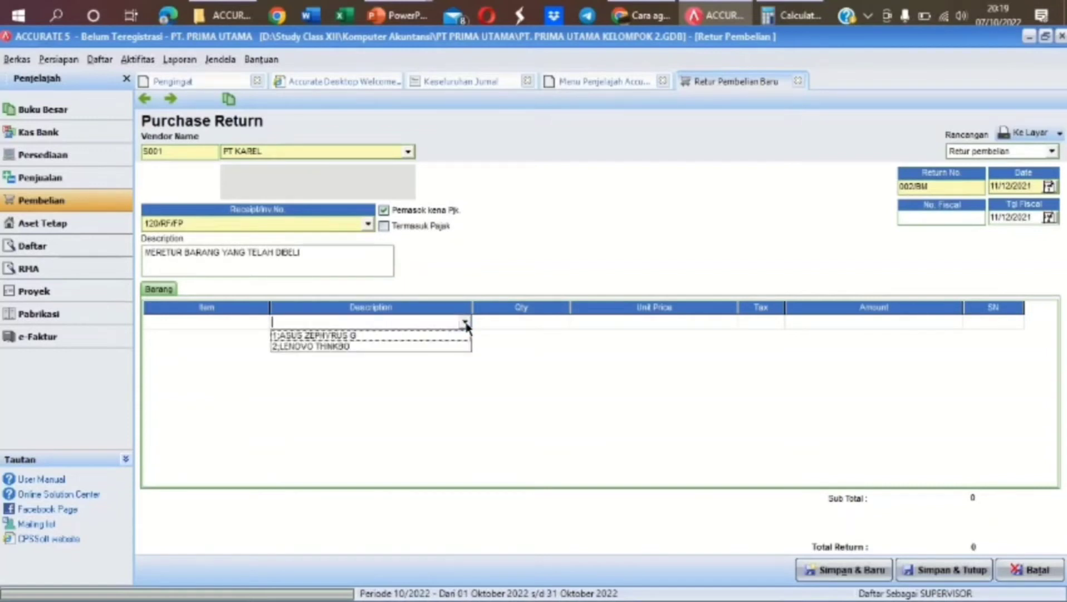
left_click(392, 345)
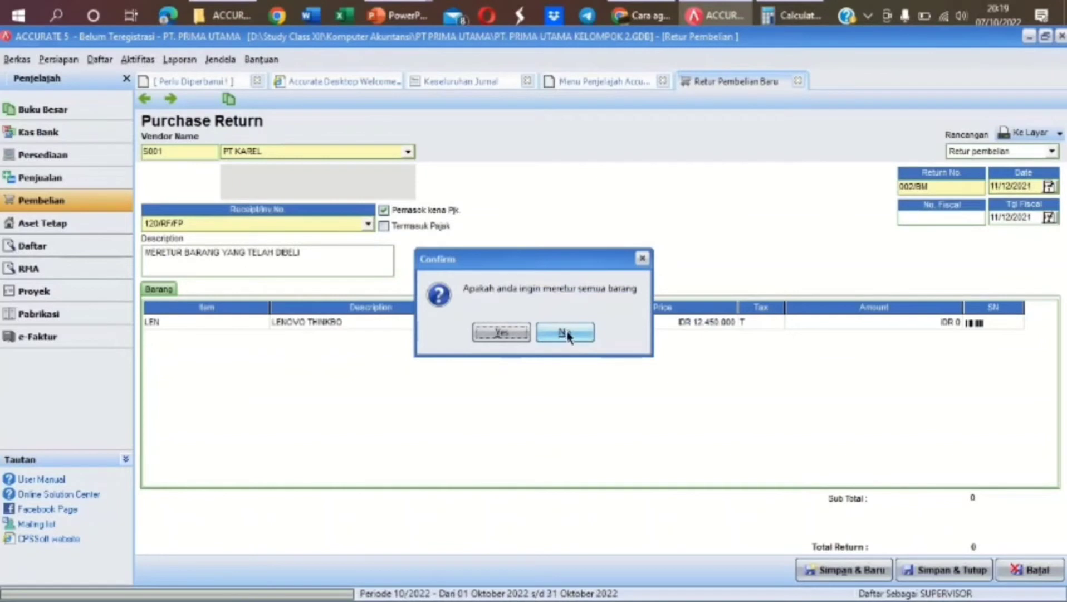
left_click(565, 333)
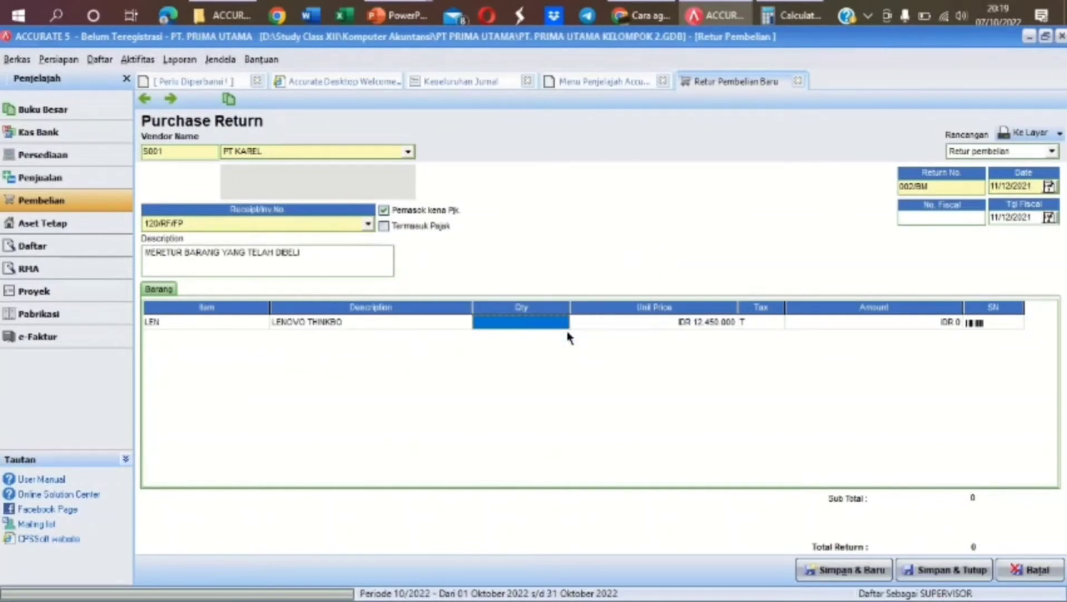
type("1")
key("Tab")
key("Tab")
key("Tab")
key("Tab")
key("Tab")
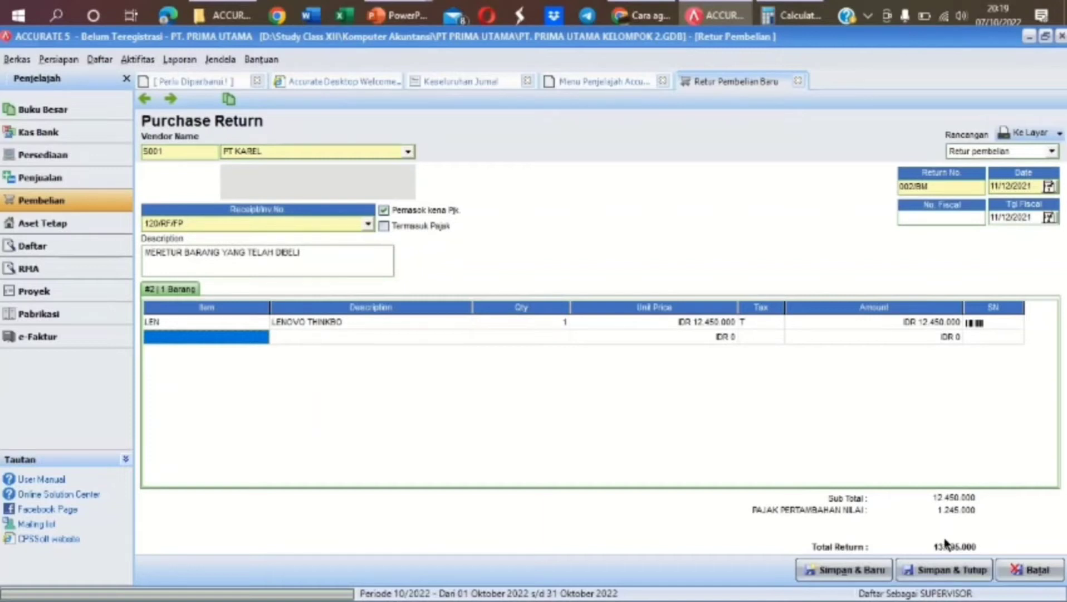
left_click(966, 571)
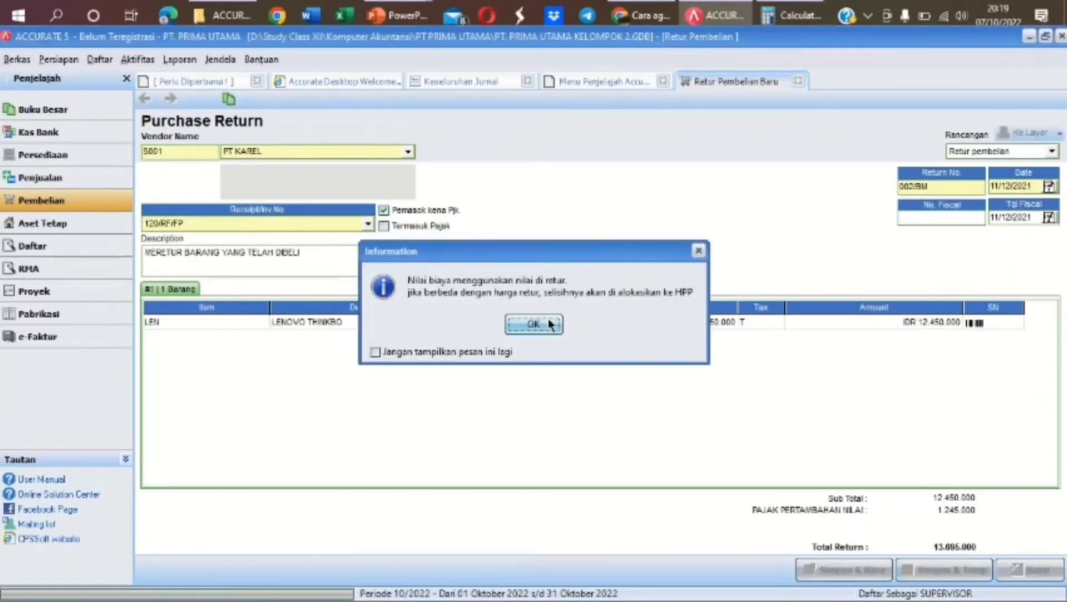
left_click(549, 324)
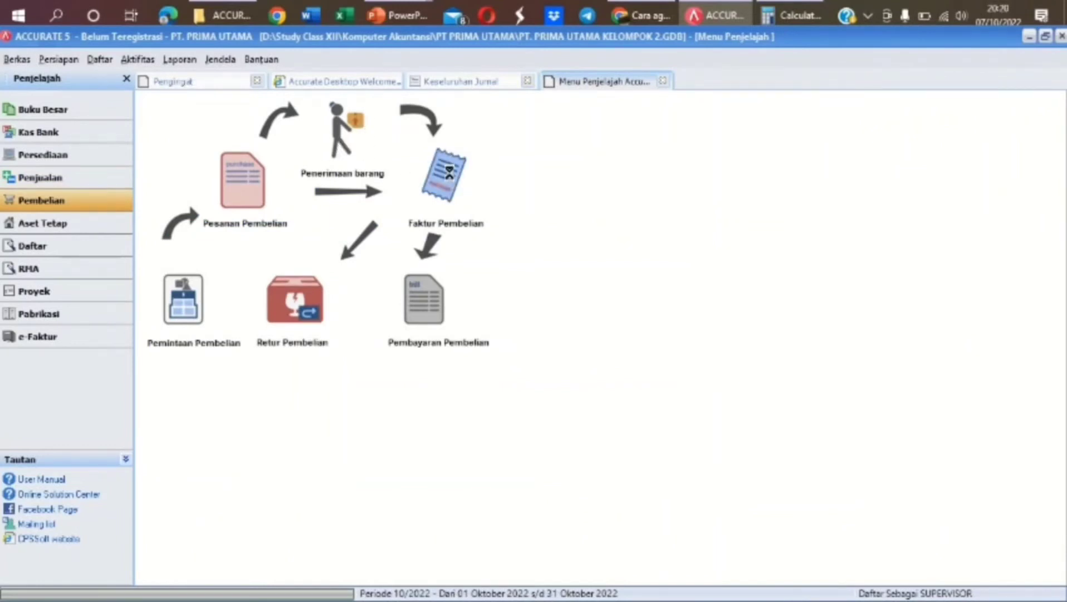
Create purchase invoice 082/FPJ from PT ANGKASA with invoice and ship dates of 15/12/2021
left_click(449, 173)
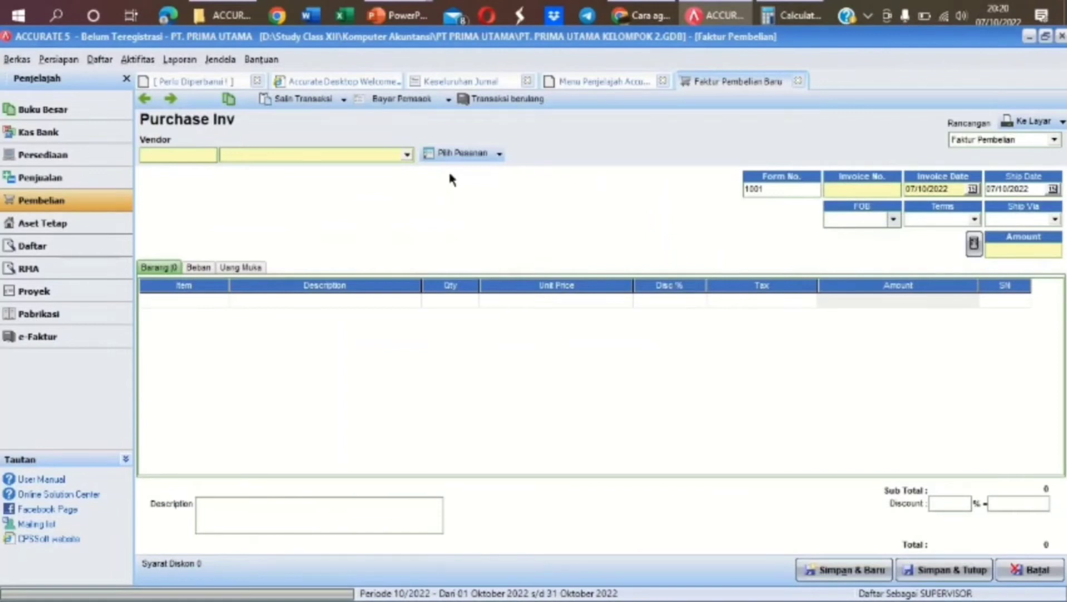
left_click(407, 156)
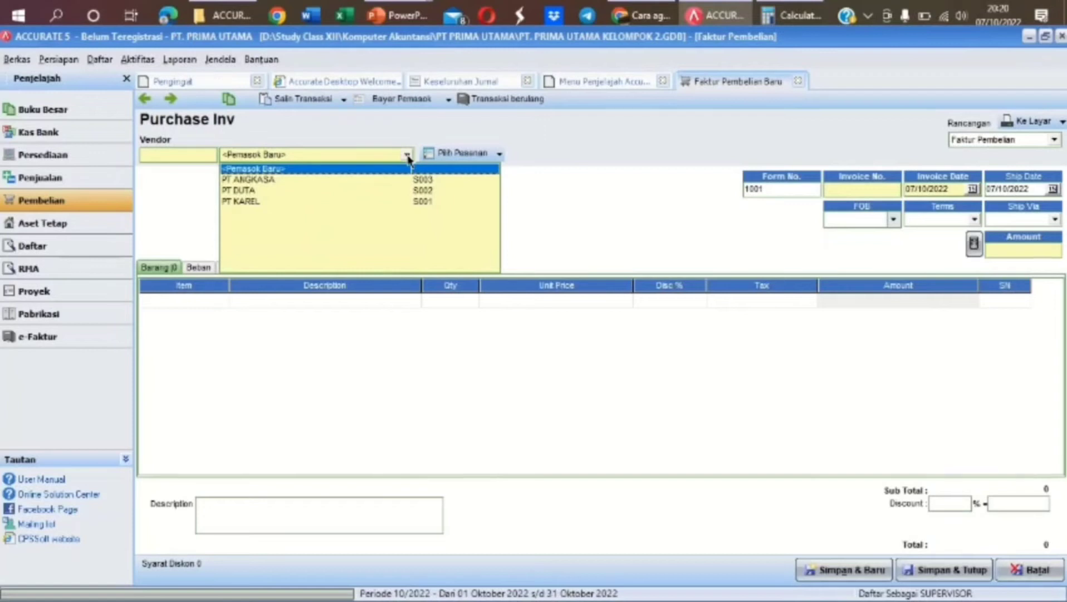
left_click(351, 181)
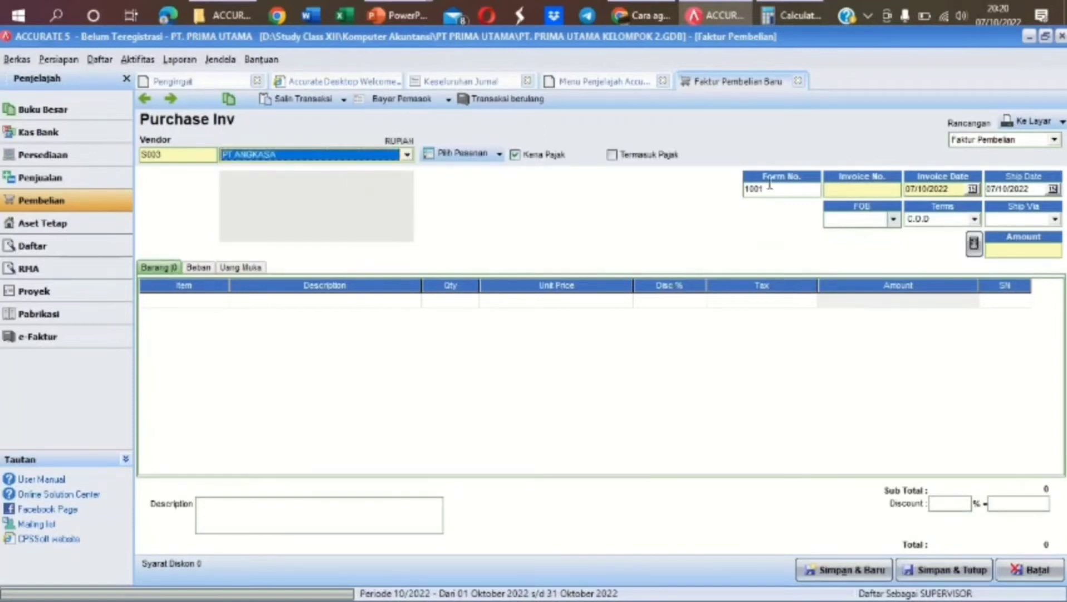
left_click(885, 190)
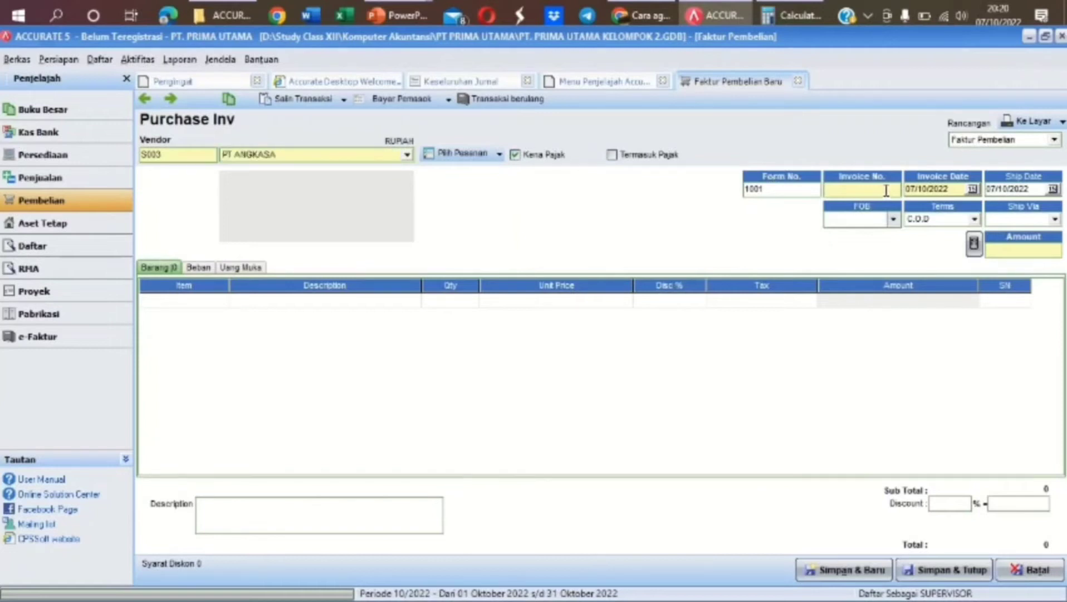
type("082/FPJ")
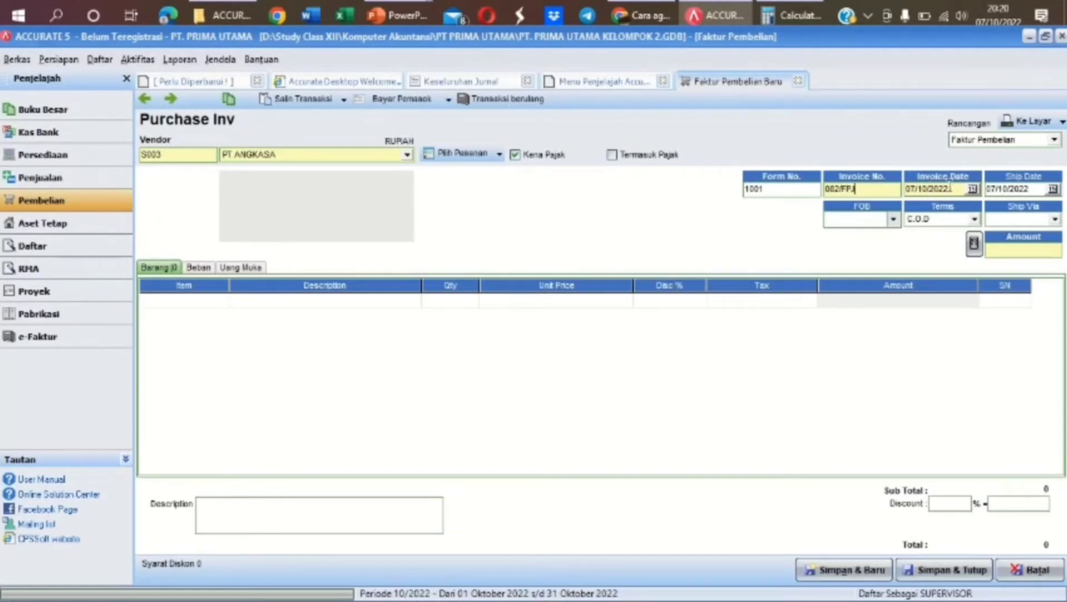
left_click_drag(950, 189, 905, 195)
type("15/12/202")
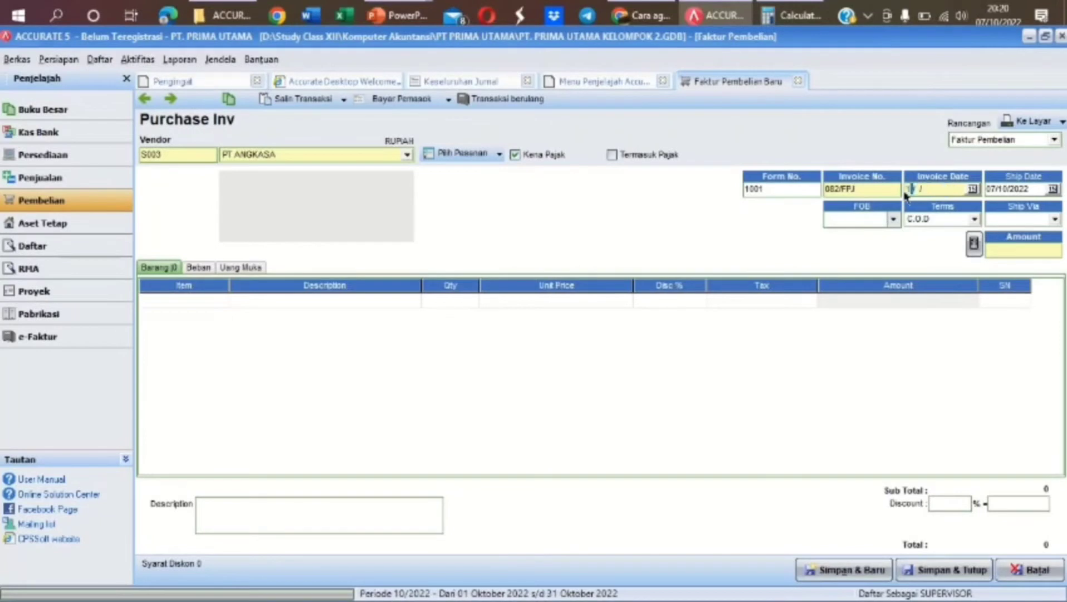
type("1")
left_click(1008, 188)
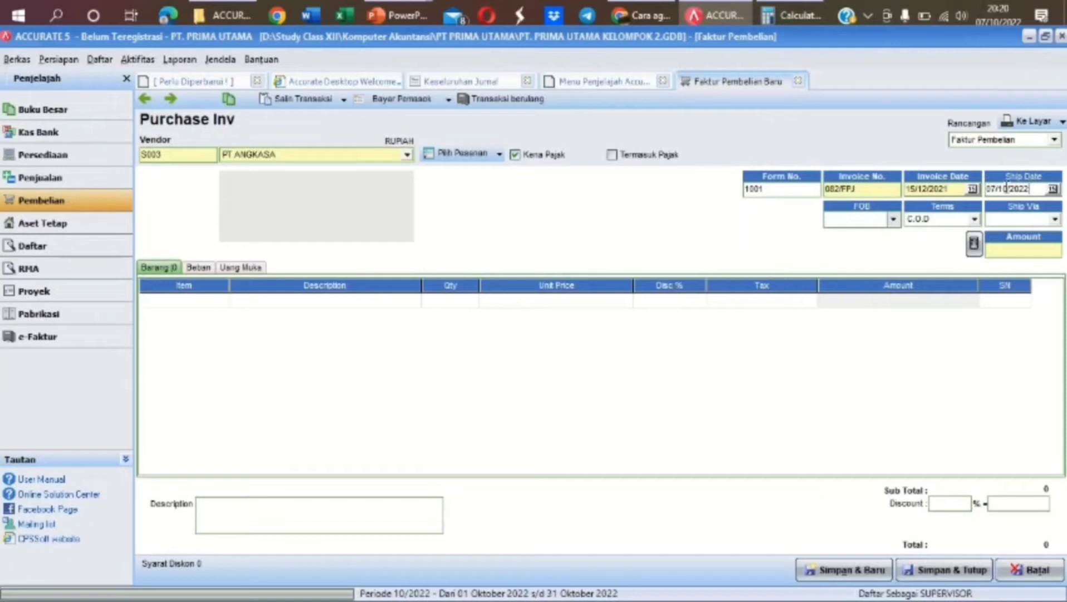
left_click_drag(1006, 189, 981, 192)
type("15/12/2021")
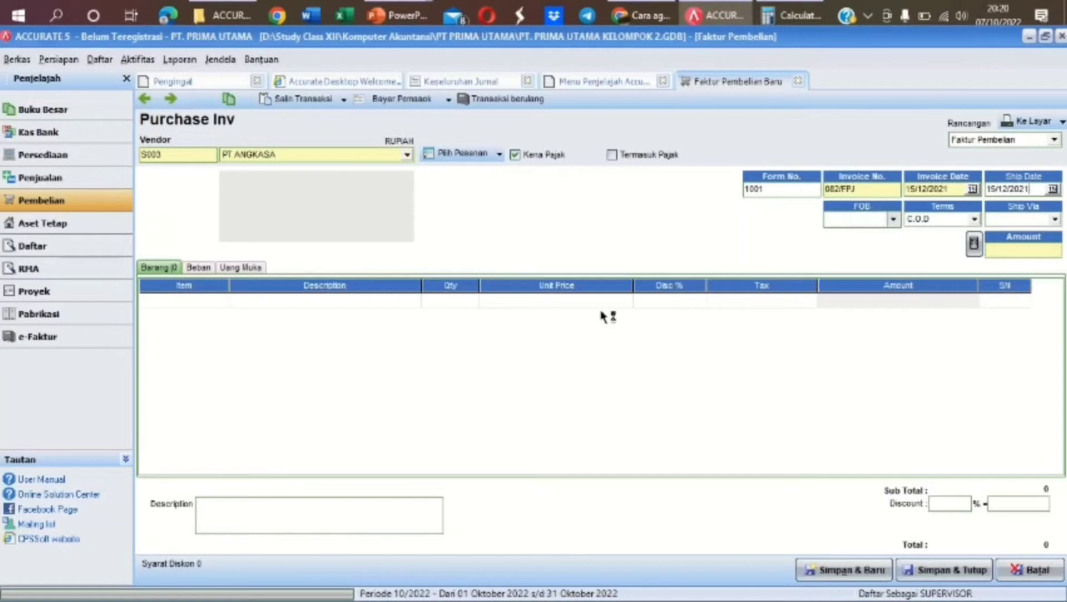
Add 14 ASUS ZEPHYRUS G at 10.750.000 each to the invoice
left_click(220, 298)
left_click(221, 300)
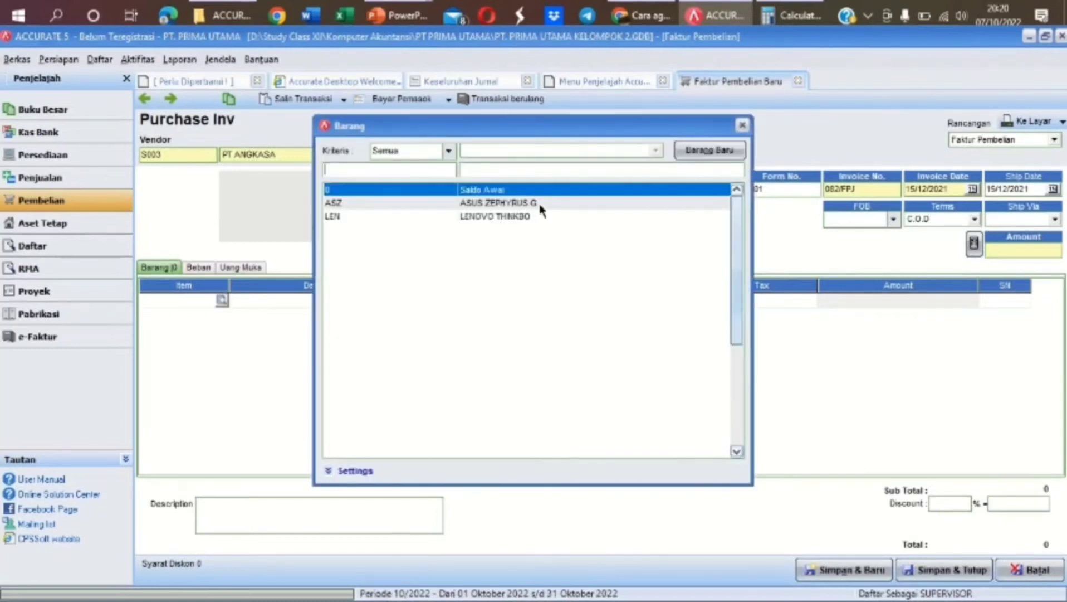
double_click(539, 203)
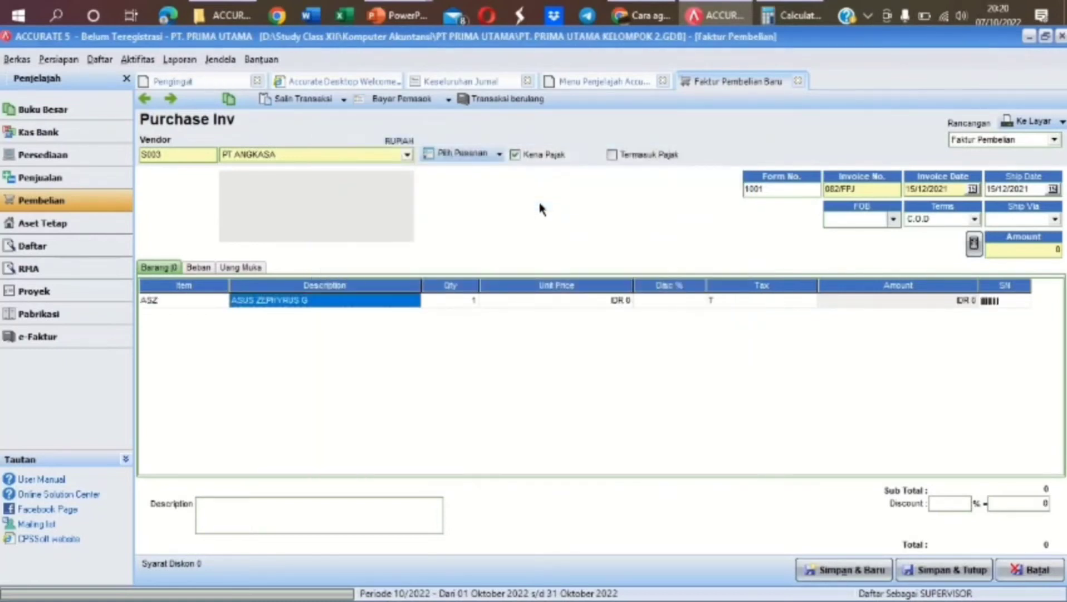
key("Tab")
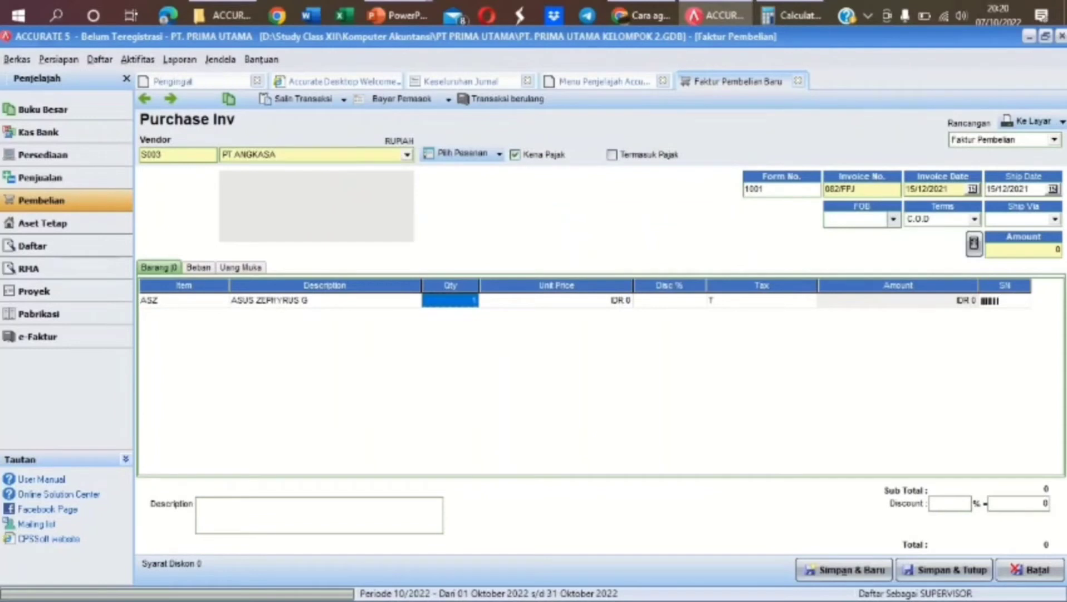
type("14")
key("Tab")
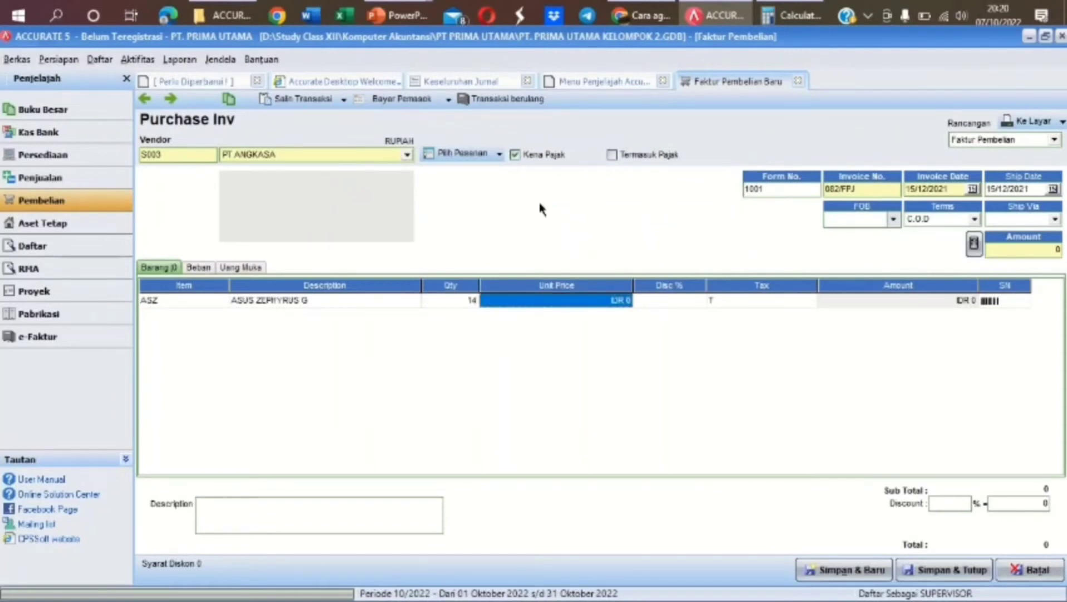
type("10")
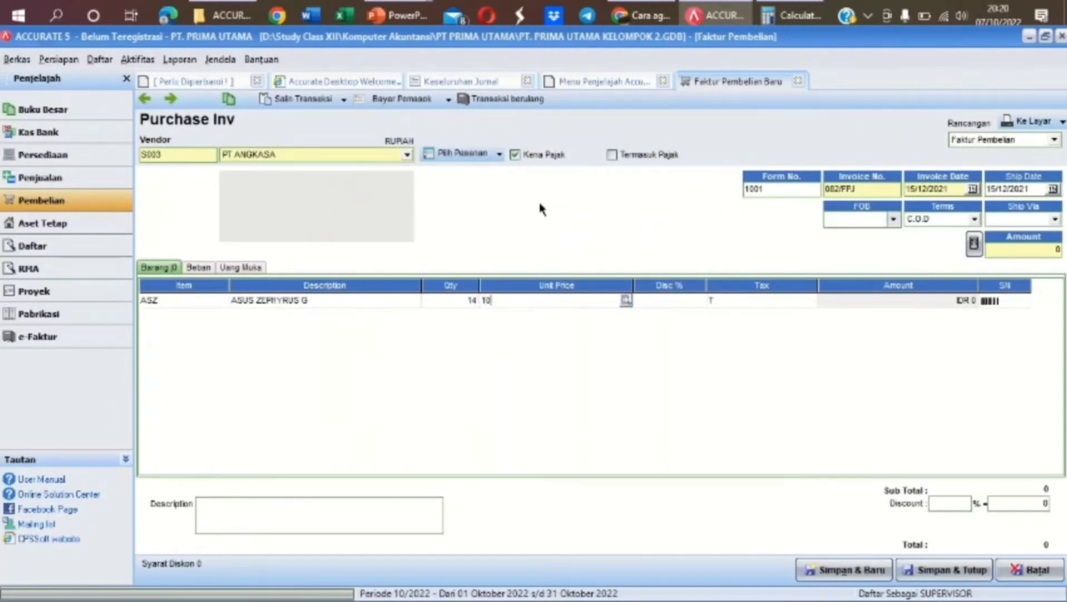
type(".750")
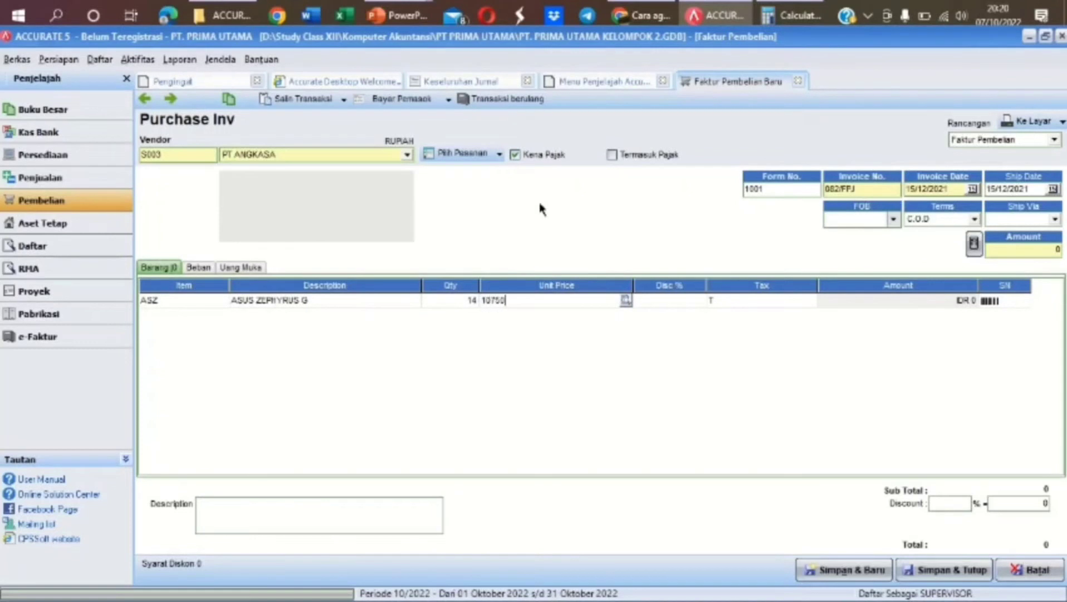
type(".000")
key("Tab")
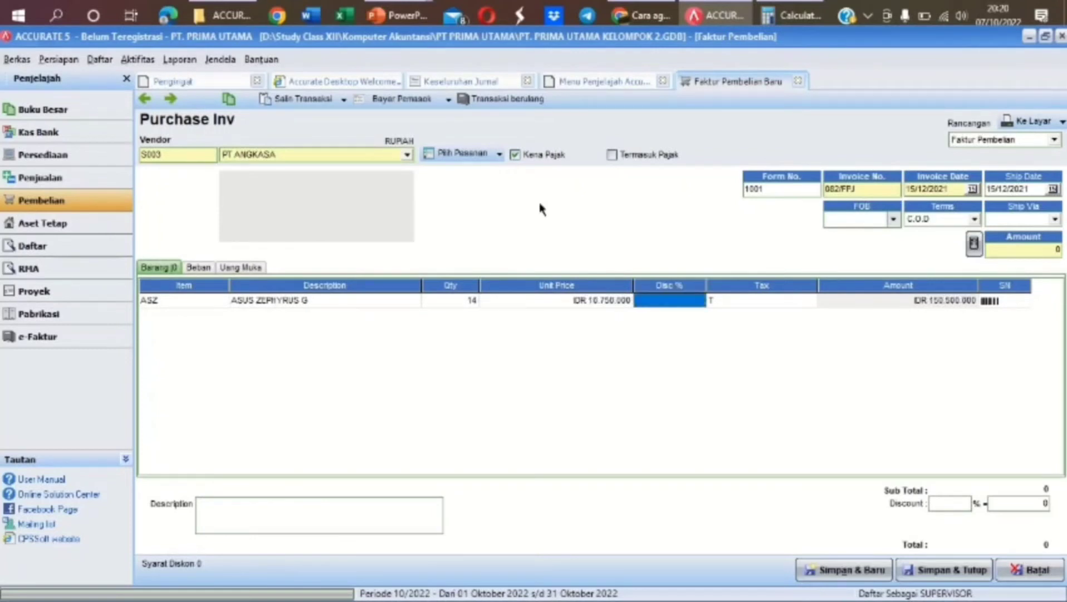
key("Tab")
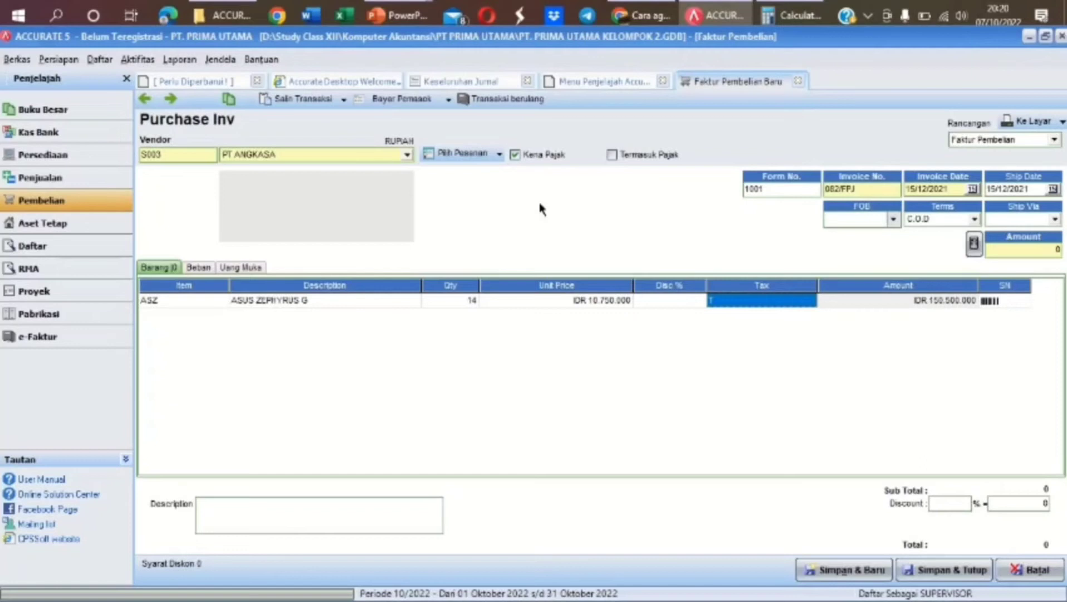
key("Tab")
key("Tab")
key("Tab")
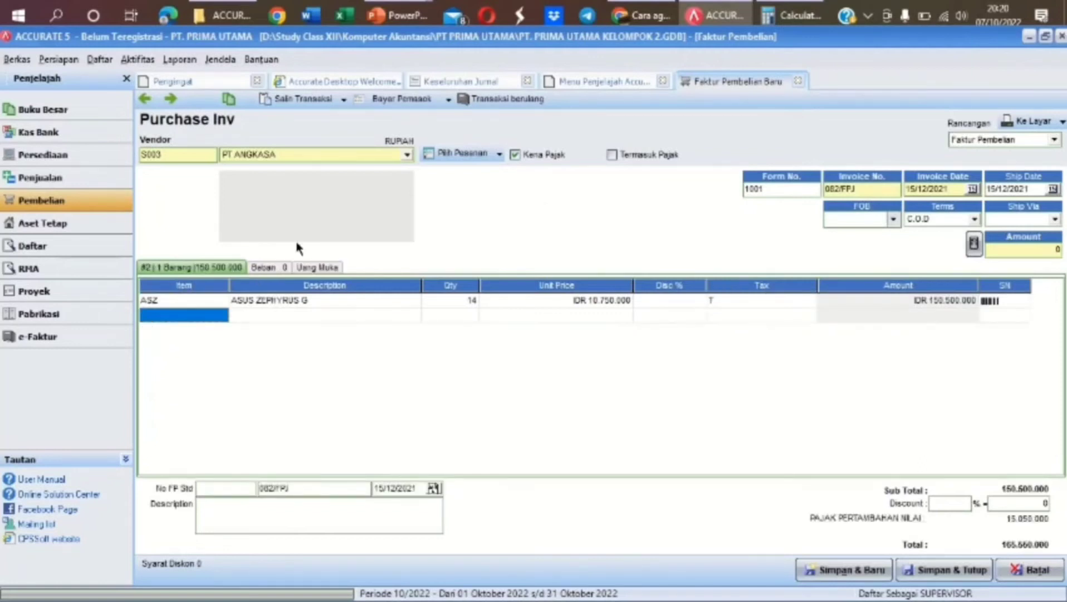
Add 18 LENOVO THINKBO at 5.250.000 each, bringing the total to 269.500.000
left_click(215, 316)
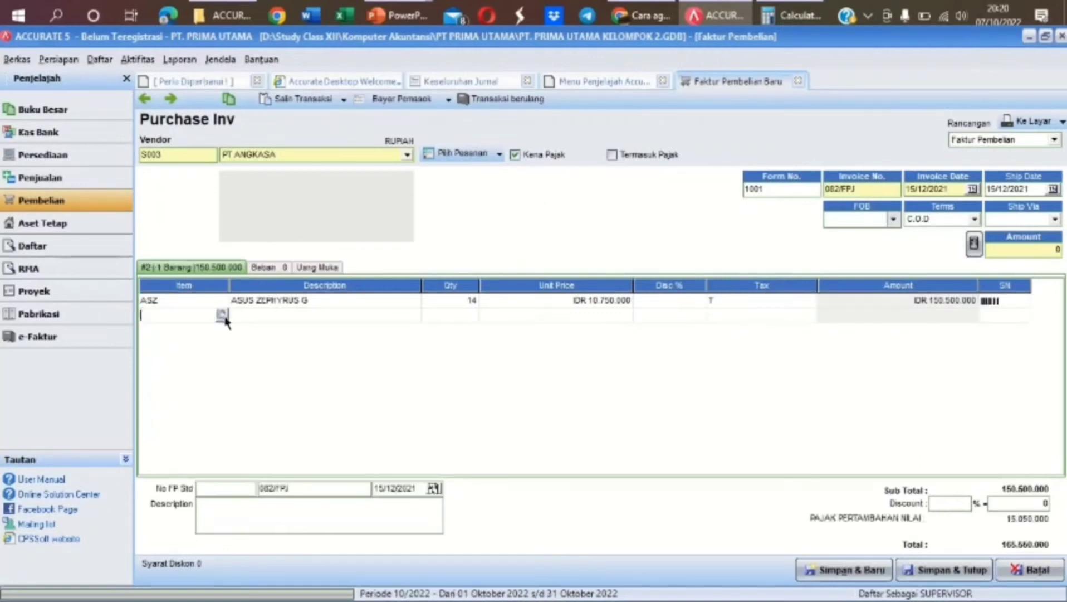
left_click(221, 316)
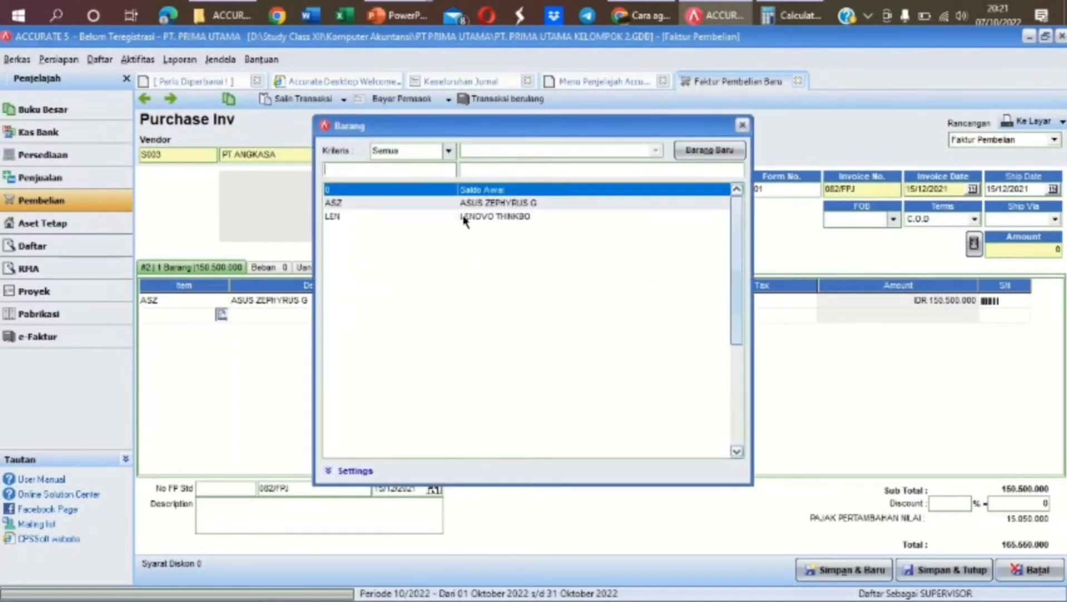
double_click(464, 218)
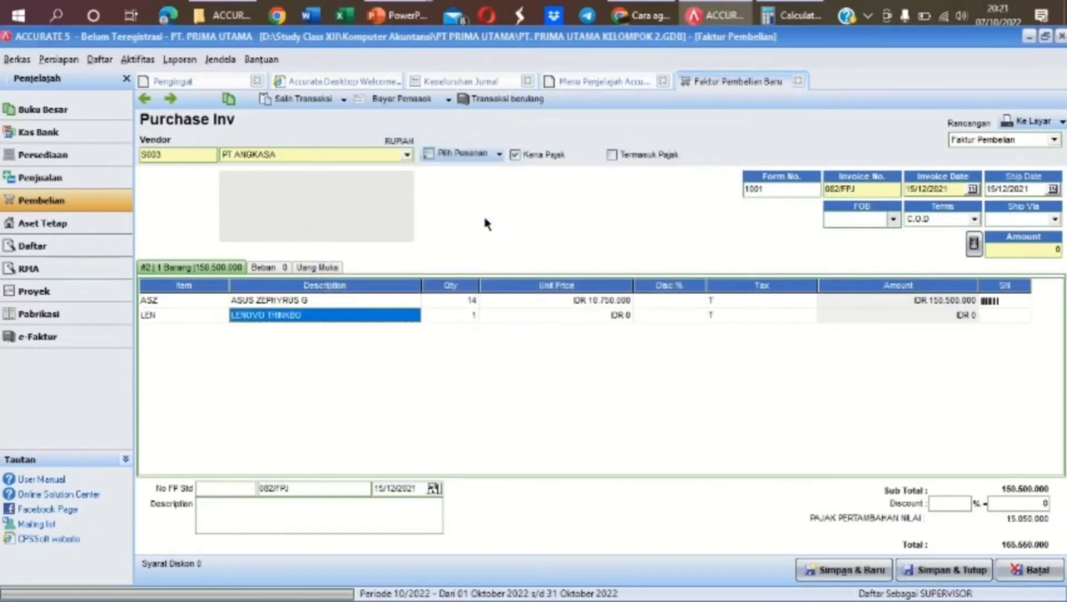
key("Tab")
type("18")
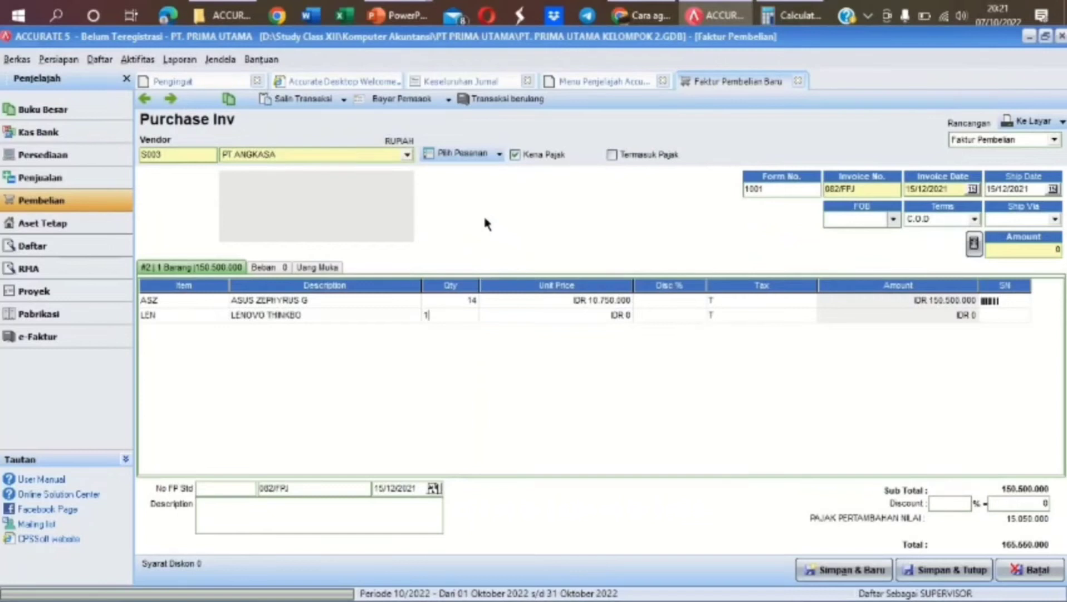
key("Tab")
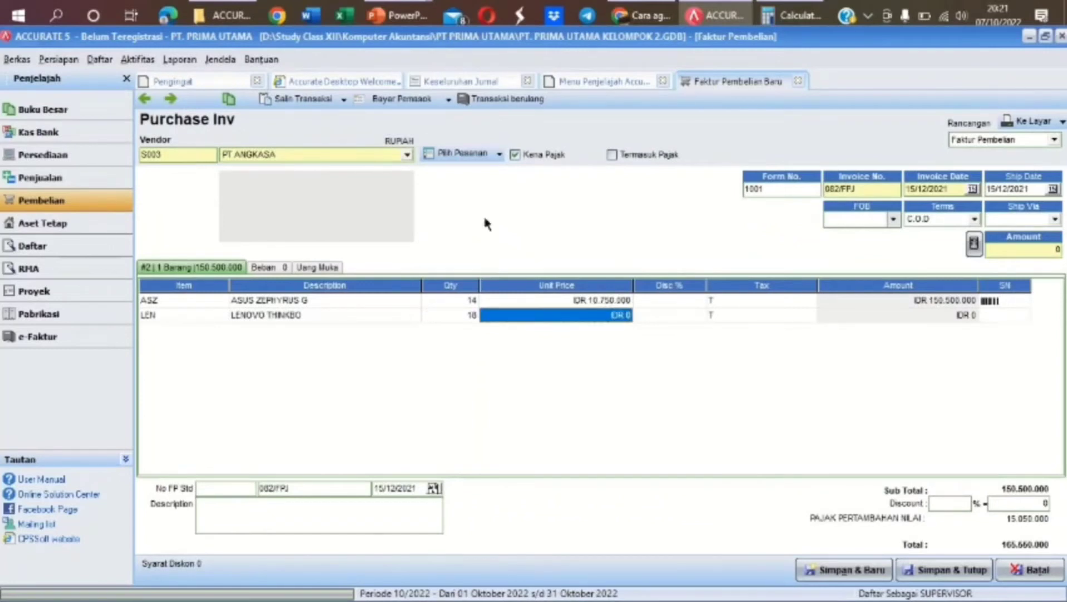
type("5250")
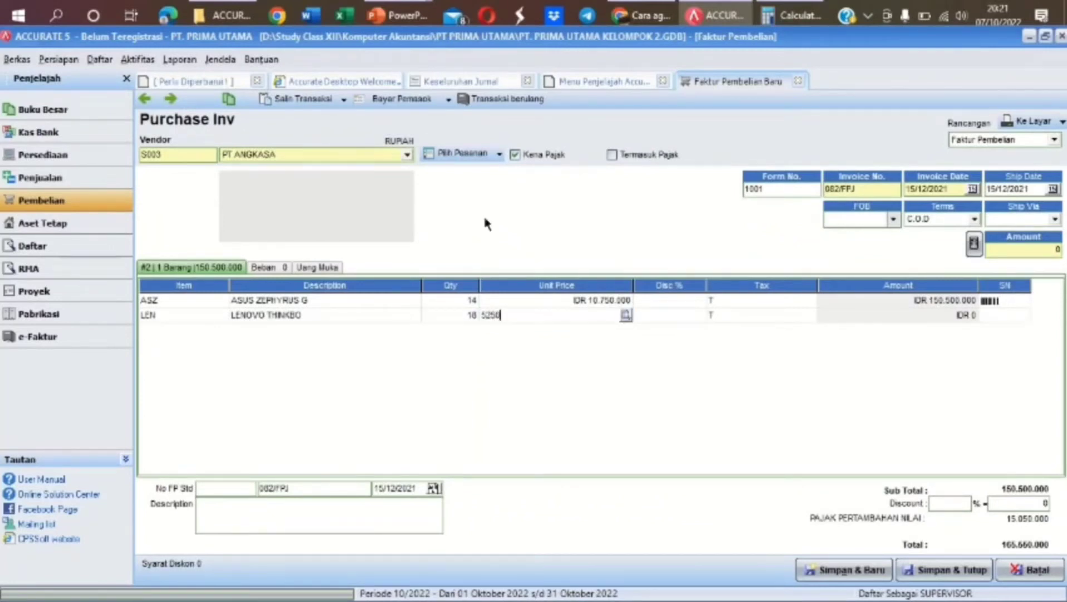
type("000")
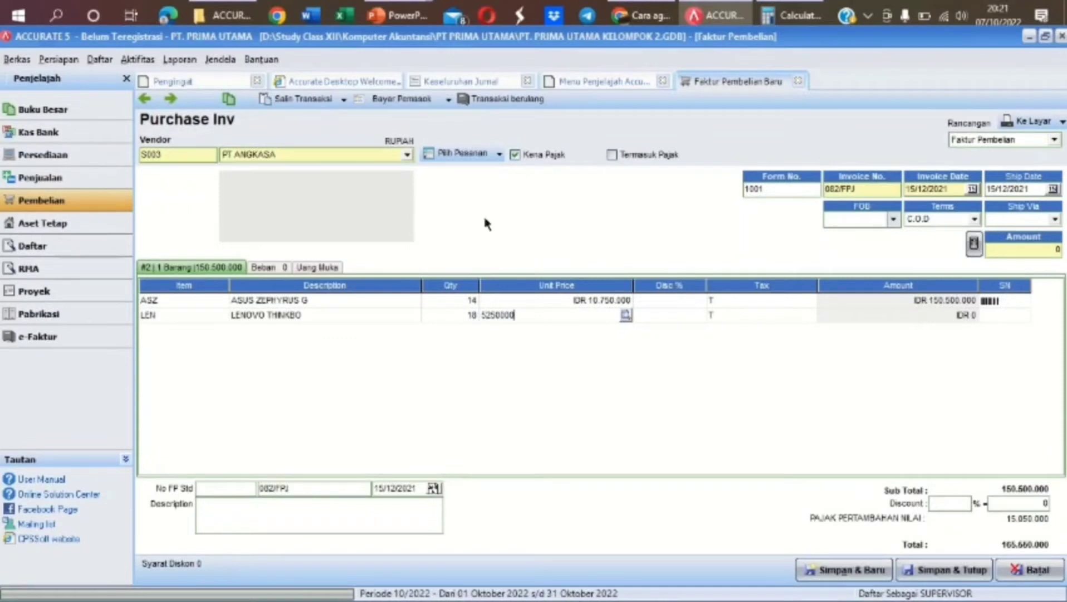
key("Tab")
key("Tab")
key("Tab")
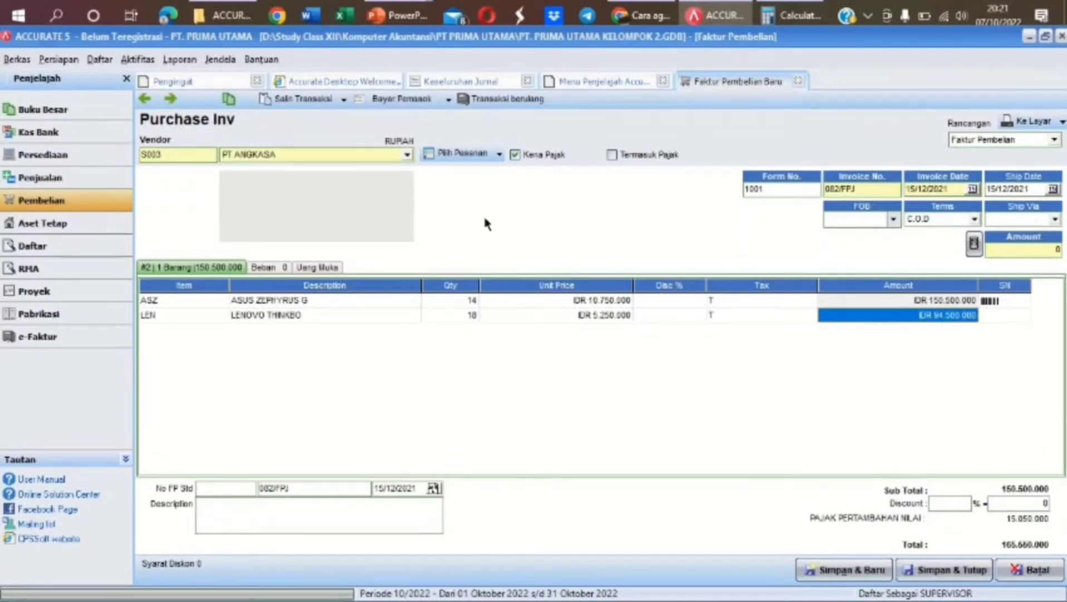
key("Tab")
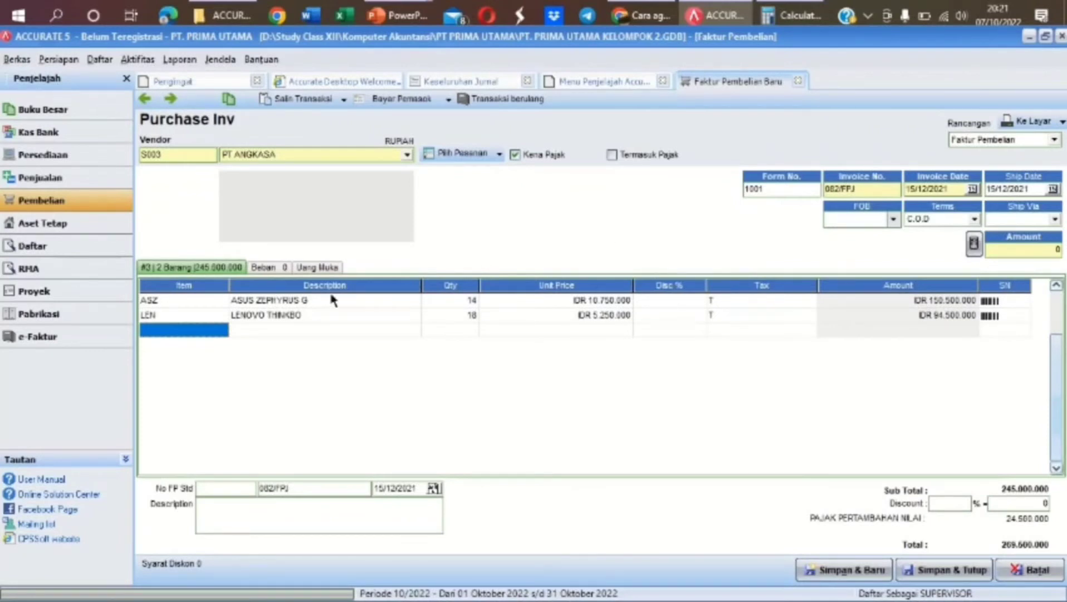
left_click(273, 267)
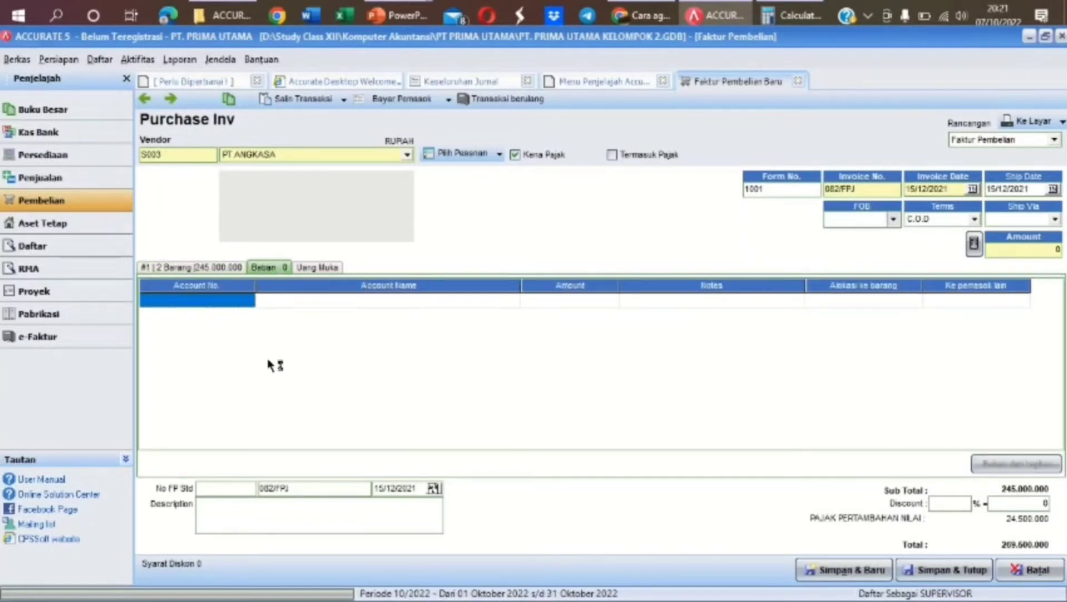
Add a 1.000.000 Freight Paid (5-1100) expense and set the invoice amount to 270.500.000
left_click(251, 303)
left_click(248, 300)
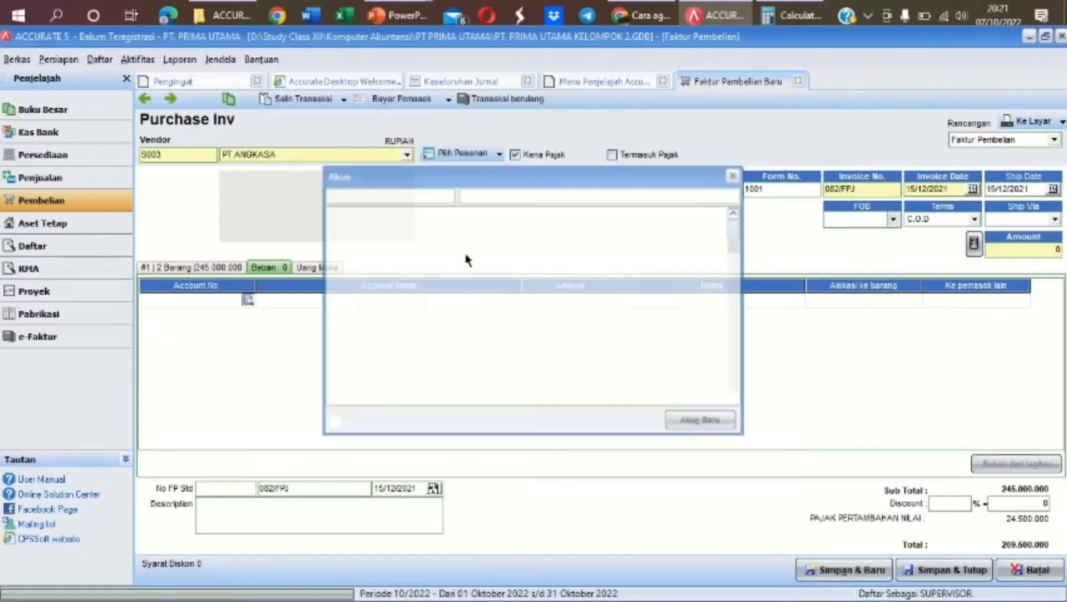
left_click(510, 194)
type("FRE")
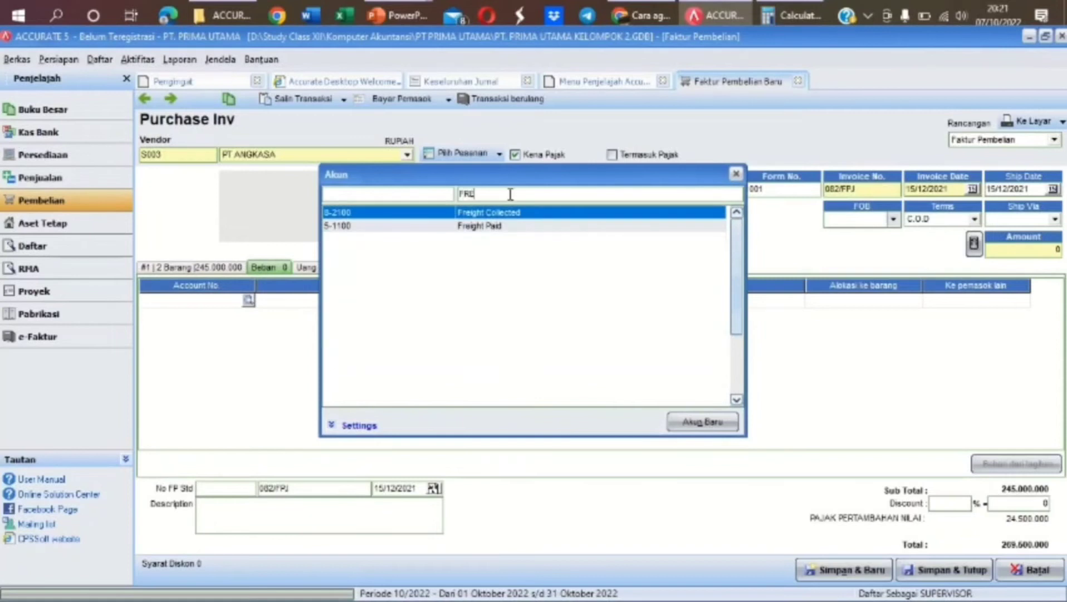
double_click(497, 222)
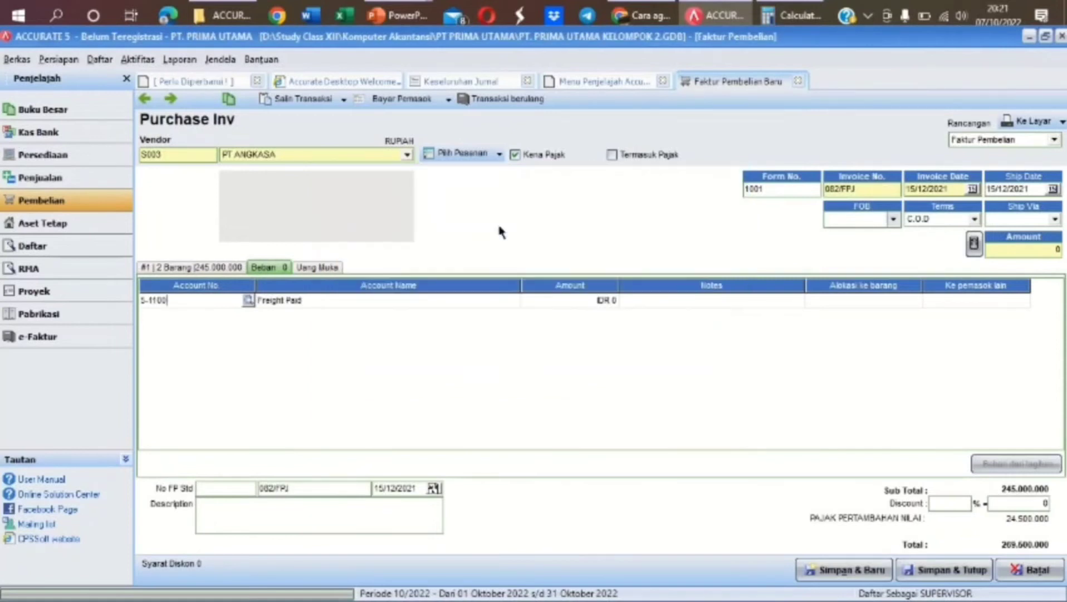
left_click(565, 301)
type("1.000.00000")
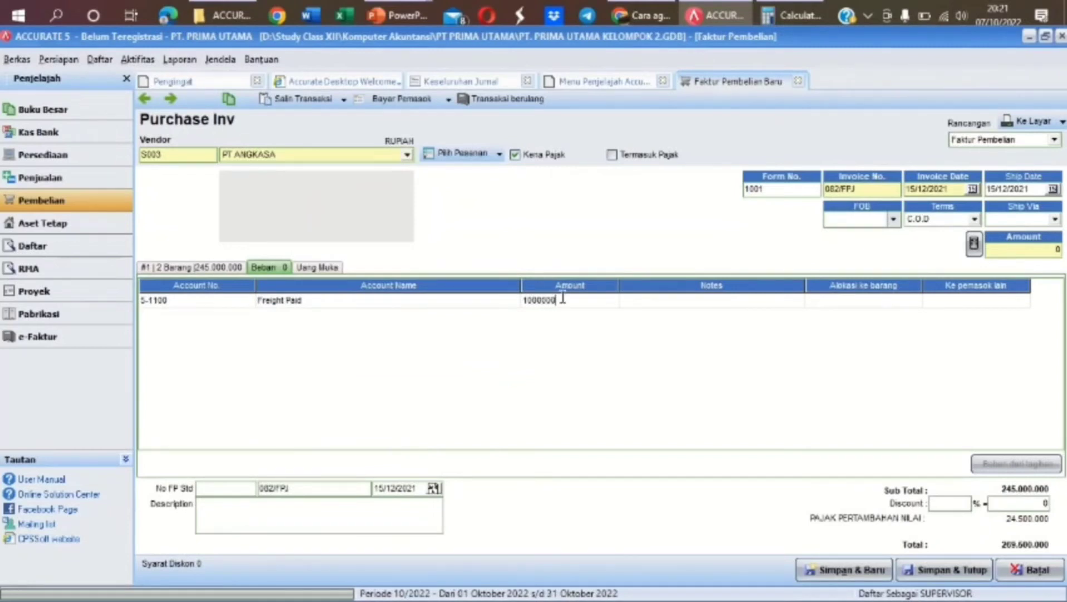
key("Tab")
key("Tab")
key("Tab")
key("Tab")
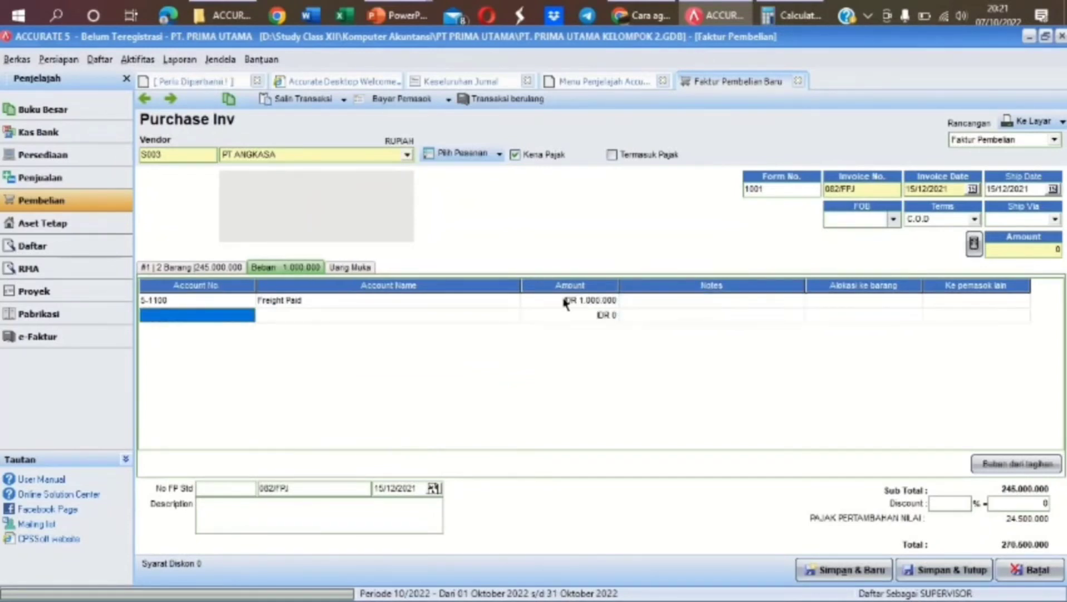
left_click(229, 269)
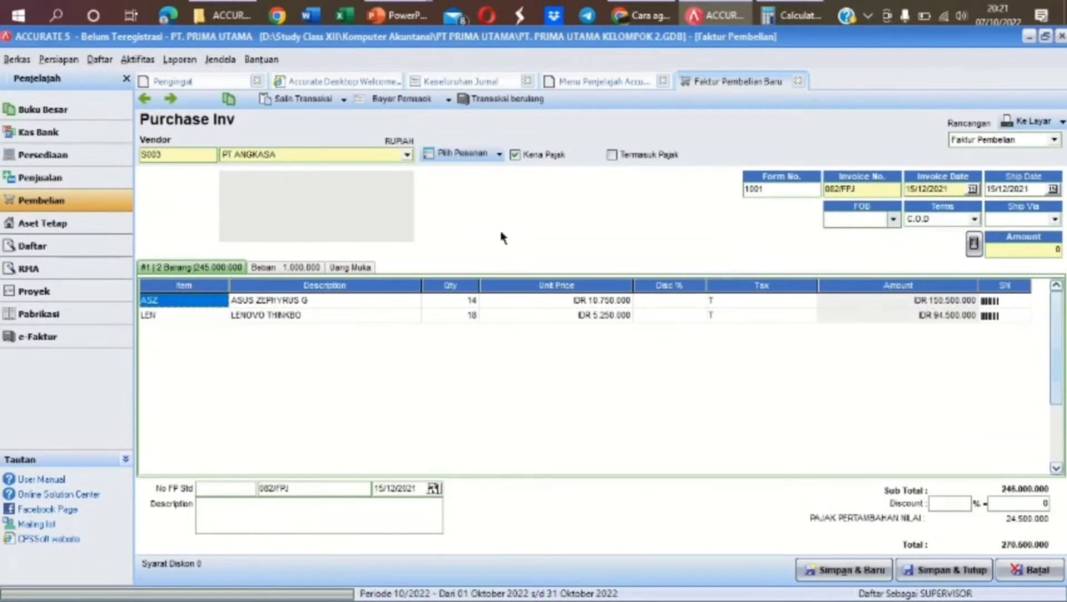
left_click(974, 245)
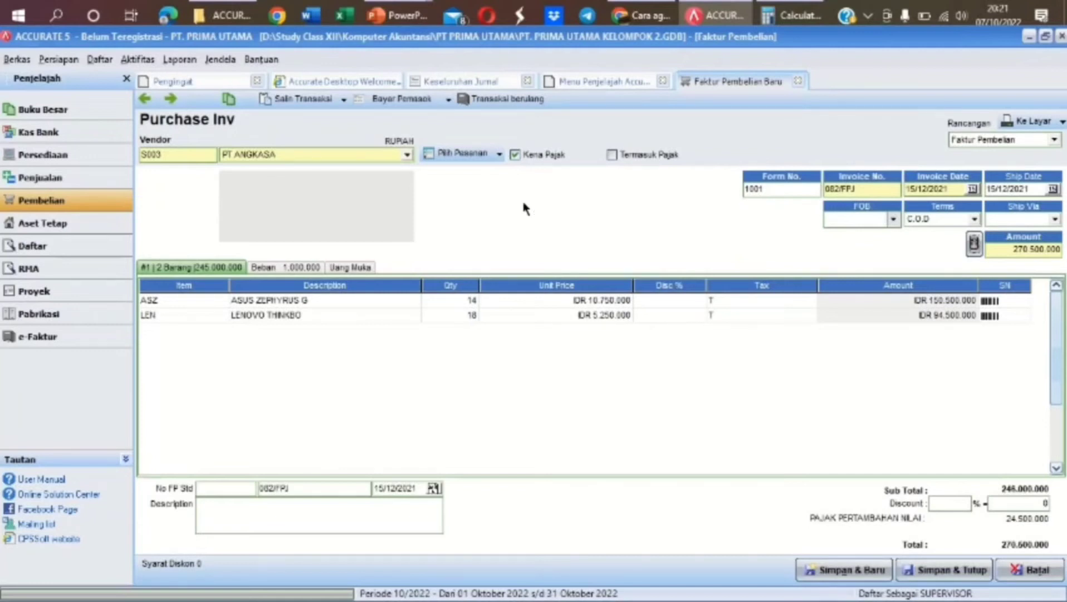
Start a supplier payment for invoice 082/FPJ with payment and cheque dates of 15/12/2021
left_click(422, 103)
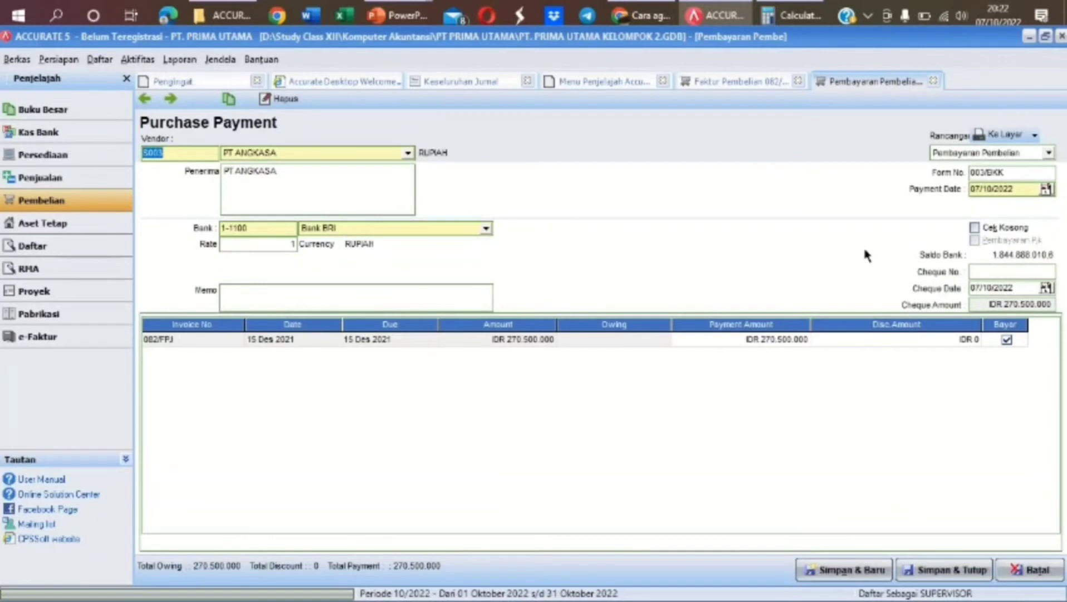
left_click(1017, 187)
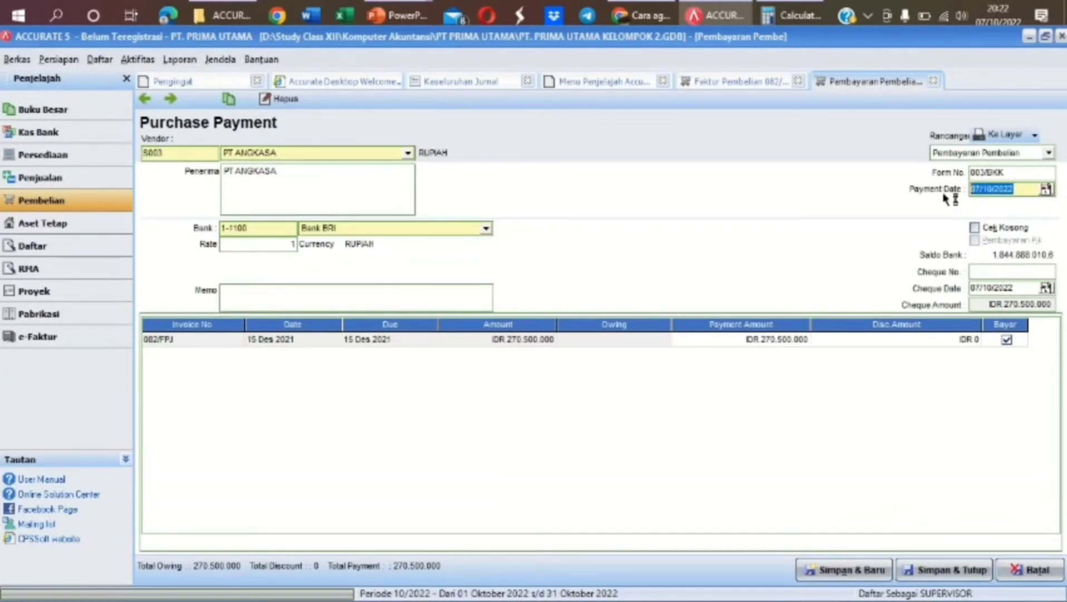
type("15/12/2021")
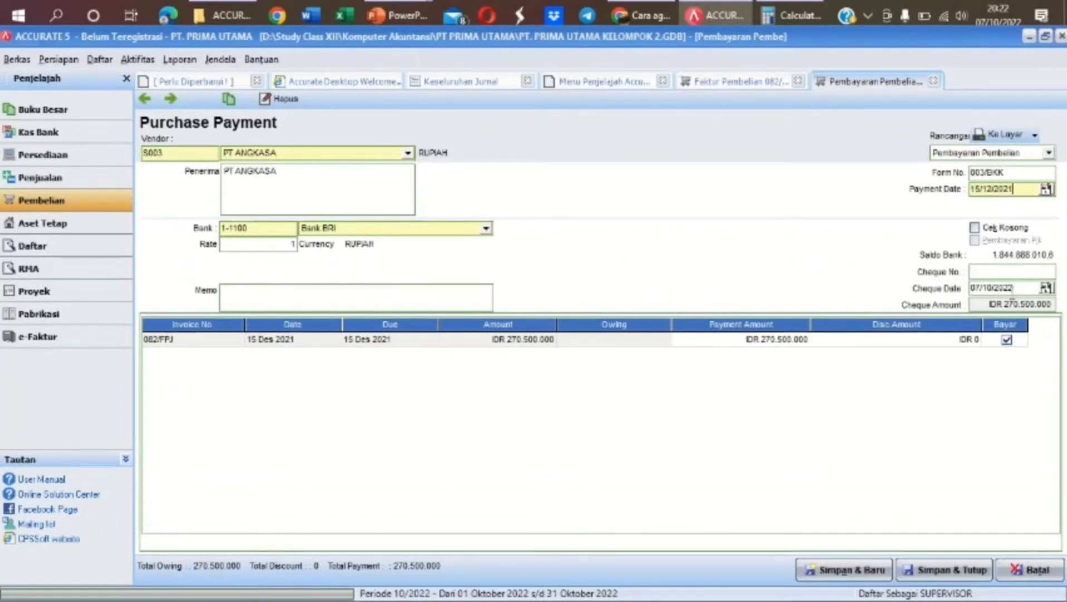
left_click(1023, 287)
left_click_drag(1023, 288, 945, 293)
type("15/12/2021")
Add memo 'MEMBELI BARANG SECARA TUNAI' and save payment 003/BKK for 270.500.000
left_click(387, 301)
type("MEMBELI BARANG SECARA TUNAI")
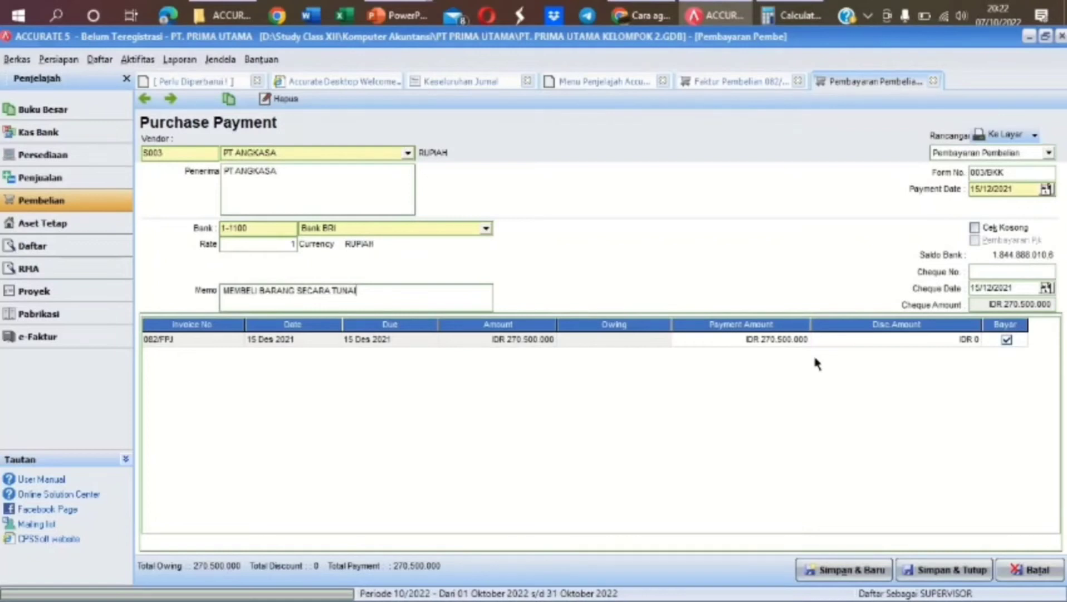
key("Tab")
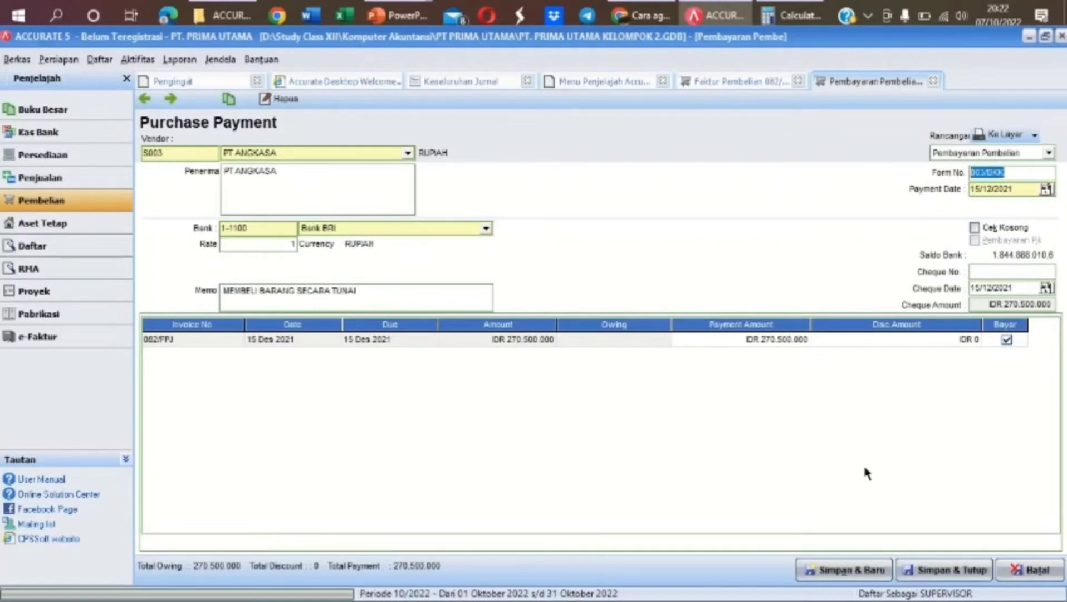
left_click(933, 572)
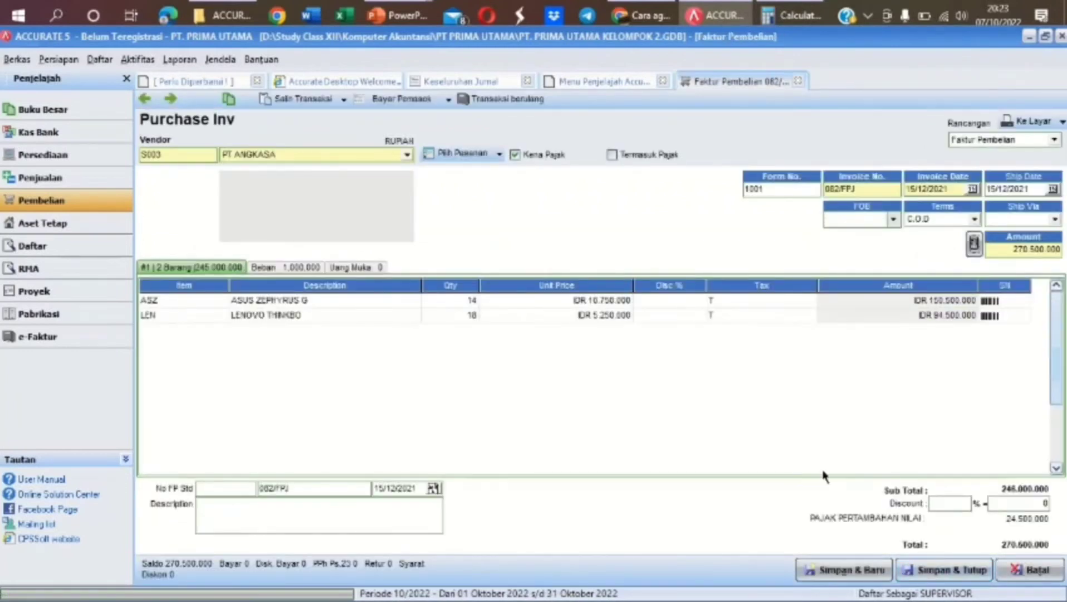
Confirm nothing remains to pay on invoice 082/FPJ, then save and close the PAID invoice
left_click(394, 100)
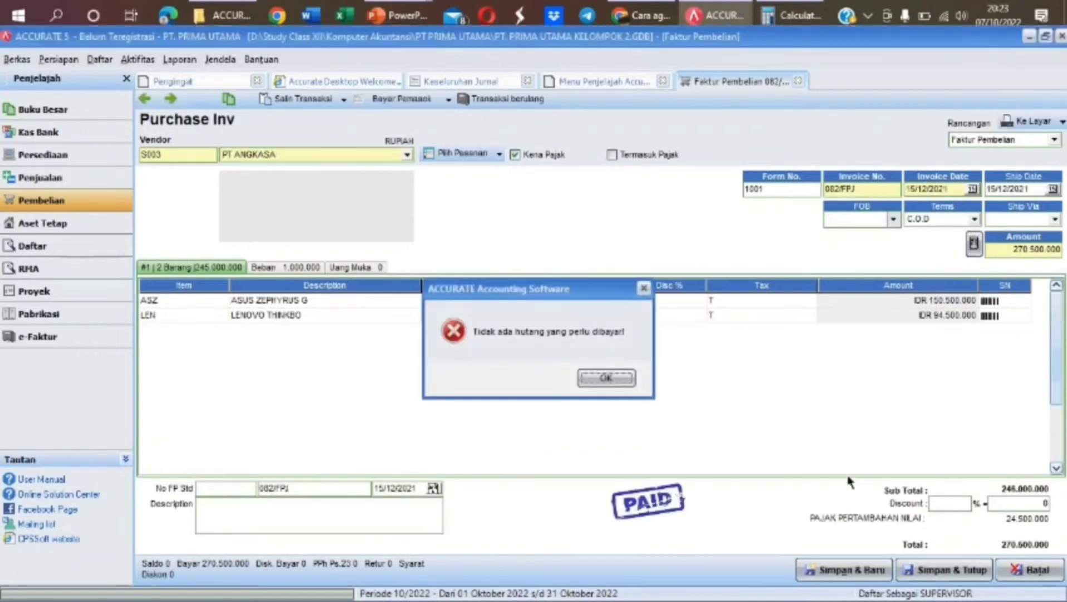
left_click(625, 379)
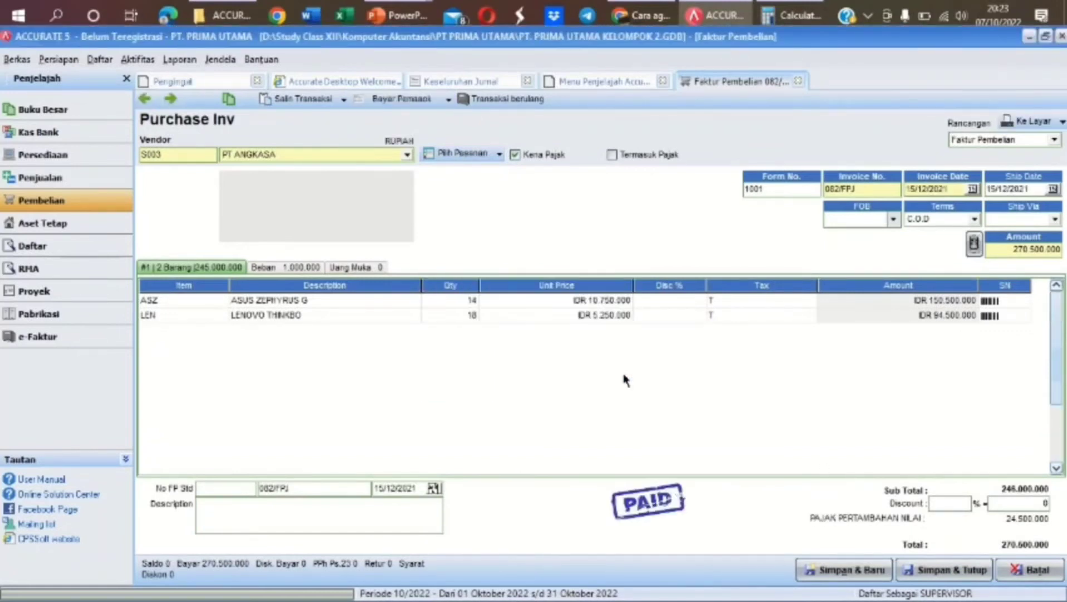
left_click(936, 568)
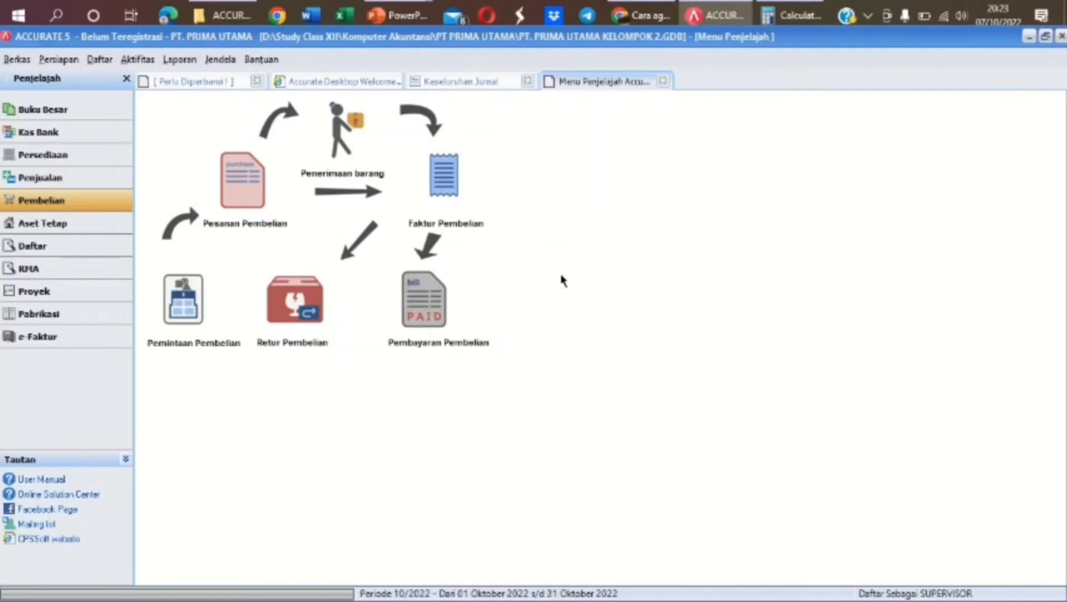
Start a purchase payment to PT DUTA with payment and cheque dates of 25/12/2021
left_click(446, 310)
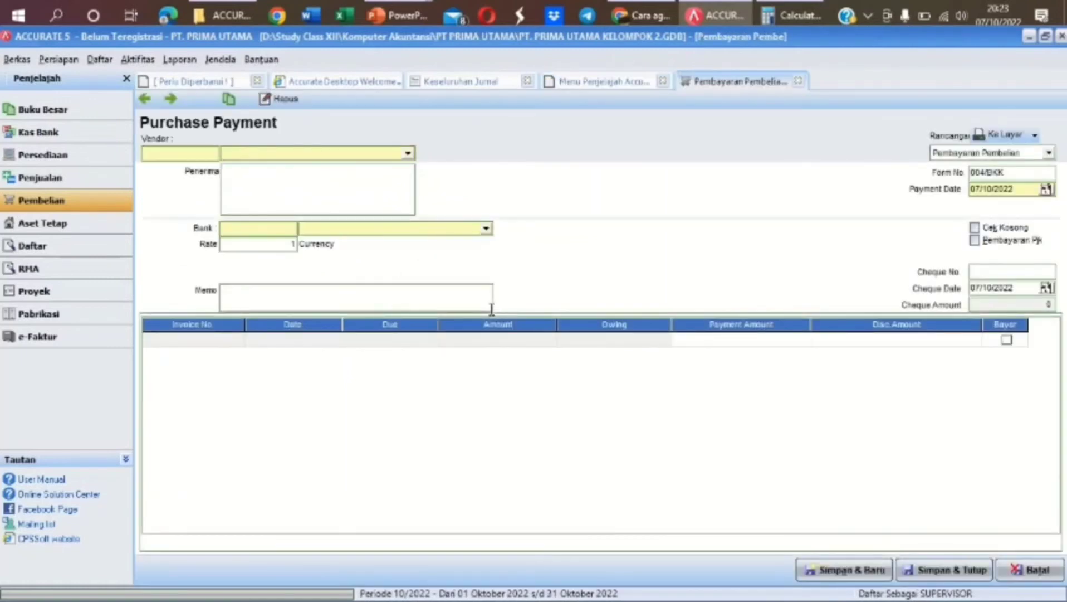
left_click(408, 153)
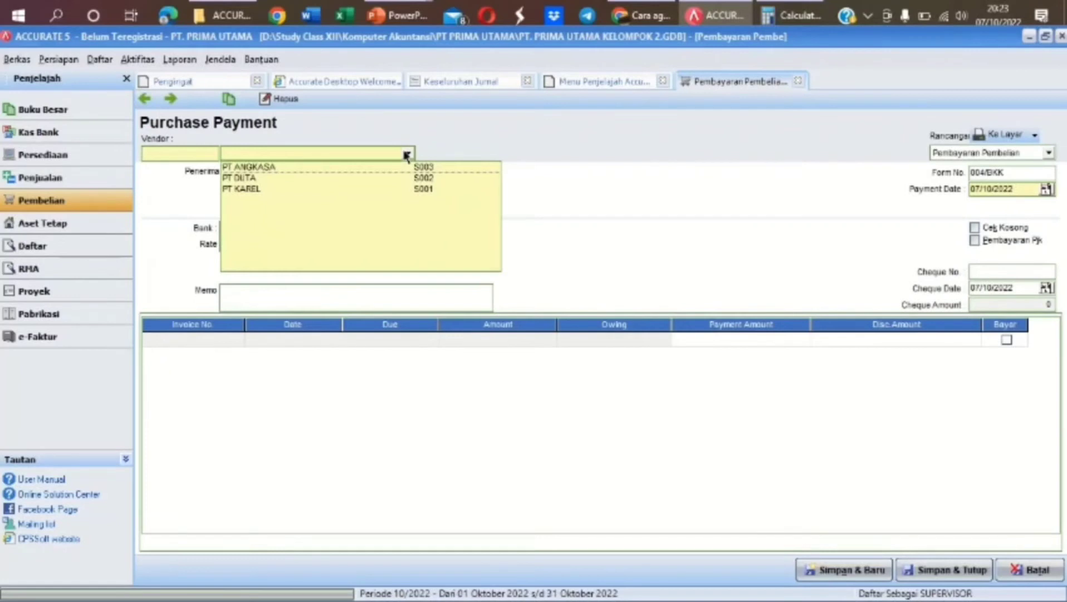
left_click(276, 176)
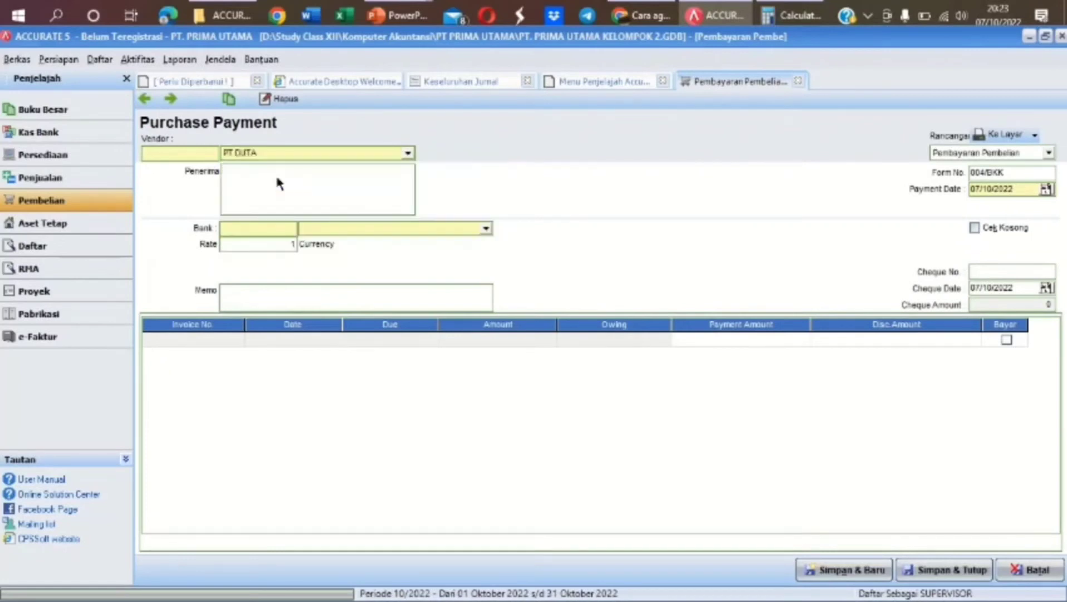
left_click(1014, 190)
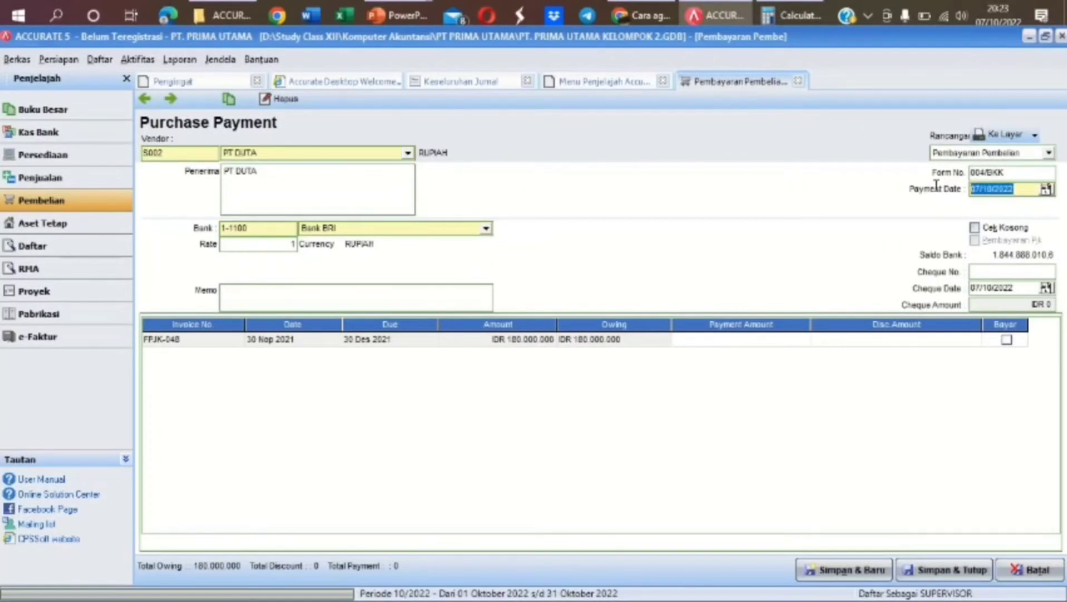
type("25122022")
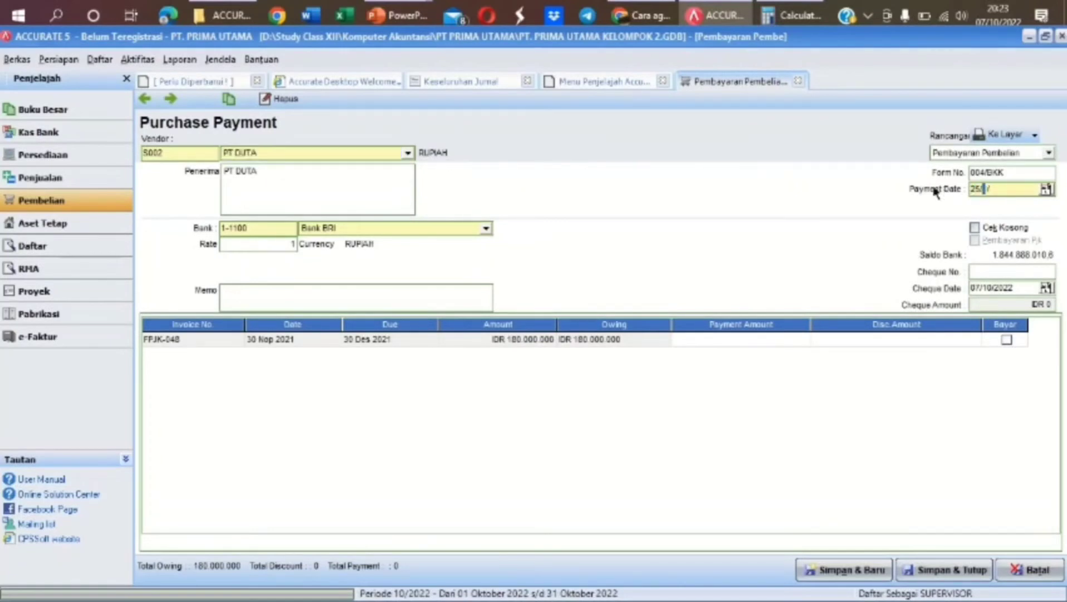
type("12")
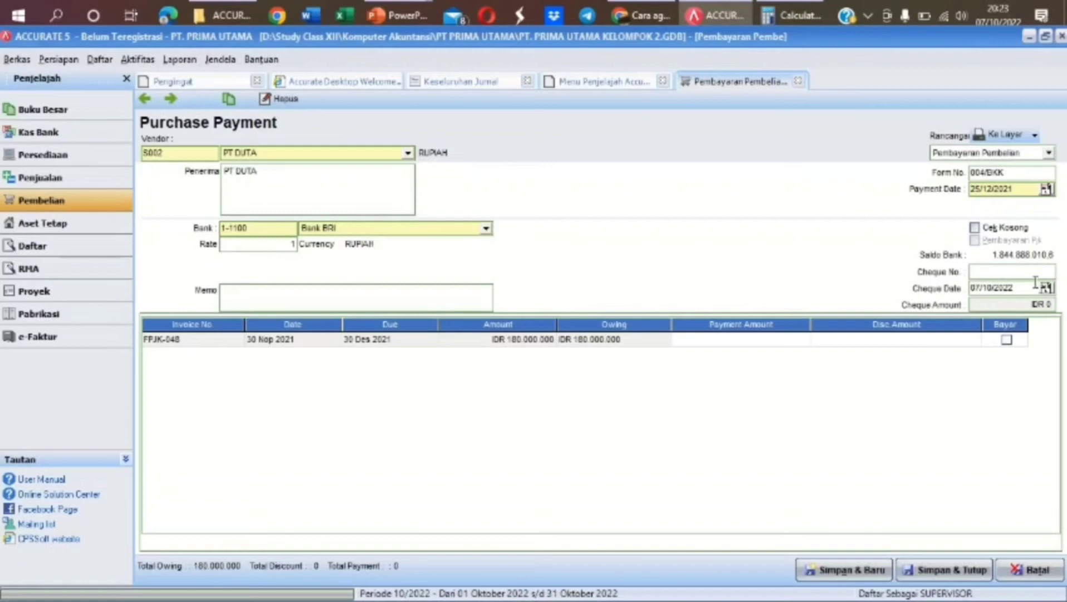
left_click(972, 288)
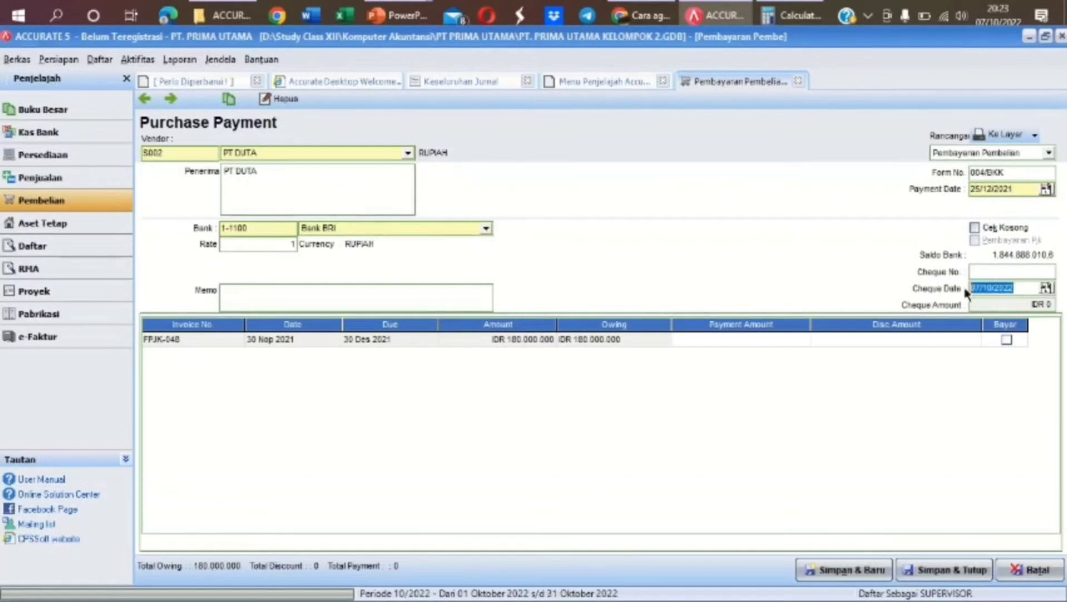
type("25/12/2021")
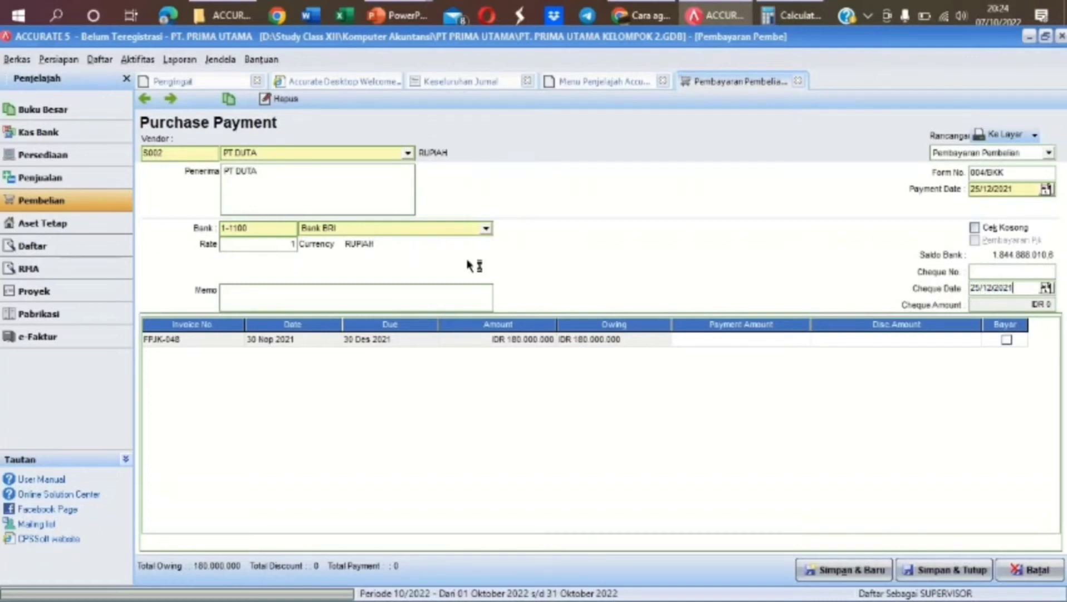
Add memo 'PELUNASAN HUTANG DAGANG 30 NOV 2021', pay FPJK-048's 180.000.000 in full, and save
left_click(330, 296)
type("PELUNASAN HUTANG DAGANG 30 N")
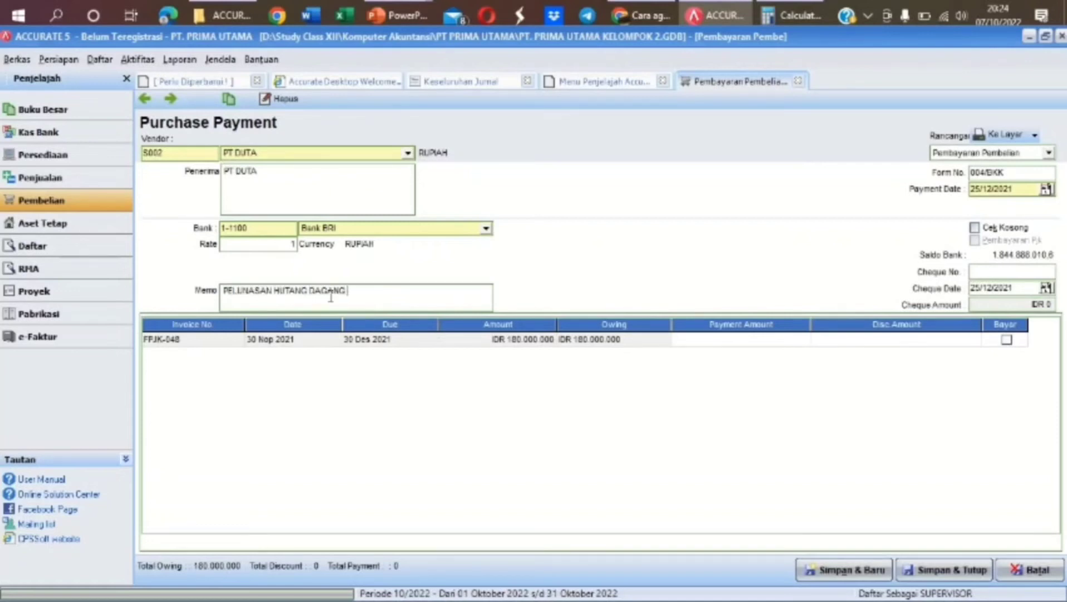
type("OV 2021")
left_click(1006, 340)
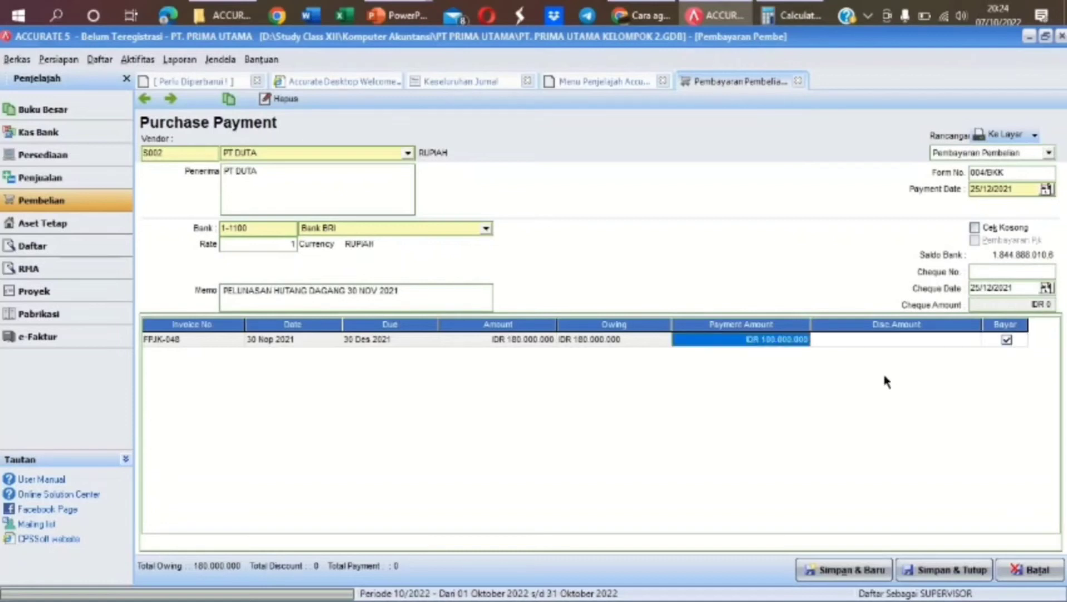
key("Tab")
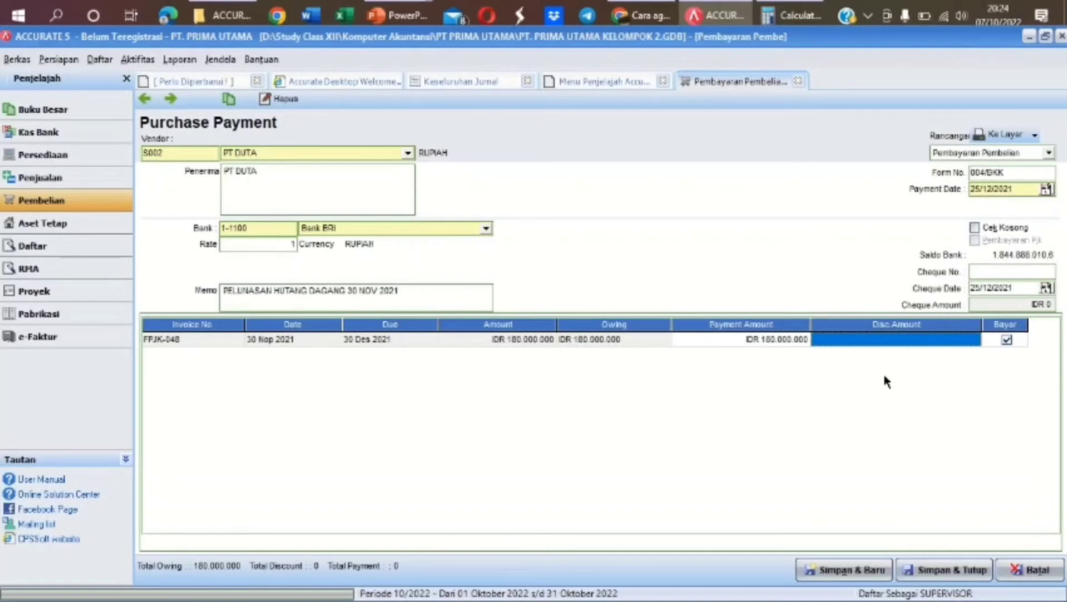
key("Tab")
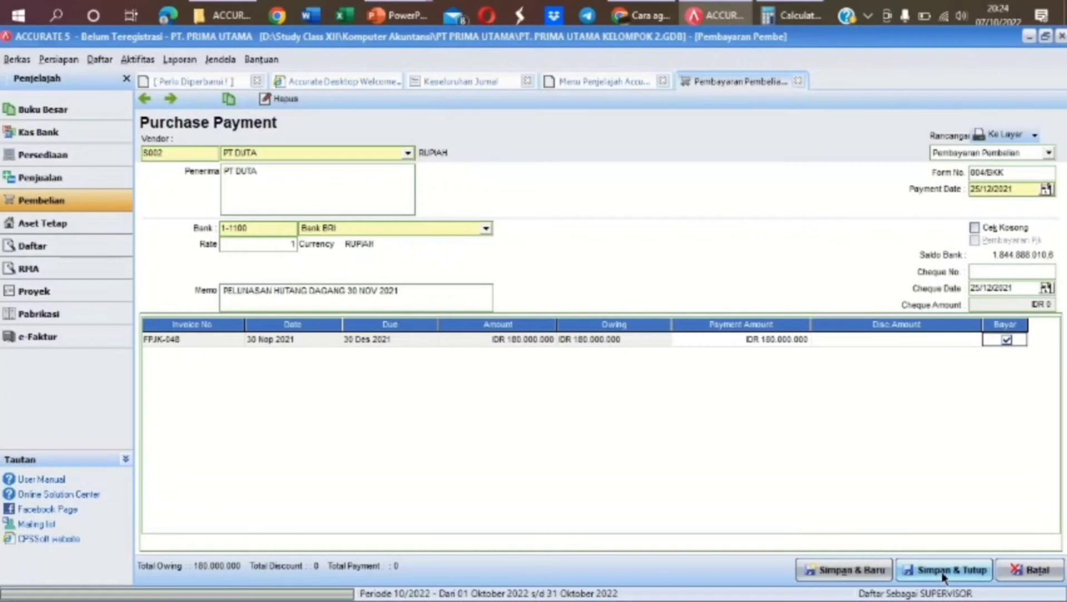
left_click(944, 573)
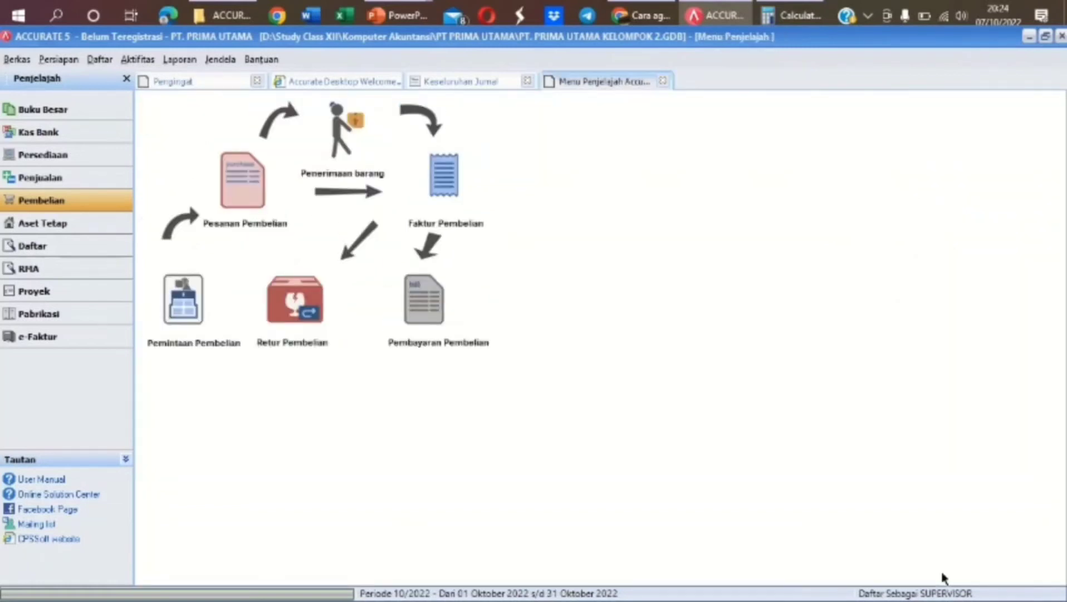
Start a new Kas Bank other payment paid from Bank BRI
left_click(123, 141)
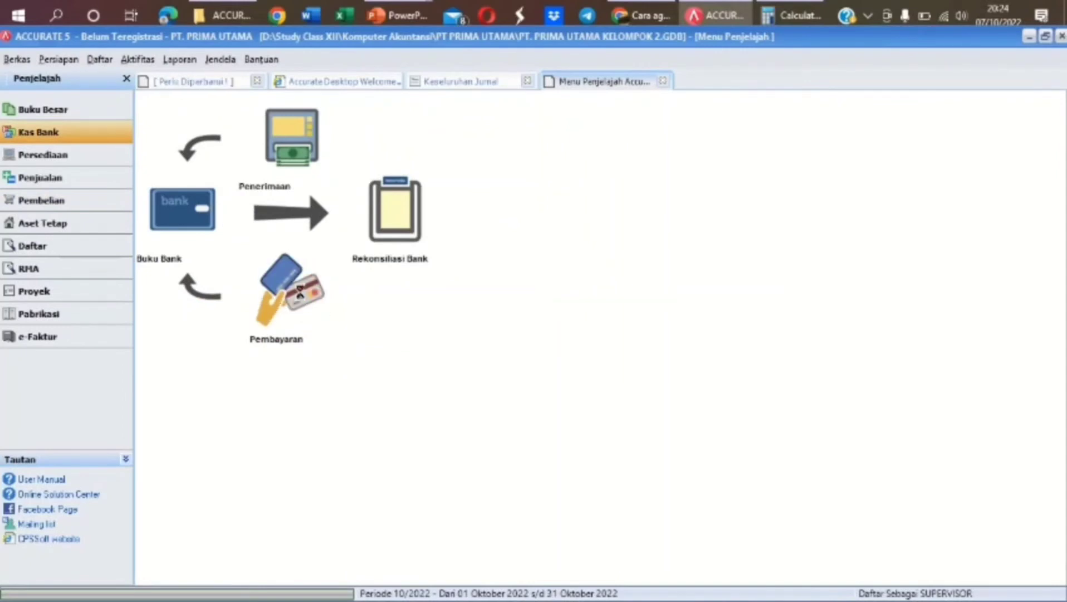
left_click(302, 298)
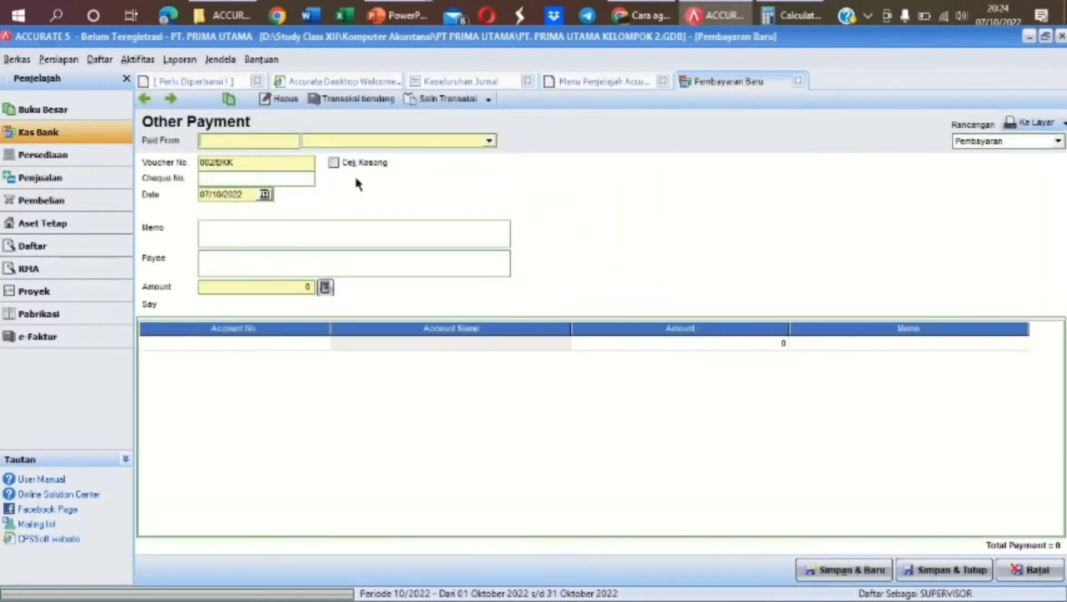
left_click(489, 140)
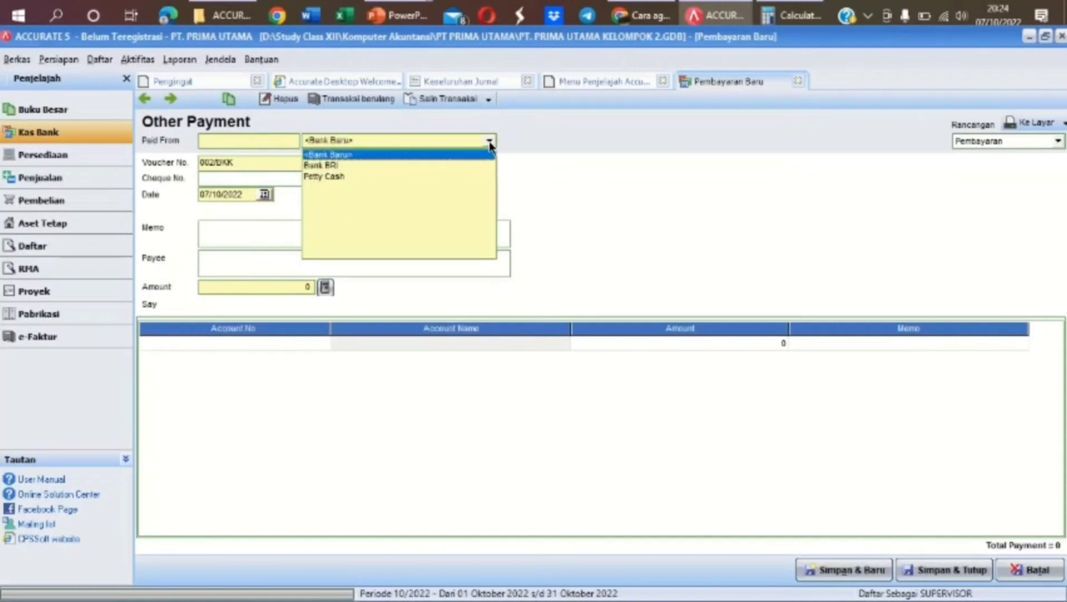
left_click(353, 165)
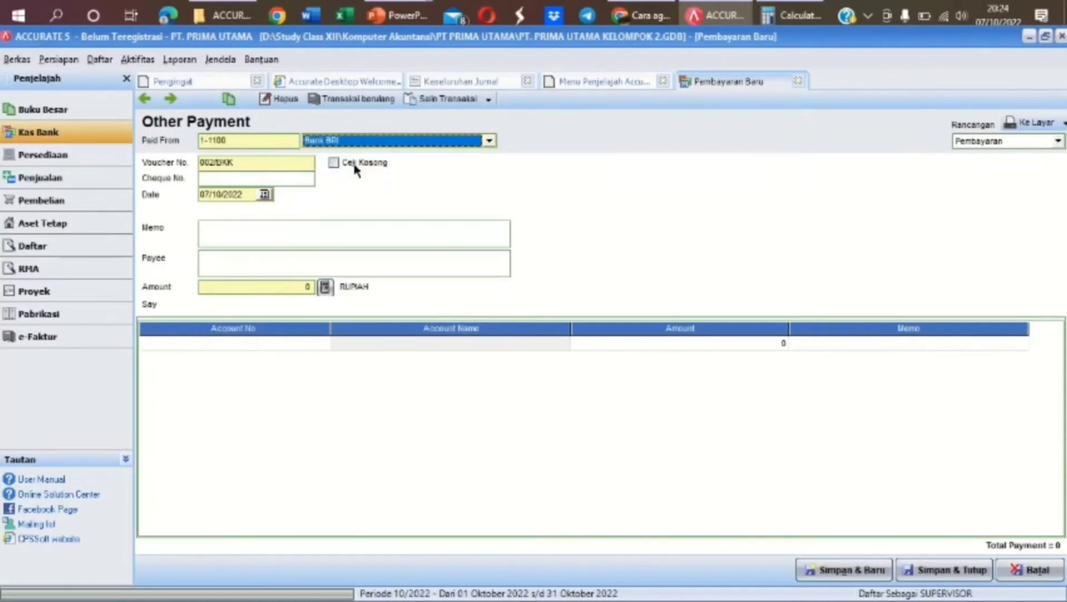
Enter memo 'PENGISIAN KEMBALI DANA KAS KECIL' and payee 'KASIR KAS KECIL'
left_click(288, 233)
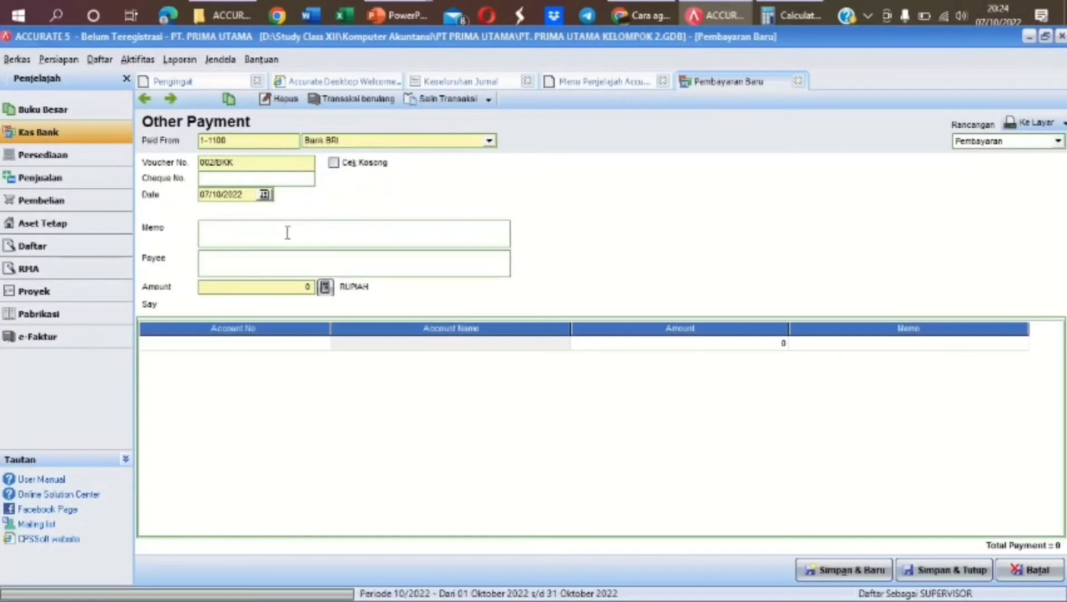
type("PENGISIAN")
key("BackSpace")
key("BackSpace")
key("BackSpace")
key("BackSpace")
key("BackSpace")
key("BackSpace")
type("GISIAN ")
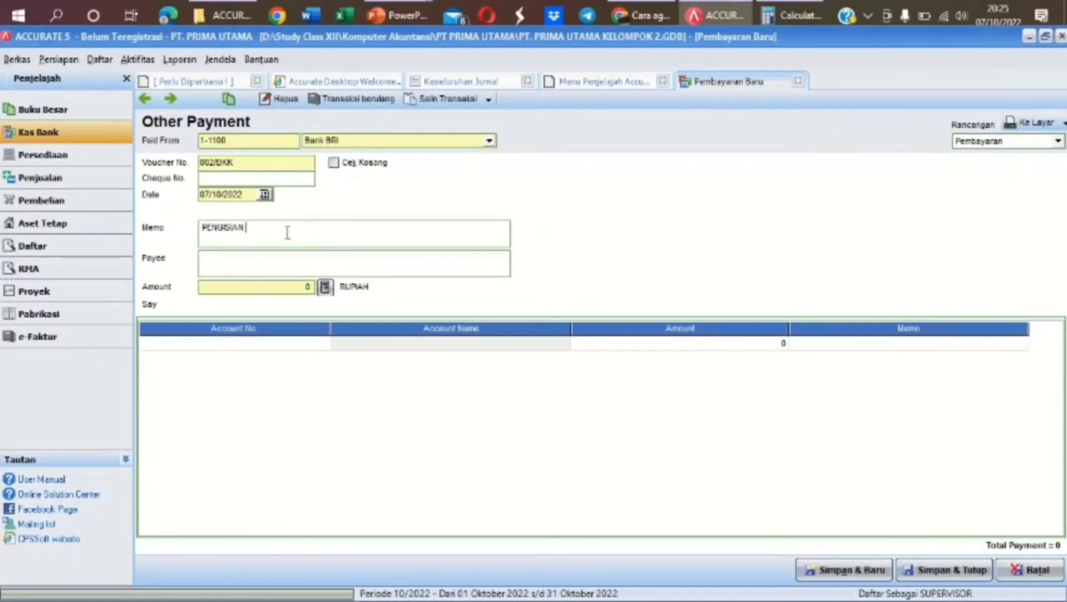
type("KEMBALI")
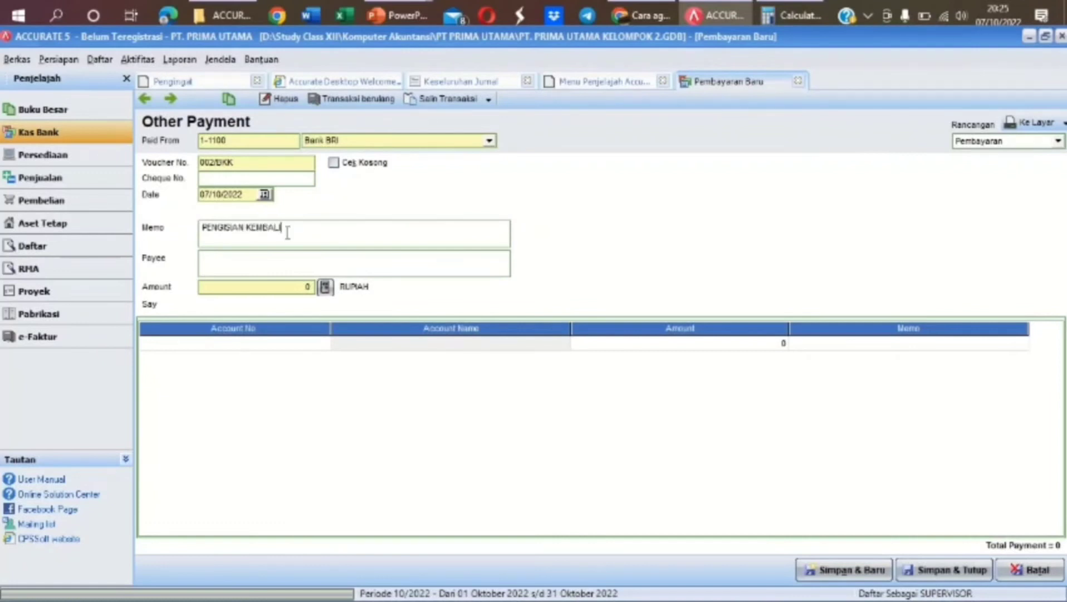
type(" DANA KAS KECIL")
left_click(259, 258)
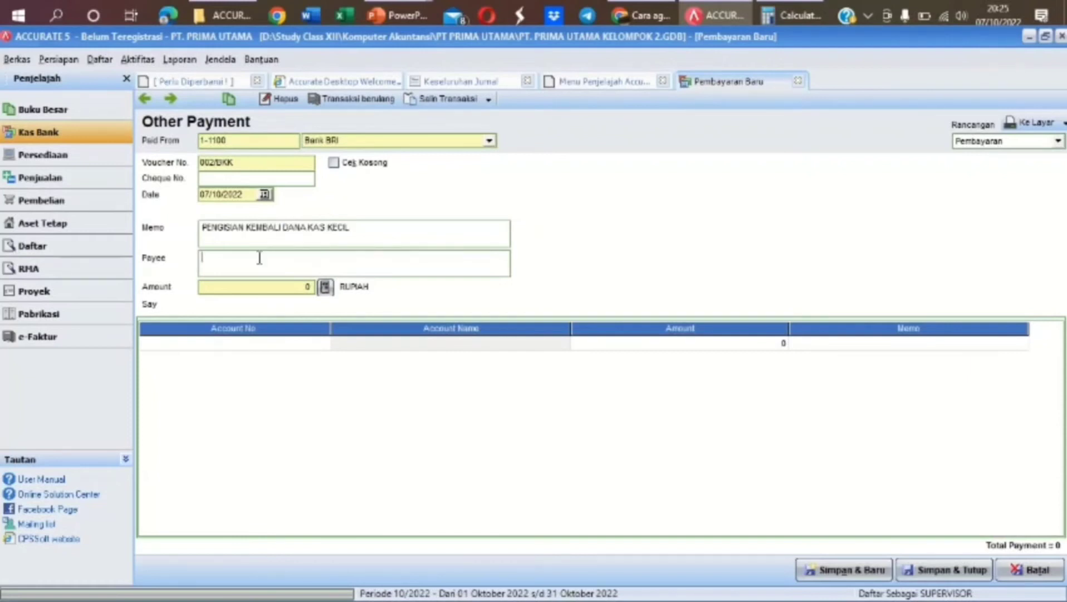
type("KASIR ")
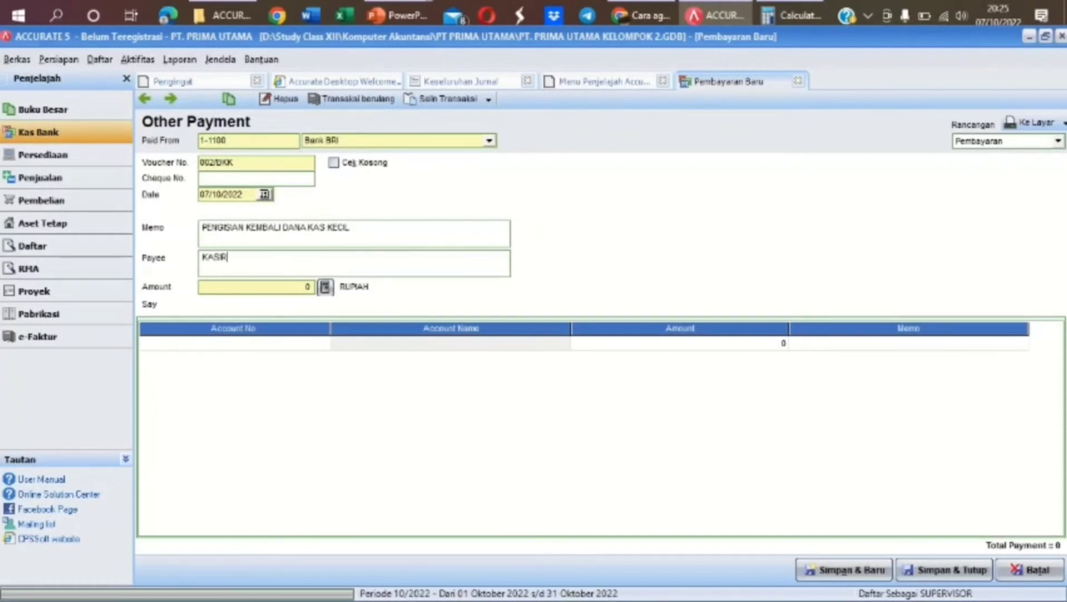
type("KAS KECIL")
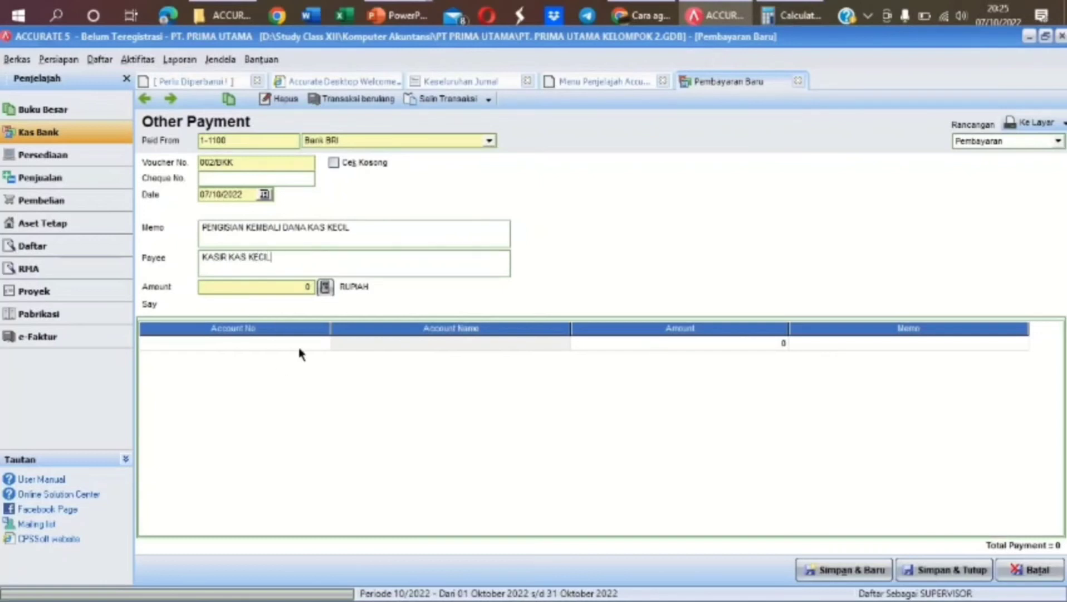
left_click(302, 341)
Add 1-1160 Office Supplies as the first payment line with 1.450.000
left_click(324, 343)
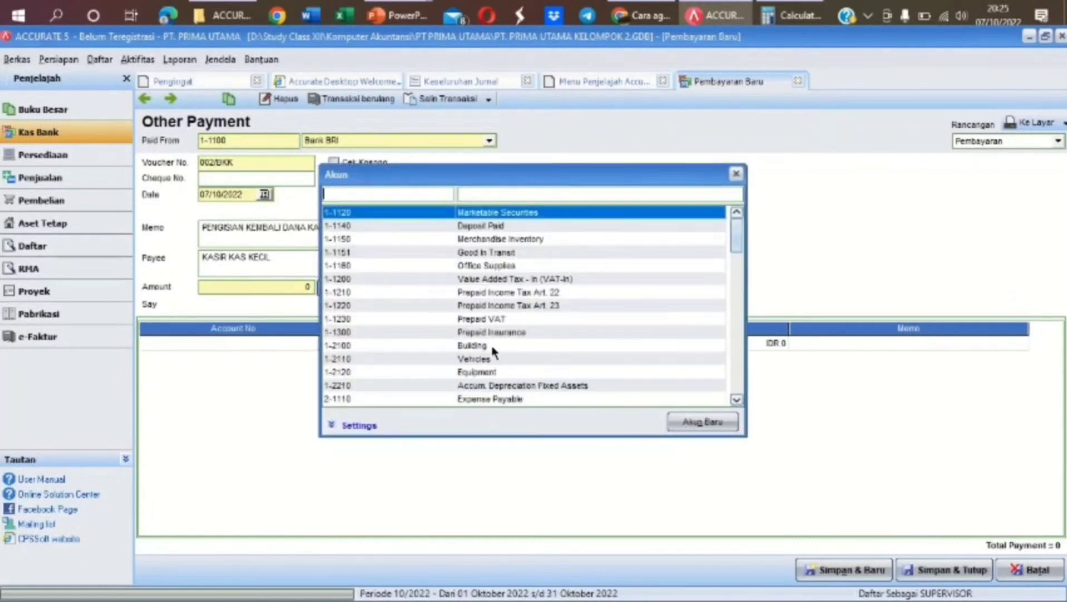
left_click(527, 192)
type("oFF")
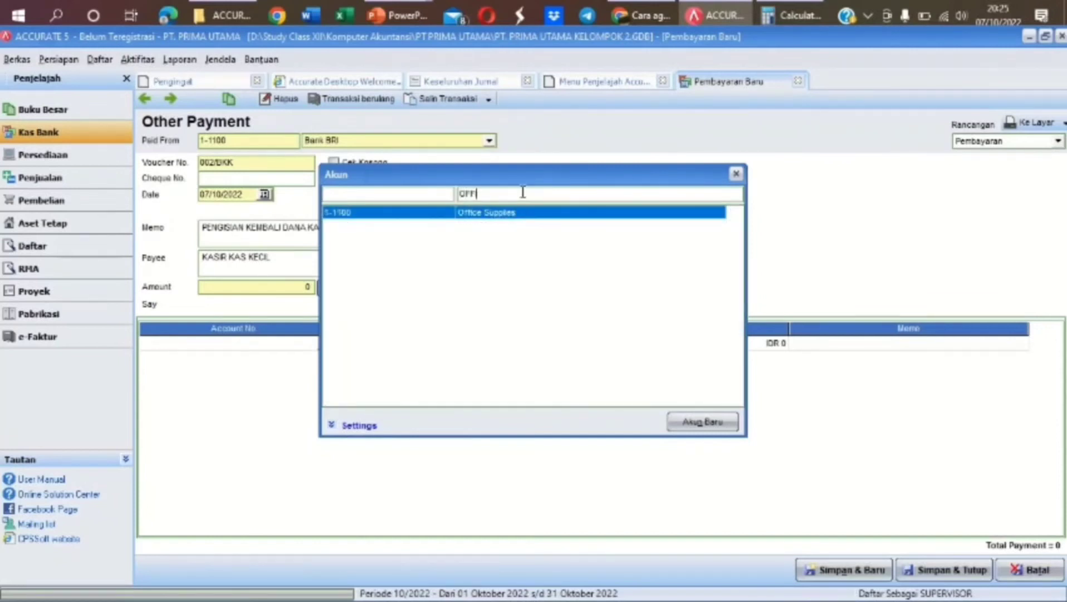
type("I")
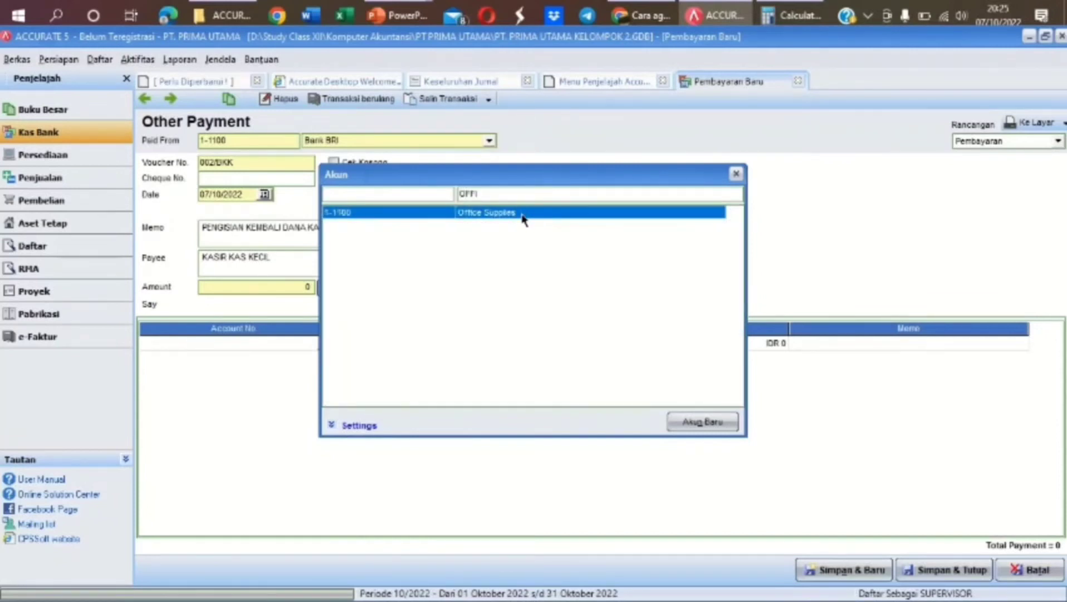
double_click(524, 214)
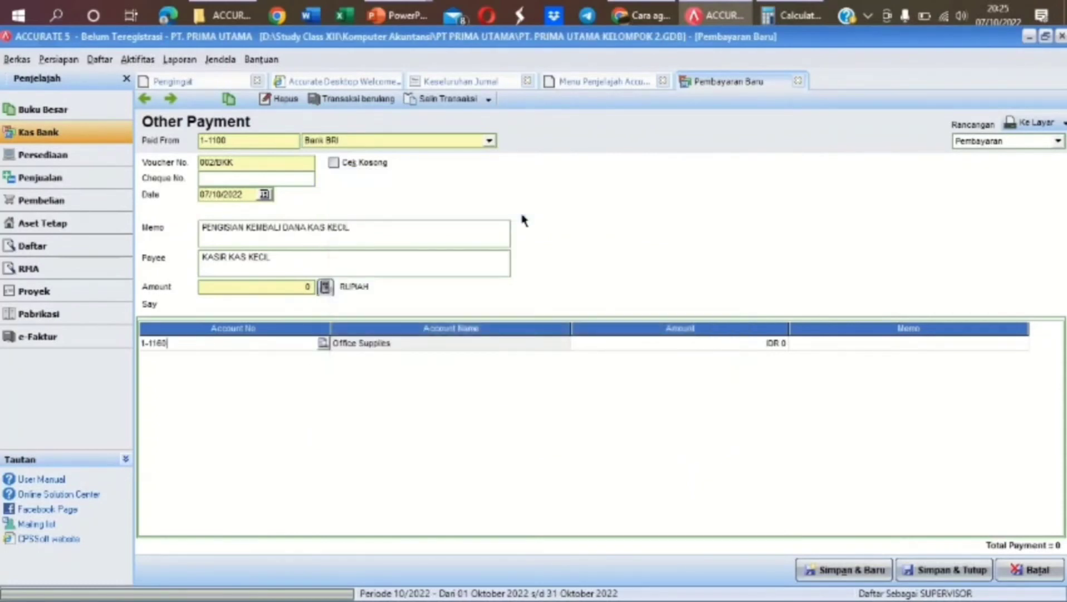
key("Tab")
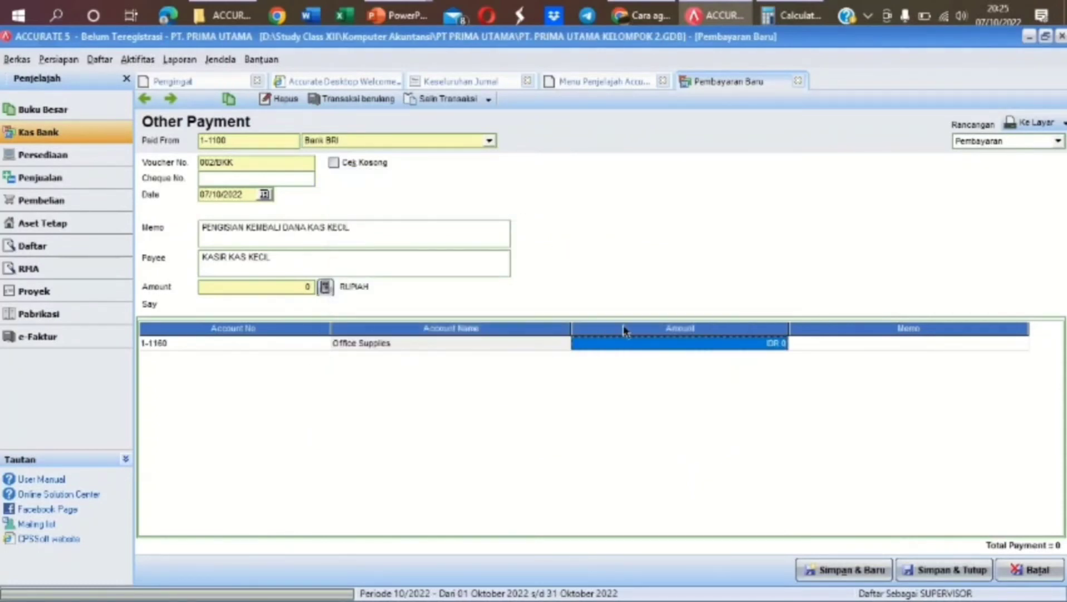
type("4150")
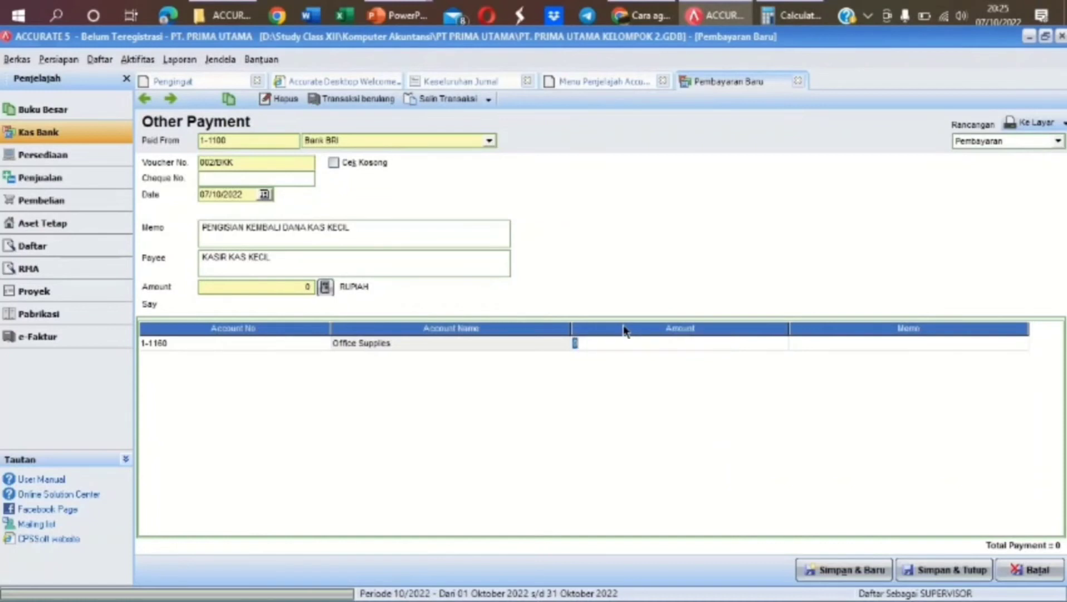
key("BackSpace")
key("BackSpace")
key("BackSpace")
key("BackSpace")
type("1.450.000")
key("Tab")
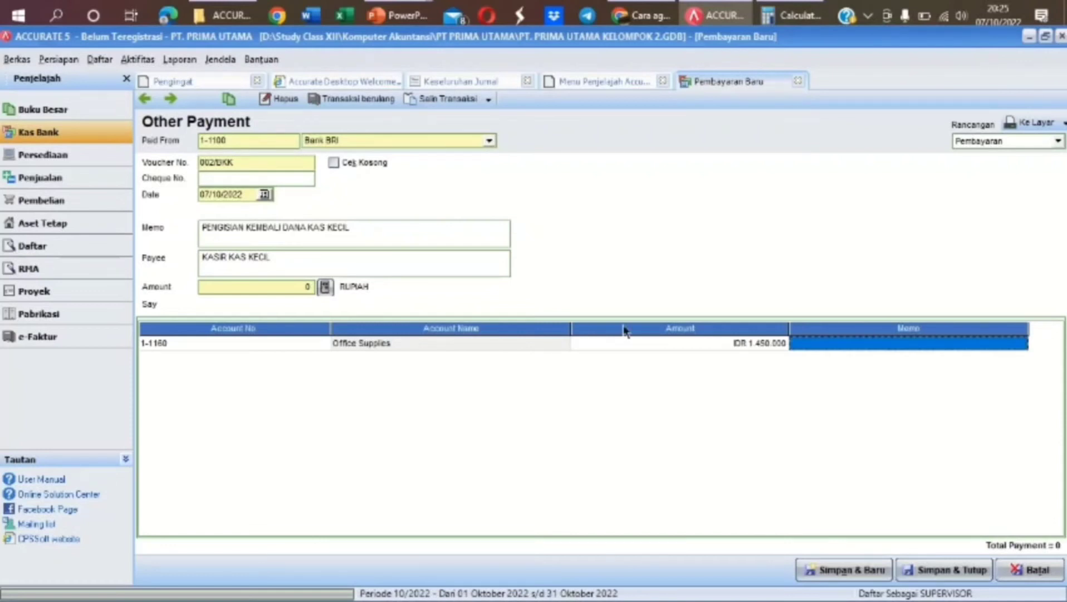
Add 6-1400 Other Operating Expense for 1.280.000 and fill the payment amount of 2.730.000
key("Tab")
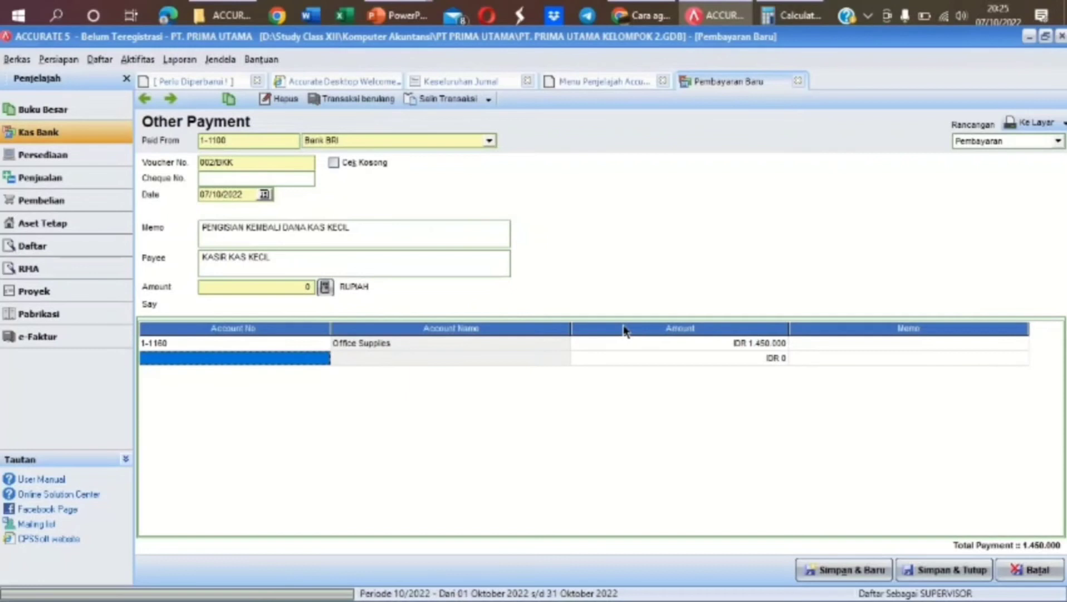
left_click(322, 360)
left_click(322, 358)
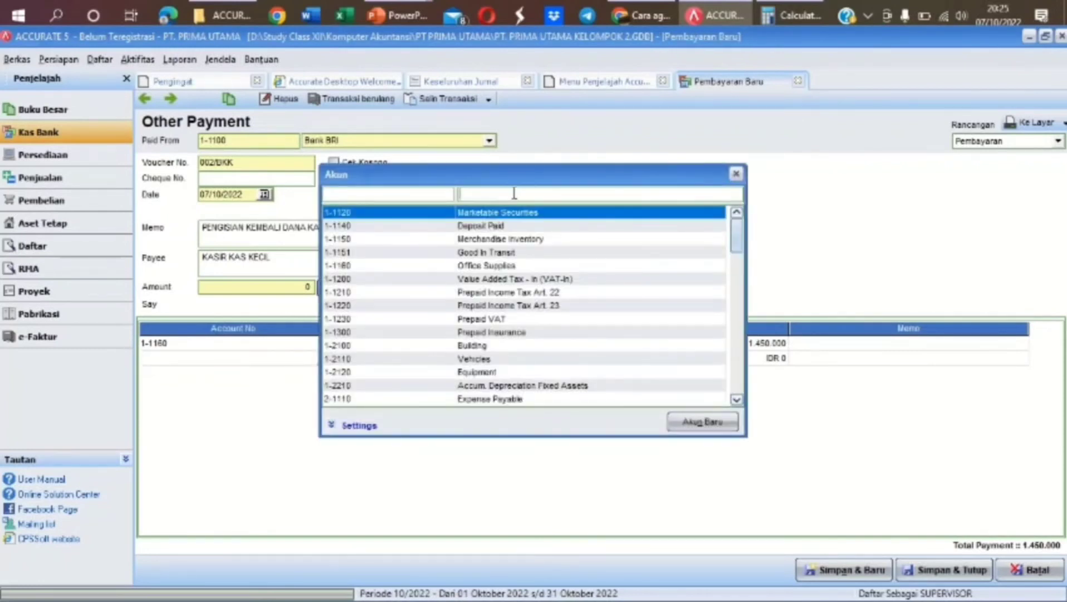
type("OTHER")
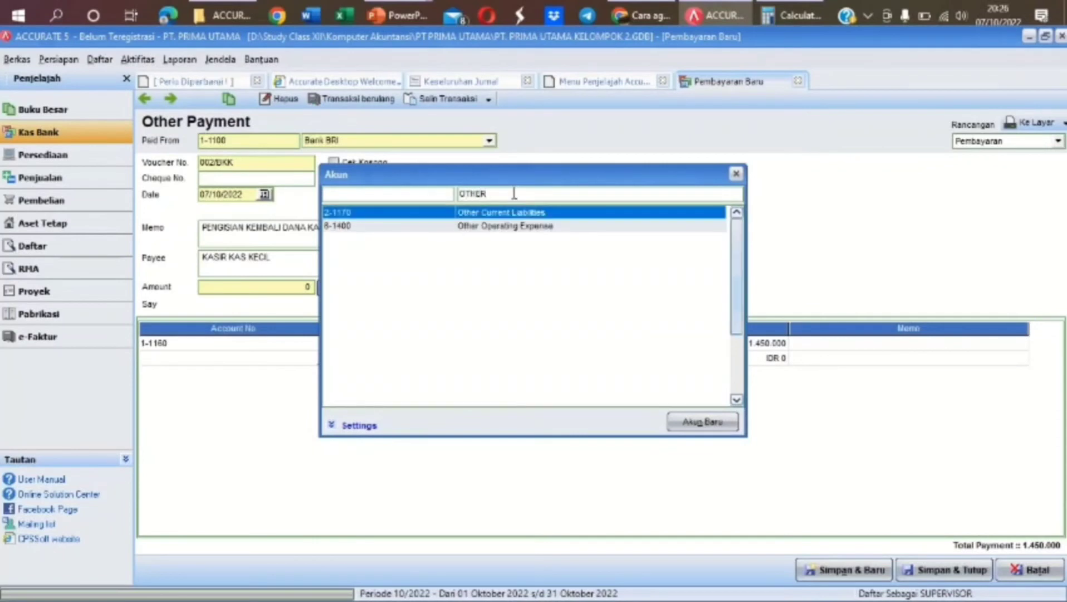
double_click(528, 227)
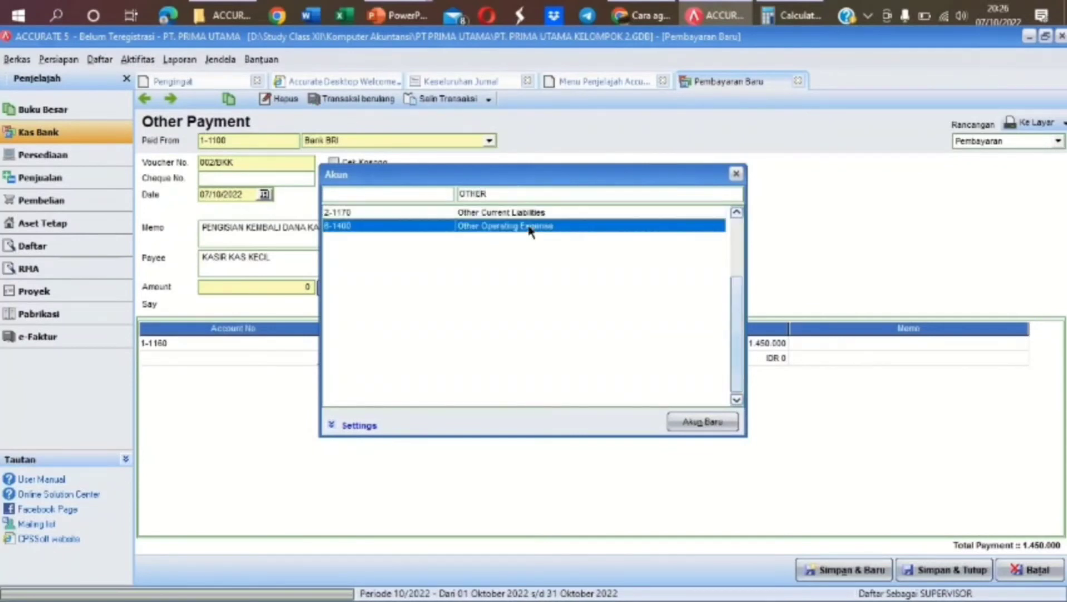
key("Tab")
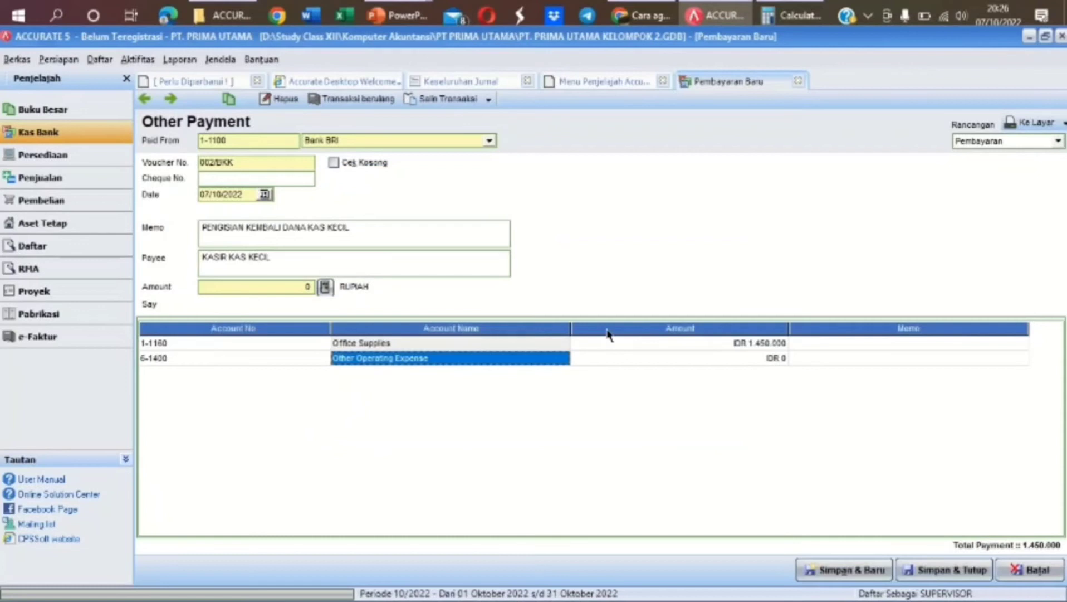
key("Tab")
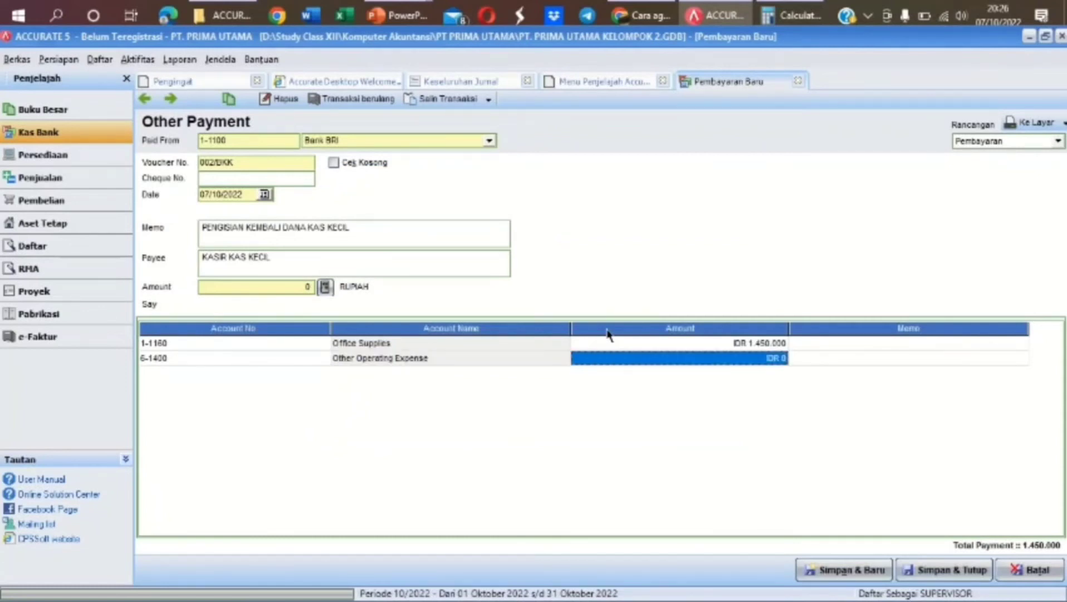
type("1.2")
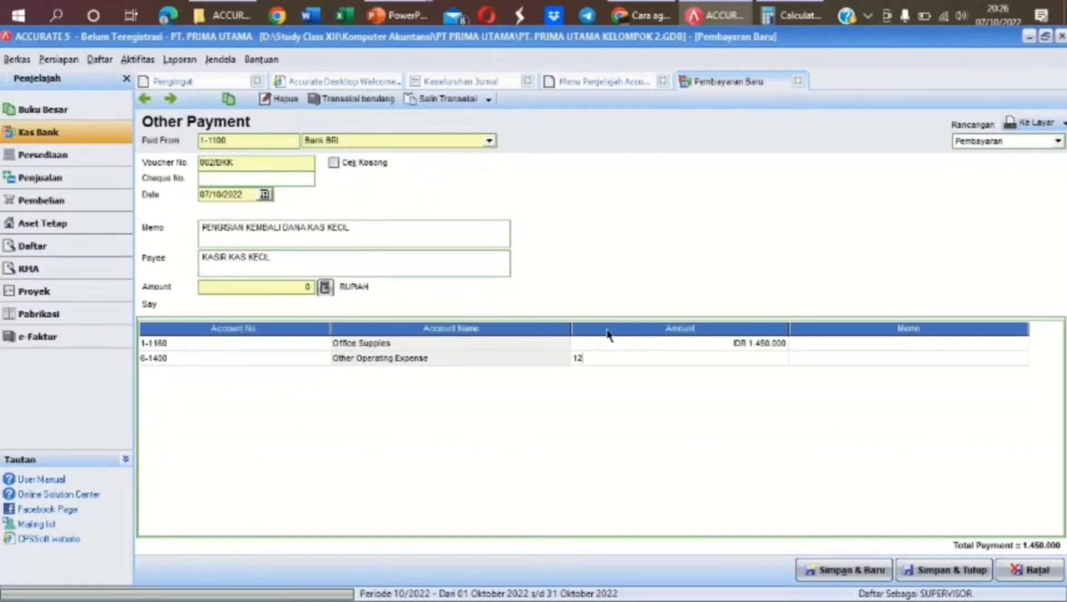
type("80.")
type("0")
type("000")
key("Tab")
key("Tab")
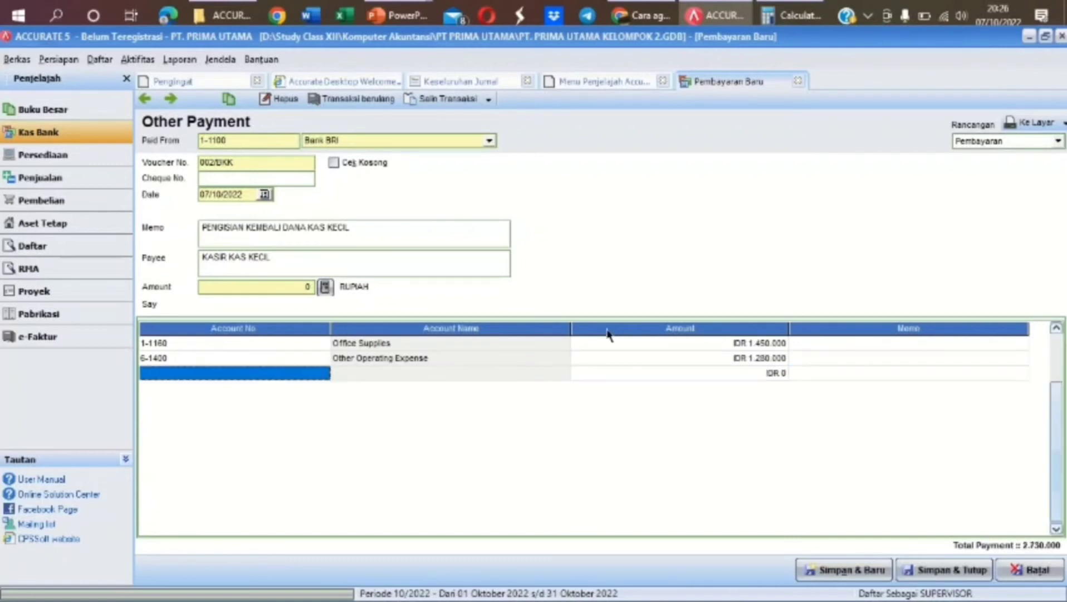
left_click(327, 288)
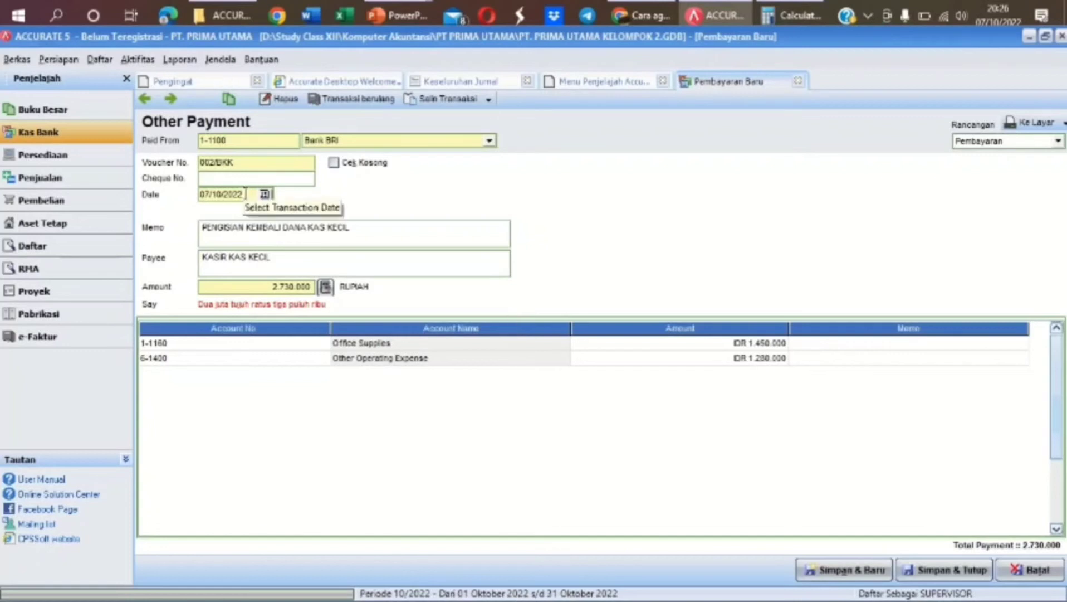
Enter date 28/12/2021 and voucher 005/BKK on the petty-cash refill, then save and close it
left_click(245, 192)
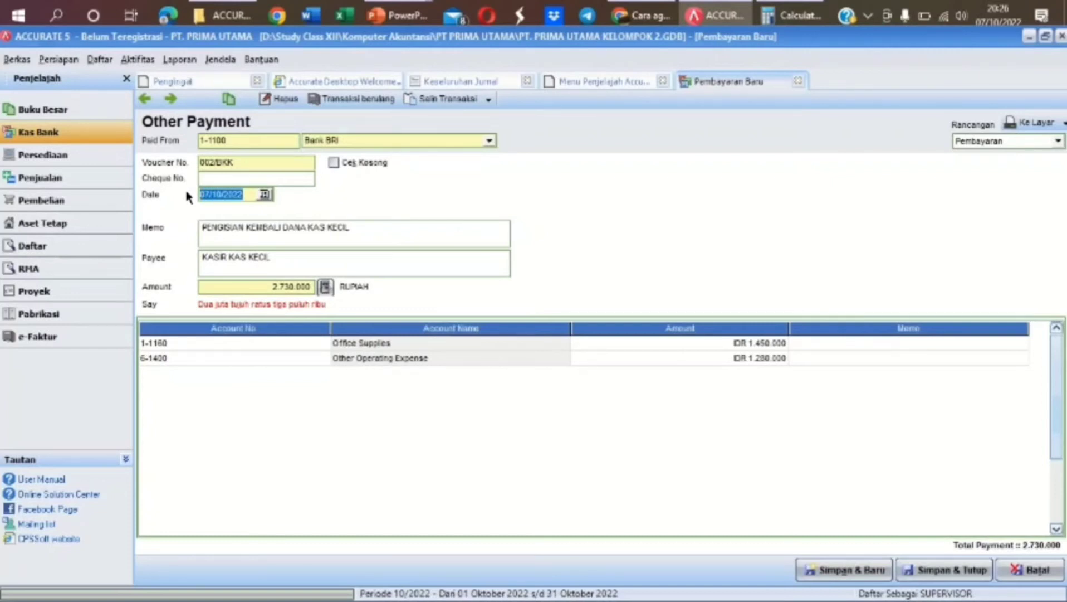
type("28/12/2021")
left_click(239, 162)
left_click_drag(239, 163, 193, 165)
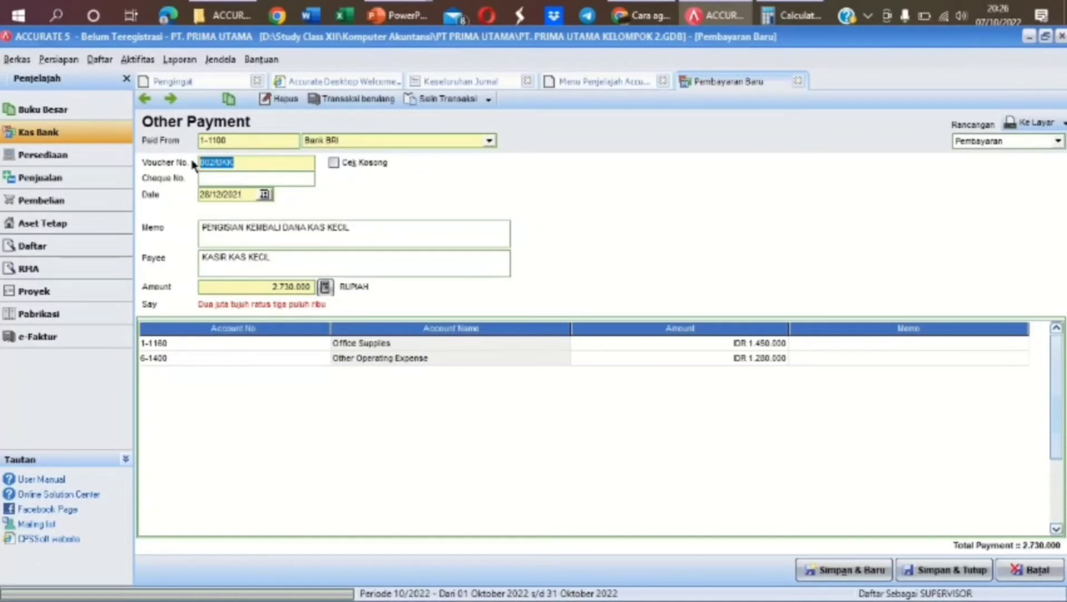
type("005")
type("/KBK")
key("BackSpace")
key("BackSpace")
key("BackSpace")
type("BKK")
key("Tab")
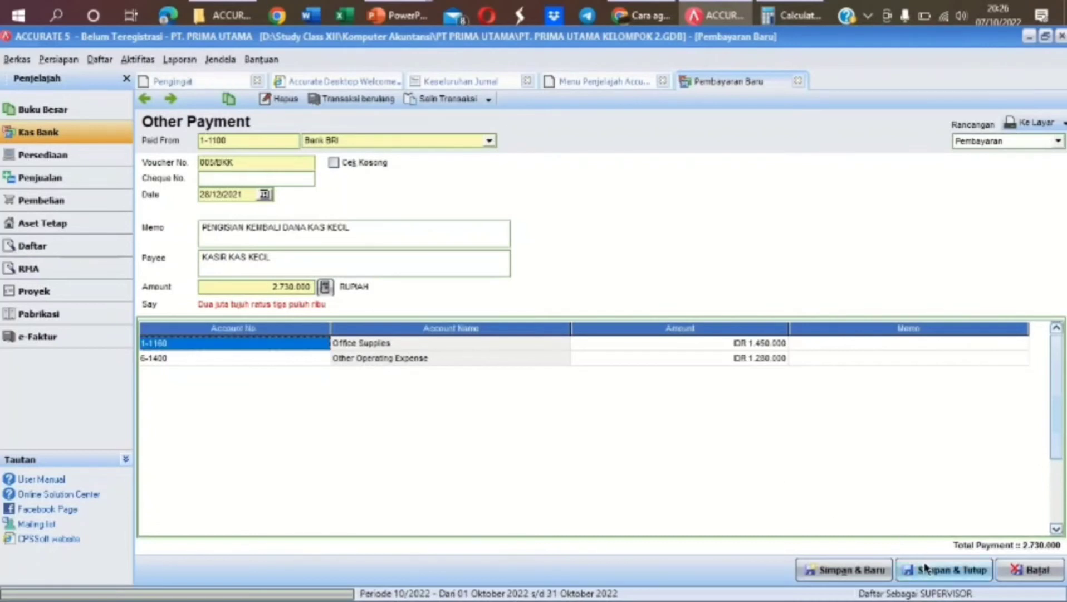
left_click(925, 568)
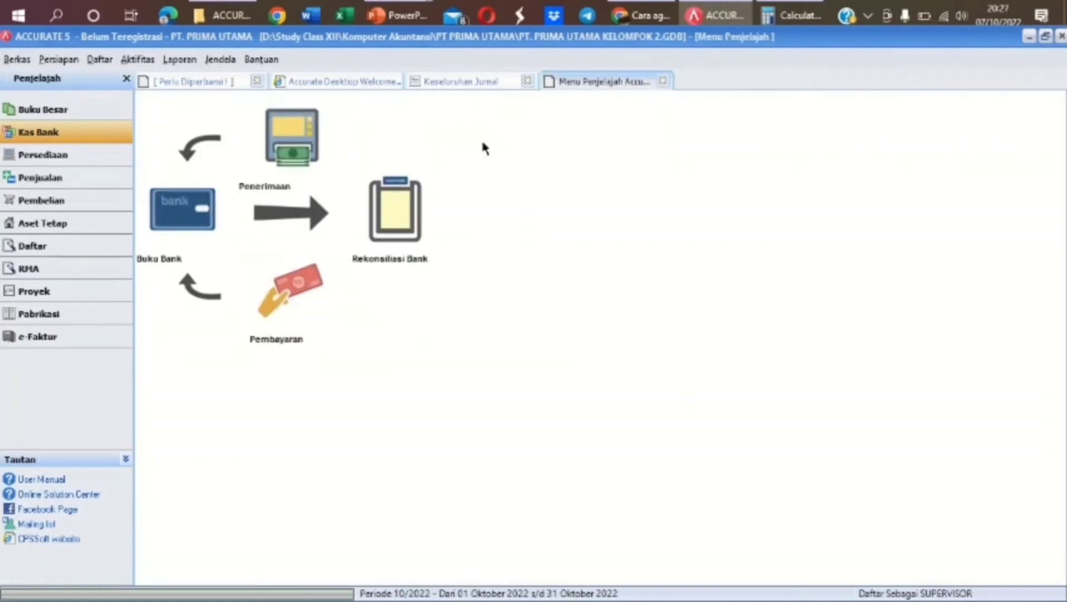
Refresh the Keseluruhan Jurnal report and scroll to entry 005/BKK at its end
left_click(460, 82)
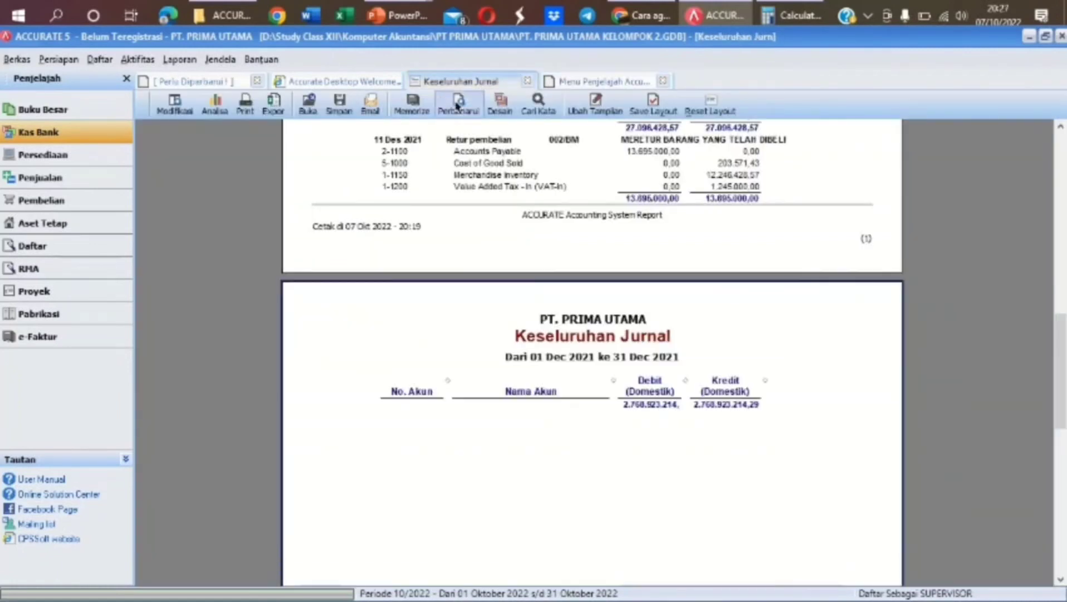
left_click(457, 104)
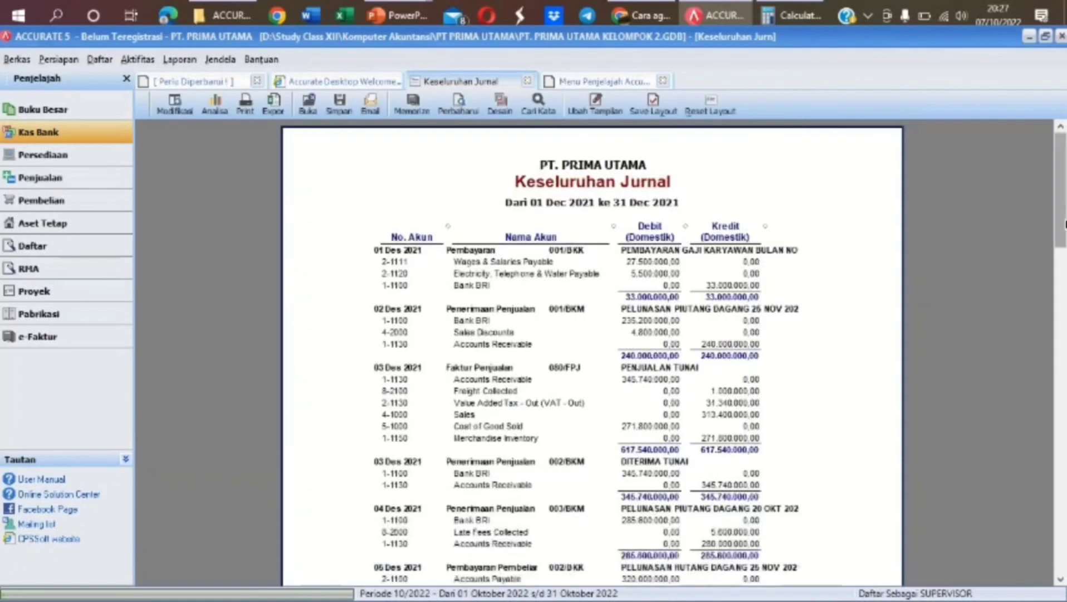
left_click_drag(1062, 224, 1059, 492)
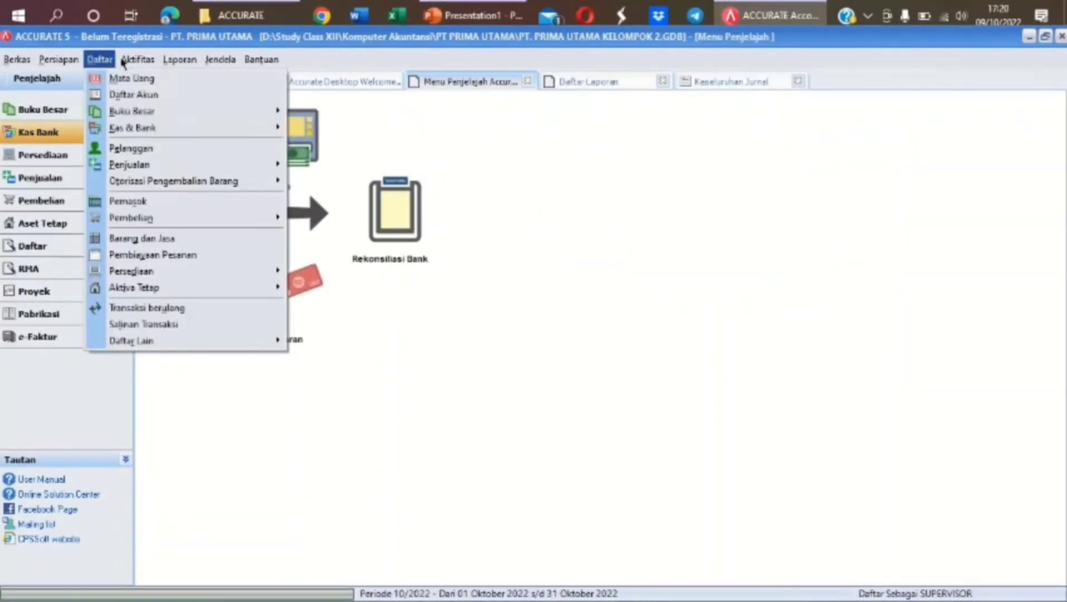
mouse_move(134, 61)
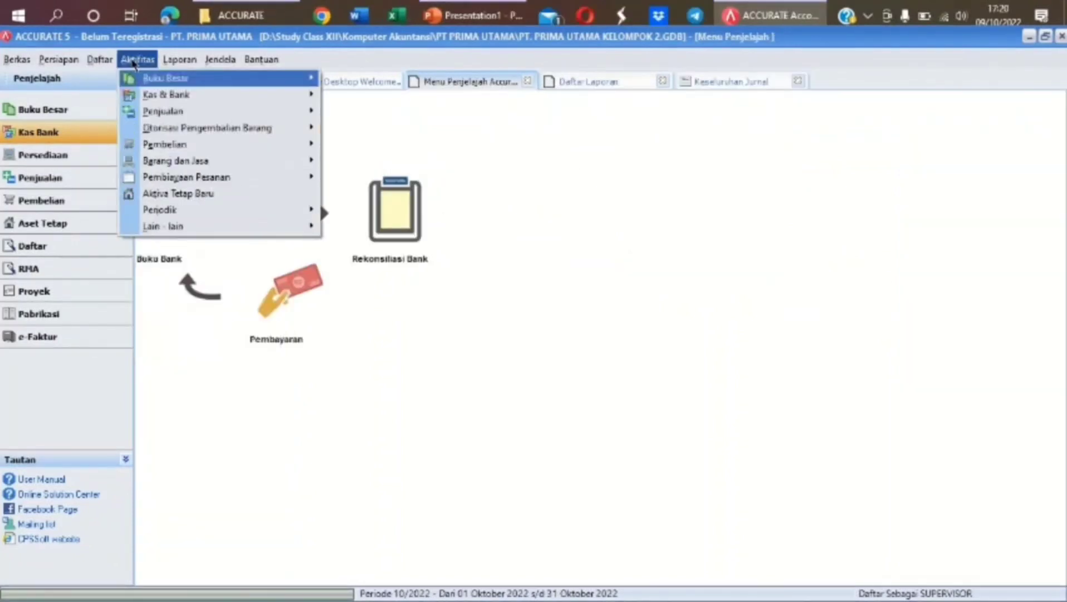
Start journal voucher M-001 dated 31/12/2021 with description 'JURNAL PENYESUAIAN'
mouse_move(192, 83)
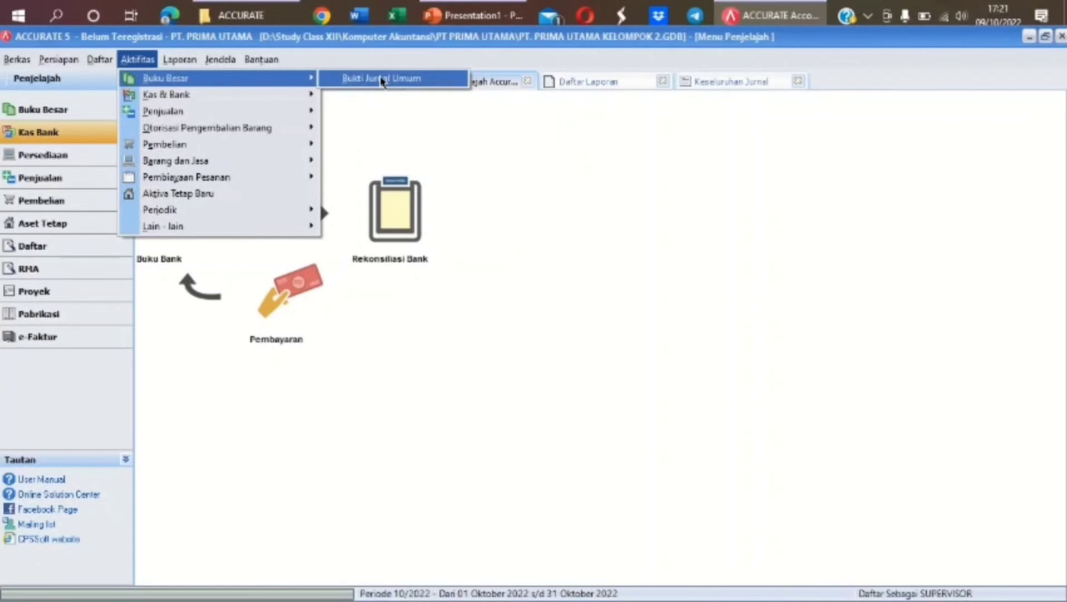
left_click(433, 79)
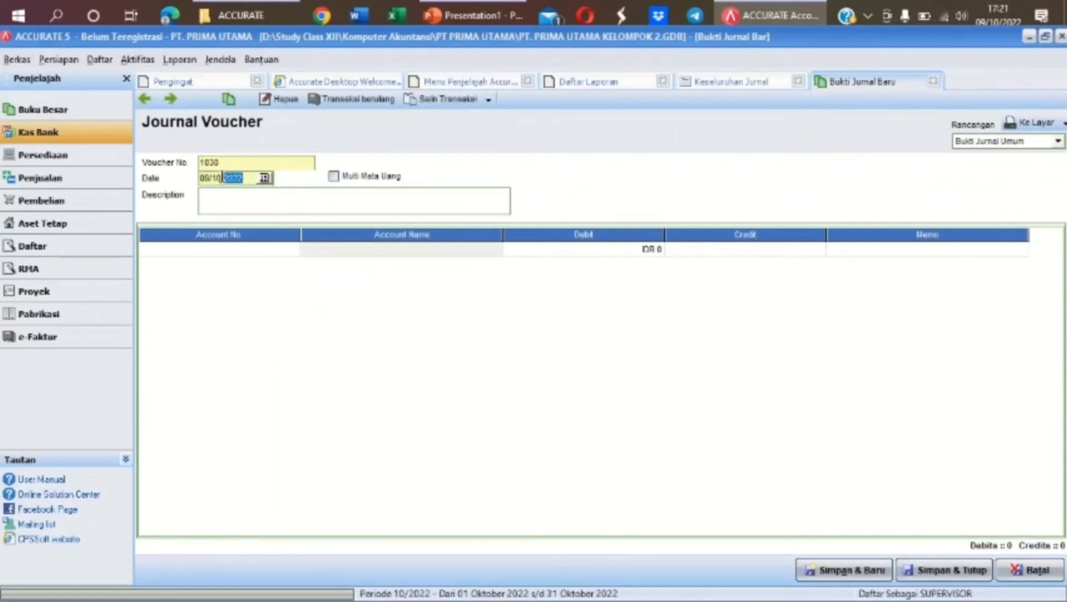
type("31/12/2021")
left_click(224, 201)
type("JURNAL PENYESUAIAN")
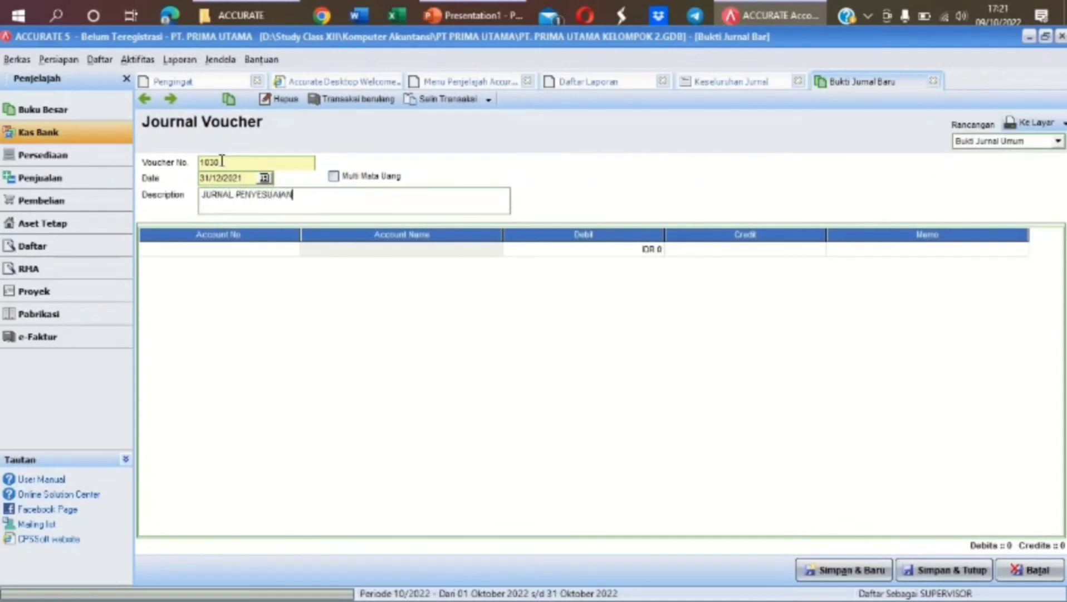
double_click(222, 162)
type("M-001")
Add a Bank BRI debit line of 5.095.000
left_click(282, 252)
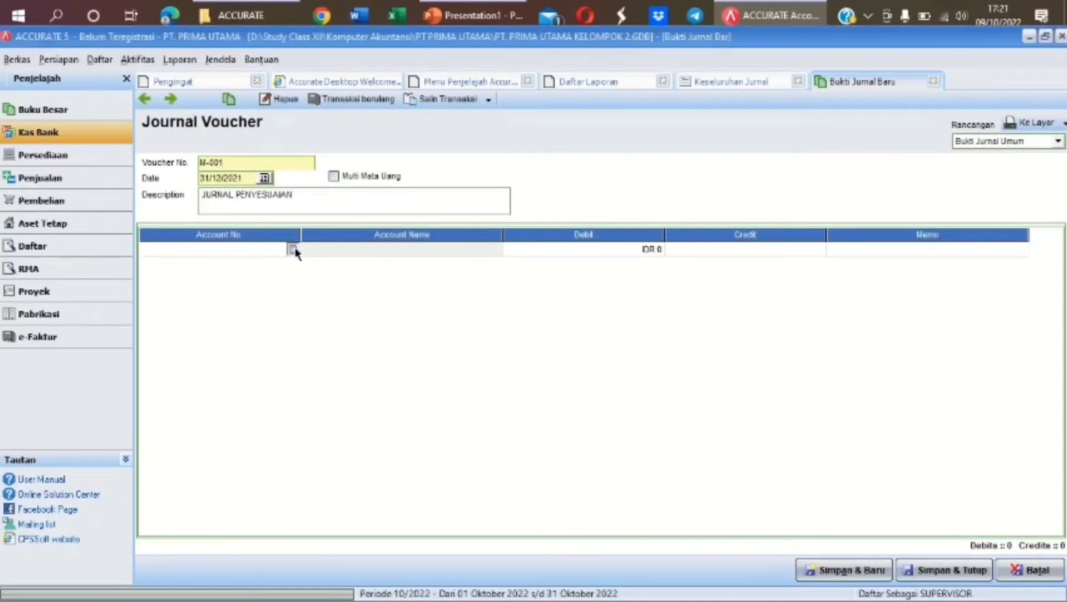
left_click(293, 250)
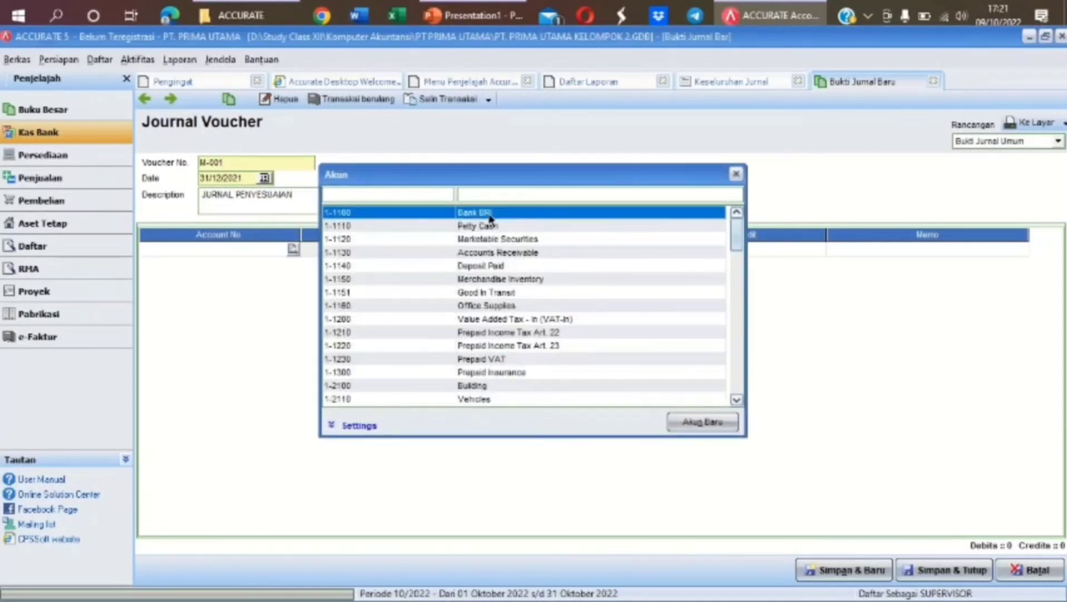
double_click(490, 215)
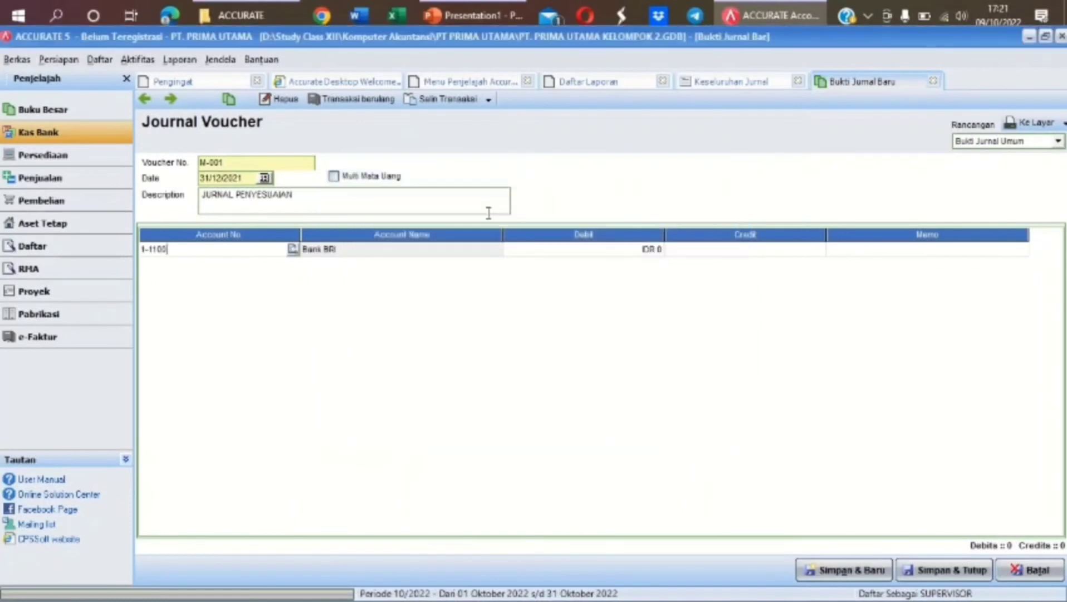
left_click(567, 249)
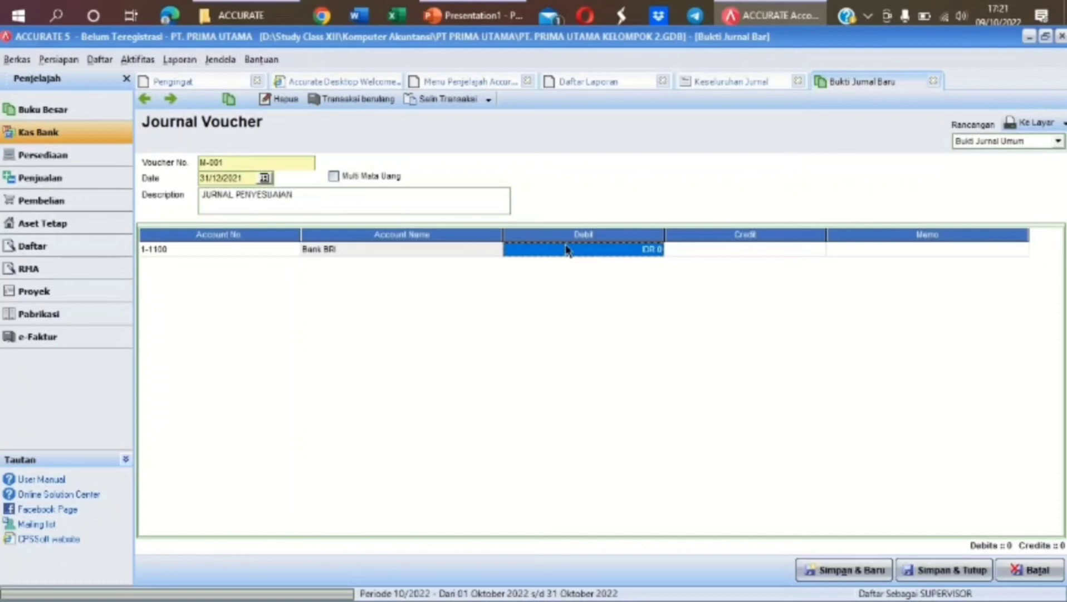
type("5005")
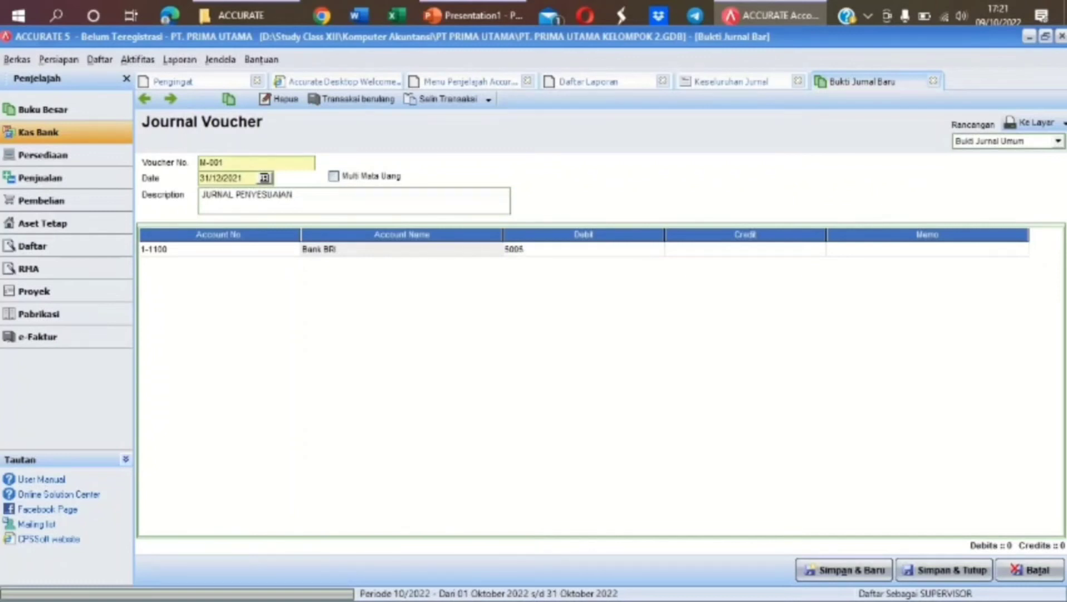
type("000")
key("Tab")
key("Tab")
key("Tab")
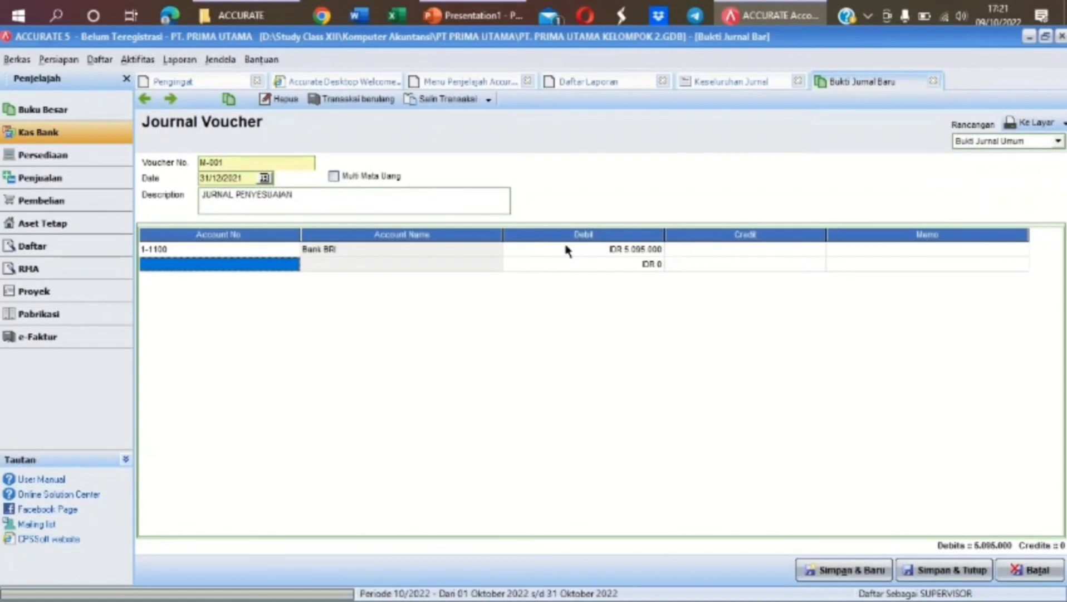
Add a Bank Charges debit line of 155.000
left_click(276, 266)
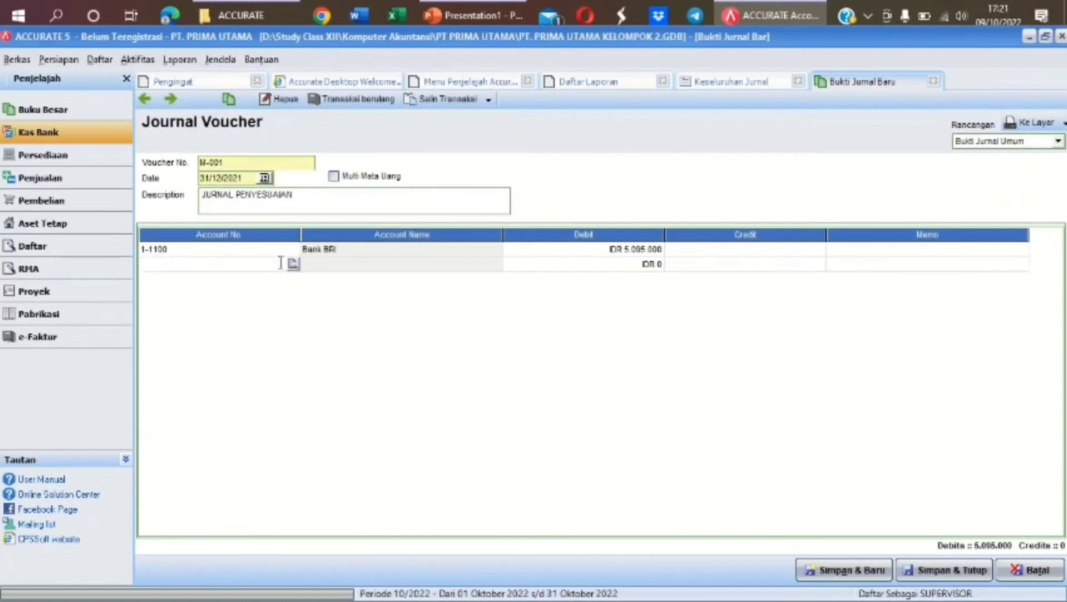
left_click(362, 260)
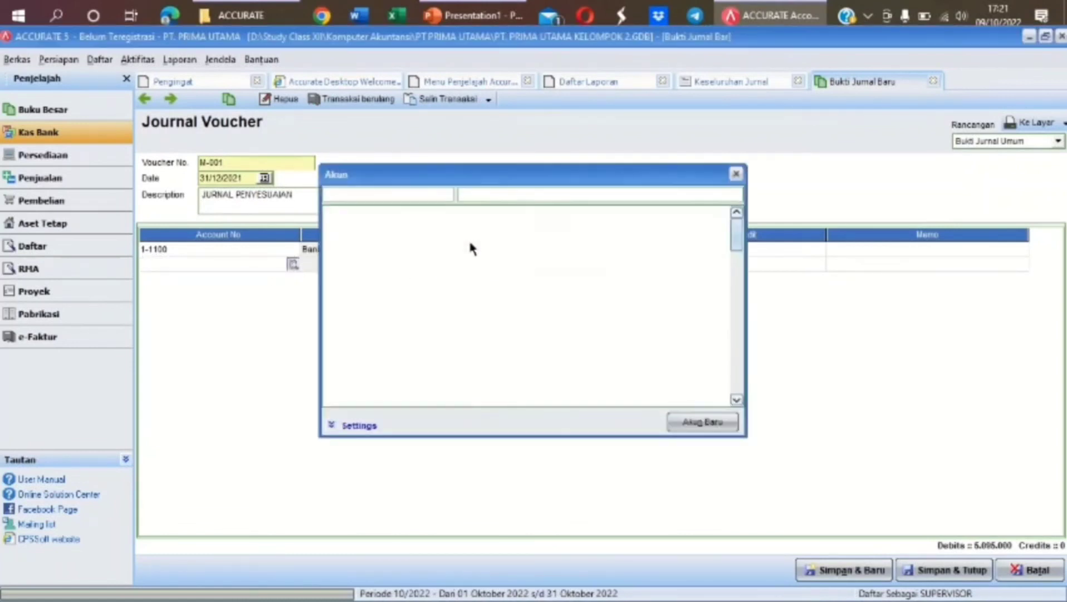
type("BAN")
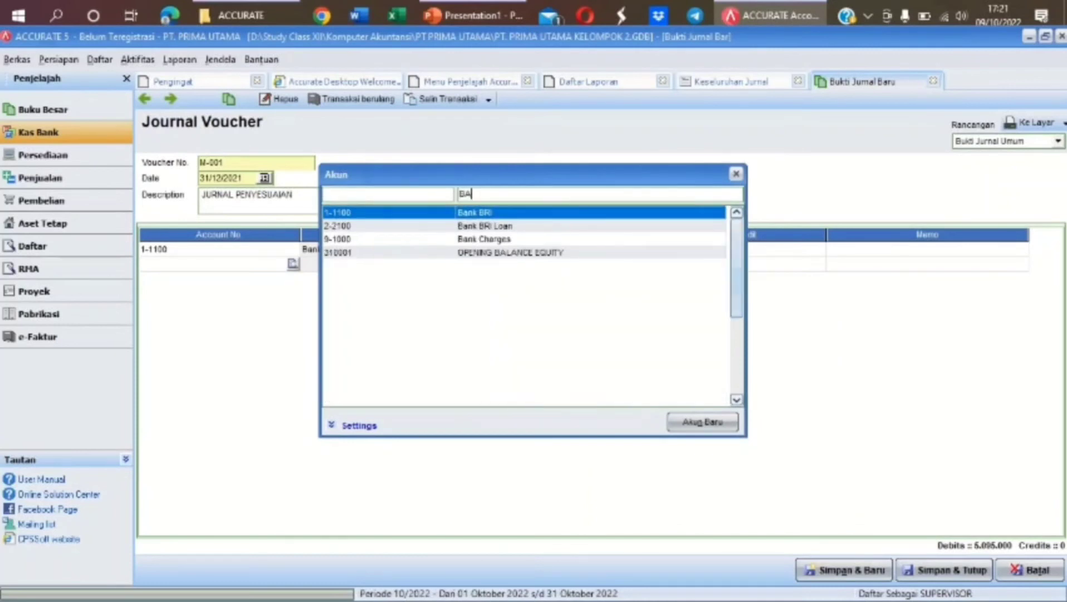
double_click(496, 240)
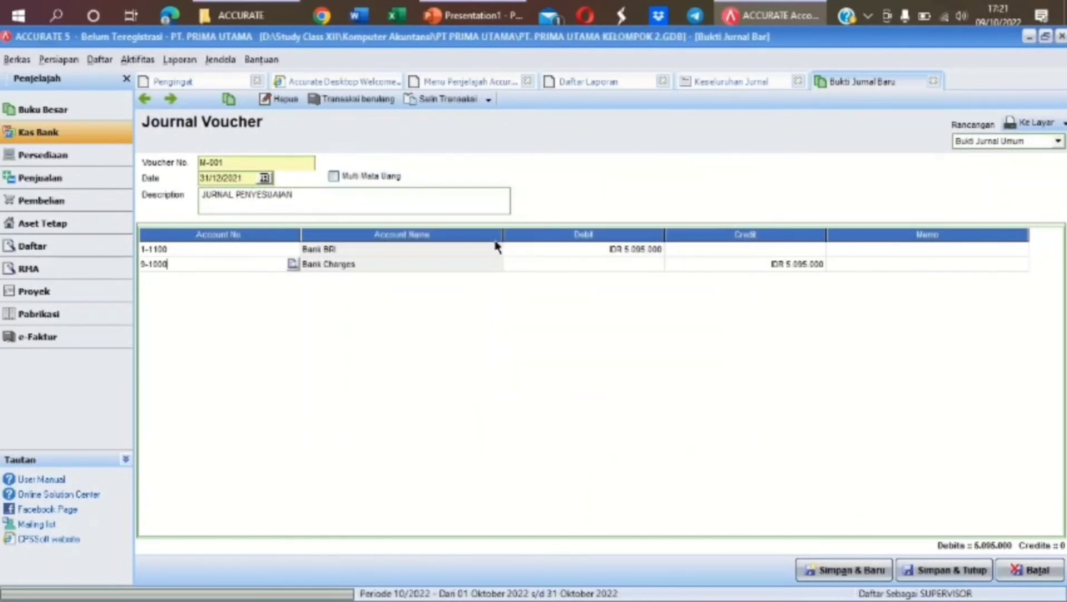
left_click(569, 265)
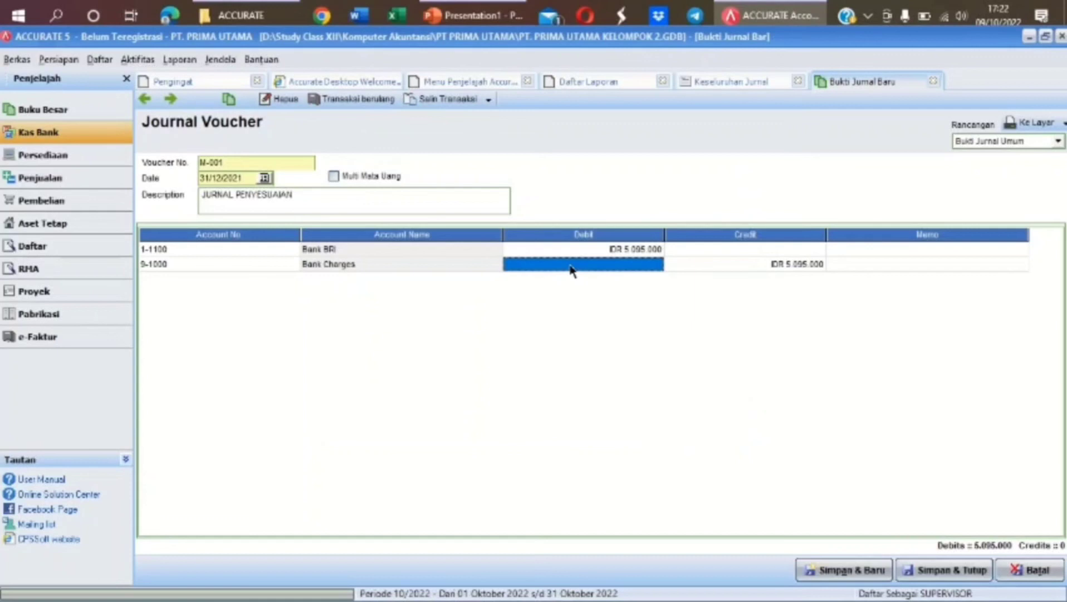
type("155000")
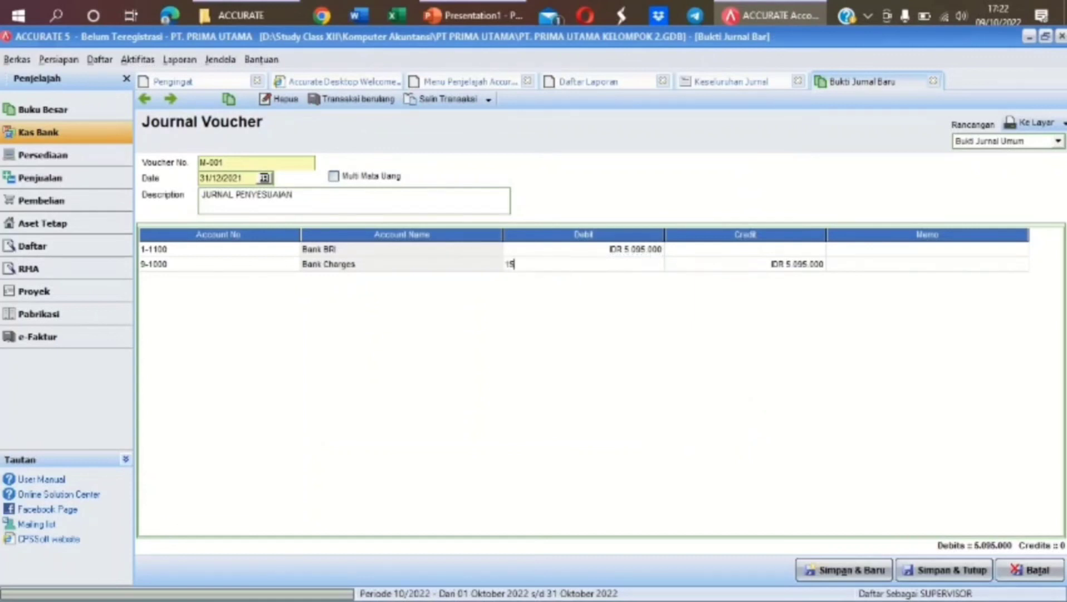
key("Tab")
key("Tab")
key("Tab")
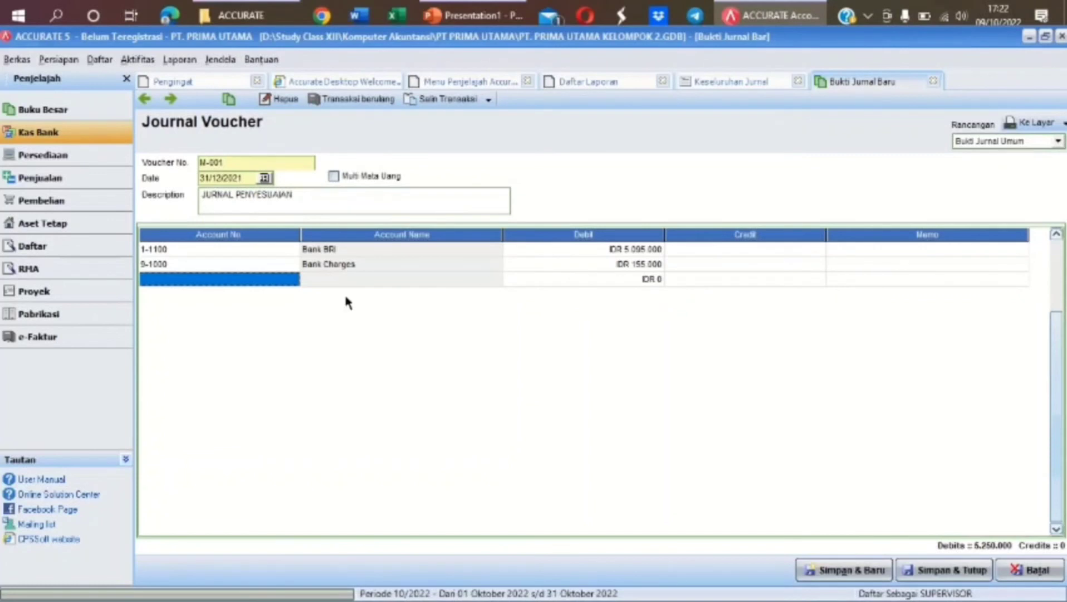
Add an Interest Revenue credit line of 5.250.000
left_click(293, 279)
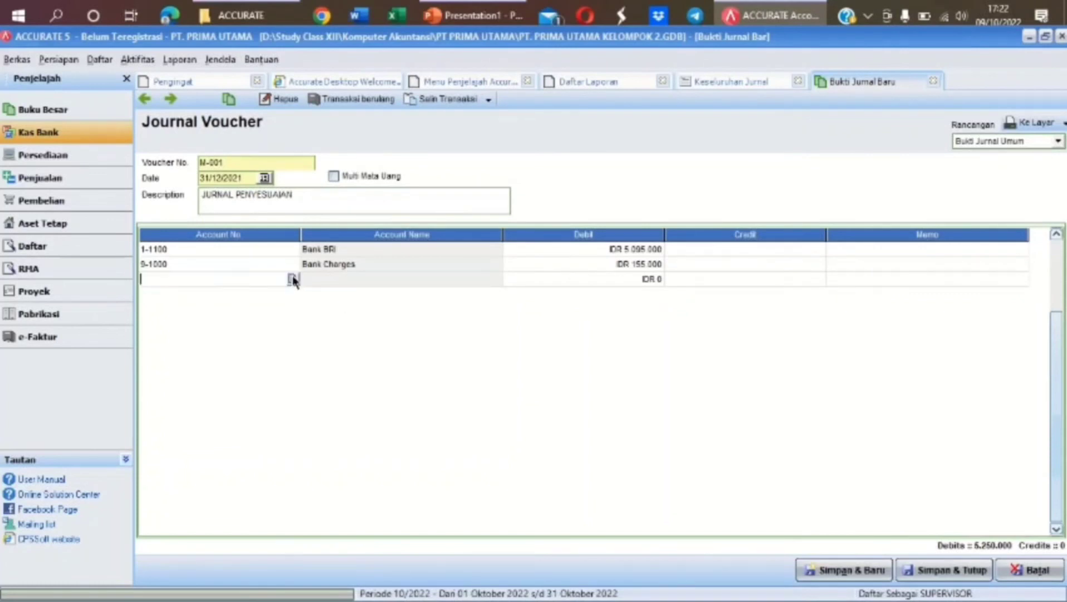
left_click(292, 279)
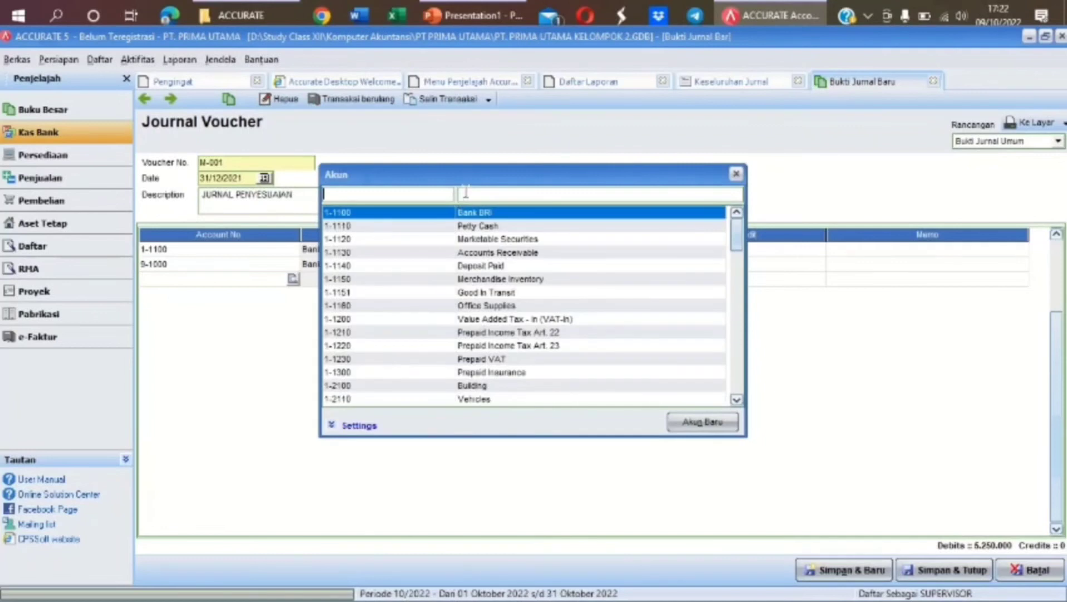
type("INTE")
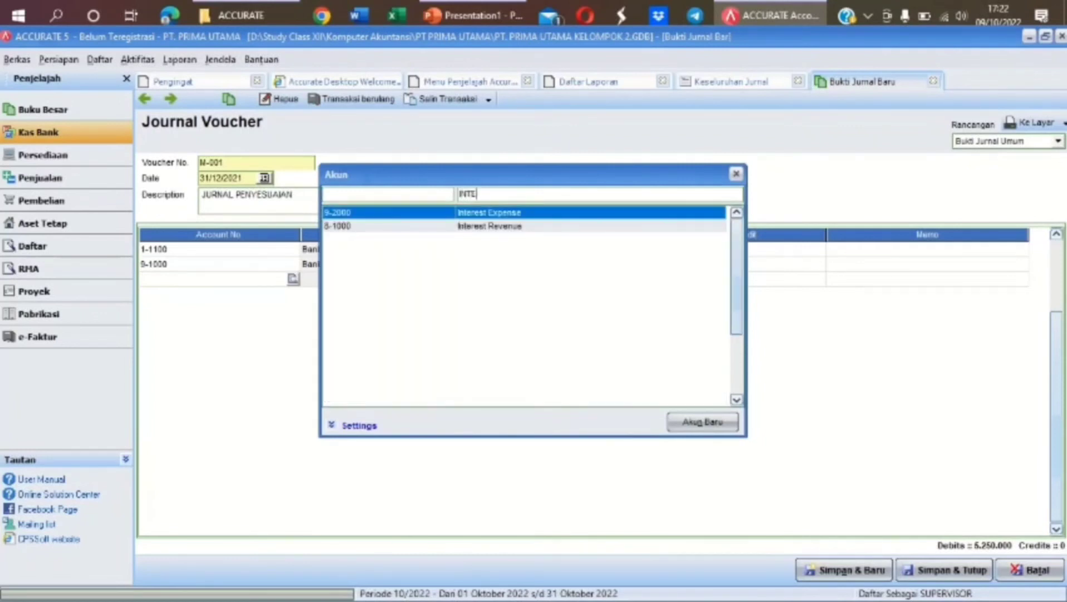
double_click(500, 229)
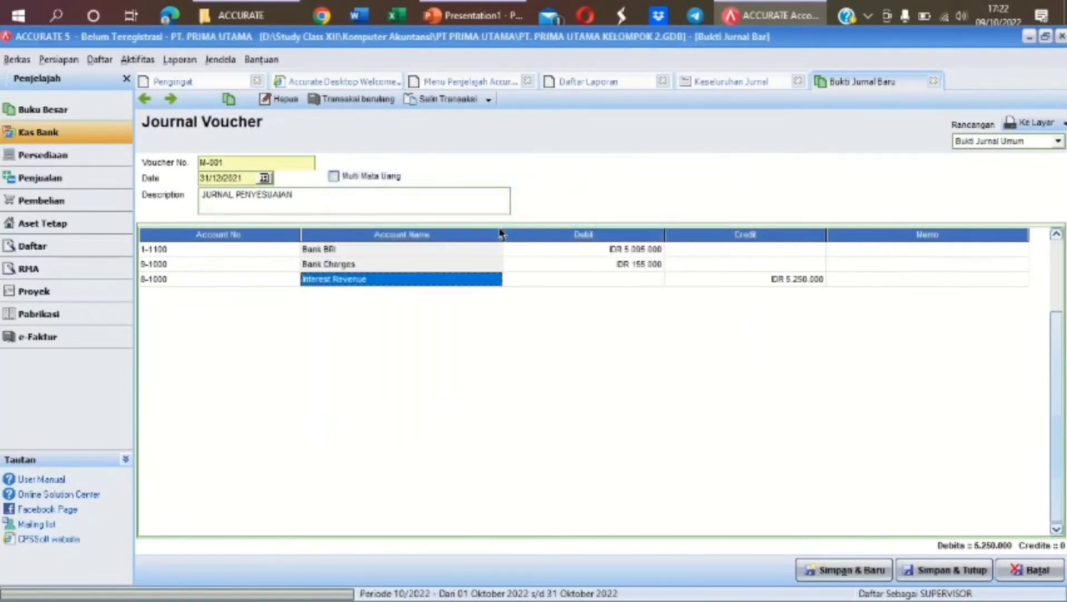
key("Tab")
key("Tab")
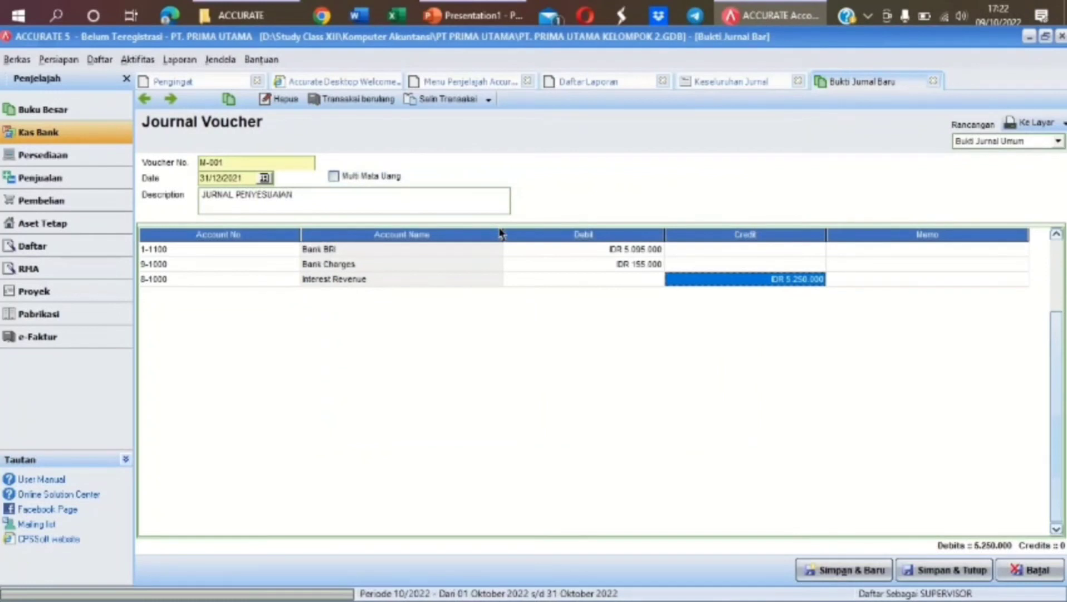
key("Tab")
key("Tab")
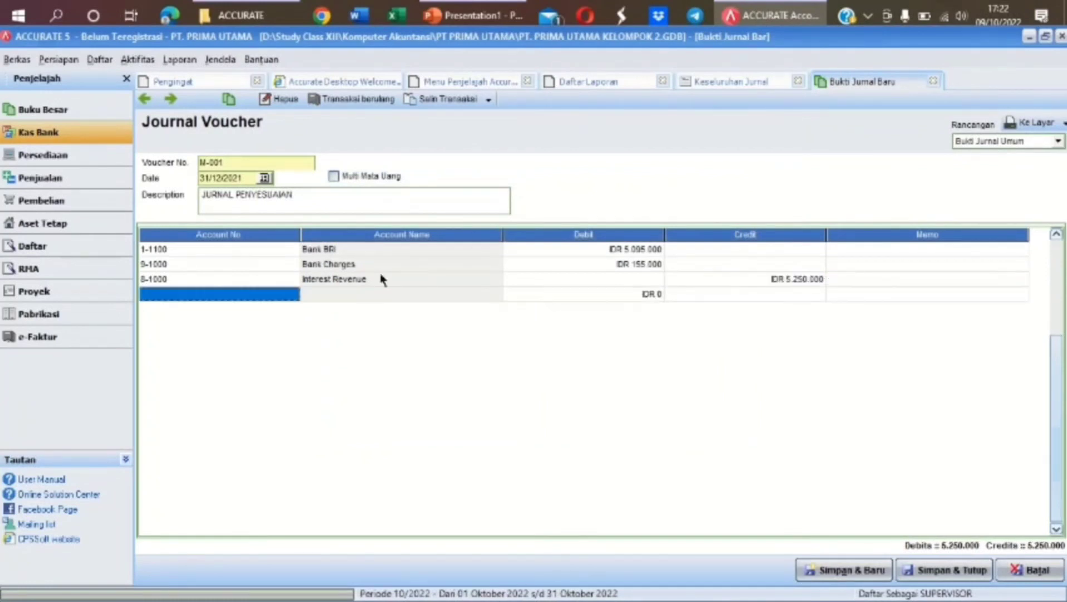
left_click(290, 295)
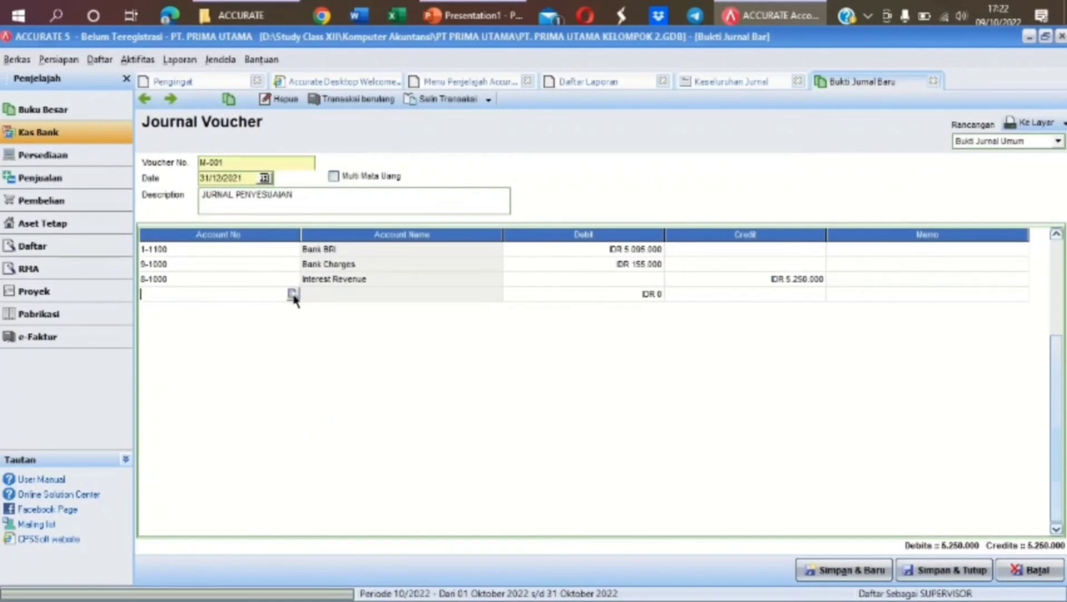
Add a 6-1600 Office Supplies Expense debit line of 1.000.000
left_click(293, 294)
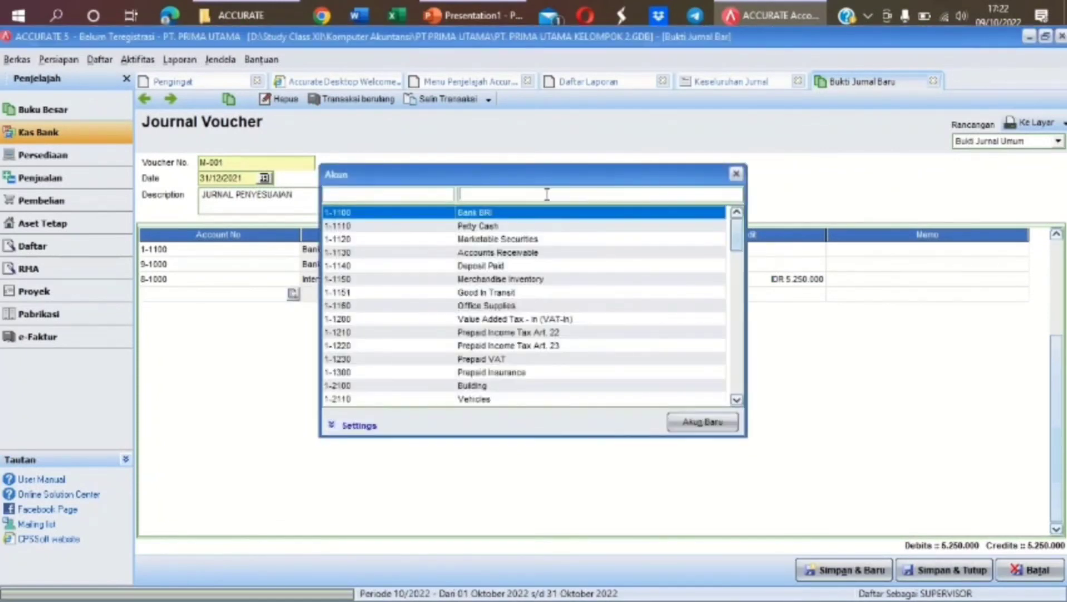
type("OFF")
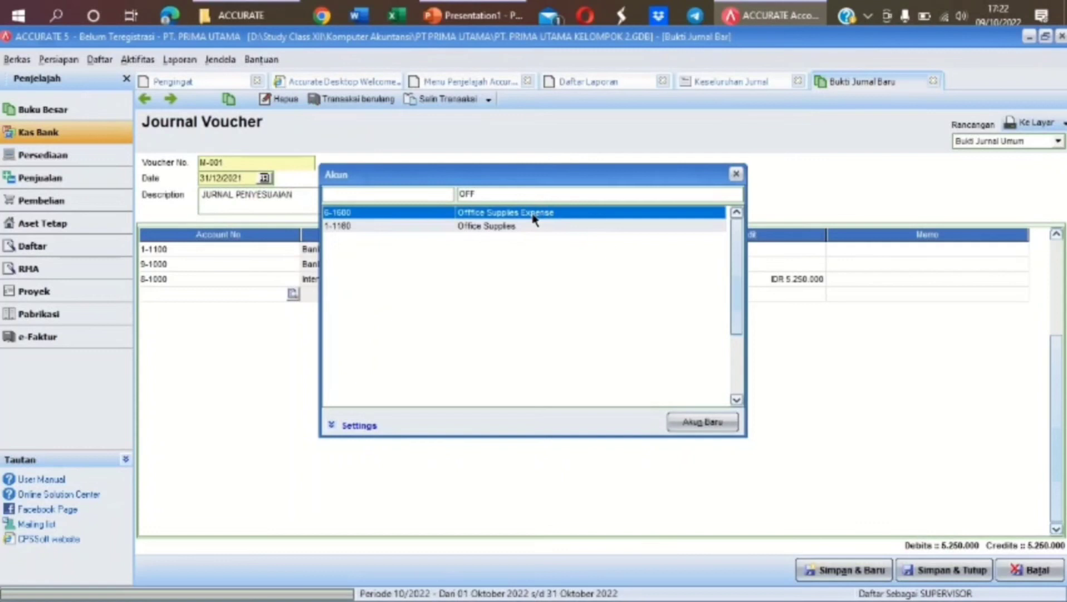
double_click(533, 213)
left_click(610, 295)
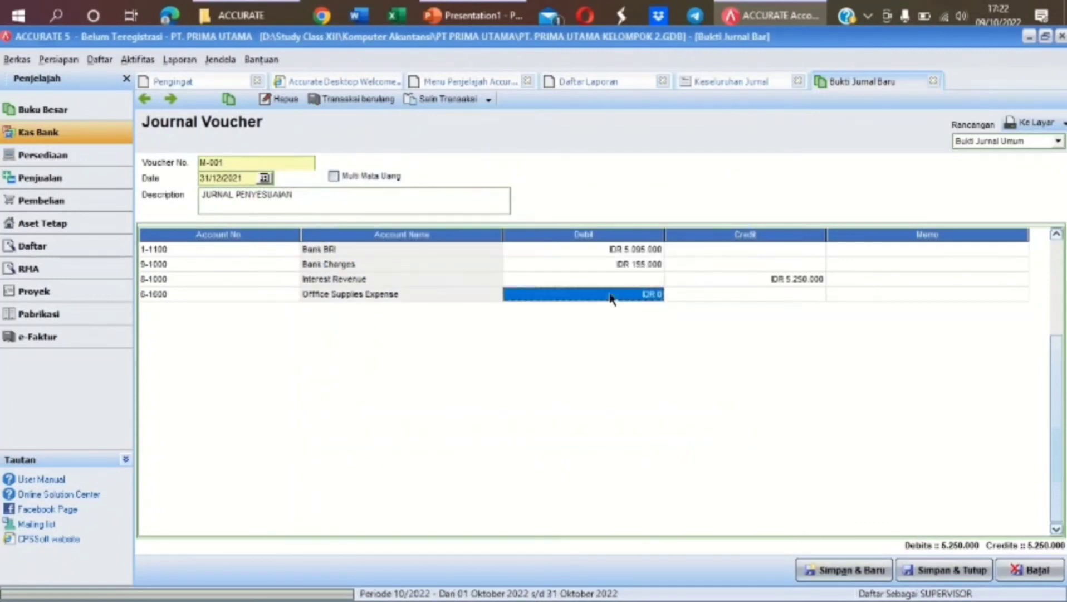
type("1000000")
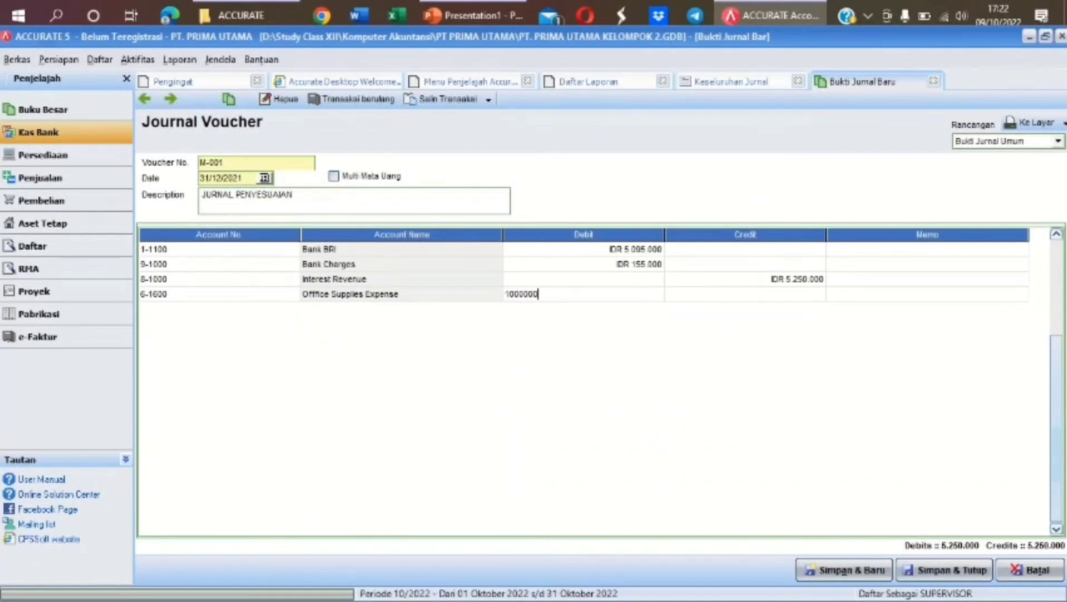
key("Tab")
key("Tab")
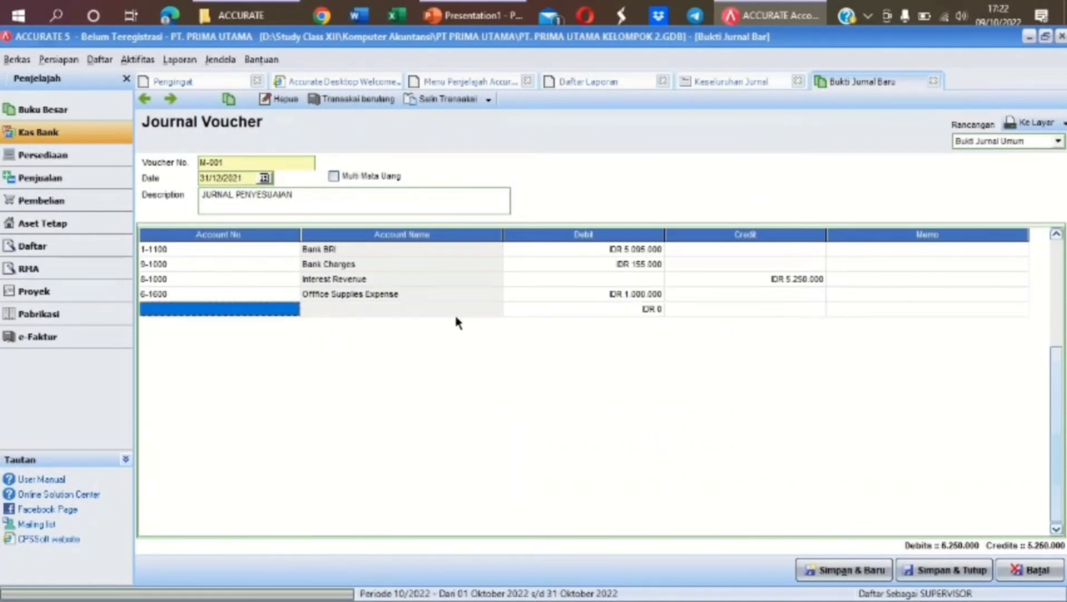
Add a 1-1160 Office Supplies line taking the balancing 1.000.000 credit
left_click(290, 311)
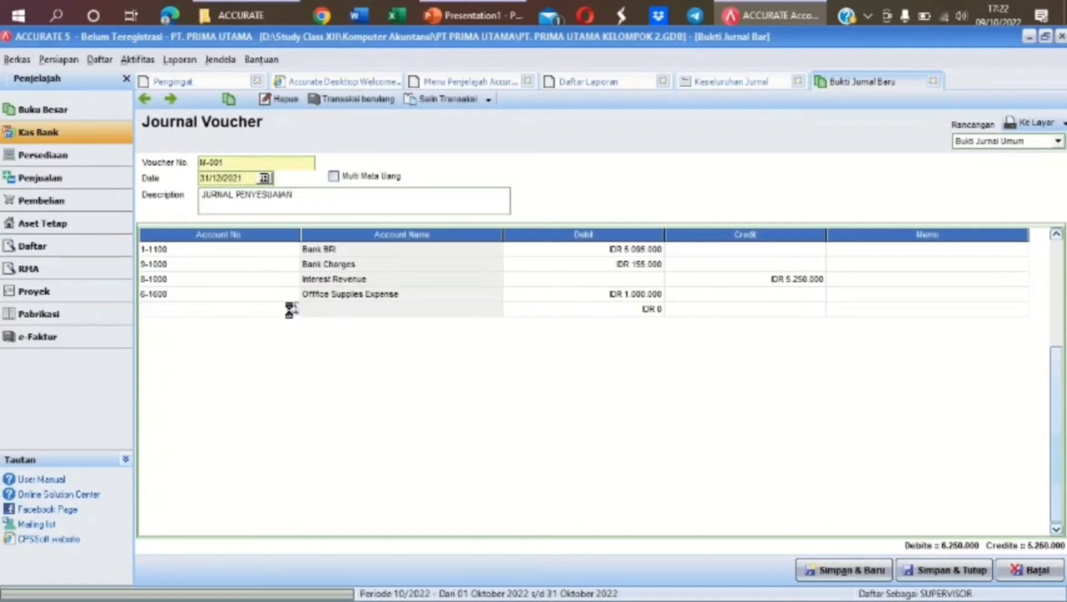
left_click(293, 308)
type("OFFI")
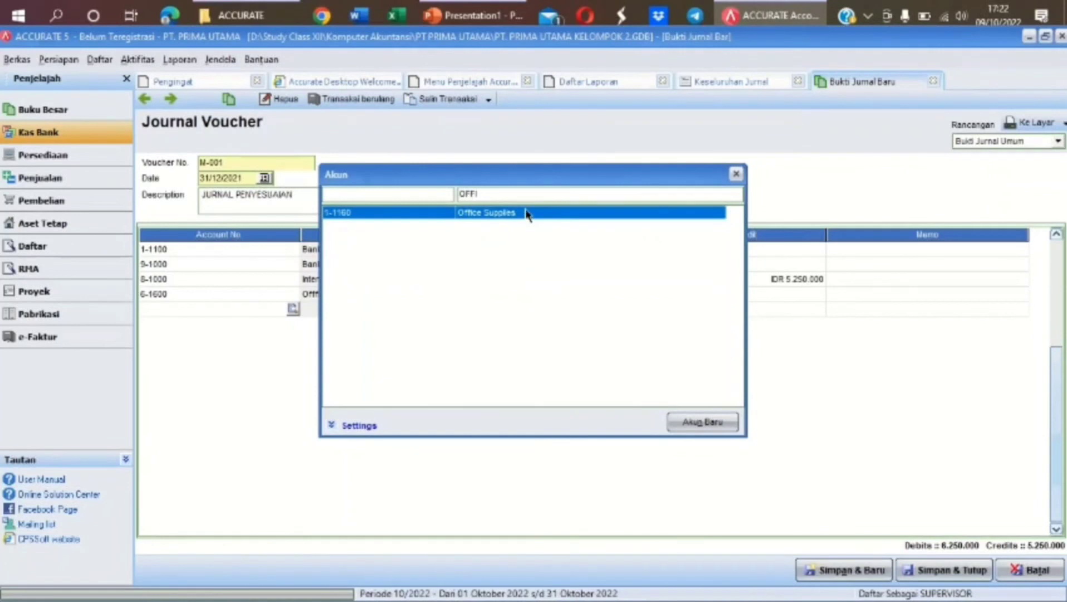
double_click(527, 212)
key("Tab")
key("Tab")
key("Tab")
key("Tab")
key("Tab")
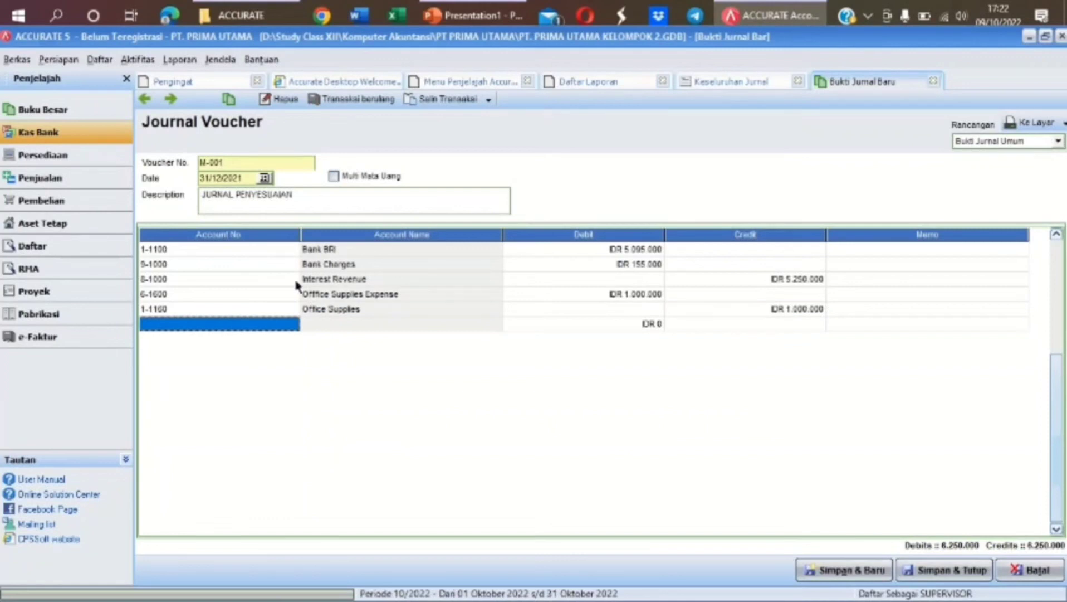
left_click(295, 329)
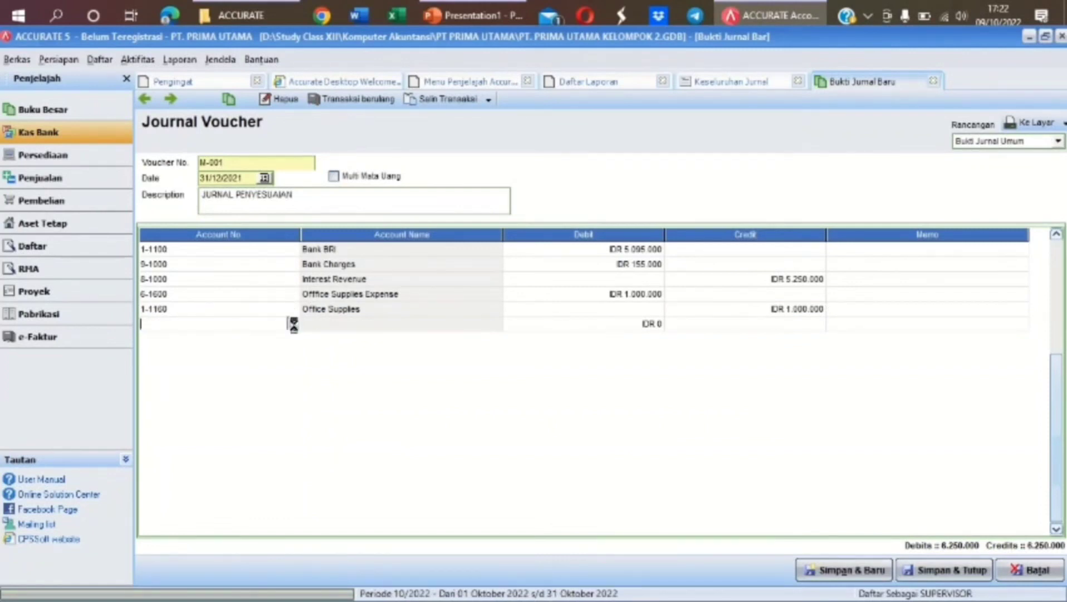
Add an Insurance Expense debit line of 16.000.000
left_click(292, 323)
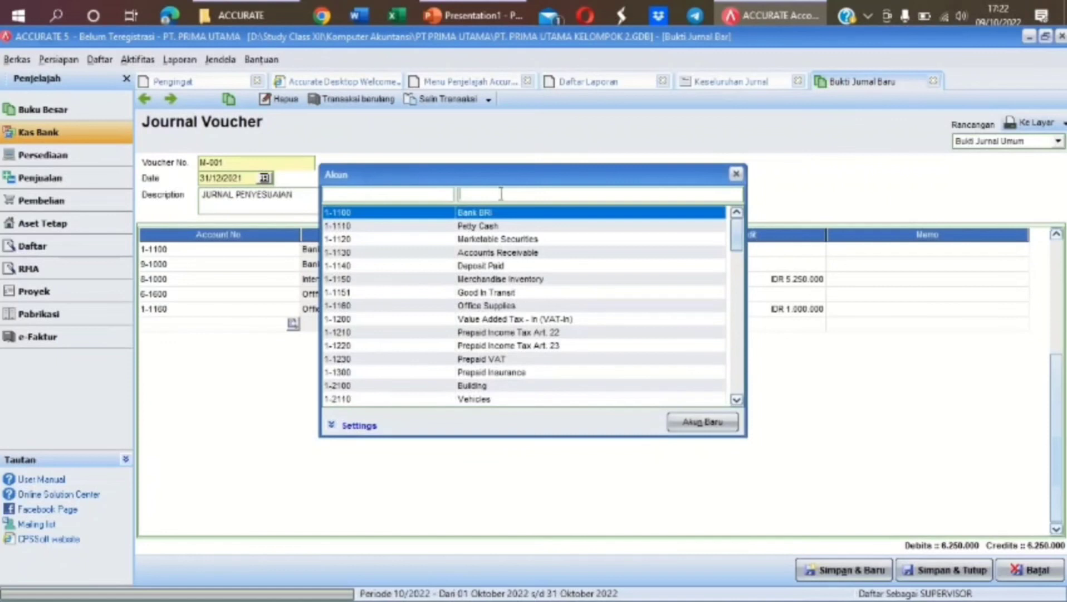
type("INSU")
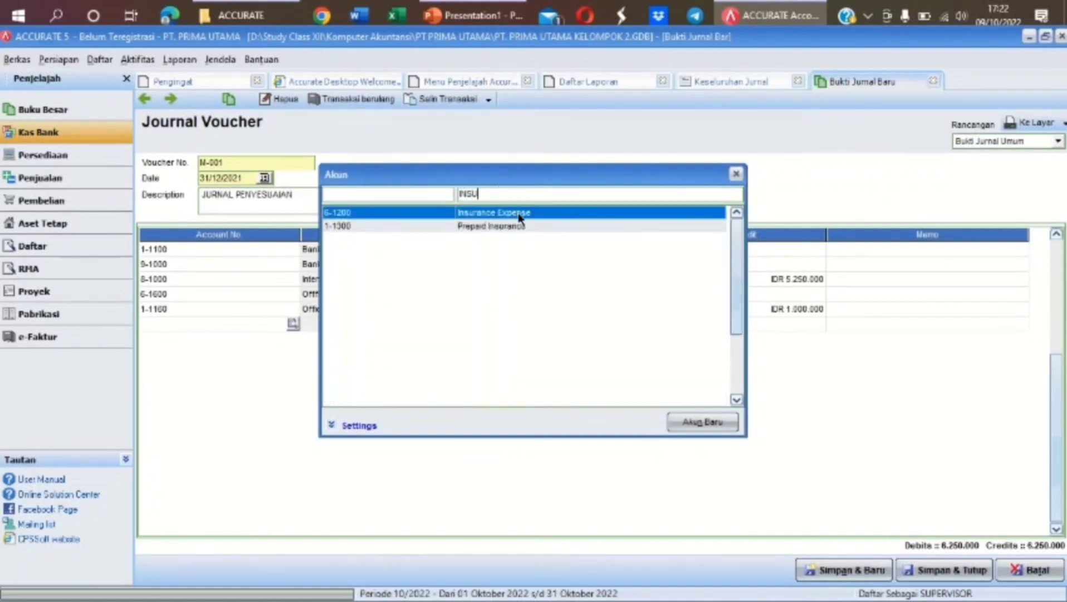
double_click(518, 213)
key("Tab")
key("Tab")
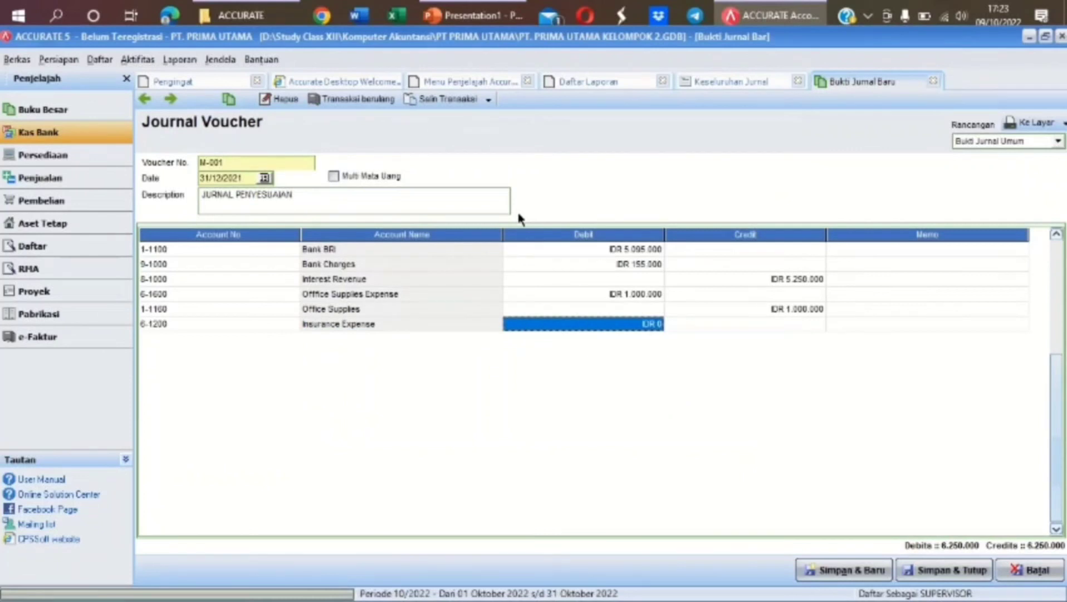
type("1000")
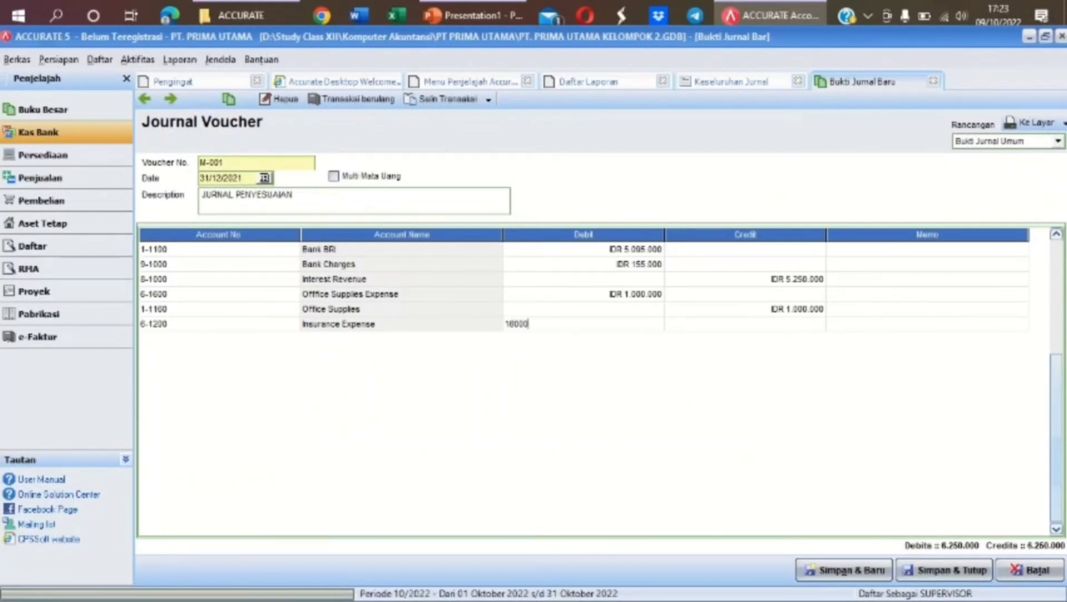
type("0")
key("Tab")
key("Tab")
key("Tab")
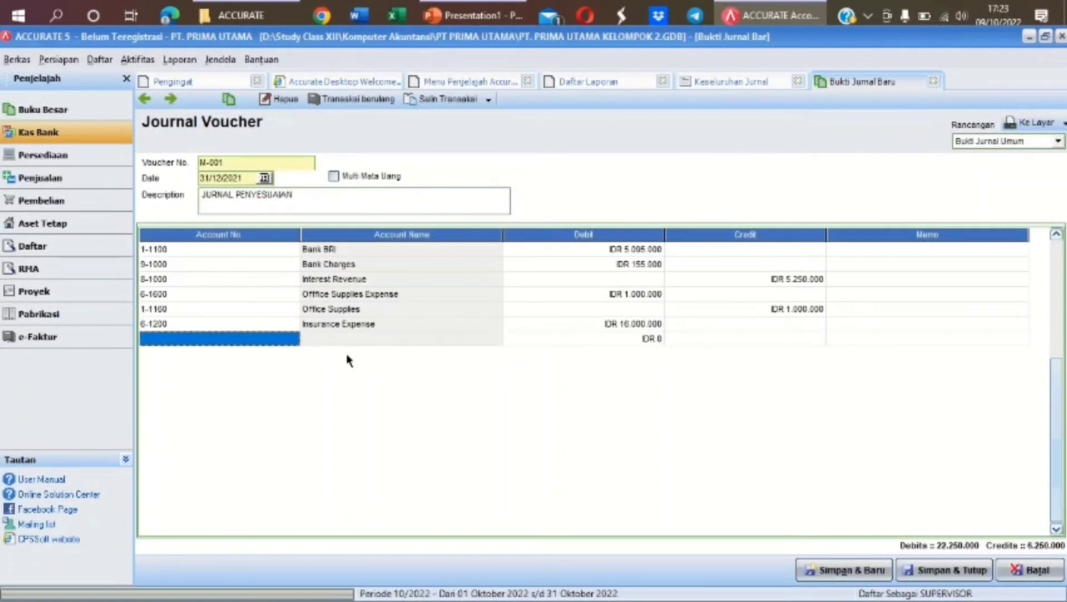
Add a 1-1300 Prepaid Insurance line taking the balancing 16.000.000 credit
left_click(293, 340)
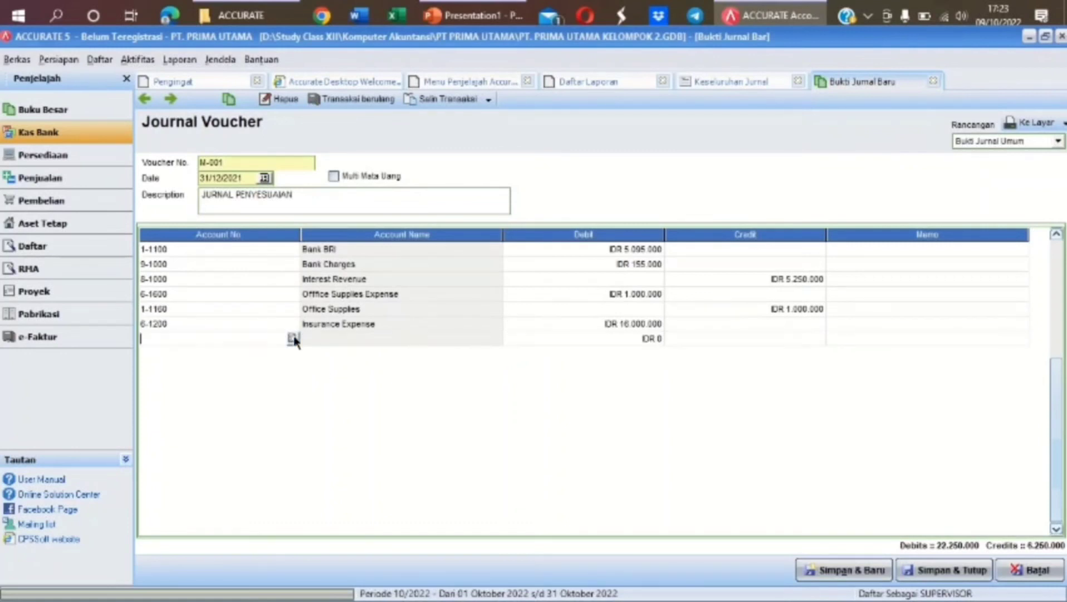
left_click(537, 192)
type("PRE")
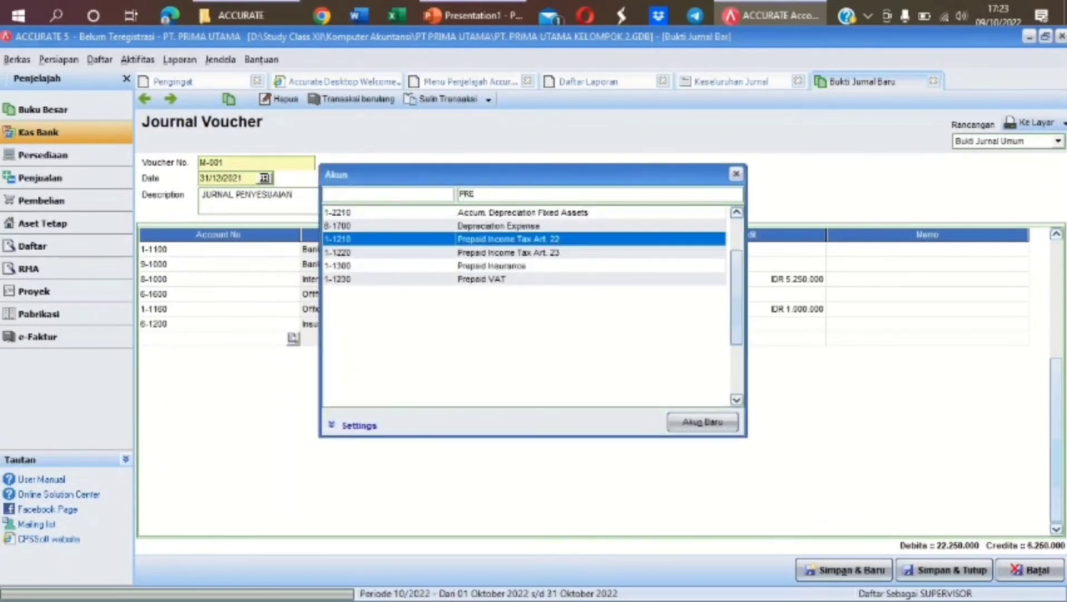
double_click(504, 267)
key("Tab")
key("Tab")
key("Tab")
key("Tab")
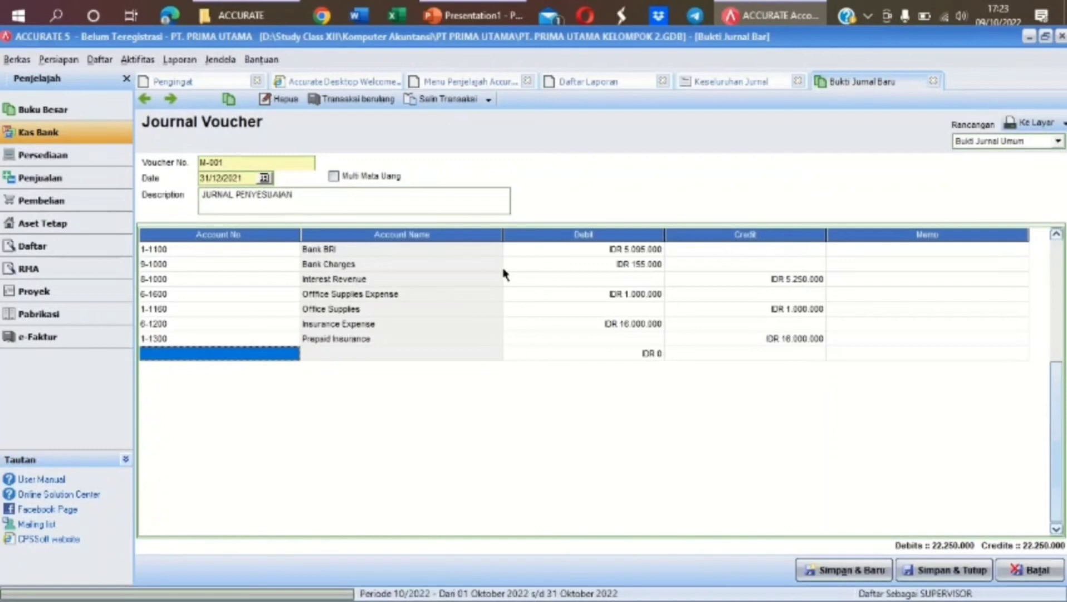
Add a 6-1300 Electricity, Water & Telephone Expense debit line of 2.715.000
left_click(294, 355)
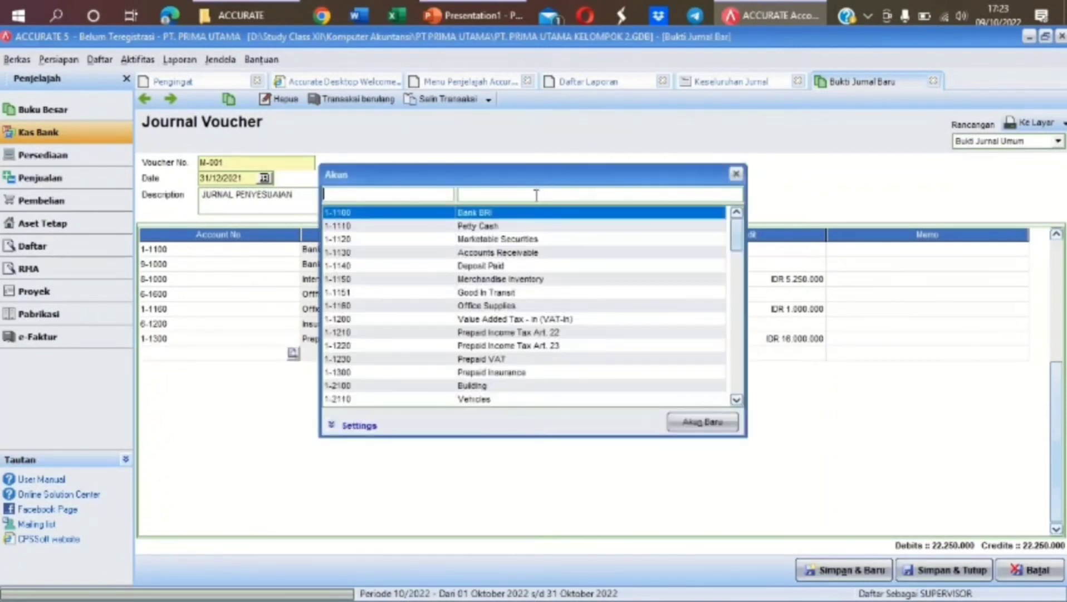
type("EL")
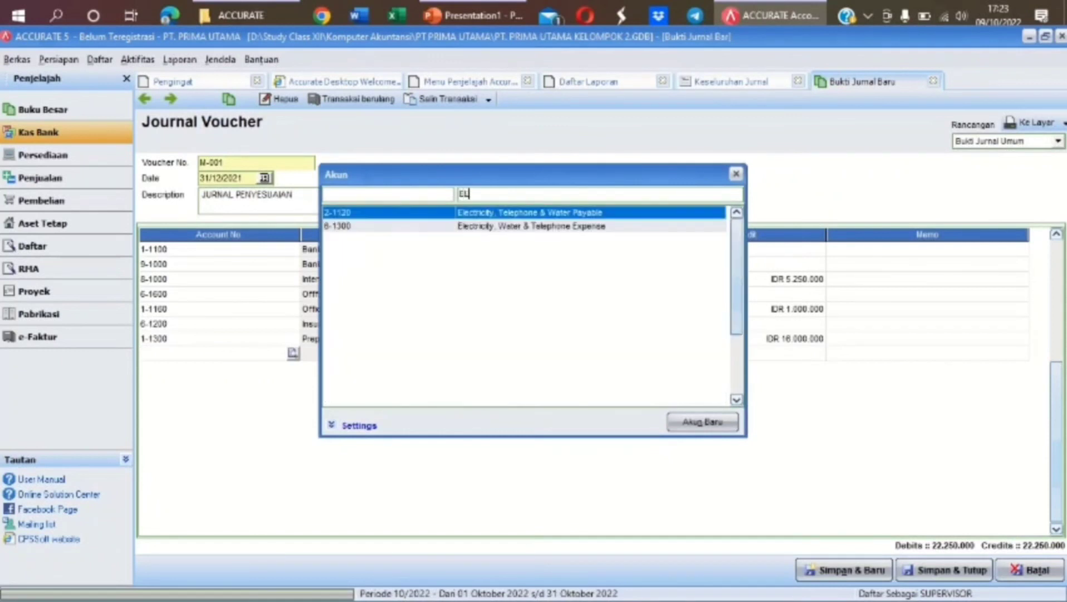
type("E")
double_click(607, 227)
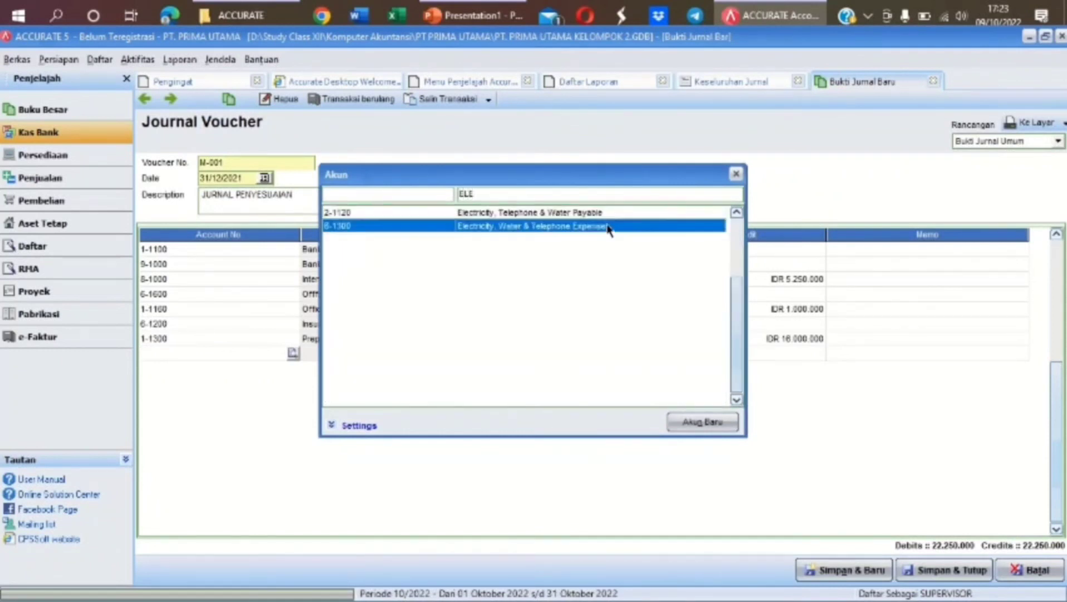
key("Tab")
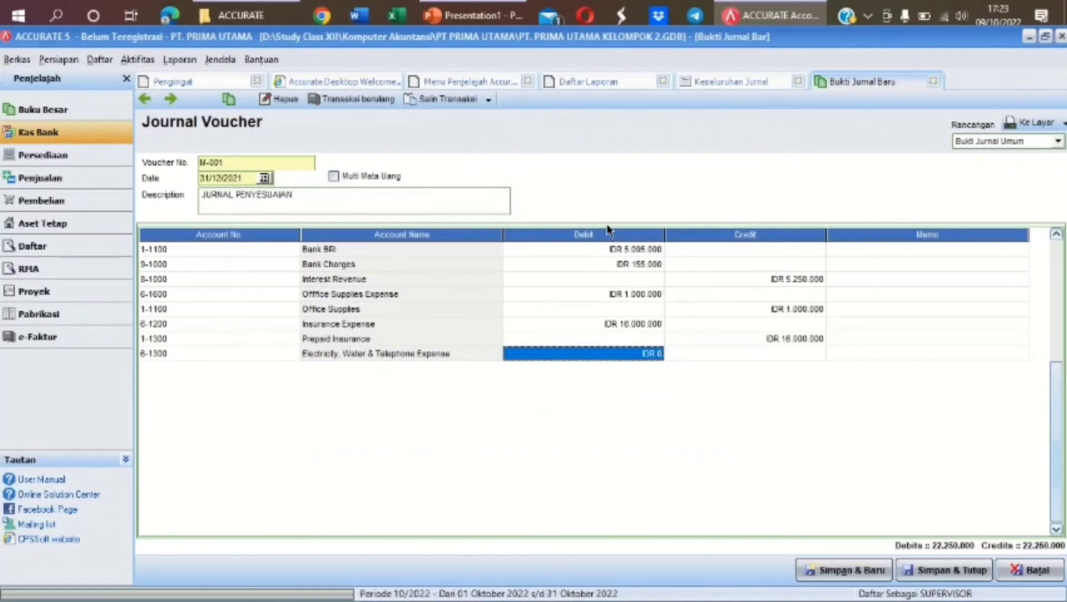
type("2715000")
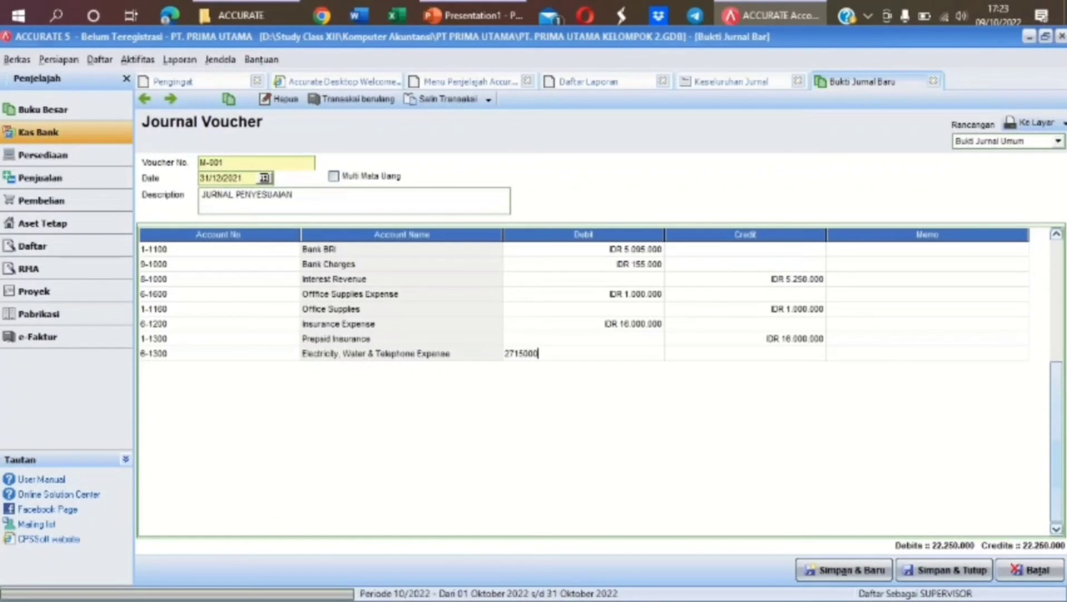
key("Tab")
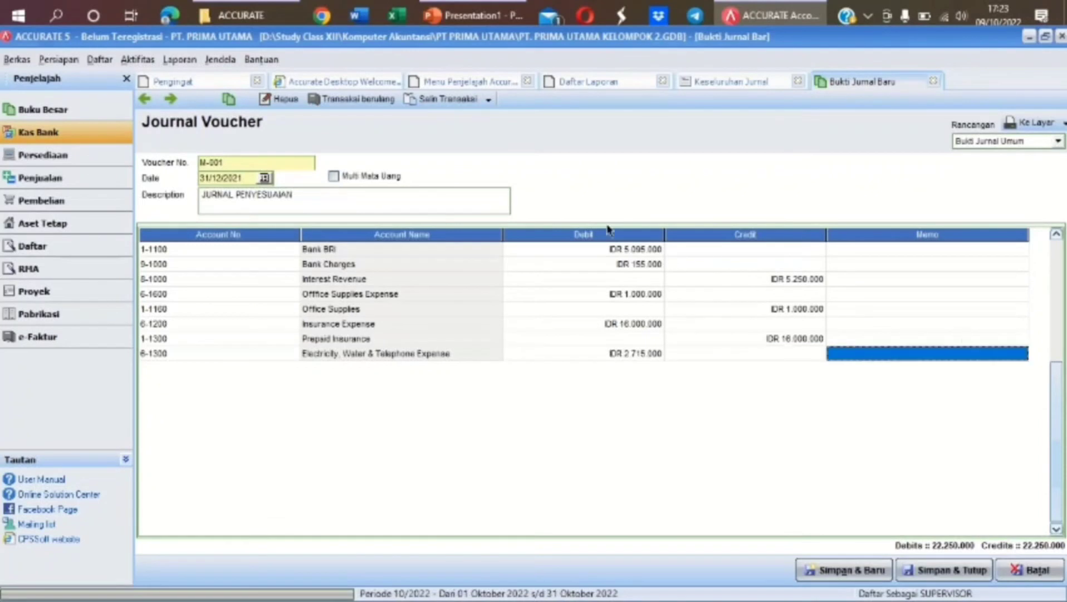
key("Tab")
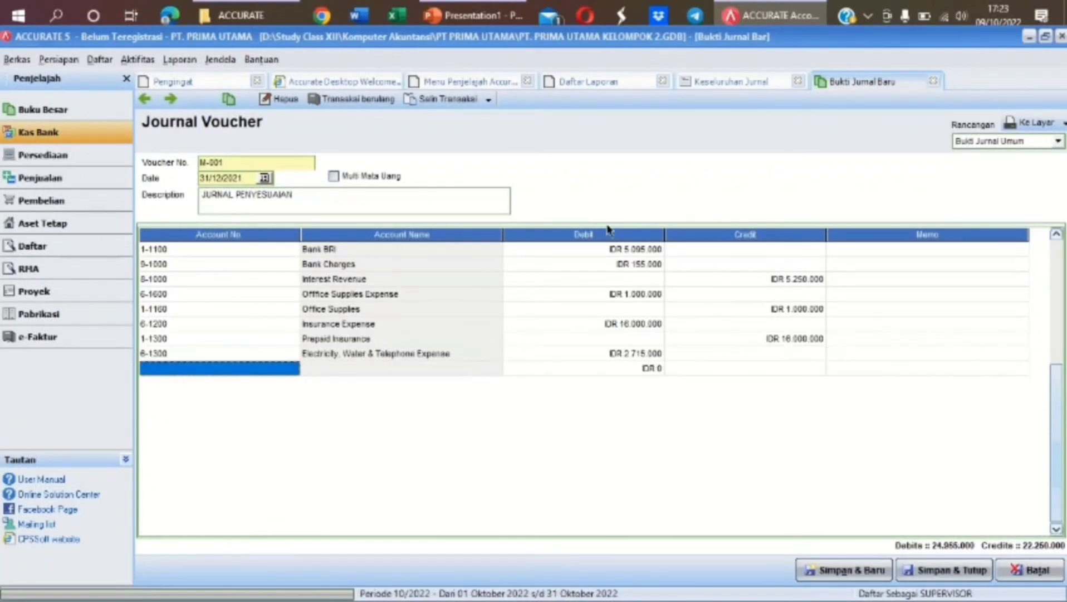
Add a 2-1120 Electricity, Telephone & Water Payable line with the 2.715.000 credit
left_click(285, 371)
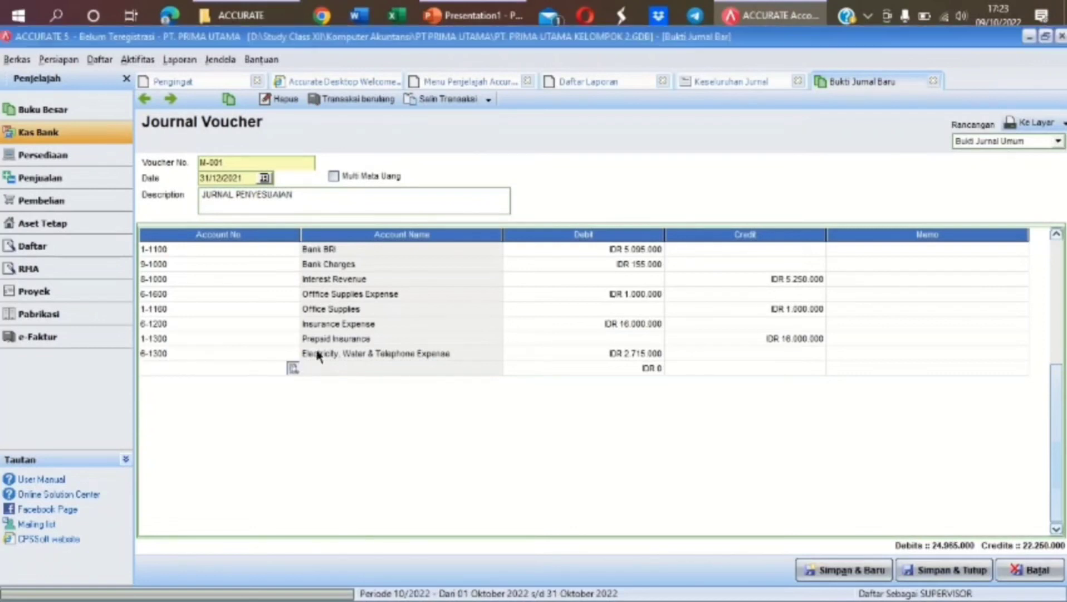
left_click(292, 368)
type("EL")
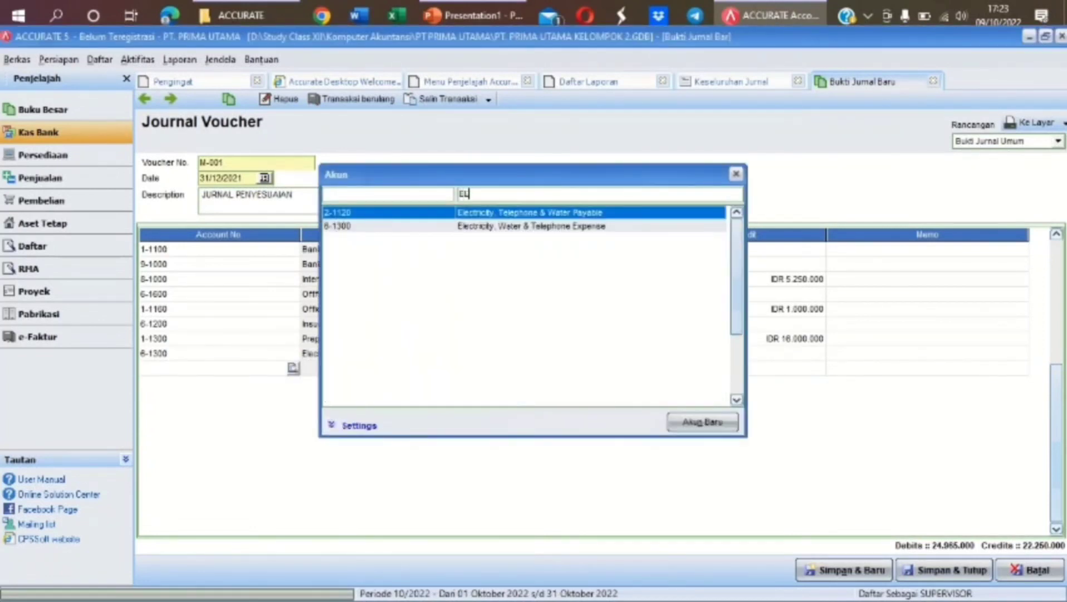
type("E")
double_click(600, 213)
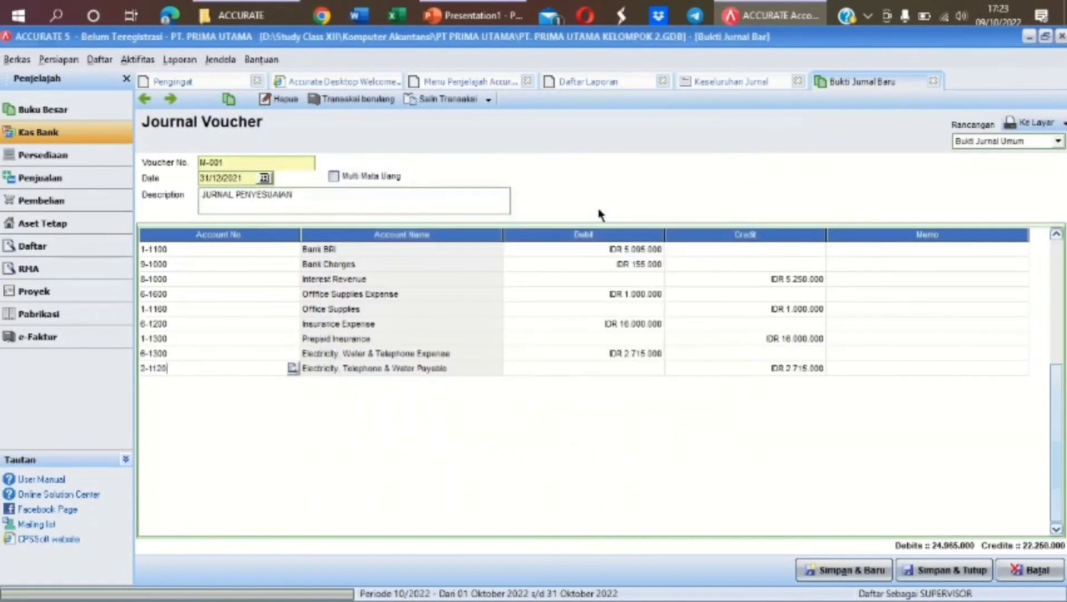
key("Tab")
key("Tab")
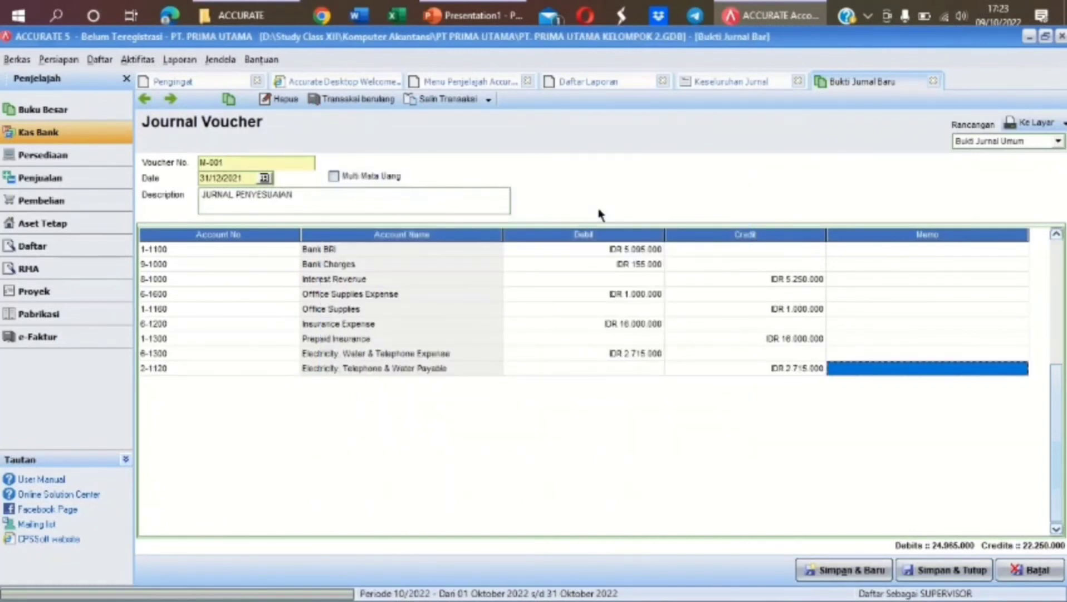
Save voucher M-001 and refresh the Keseluruhan Jurnal report, now totalling 3.517.618.214,29
key("Tab")
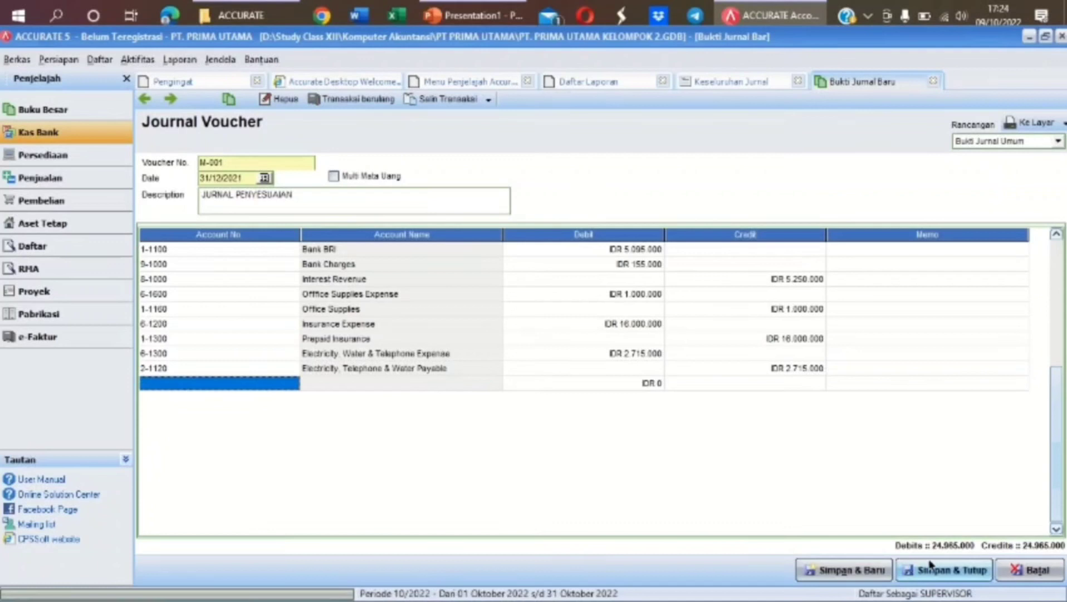
left_click(964, 571)
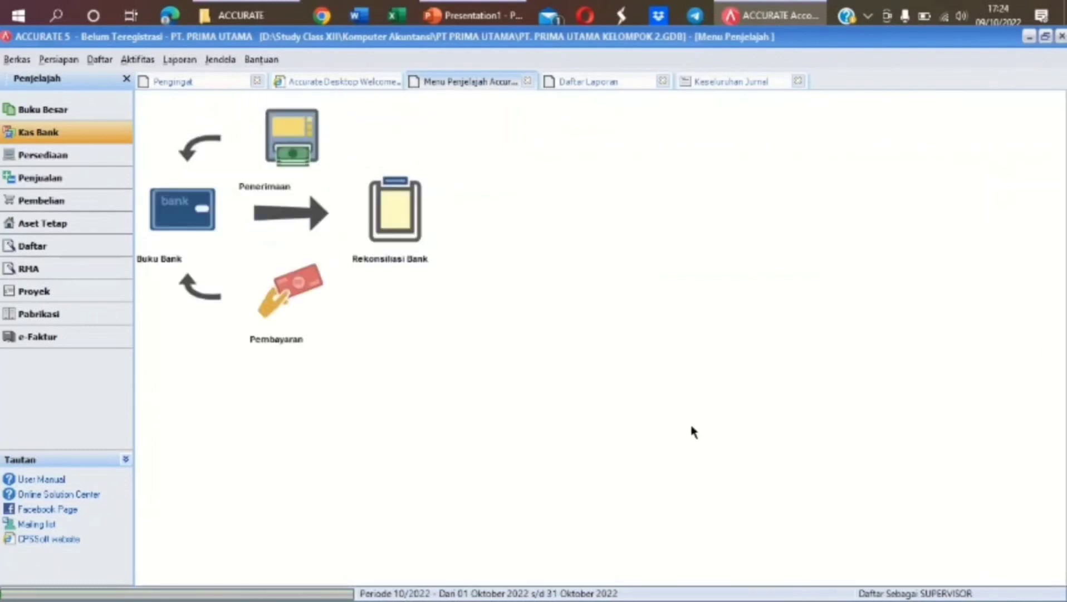
left_click(740, 82)
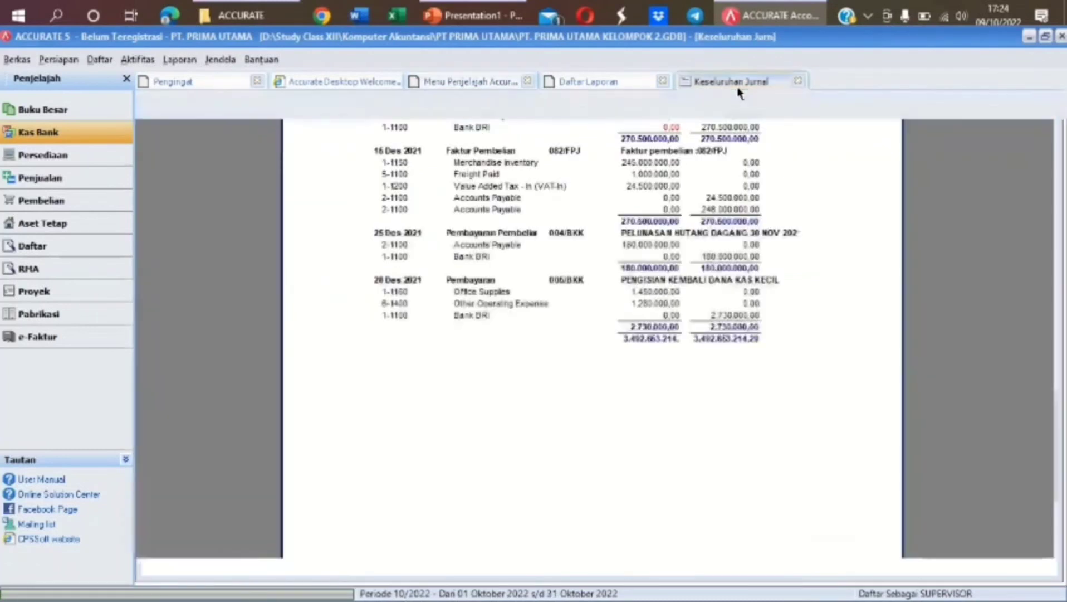
left_click(445, 111)
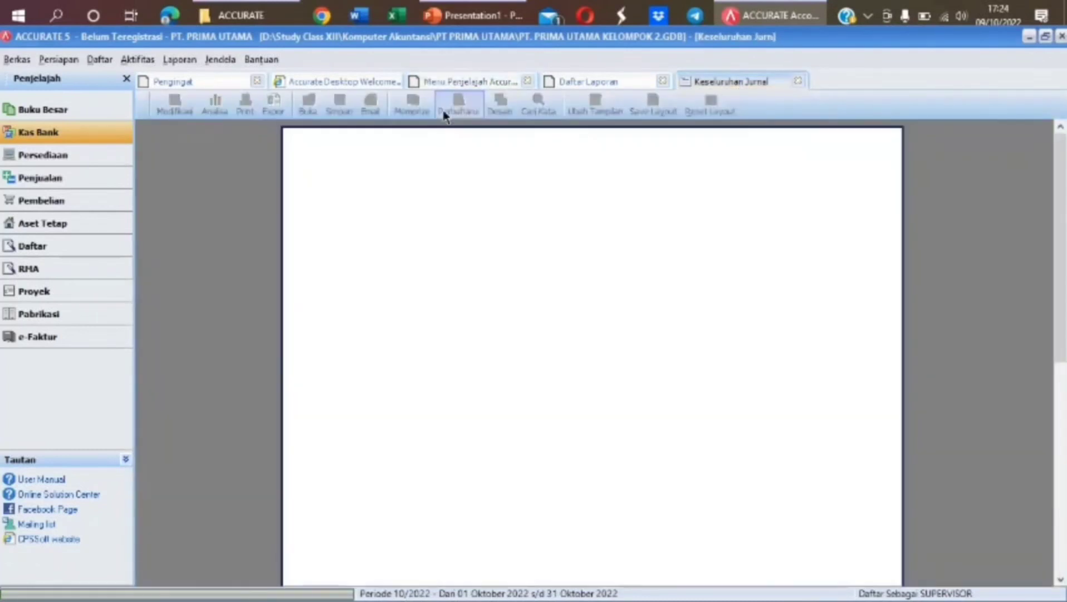
left_click_drag(1058, 225, 1057, 520)
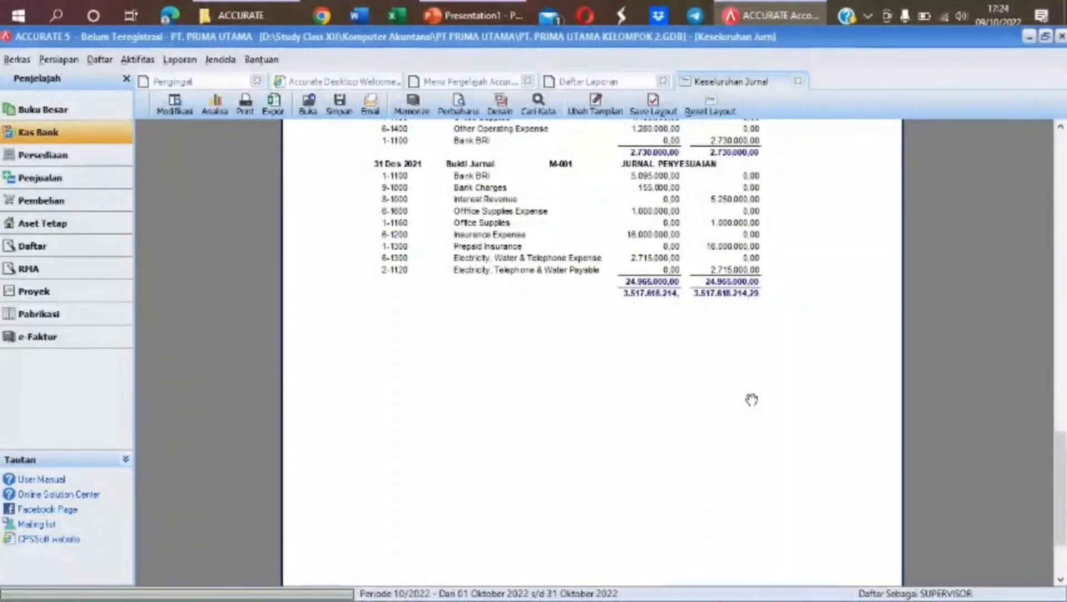
Run Proses Akhir Bulan for the Desember 2021 period
left_click(140, 61)
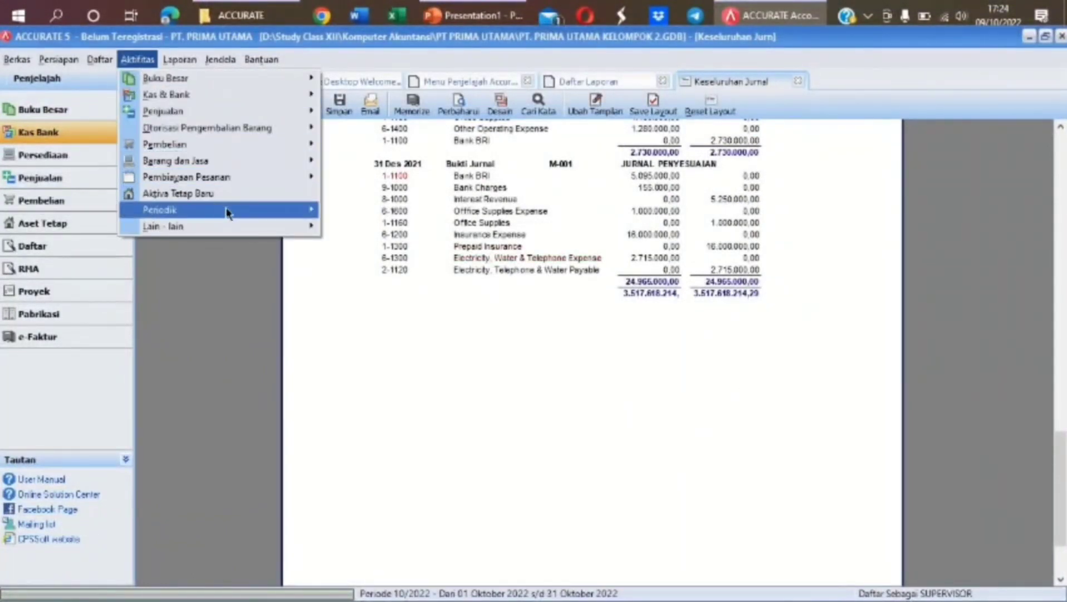
mouse_move(226, 211)
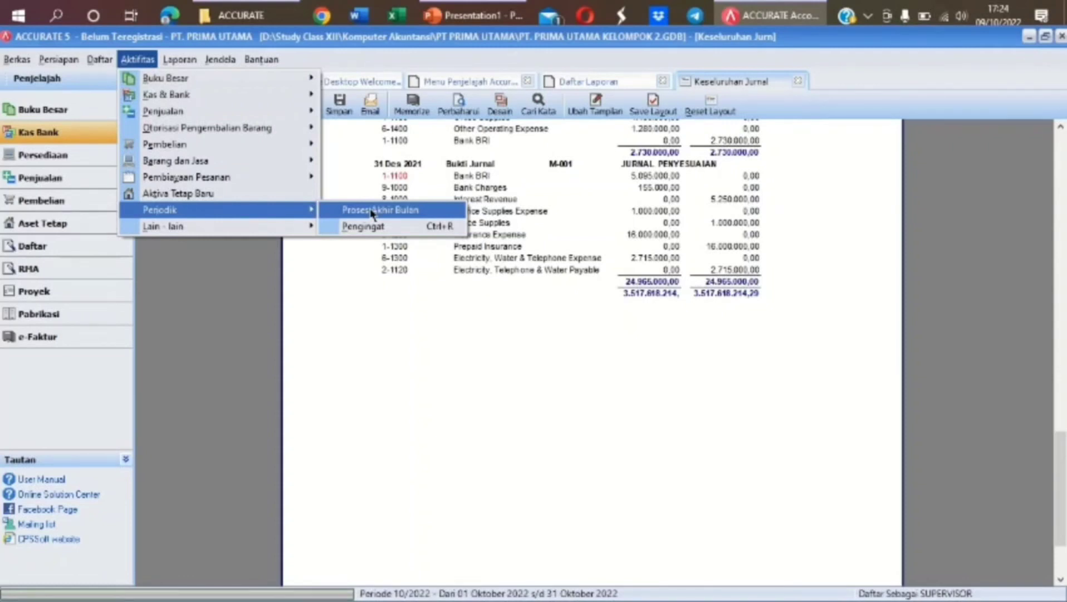
left_click(403, 215)
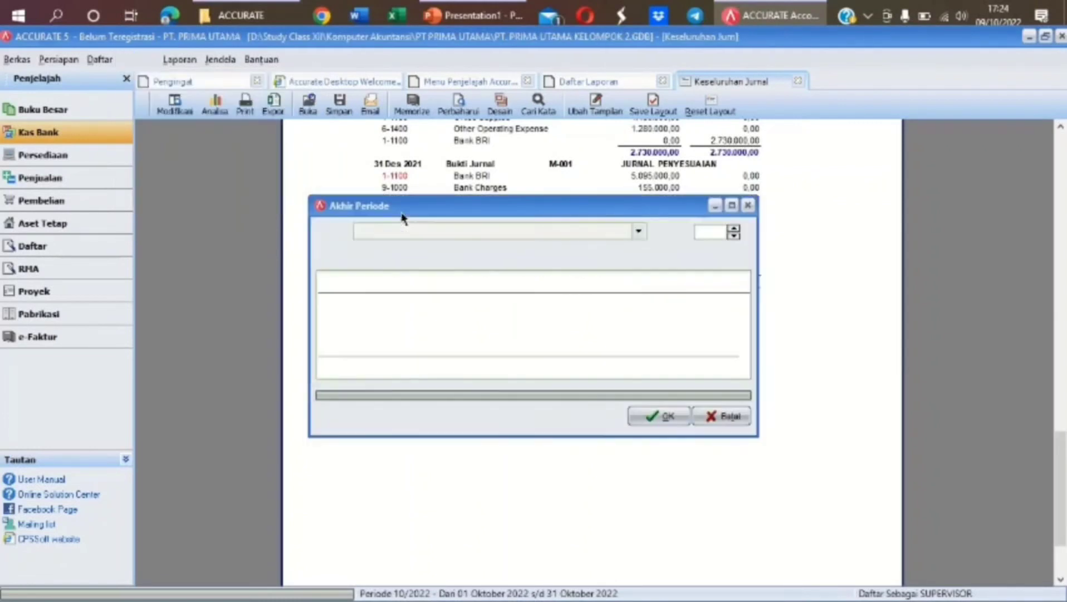
left_click(639, 231)
left_click(417, 323)
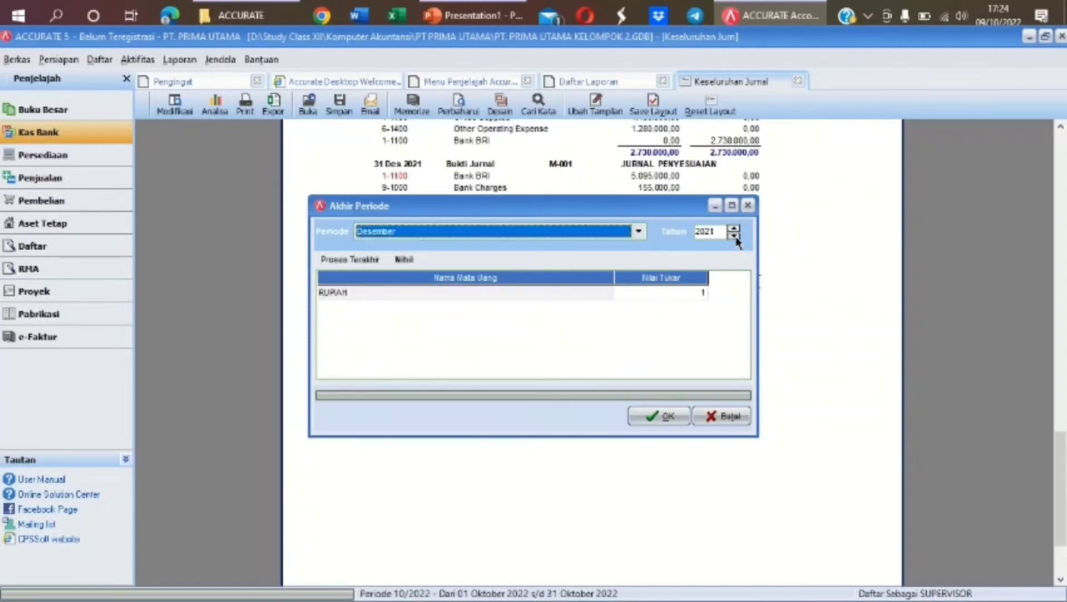
left_click(654, 417)
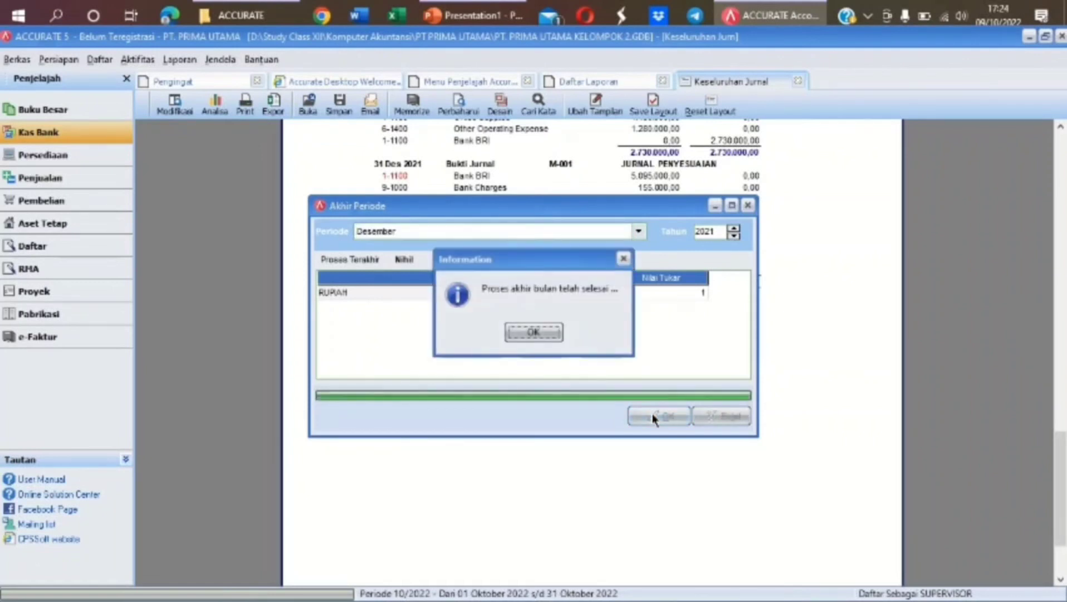
left_click(547, 333)
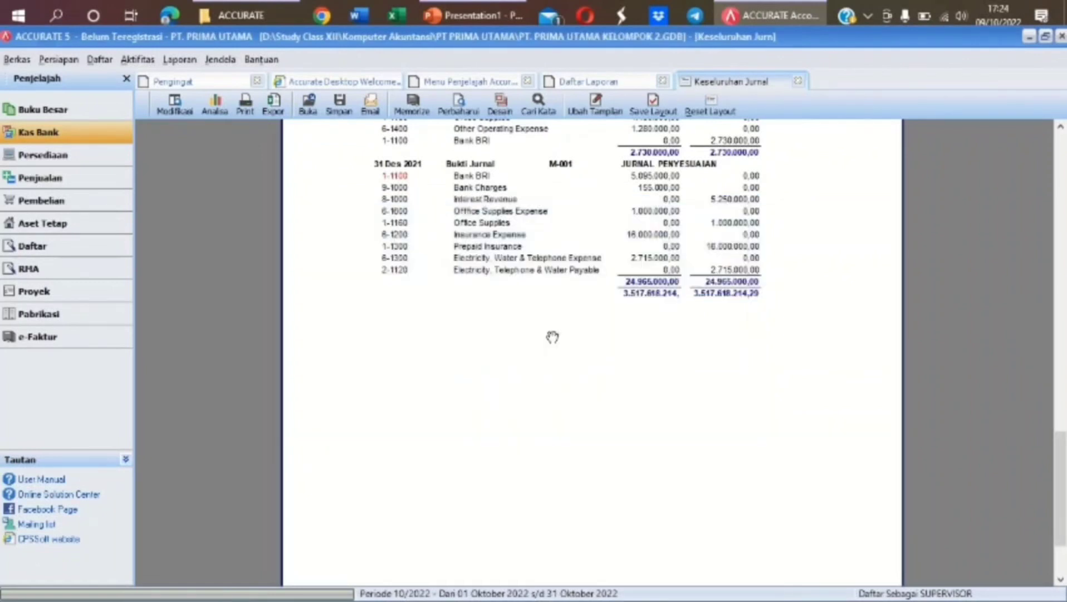
Refresh the journal report to show depreciation entry M-002 of 9.750.000
left_click(462, 107)
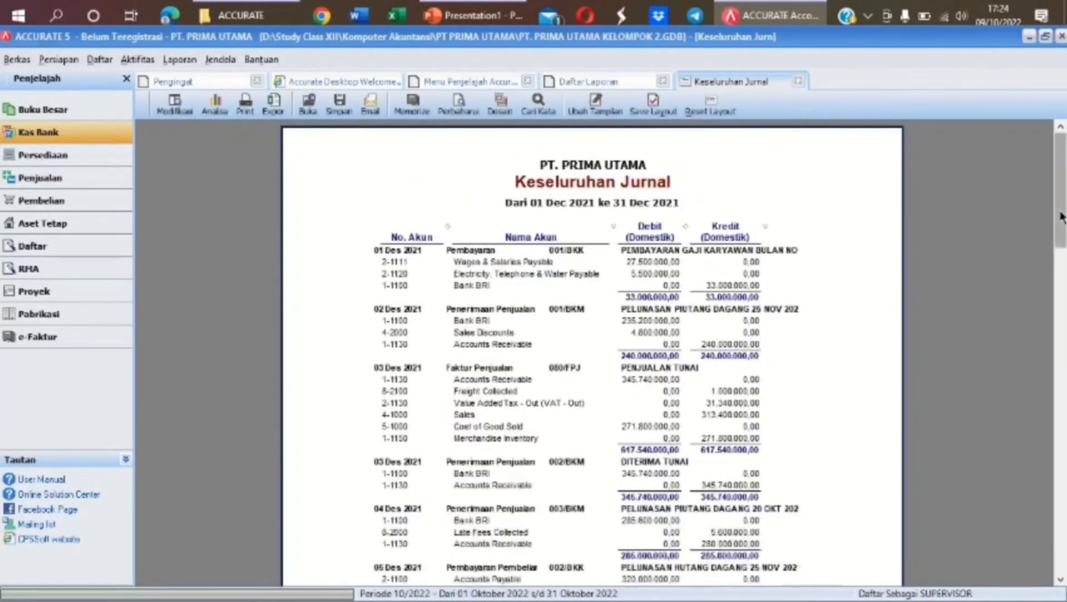
left_click(1061, 344)
left_click_drag(1065, 344, 1062, 529)
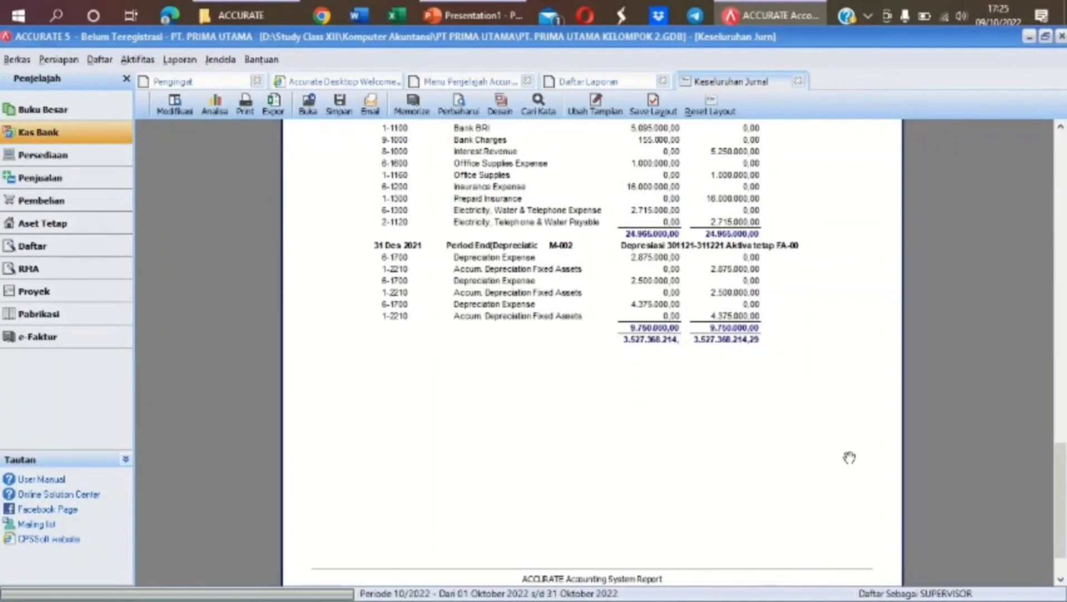
scroll(850, 457, "up", 10)
left_click(590, 82)
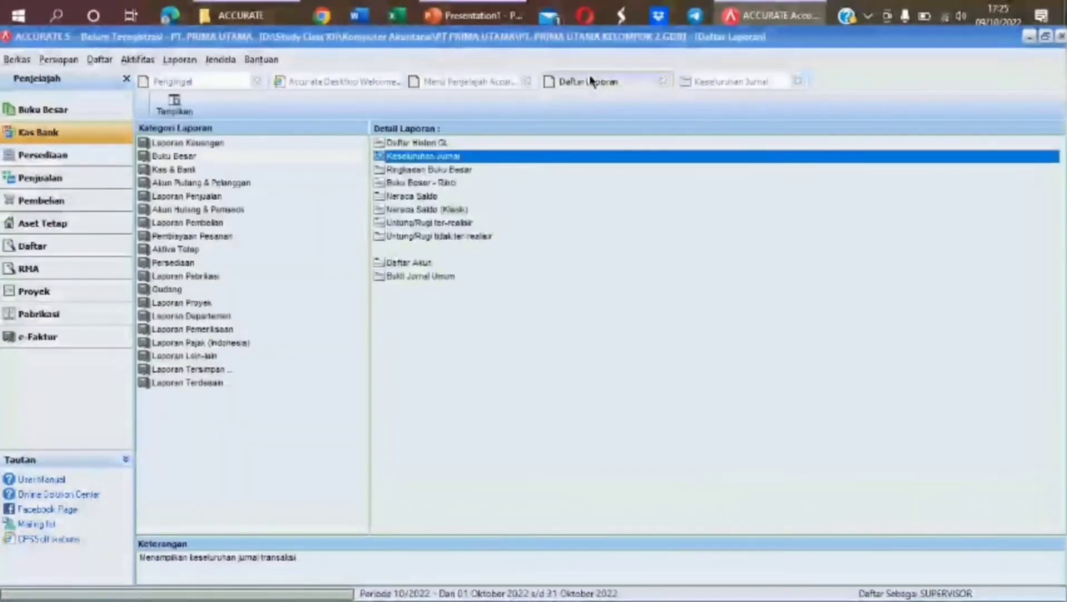
Generate Neraca (Standar) as of 31/12/2021, totalling 3.783.886.224,89, and close the Kas Bank page
left_click(280, 143)
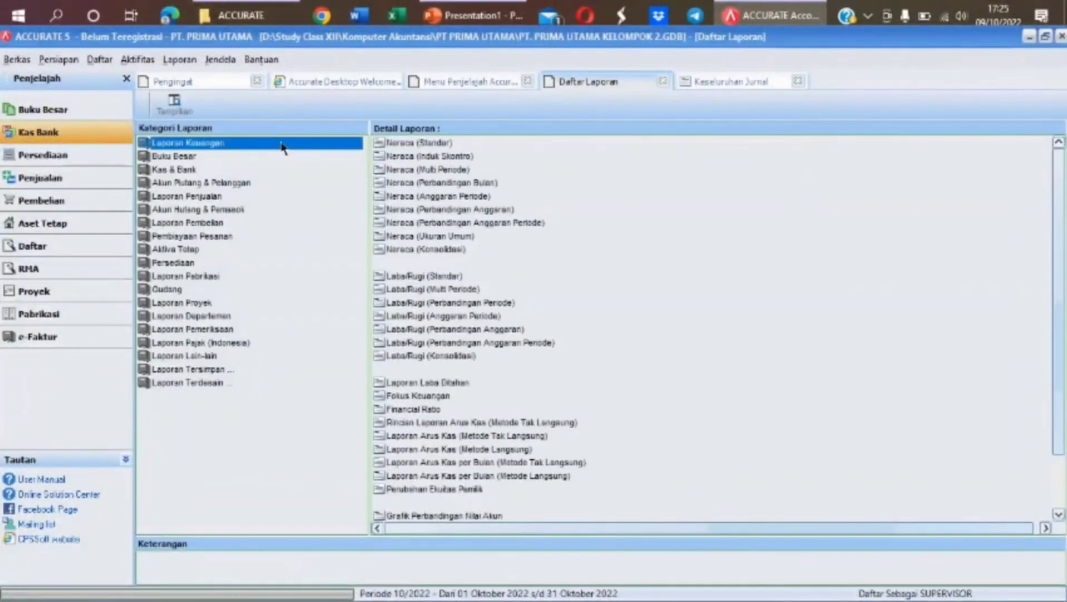
left_click(446, 141)
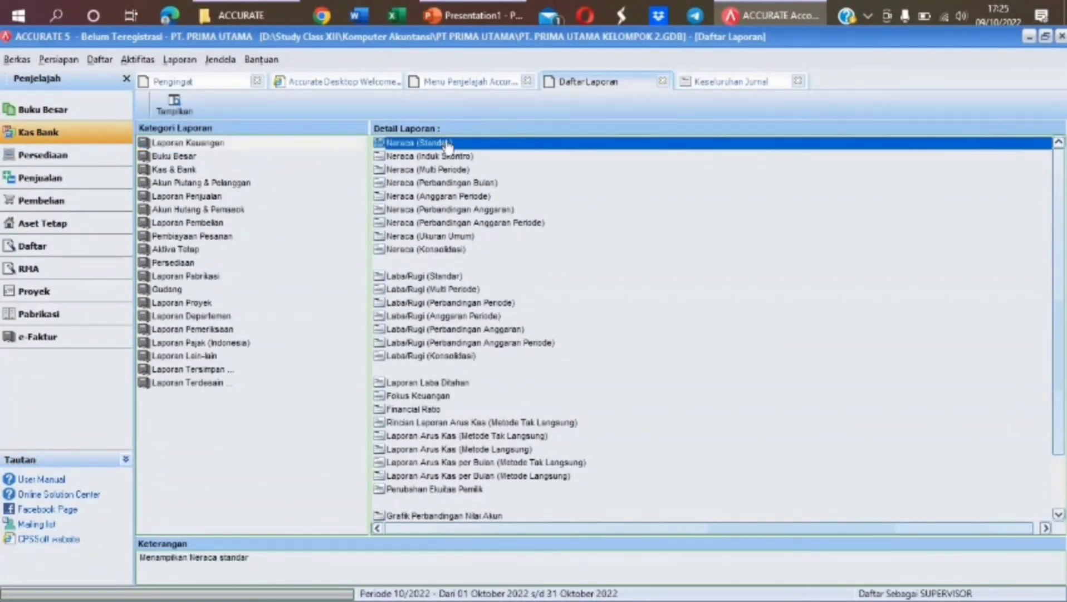
double_click(443, 142)
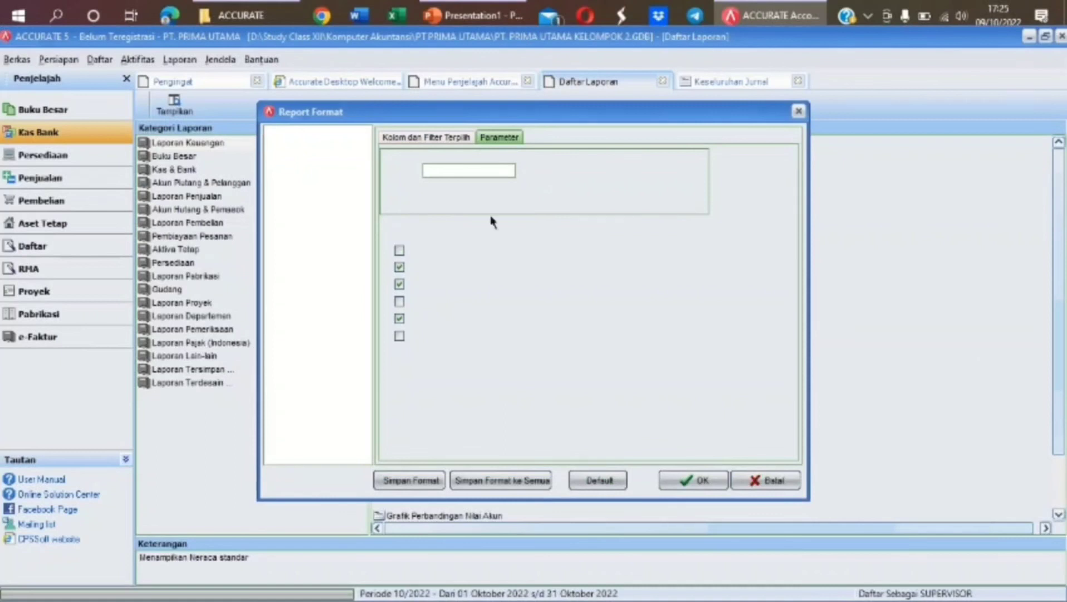
left_click_drag(468, 167, 392, 173)
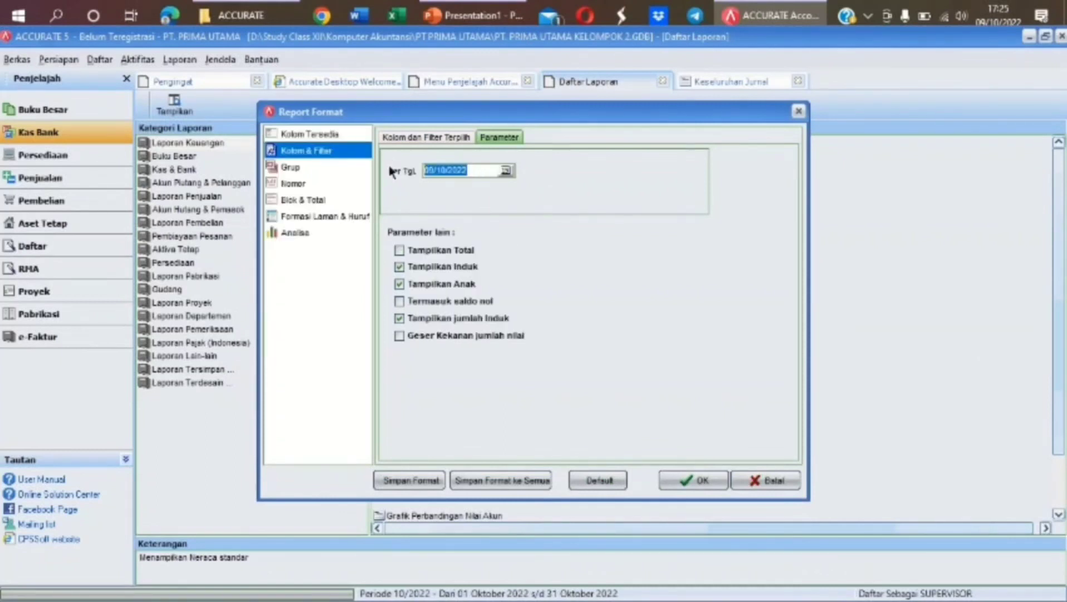
type("31/1")
key("Return")
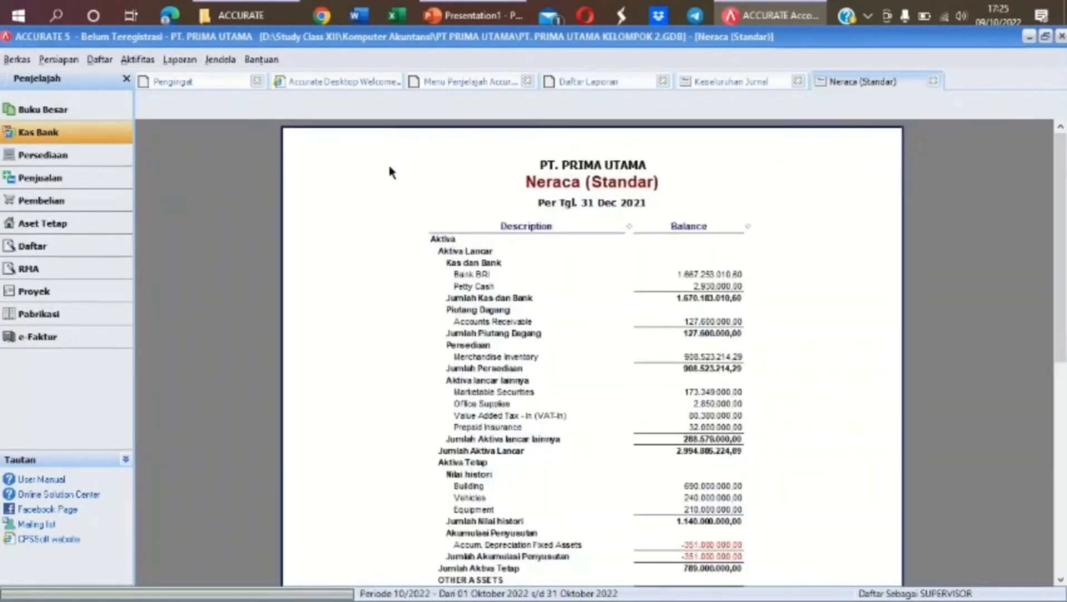
left_click_drag(1058, 230, 1058, 442)
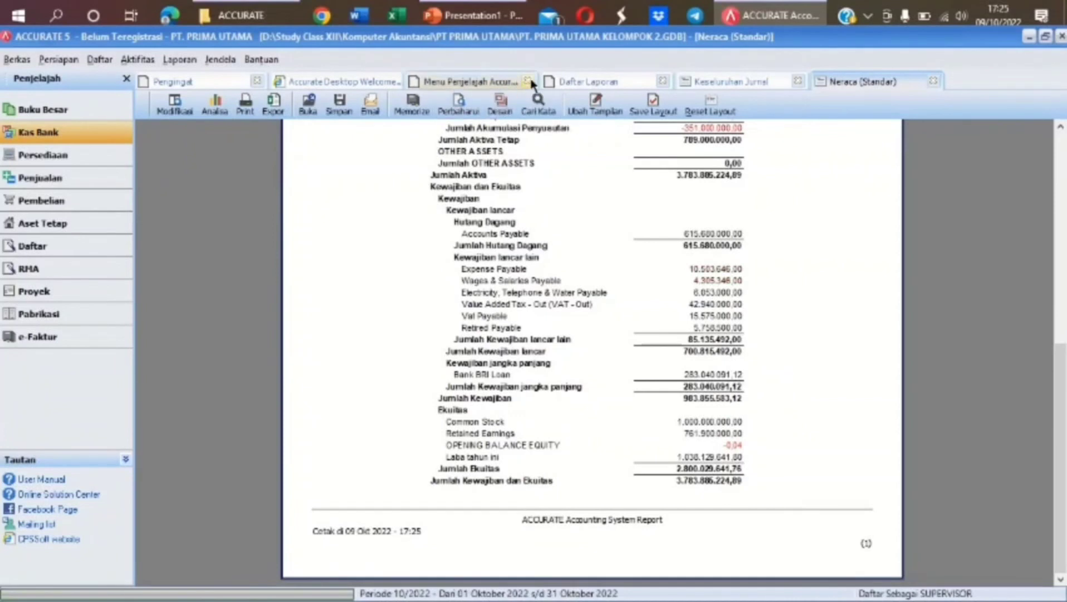
left_click(503, 87)
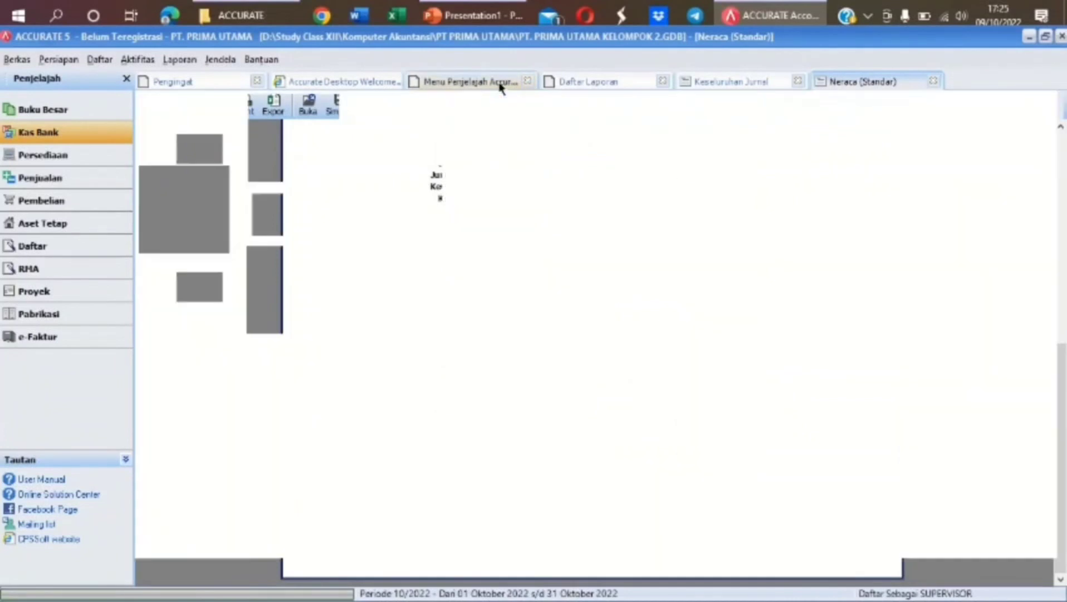
left_click(528, 82)
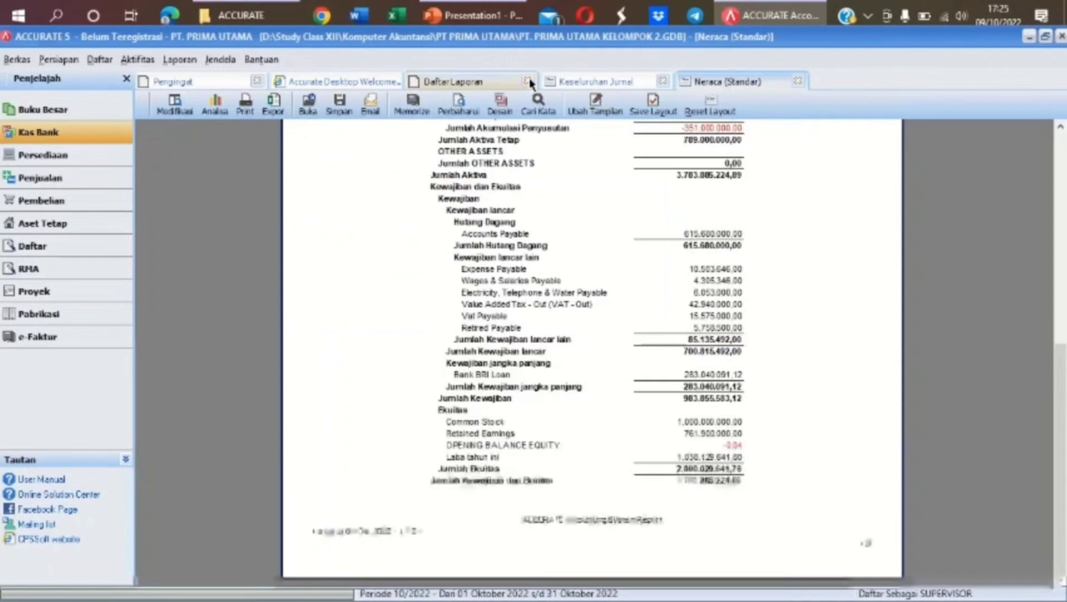
Generate the standard Laba/Rugi report for 01/12/2021 to 31/12/2021
left_click(459, 82)
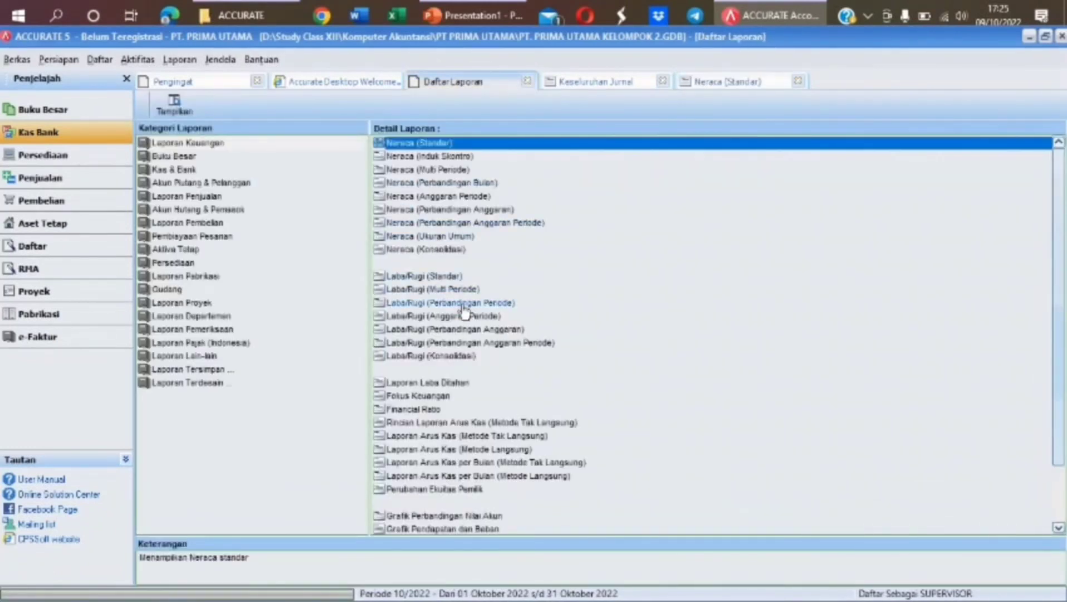
left_click(435, 277)
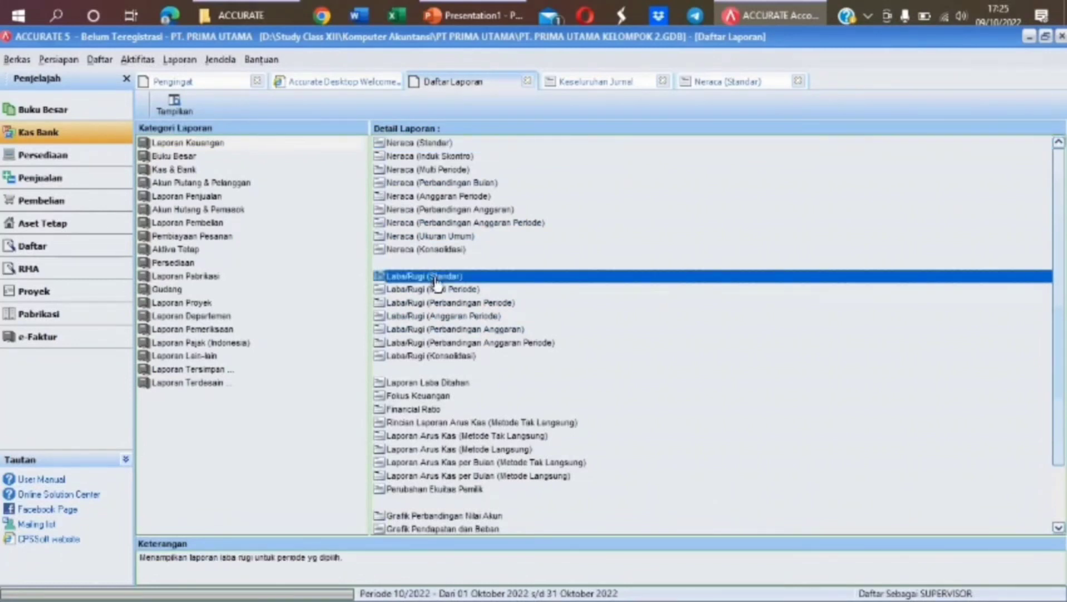
double_click(435, 281)
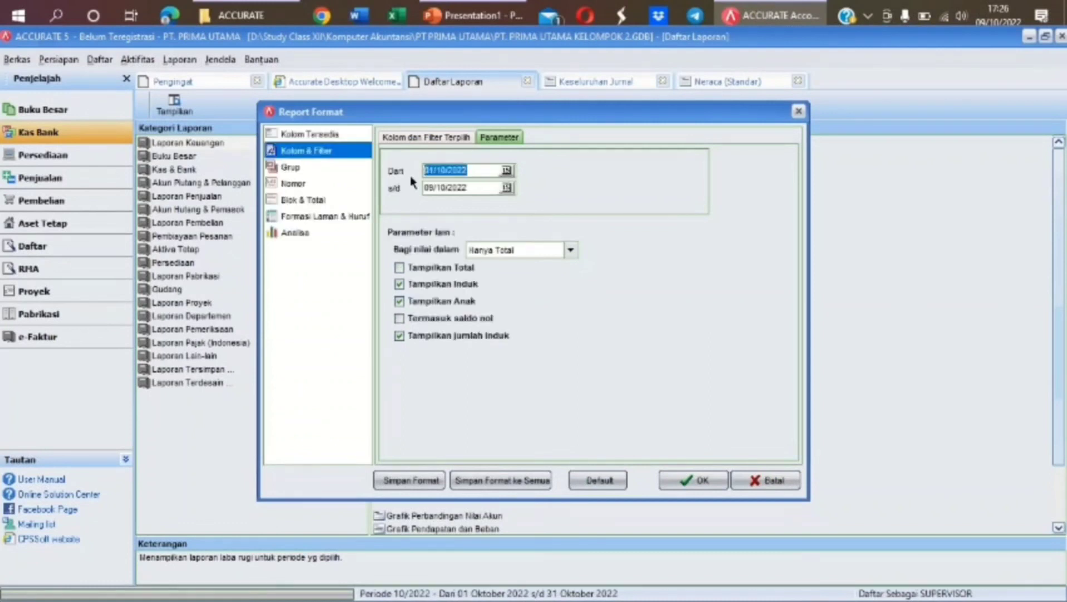
type("02122")
key("Tab")
type("31/12/2021")
key("Return")
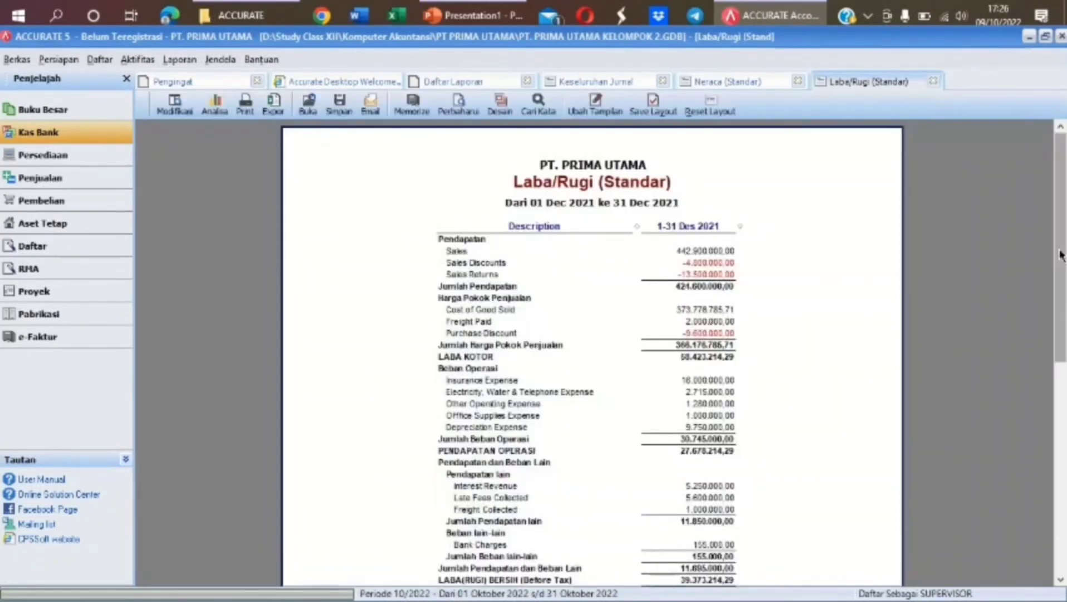
Review the income statement's net profit of 39.373.214,29, then return to the report list
scroll(1060, 255, "down", 5)
scroll(1058, 279, "down", 2)
scroll(1055, 291, "up", 6)
scroll(1055, 290, "up", 3)
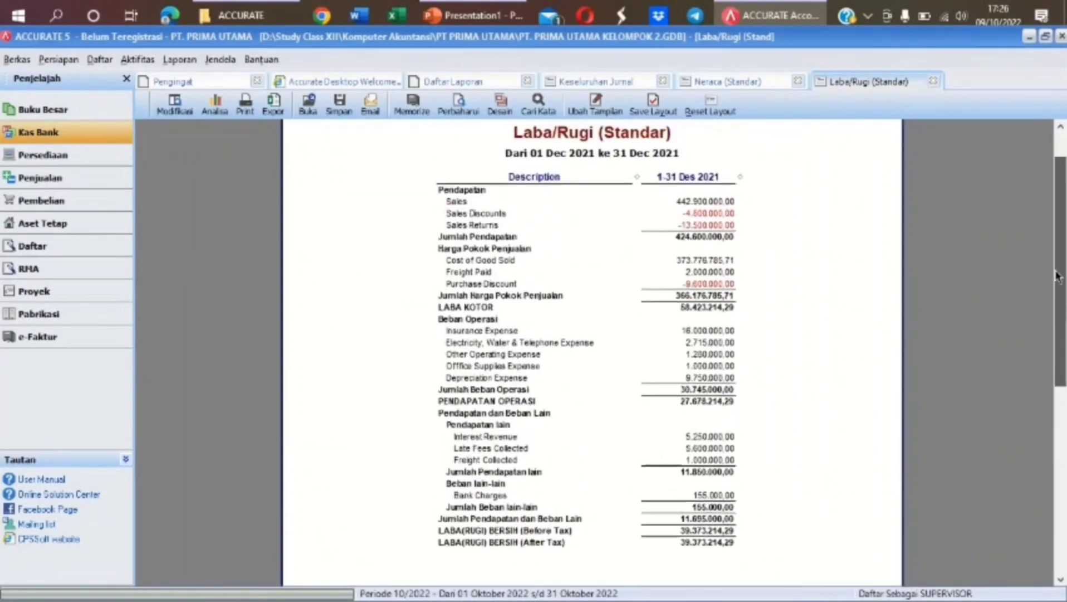
left_click(467, 89)
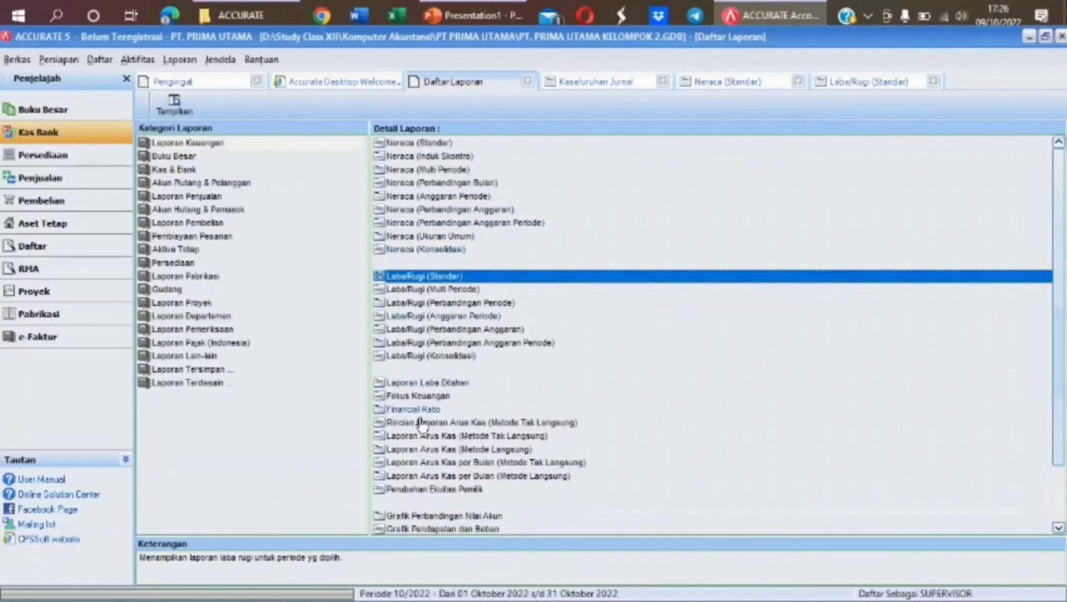
Generate the indirect-method cash flow report for 12/2021, showing net cash flow 75.005.000,00, then return to the list
left_click(523, 437)
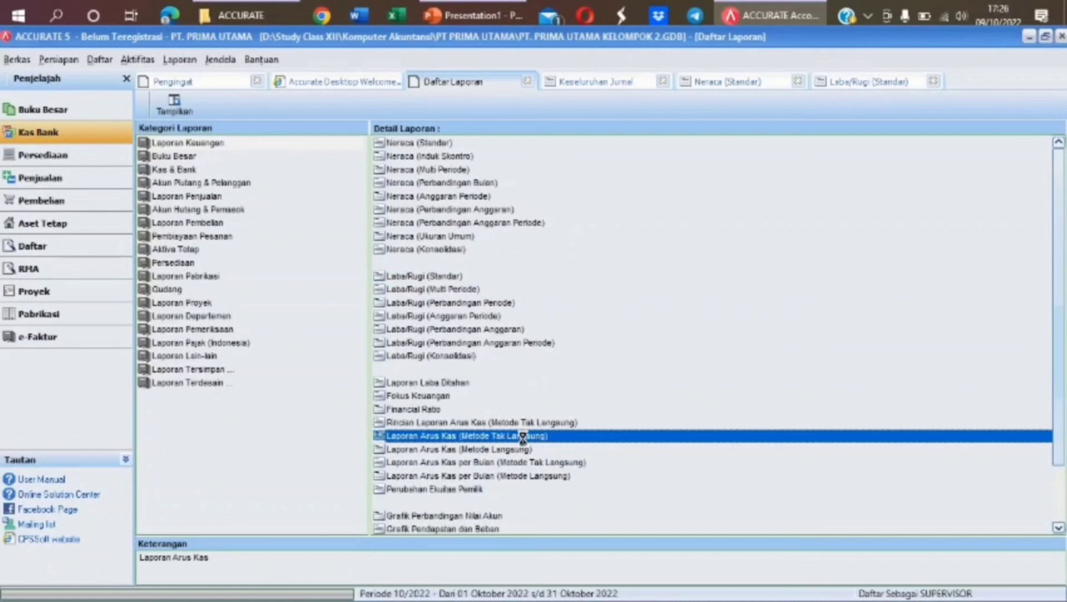
double_click(523, 437)
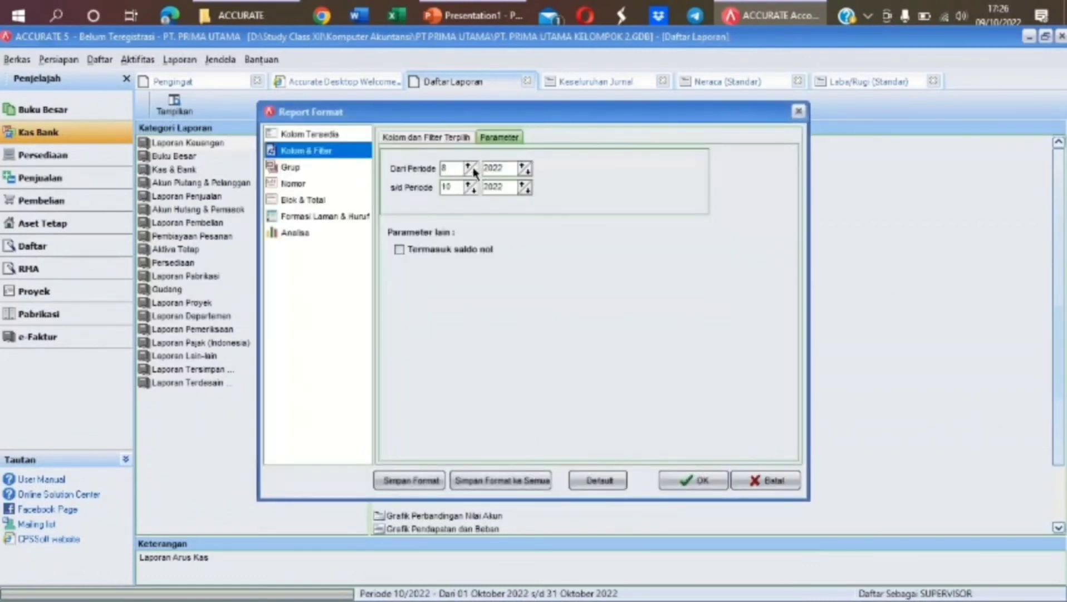
left_click(466, 168)
left_click(466, 169)
left_click(467, 168)
left_click(466, 168)
left_click(527, 171)
left_click(696, 479)
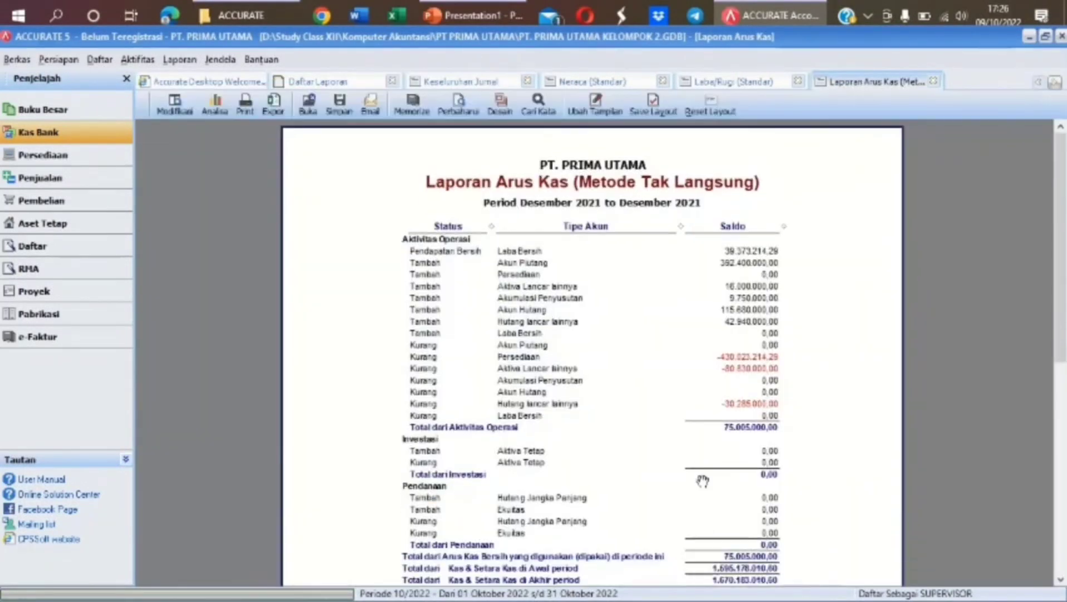
left_click_drag(1050, 196, 1029, 176)
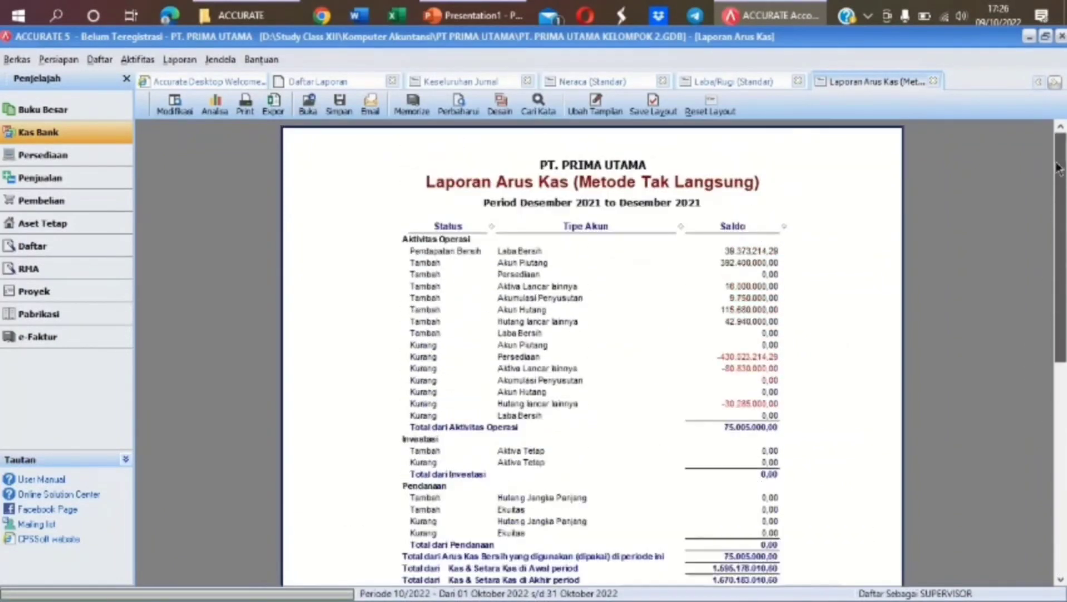
left_click(365, 82)
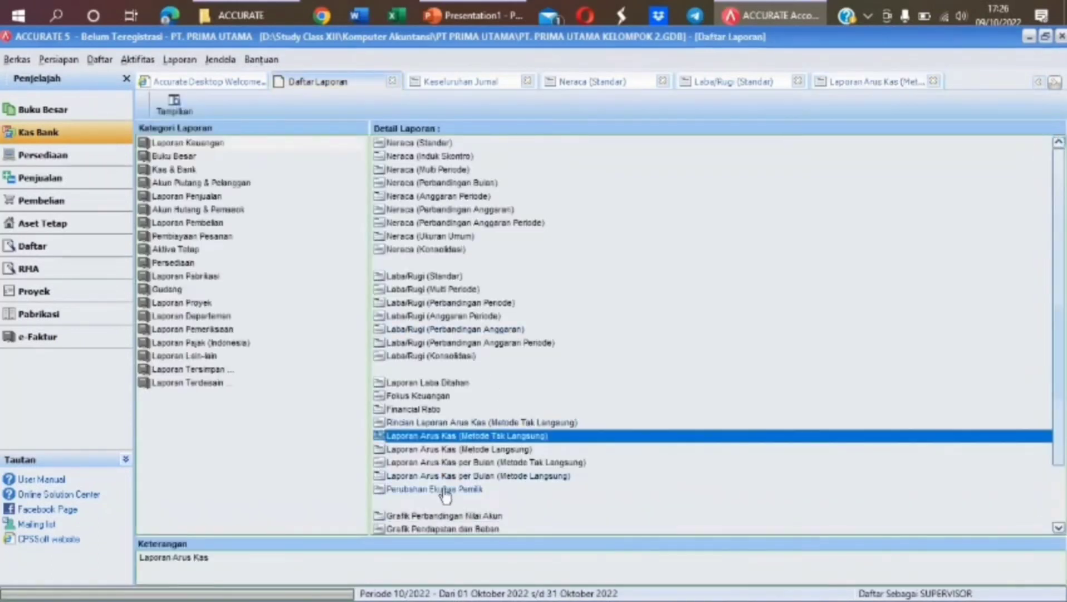
Run Perubahan Ekuitas Pemilik with the period 01/12/2021 to 31/12/2021
left_click(444, 488)
double_click(444, 488)
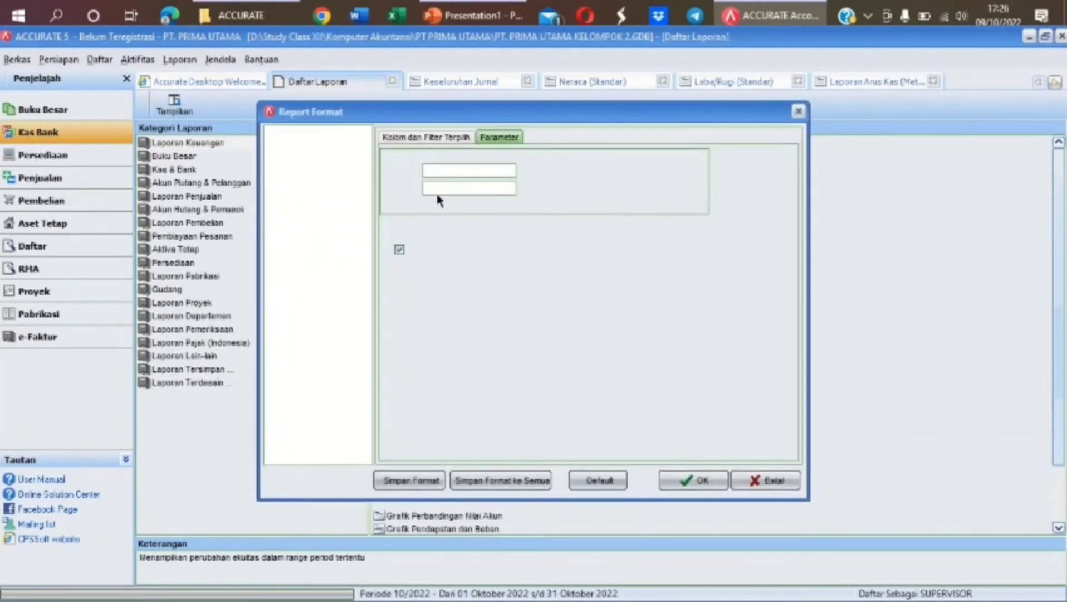
left_click_drag(472, 169, 400, 172)
type("01/12/2021")
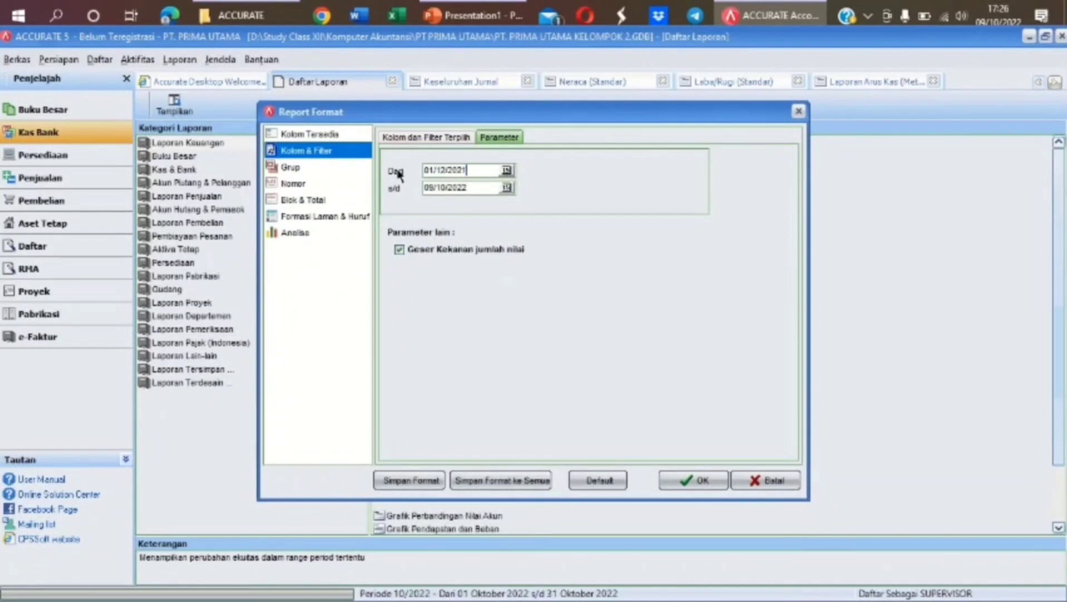
left_click_drag(476, 191, 418, 188)
key("BackSpace")
type("31/12/2021")
key("Return")
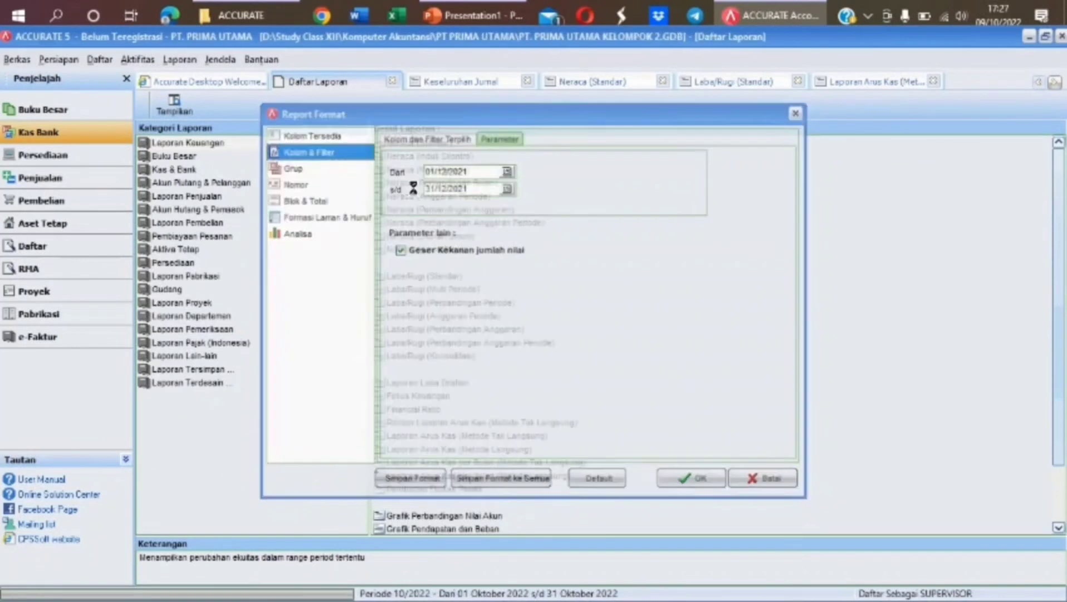